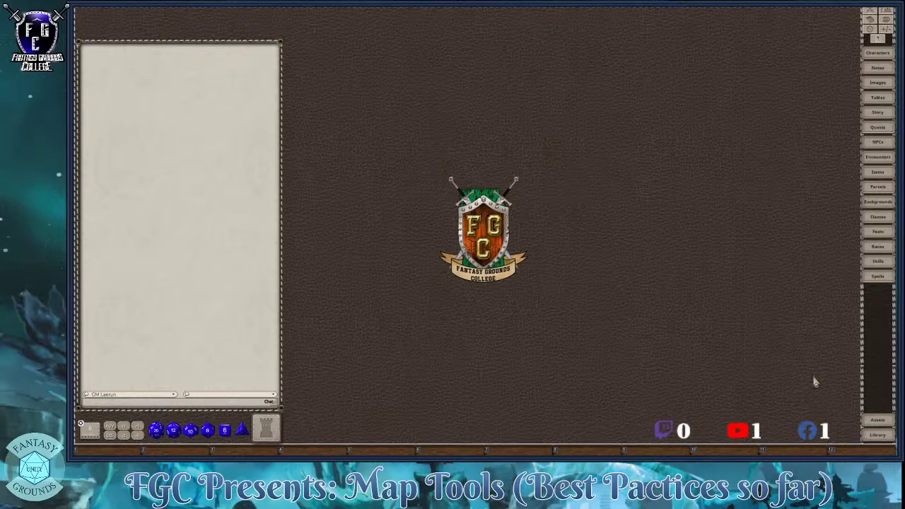
- Open the Library, examine the listed core rules and Meanders map pack modules, and close it
click(867, 434)
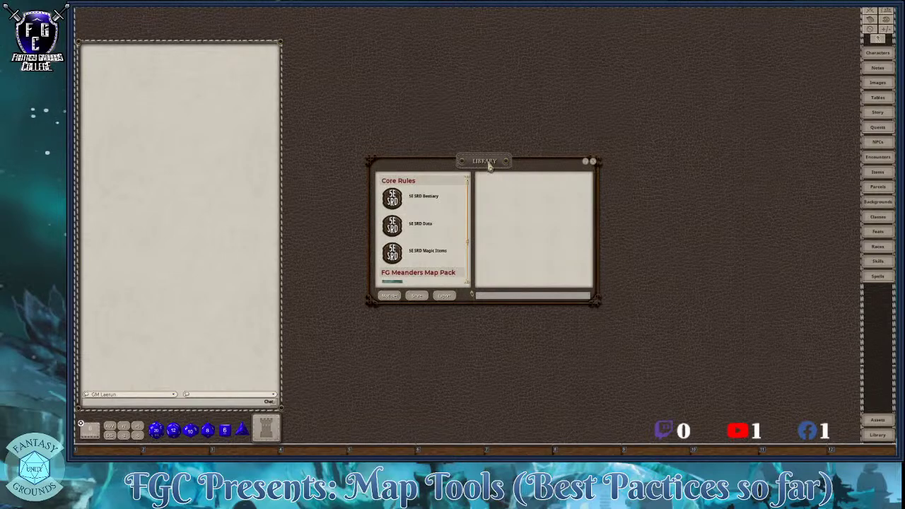
drag(490, 168, 647, 88)
scroll(608, 170, down, 3)
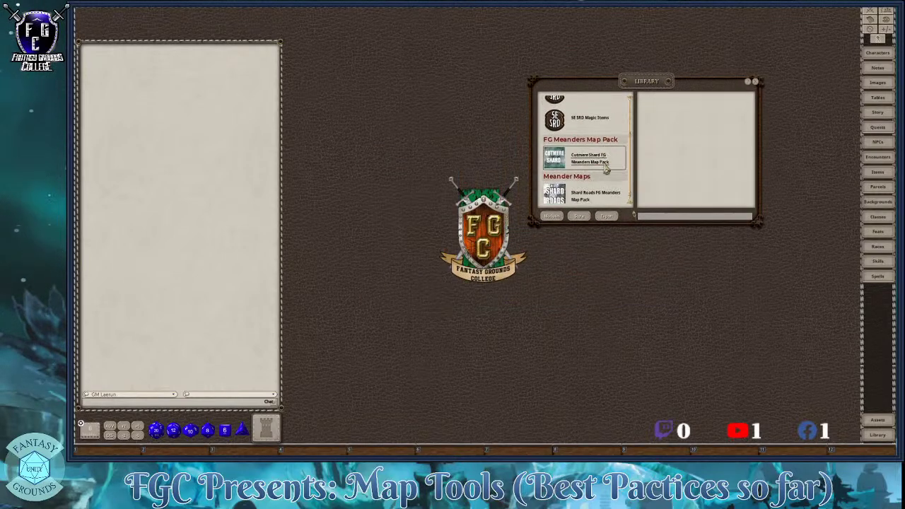
scroll(606, 175, up, 3)
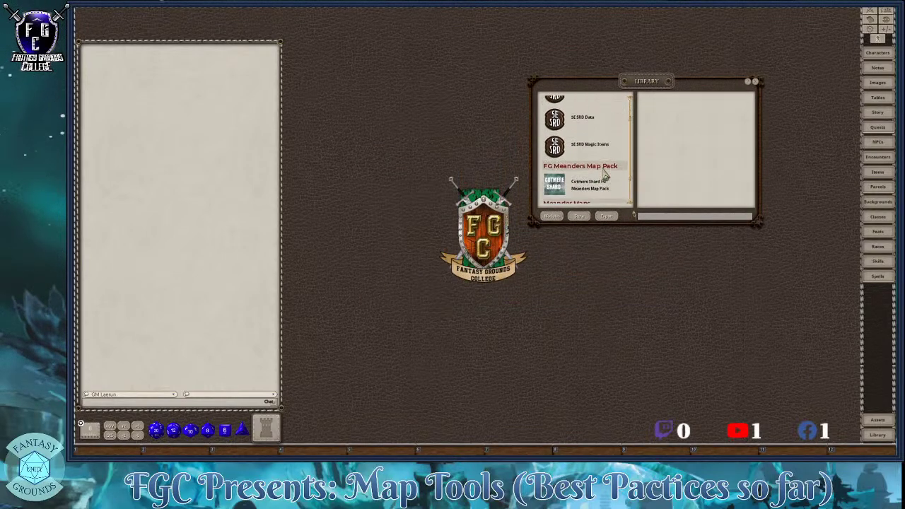
scroll(606, 175, down, 3)
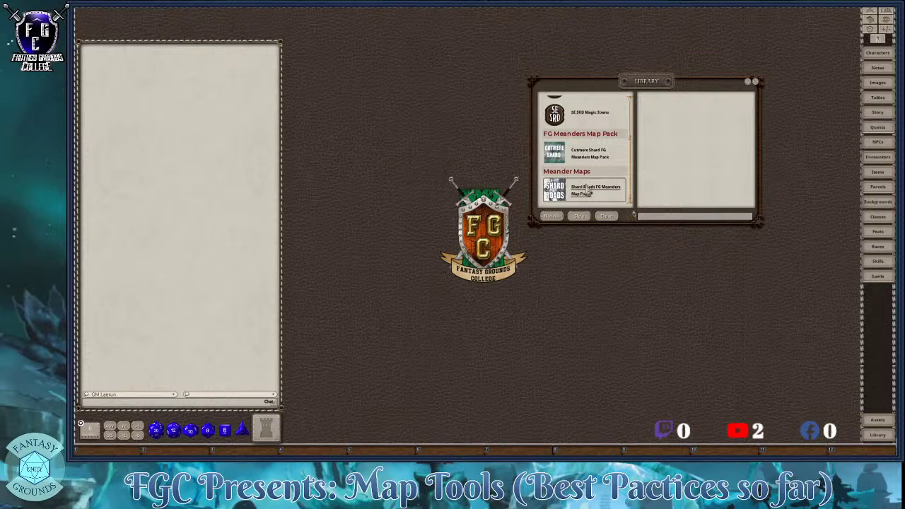
drag(652, 81, 693, 107)
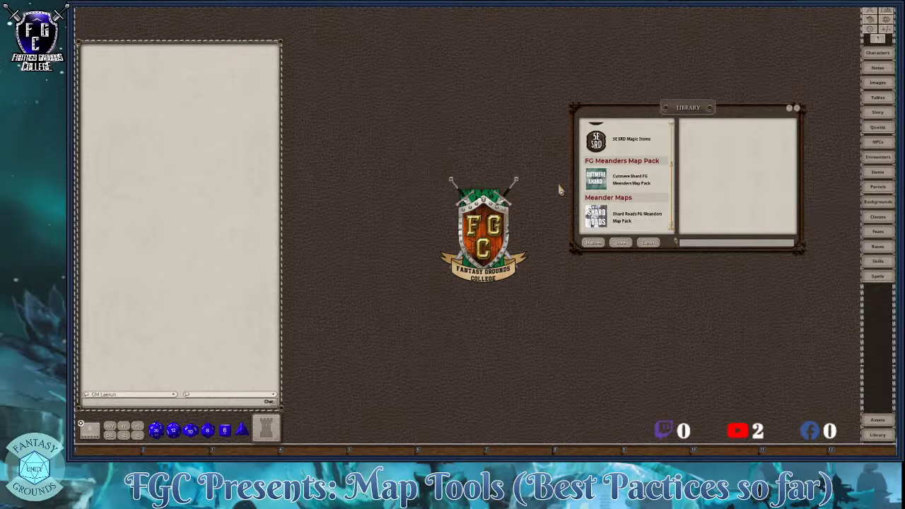
scroll(632, 191, up, 1)
scroll(632, 191, down, 1)
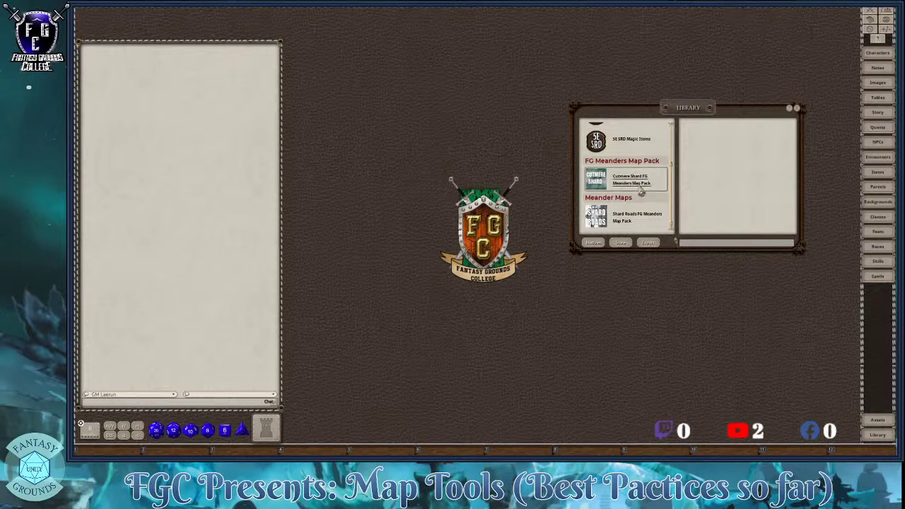
scroll(644, 192, up, 1)
scroll(644, 192, up, 1)
scroll(647, 192, down, 3)
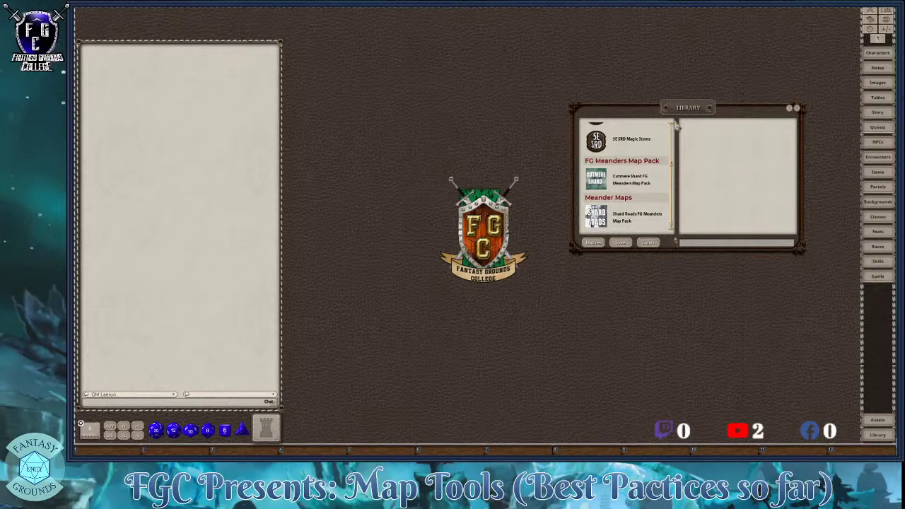
drag(680, 115, 688, 67)
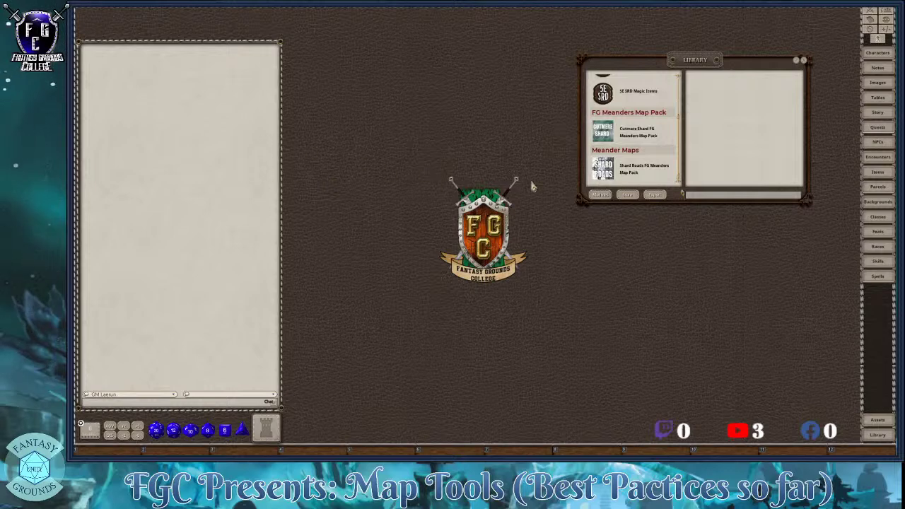
scroll(659, 155, up, 1)
scroll(659, 155, down, 1)
scroll(650, 173, up, 4)
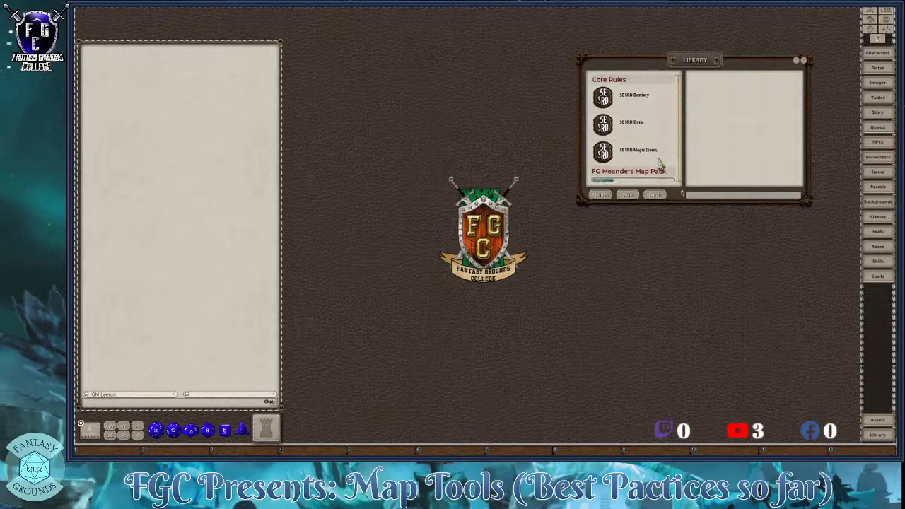
scroll(659, 164, down, 2)
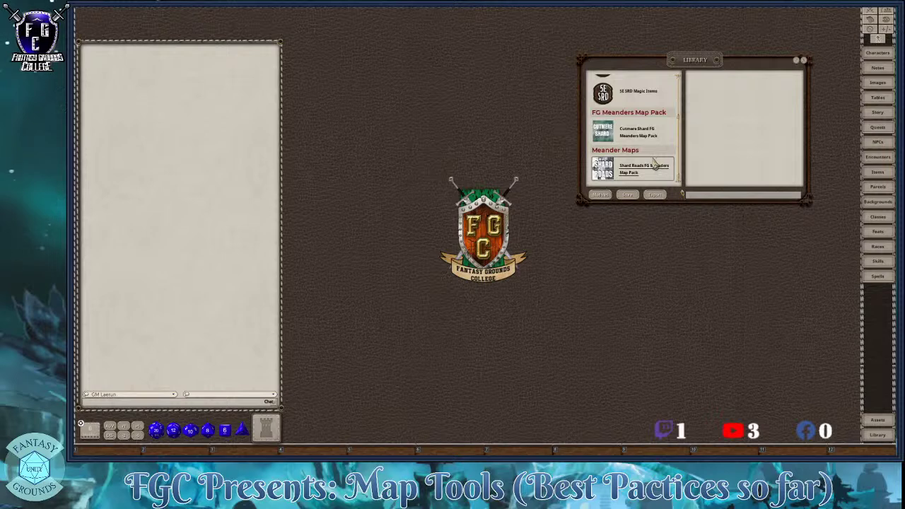
scroll(657, 166, up, 3)
scroll(656, 165, down, 2)
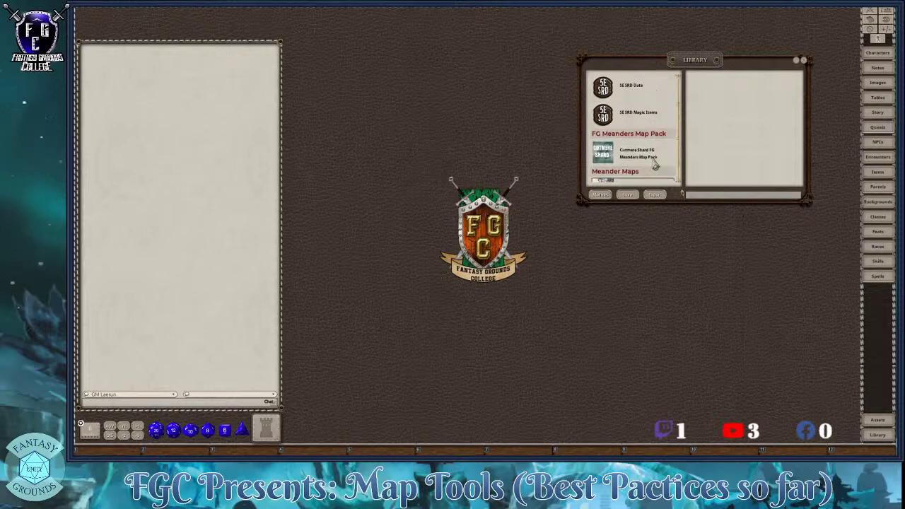
drag(699, 64, 733, 178)
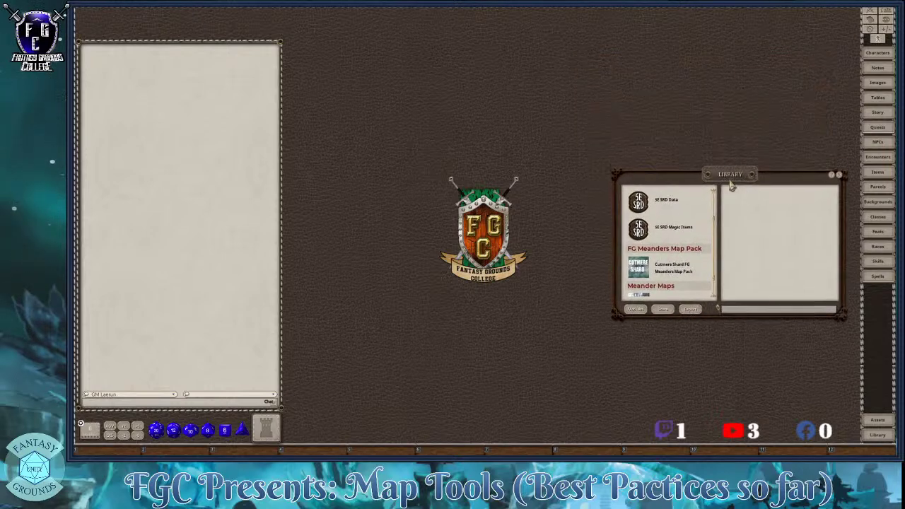
click(839, 175)
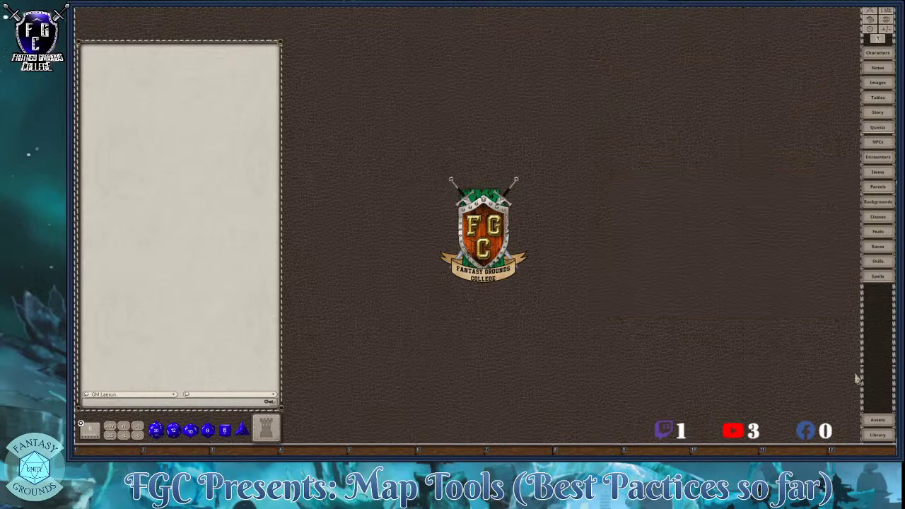
- Open the Assets window and compare its token, portrait and image folders, ending on the images
click(876, 422)
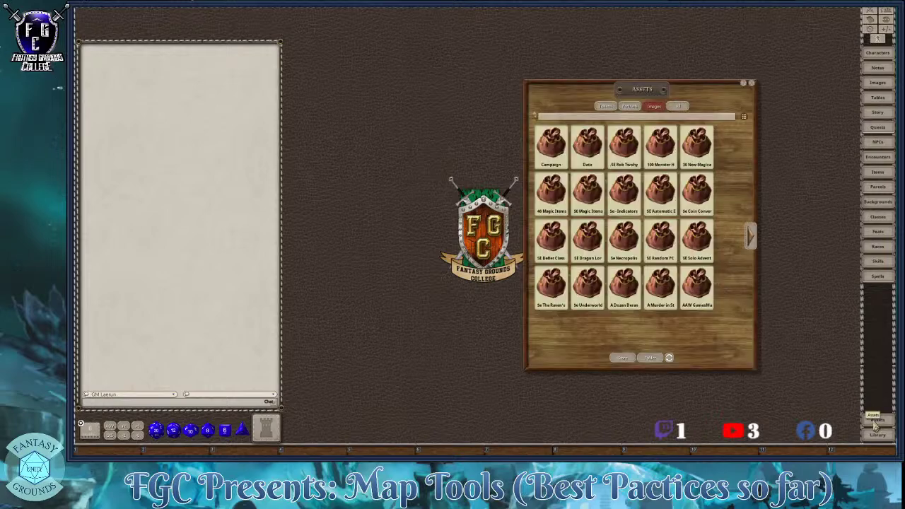
drag(573, 63, 482, 38)
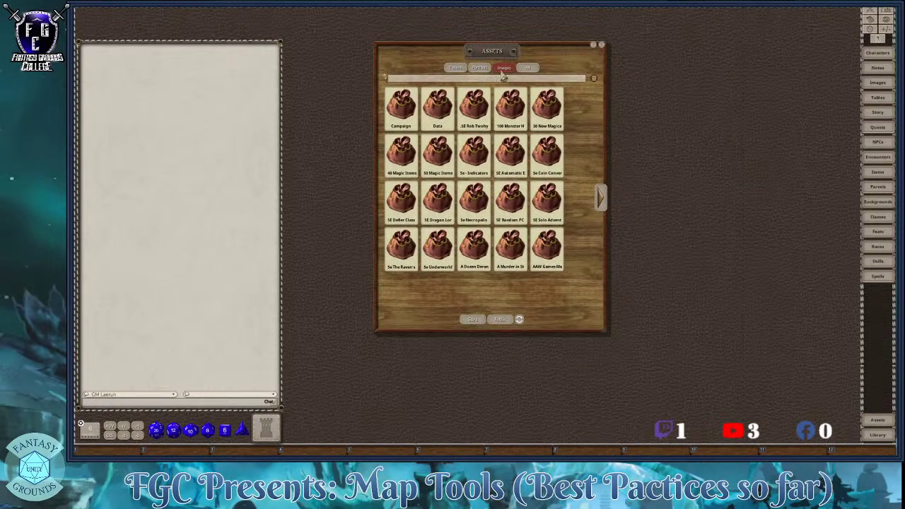
click(456, 68)
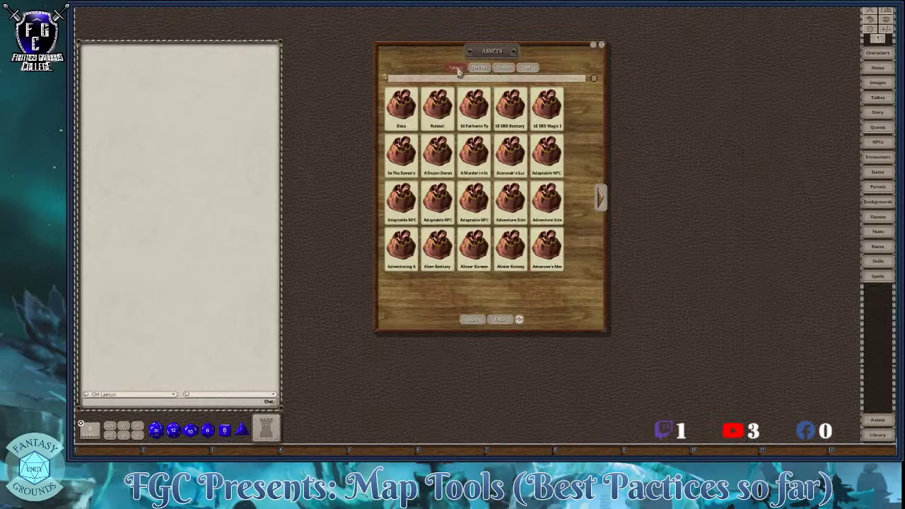
click(480, 68)
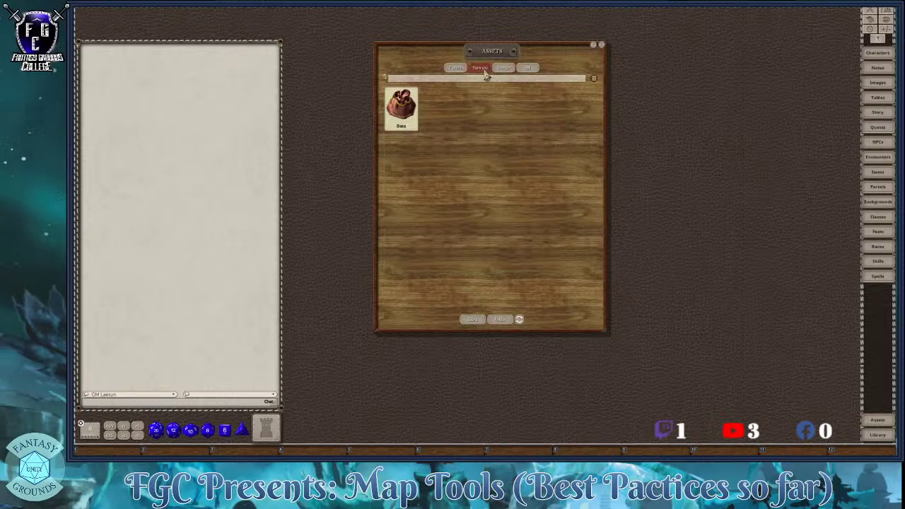
click(507, 72)
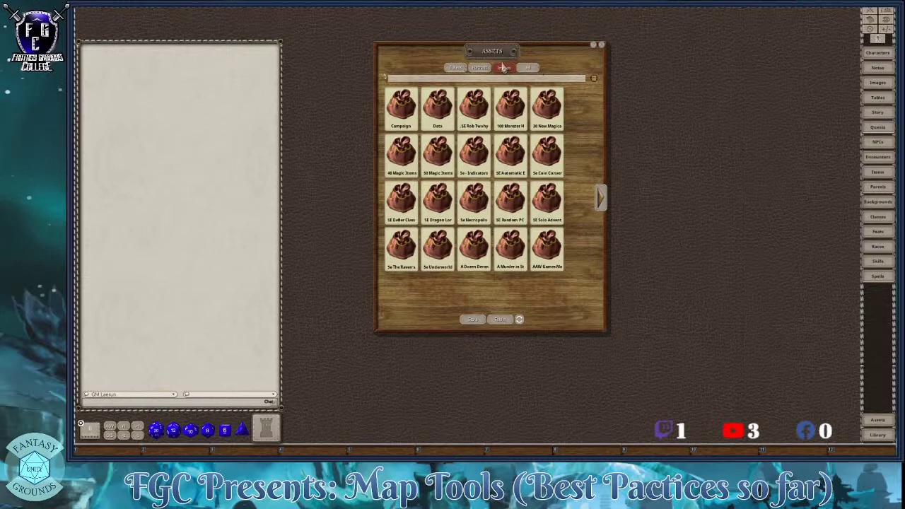
click(457, 69)
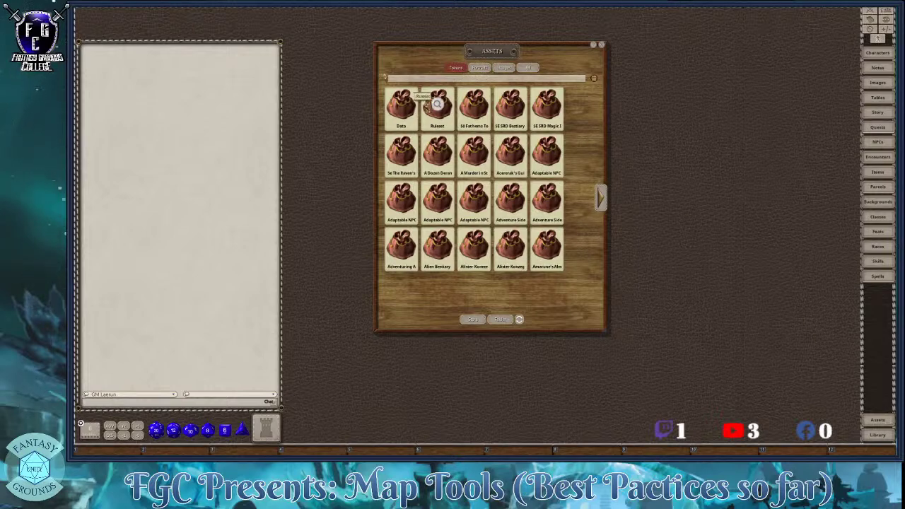
click(480, 68)
click(504, 69)
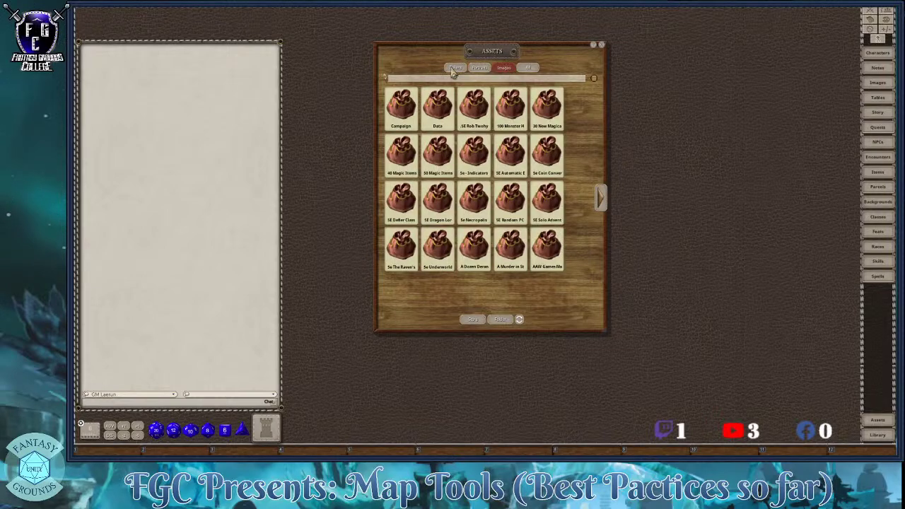
click(484, 69)
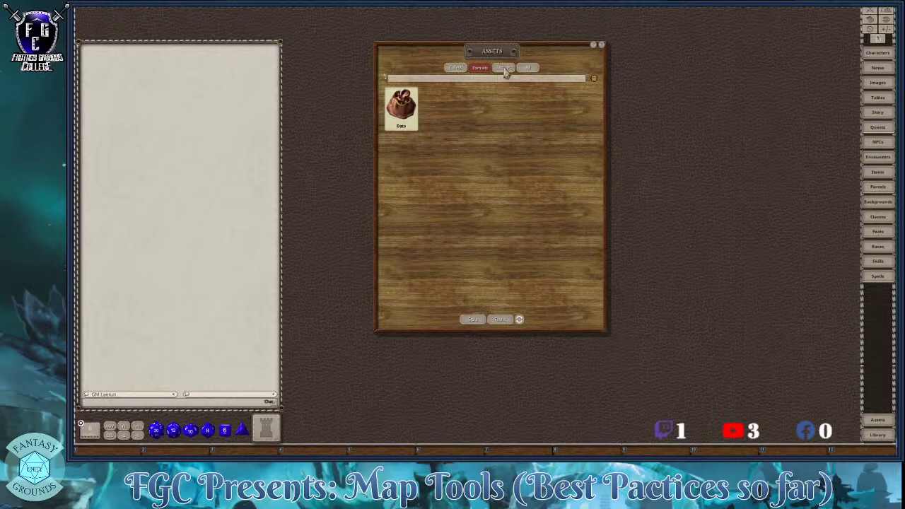
click(504, 69)
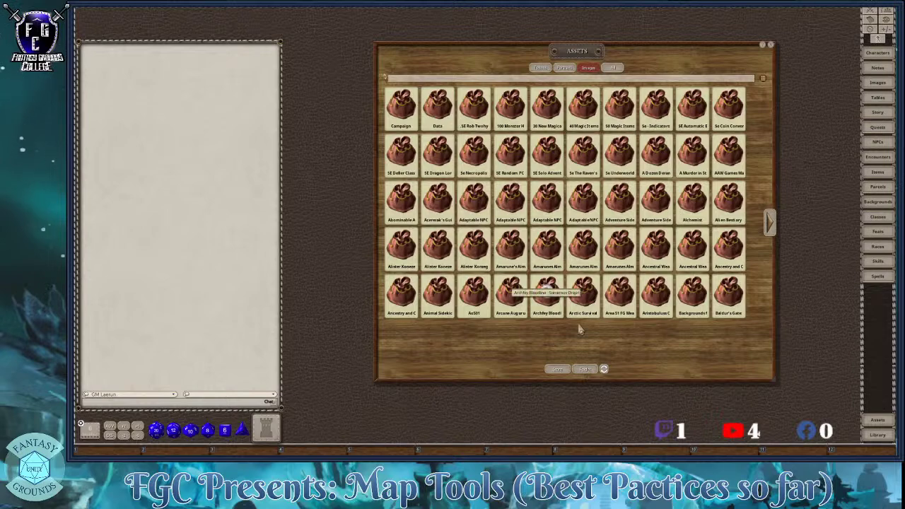
- Refresh the folder assets and preview logo2_1.png from the Campaign images folder, arranging the windows apart
click(605, 370)
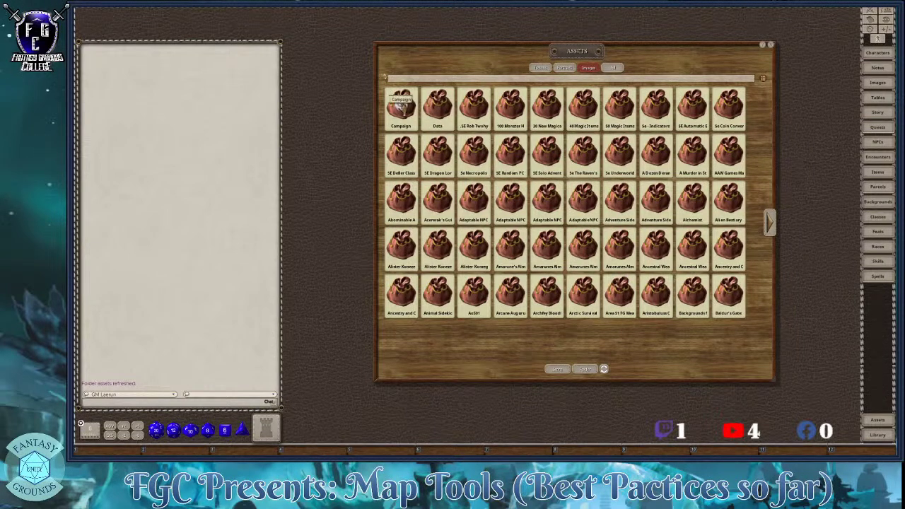
click(401, 107)
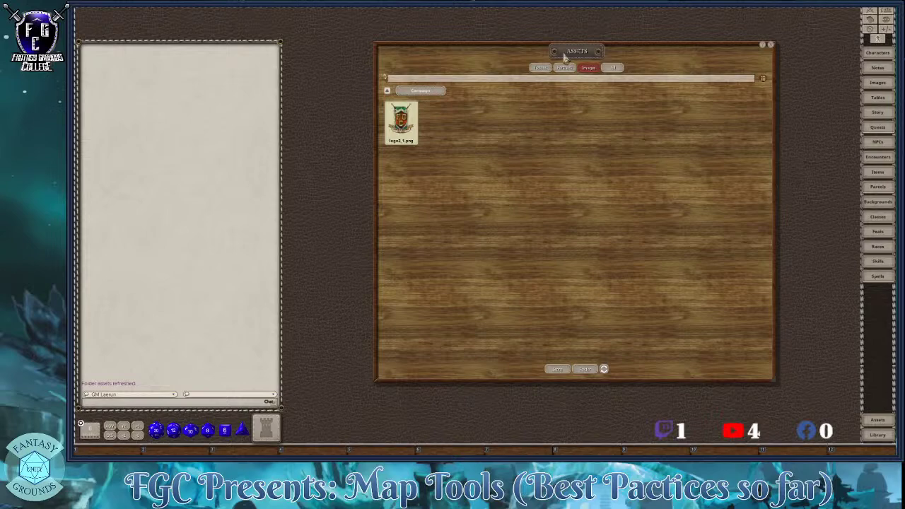
drag(513, 57, 636, 37)
drag(847, 364, 689, 218)
drag(562, 40, 679, 148)
click(590, 216)
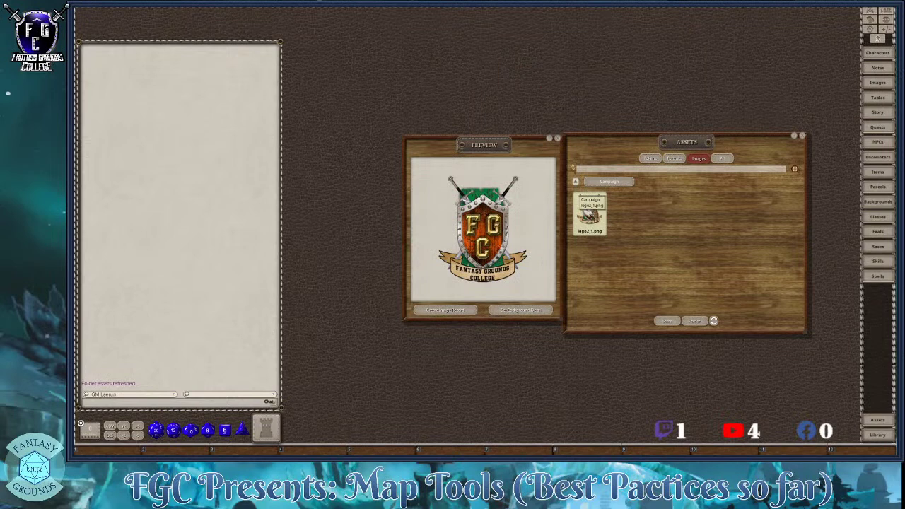
drag(503, 148, 345, 91)
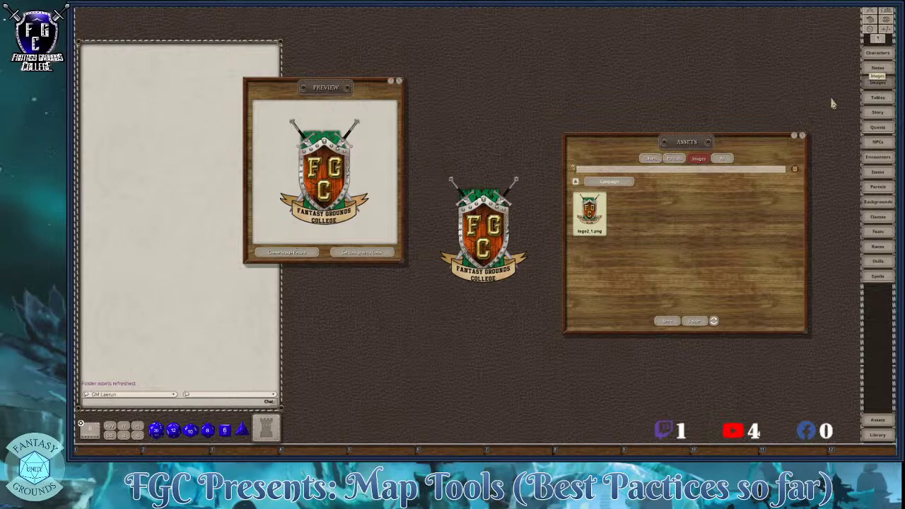
- Add a new group to the campaign's Images list and name it FGC Logos
click(890, 83)
drag(495, 160, 647, 63)
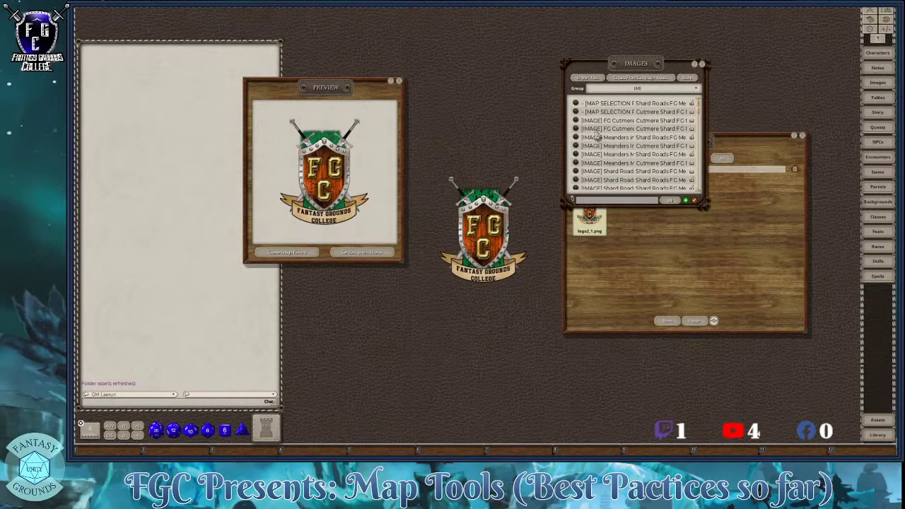
scroll(599, 130, down, 1)
click(647, 89)
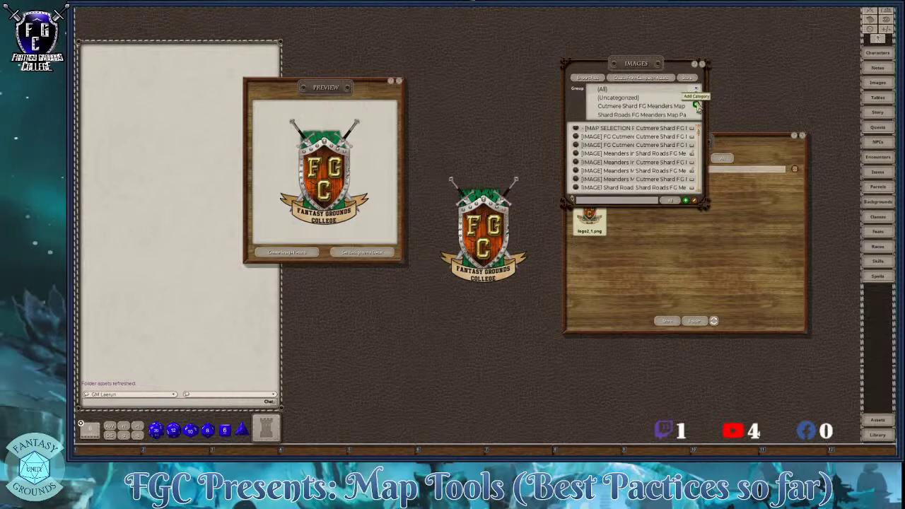
click(697, 106)
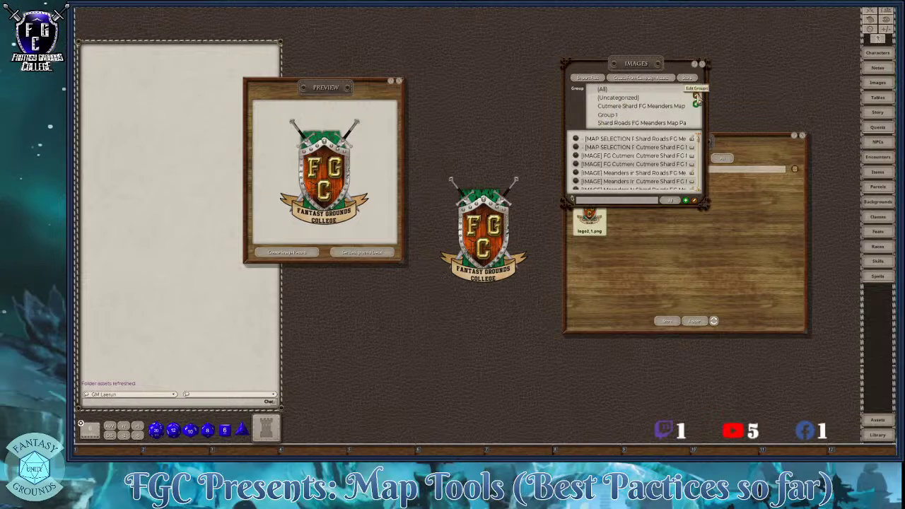
click(697, 96)
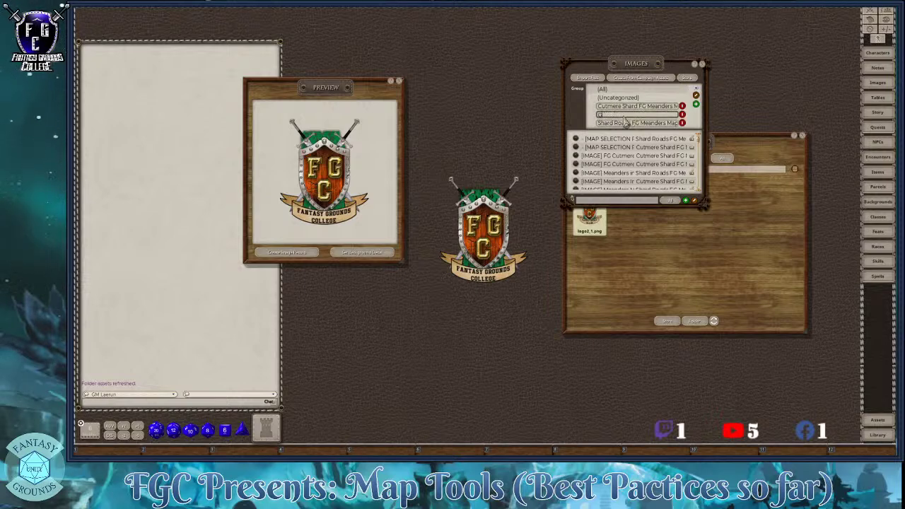
text(Logos)
key(Return)
click(697, 97)
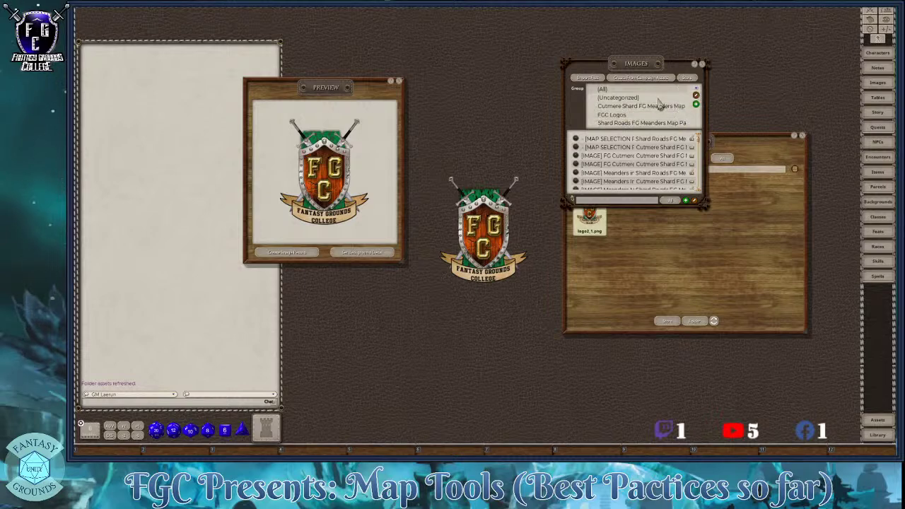
- Create an image record from the previewed logo2_1.png in the FGC Logos group and move its window clear of the Images list
click(611, 115)
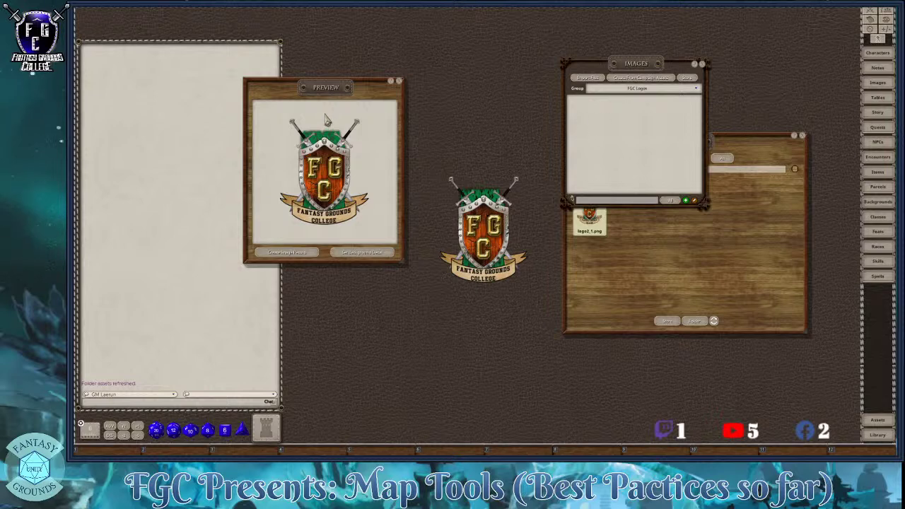
click(628, 92)
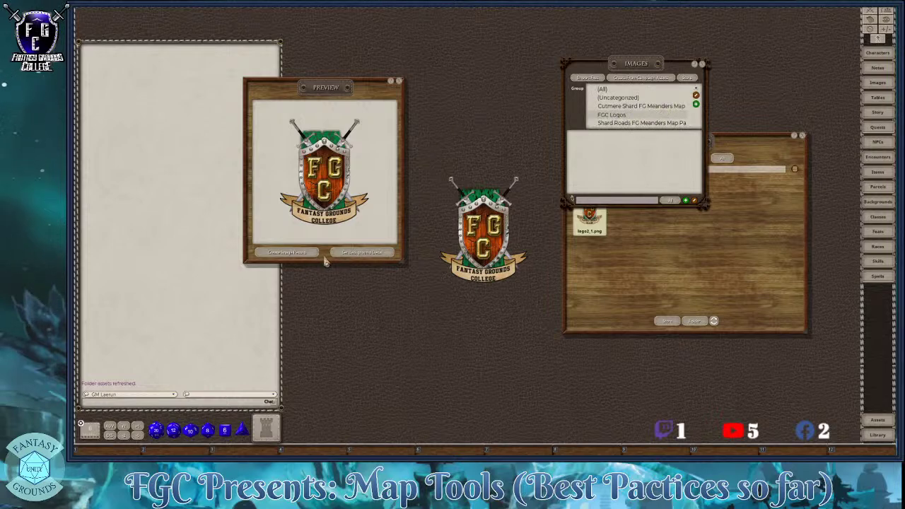
click(286, 253)
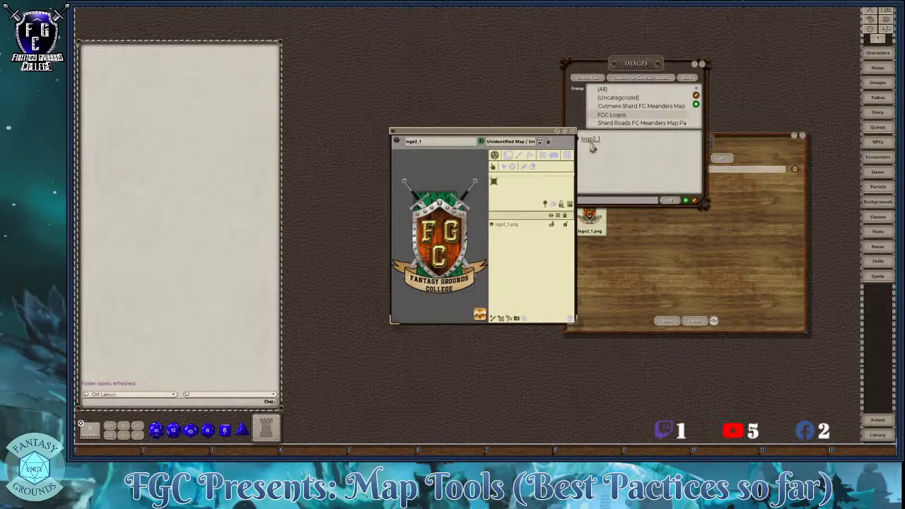
drag(512, 141, 432, 47)
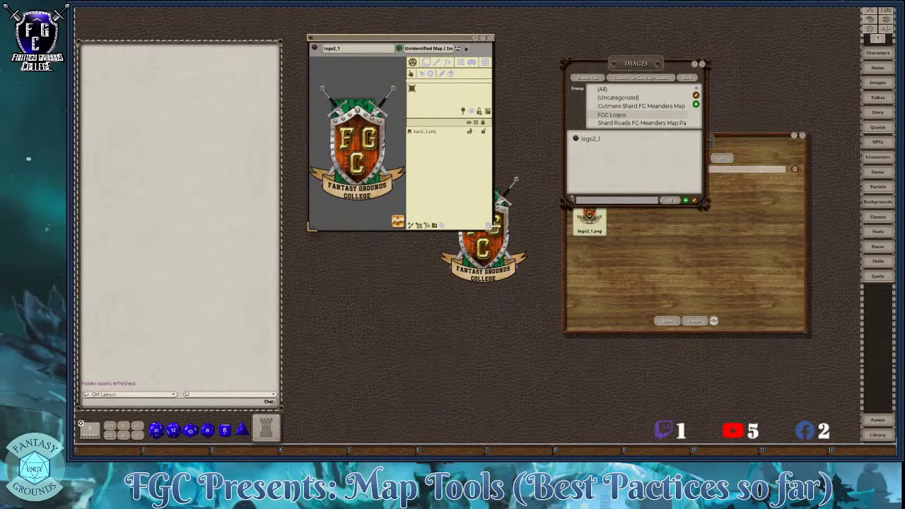
- Enlarge the logo2_1 image window and move the Images list clear of it
drag(493, 226, 588, 361)
click(629, 69)
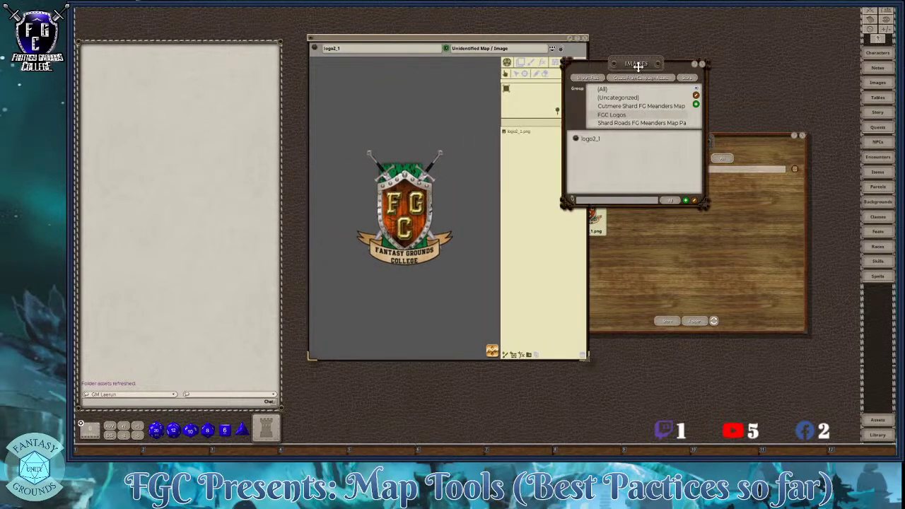
drag(629, 68, 736, 136)
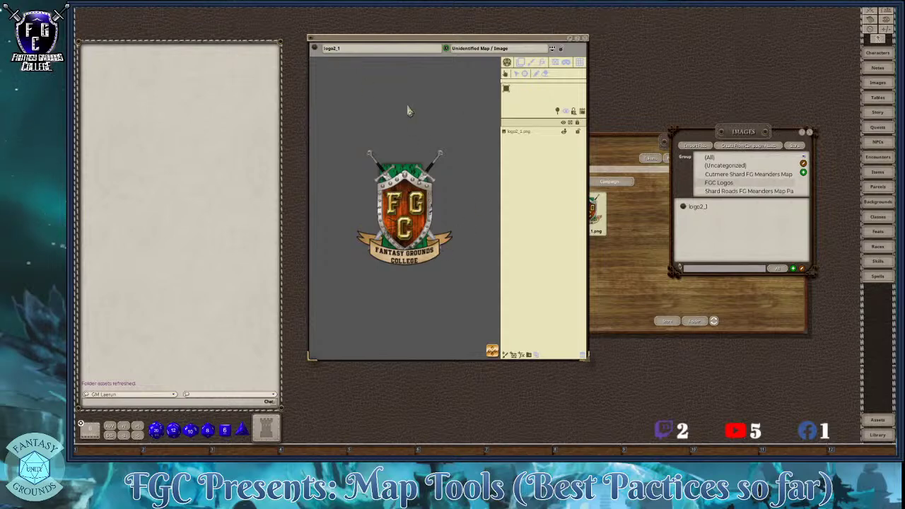
- Preview logo2_1.png again from the Campaign image assets and close the Images list
click(614, 152)
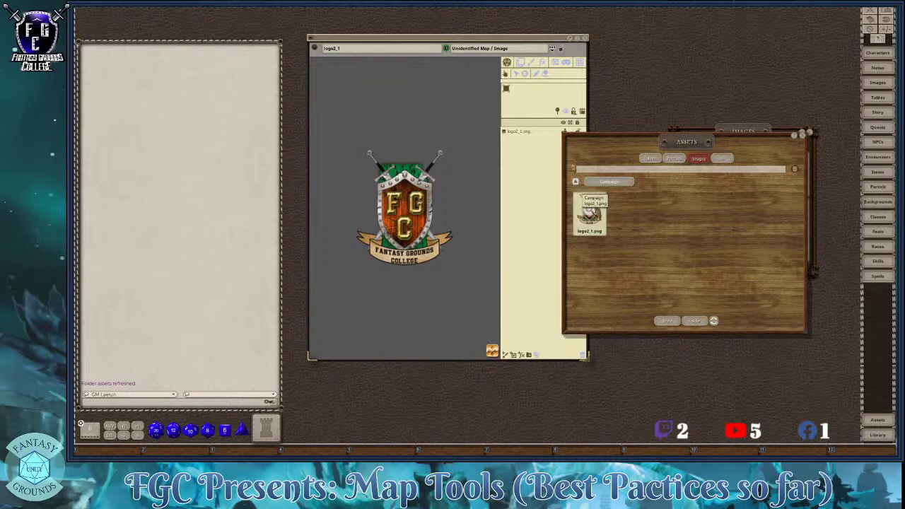
click(593, 205)
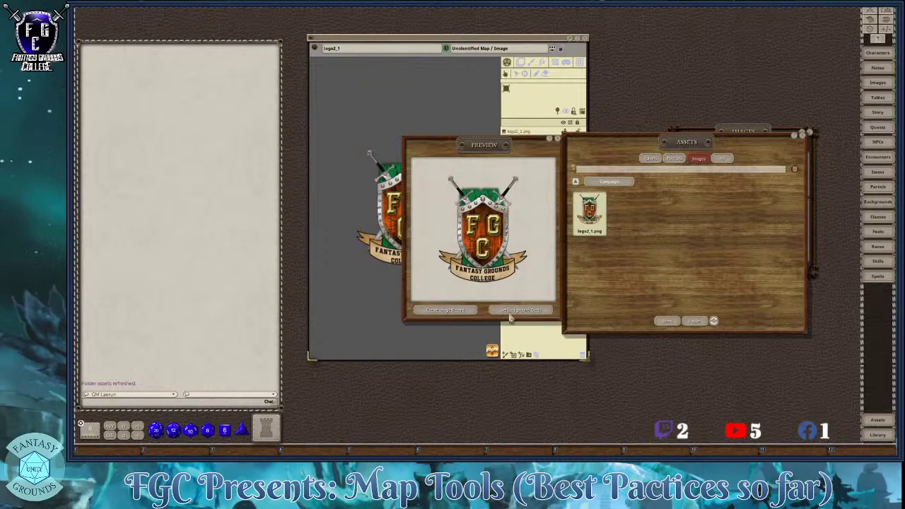
click(739, 133)
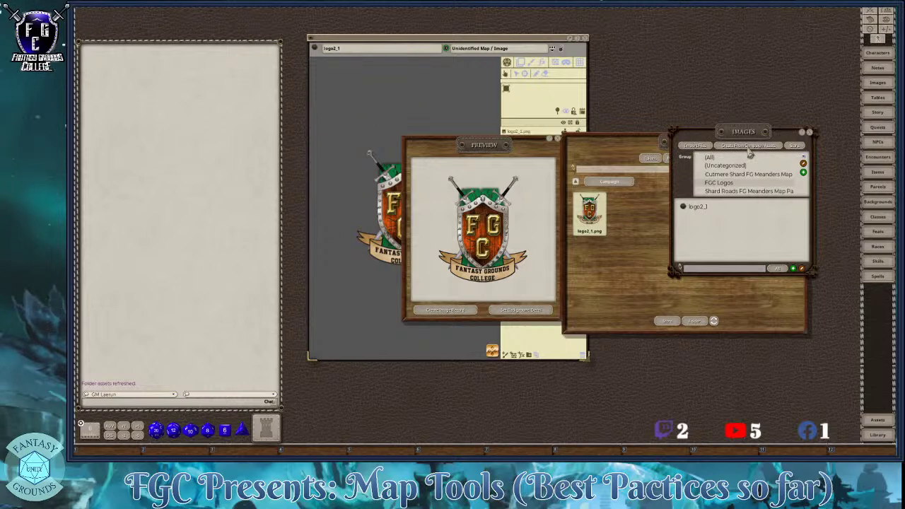
click(811, 133)
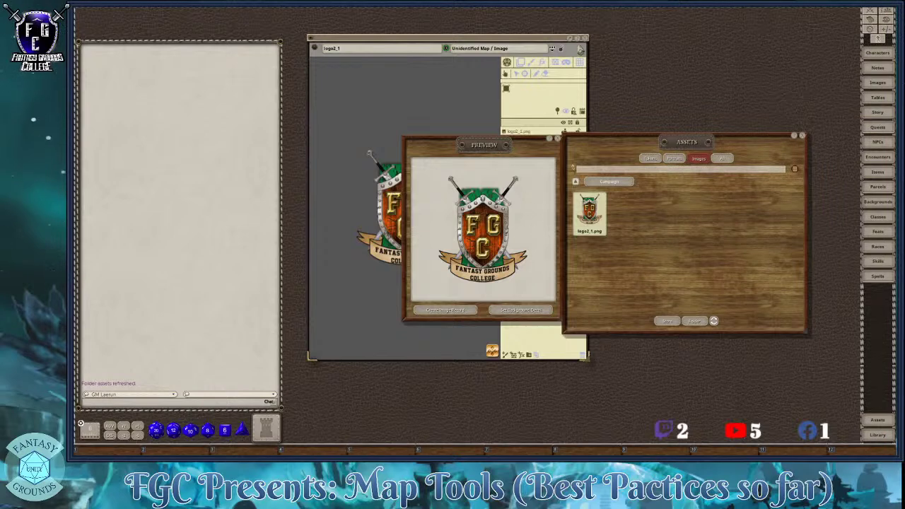
- Close the logo2_1 image and Assets windows and set the previewed logo as the background decal
click(584, 41)
click(584, 40)
drag(490, 145, 303, 97)
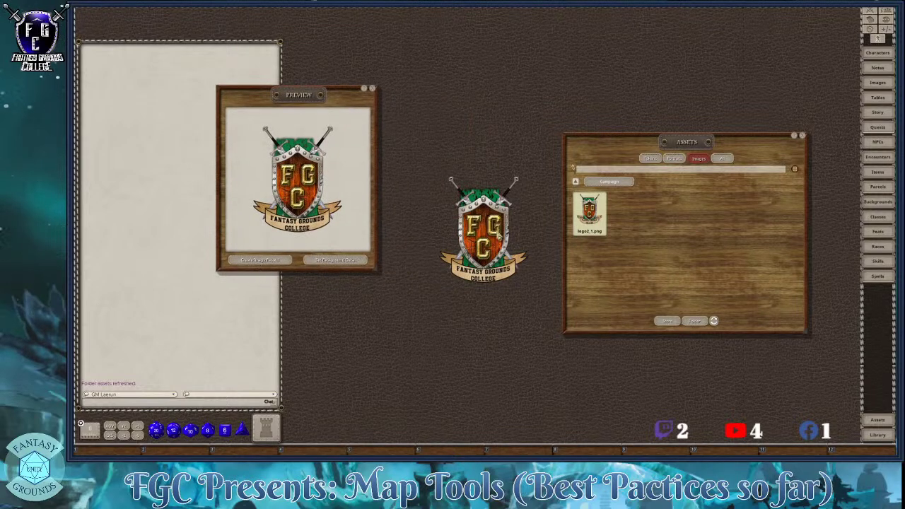
click(800, 136)
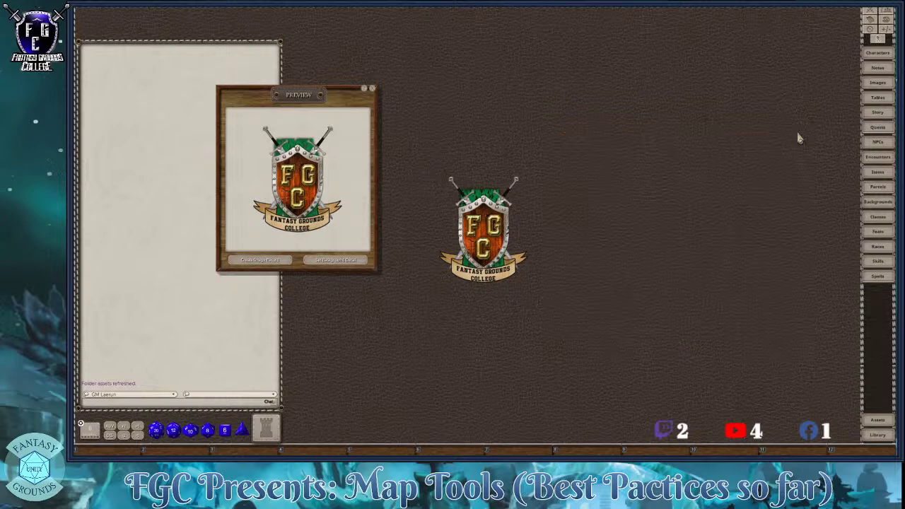
click(337, 261)
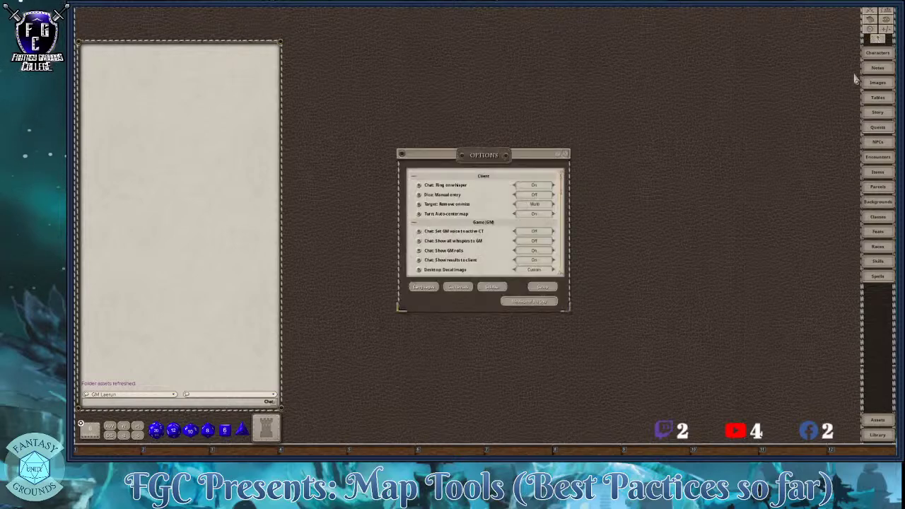
- Try Off and SmiteWorks for the Desktop: Decal image option, return it to Custom and close the options
drag(490, 172, 663, 156)
scroll(680, 237, down, 2)
scroll(679, 233, down, 1)
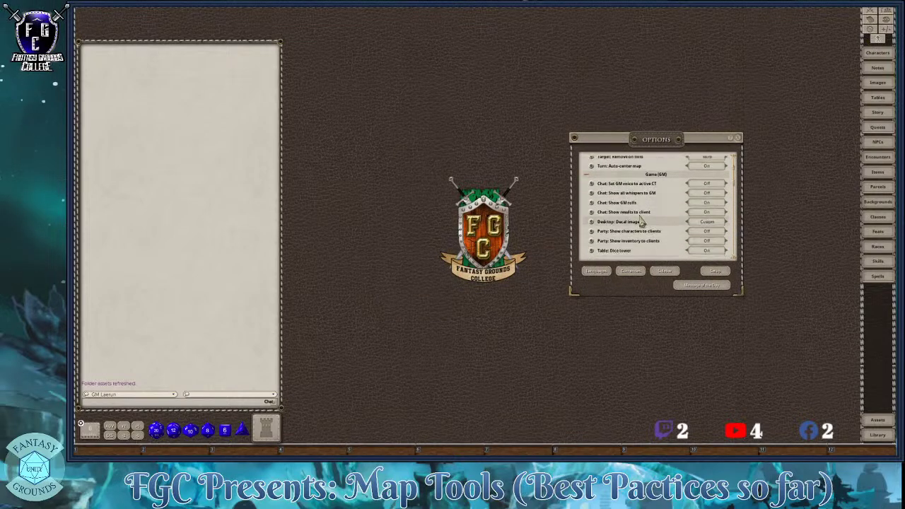
click(707, 225)
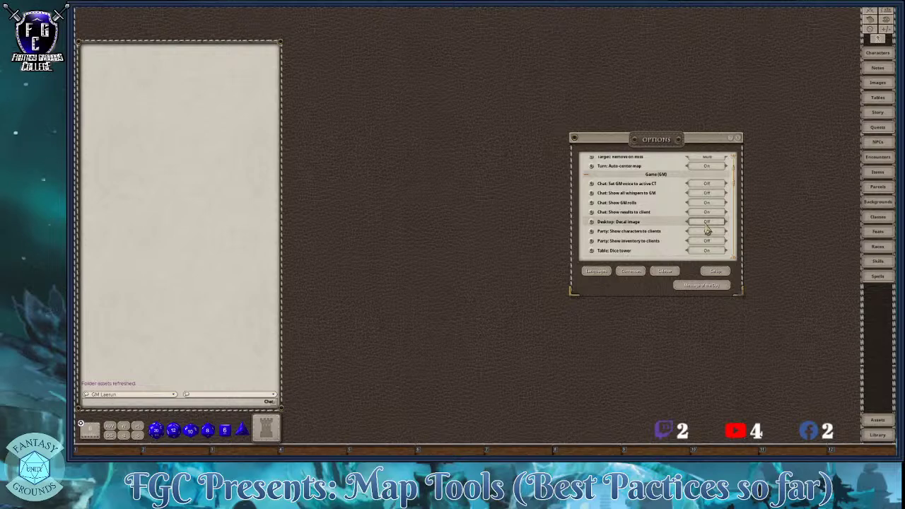
click(706, 224)
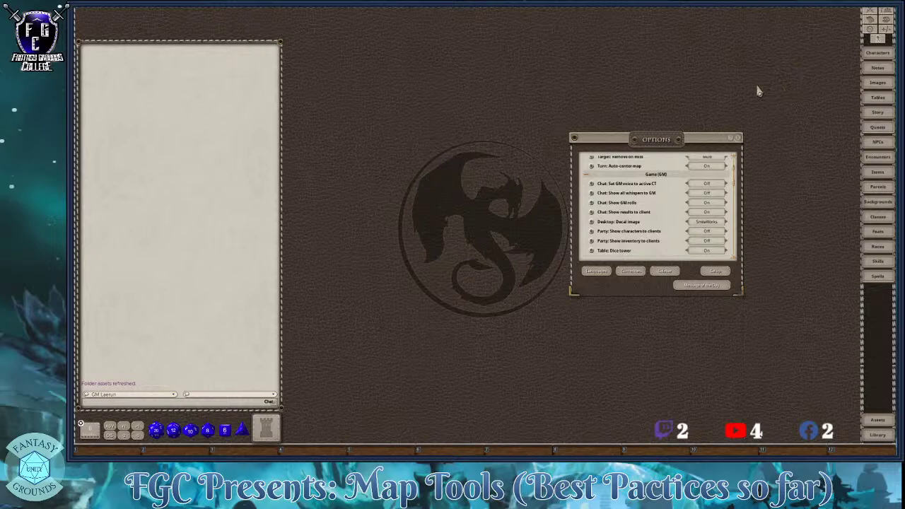
click(717, 225)
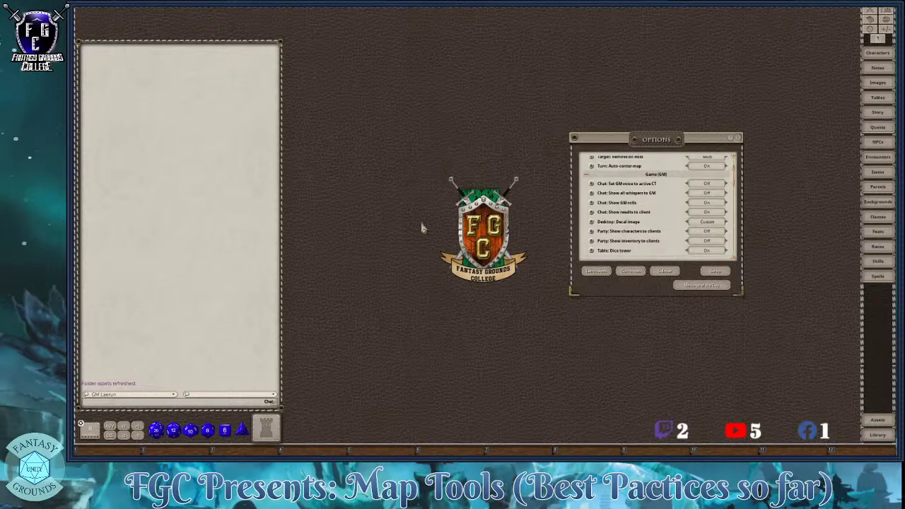
drag(658, 140, 636, 109)
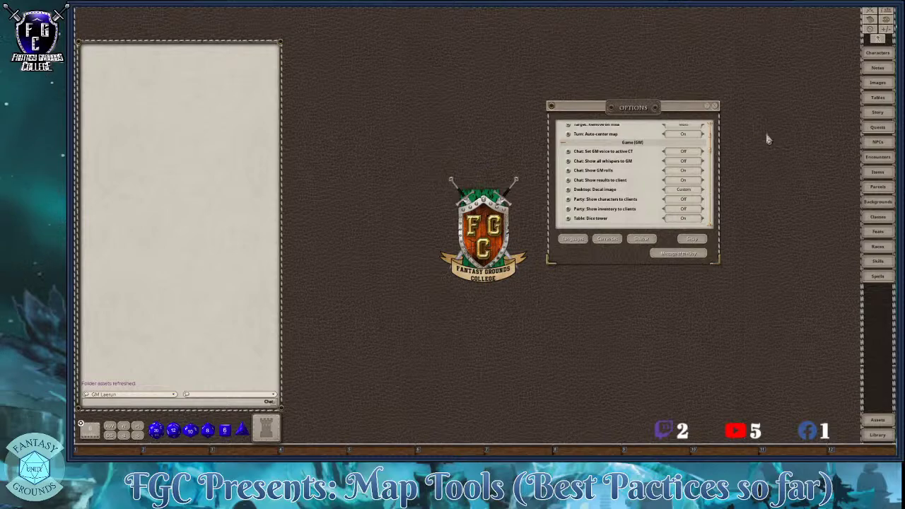
click(714, 107)
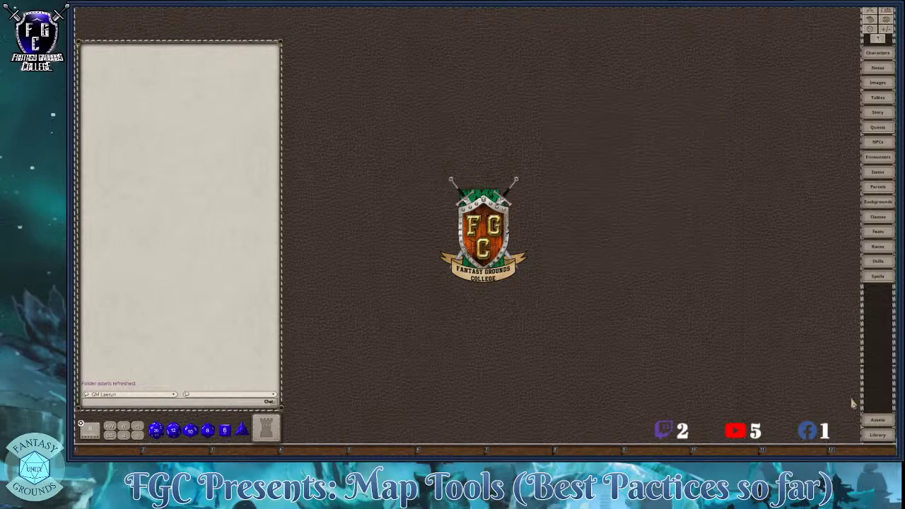
- Reopen the Assets window, make it taller and compare its token, portrait and image folders, ending on the images
click(877, 420)
drag(658, 137, 665, 65)
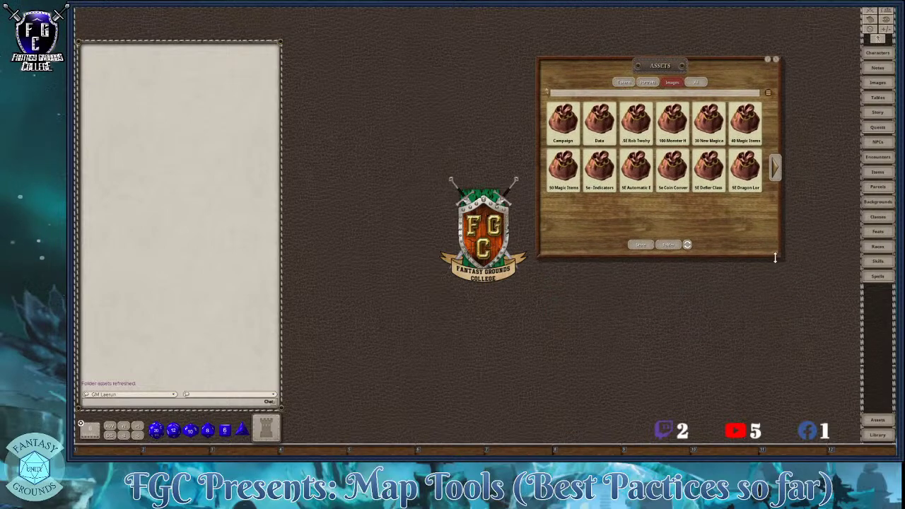
drag(780, 258, 787, 368)
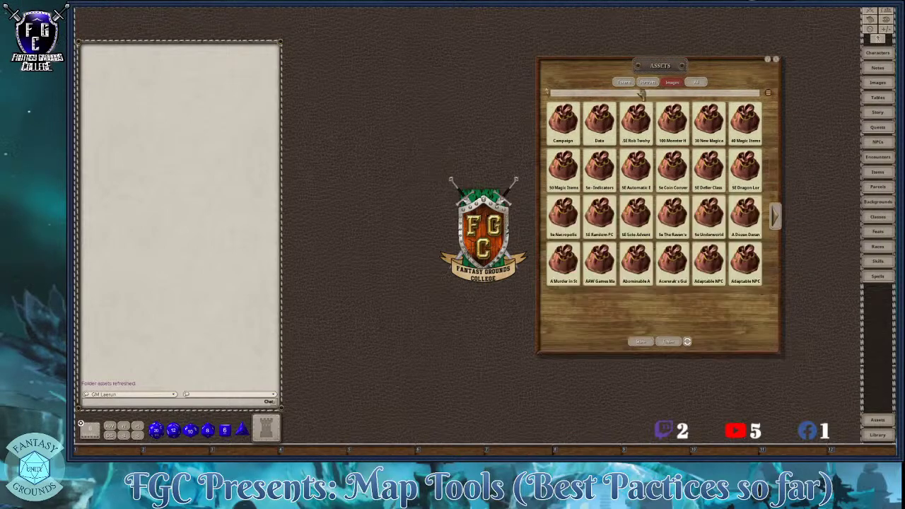
click(622, 82)
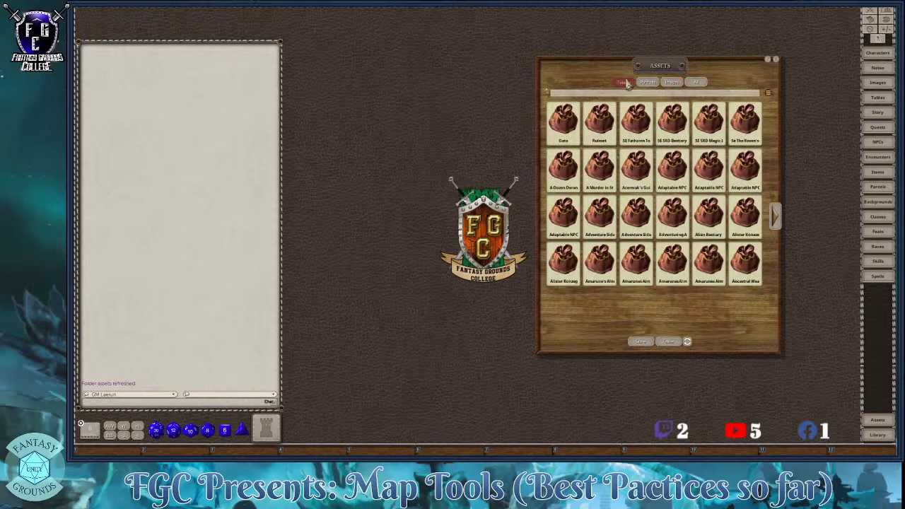
click(648, 83)
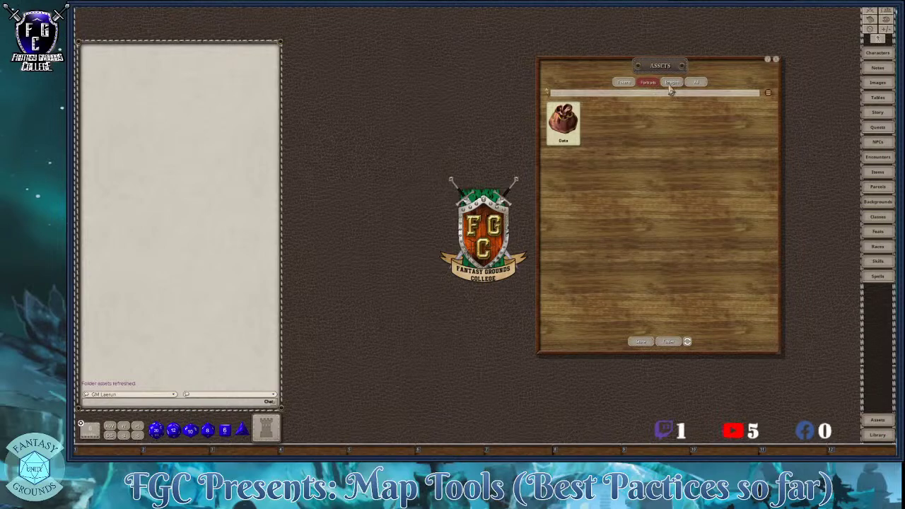
click(672, 83)
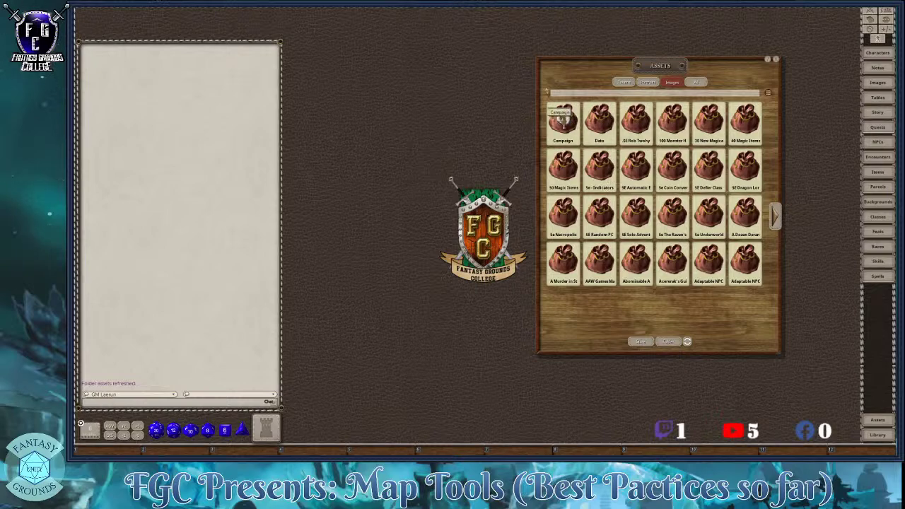
- Browse the Campaign and Data image folders, including Bookshelf Vectors and Broken Furnishings under Artic Snow's Assets, and return to Data
click(562, 119)
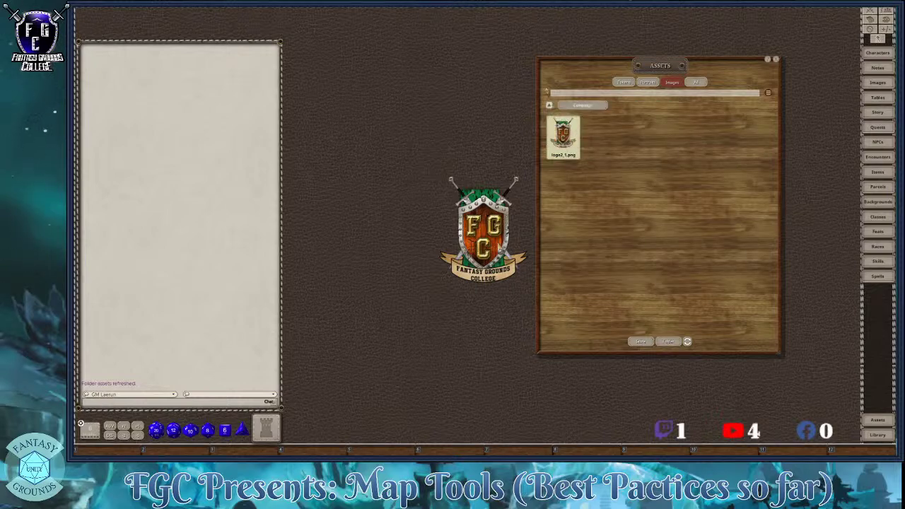
click(550, 106)
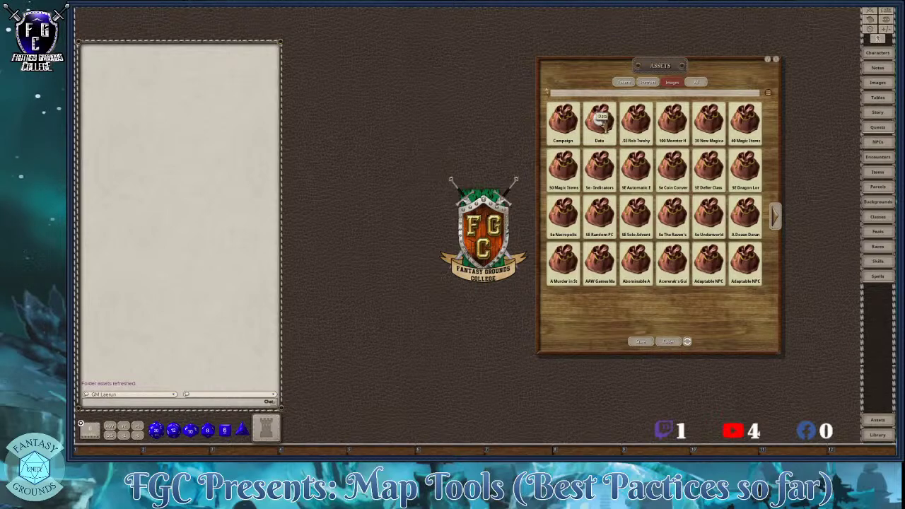
click(601, 119)
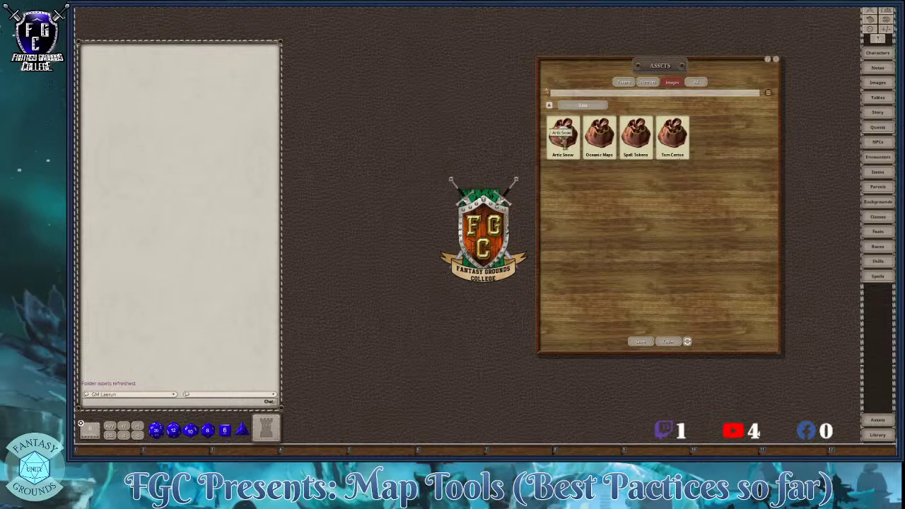
click(563, 139)
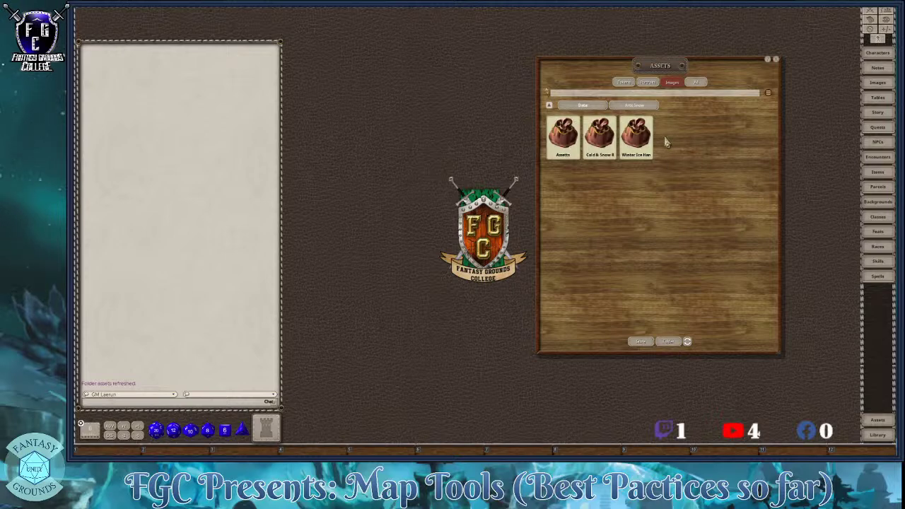
click(563, 138)
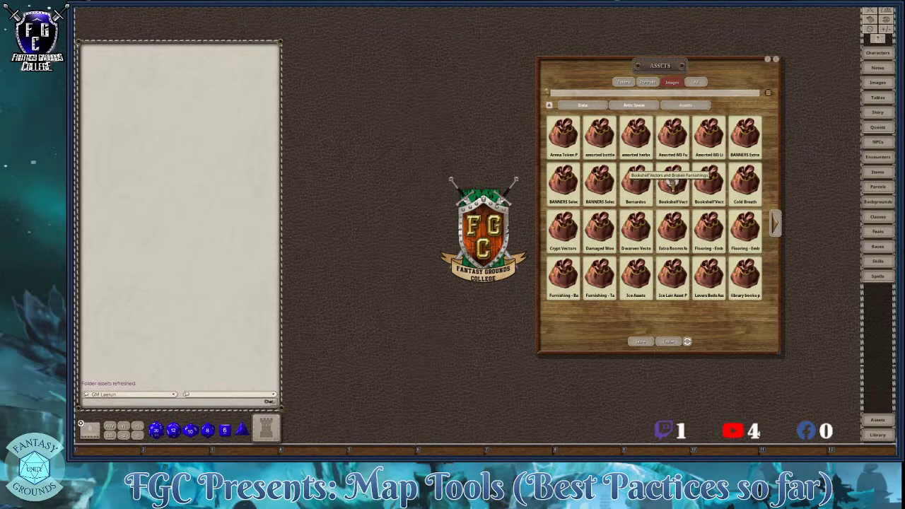
click(716, 192)
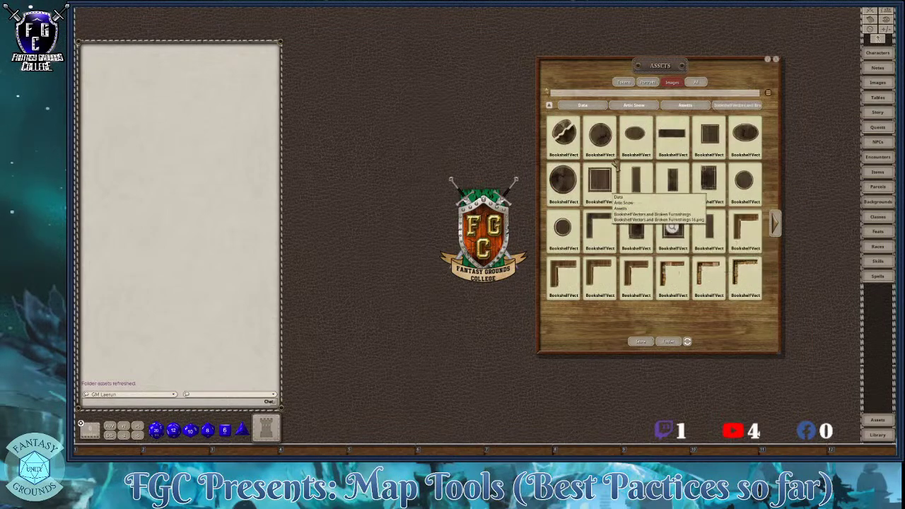
click(549, 106)
click(582, 104)
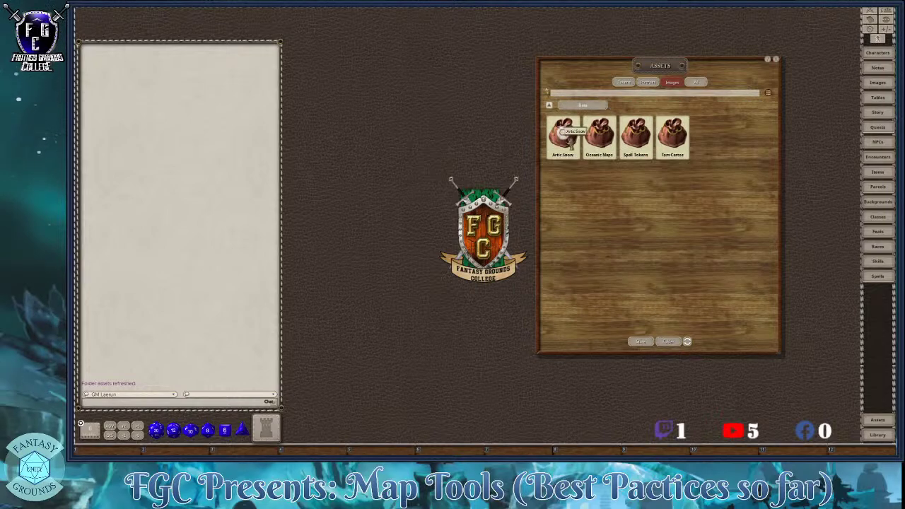
- Open Cold & Snow Random Maps inside the Artic Snow folder and preview the 888378-TheFrostVault map image
click(566, 138)
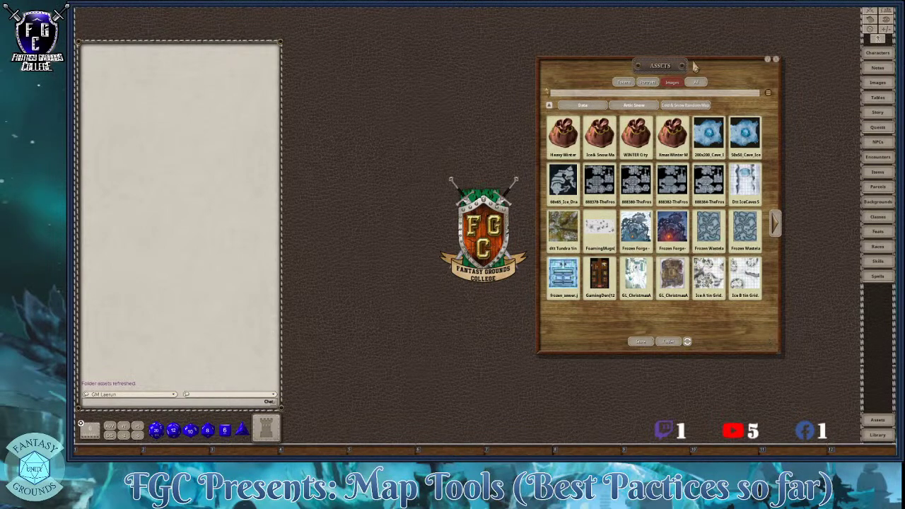
drag(670, 68, 670, 44)
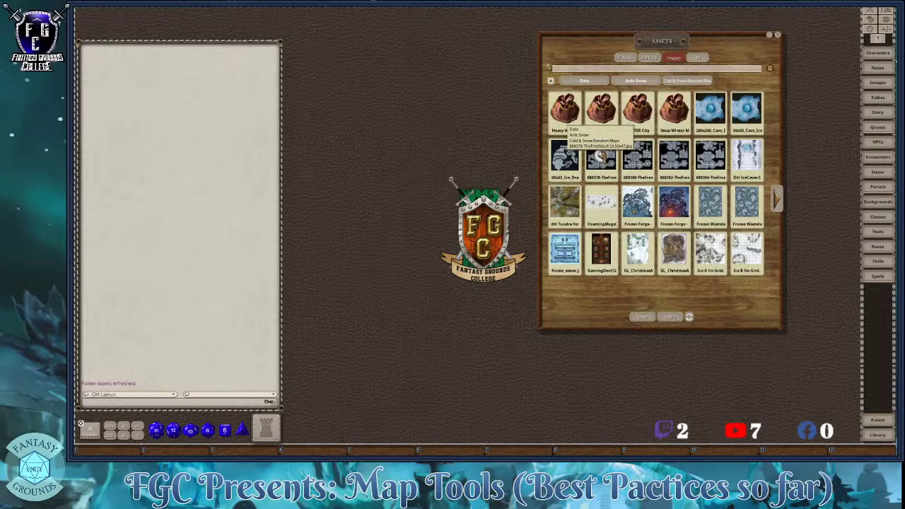
click(600, 155)
drag(500, 148, 539, 94)
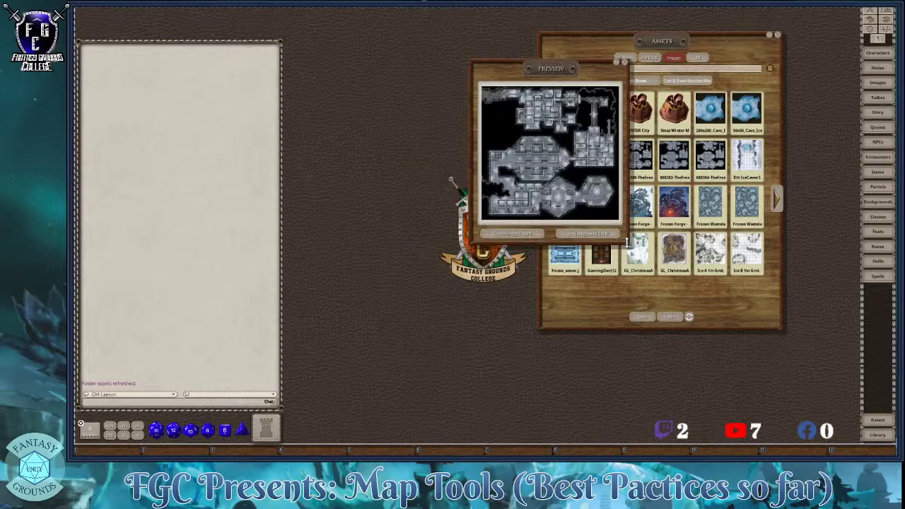
- Enlarge the map preview to examine its layout, reduce it to a medium size and place it clear of the desktop logo
drag(628, 242, 820, 401)
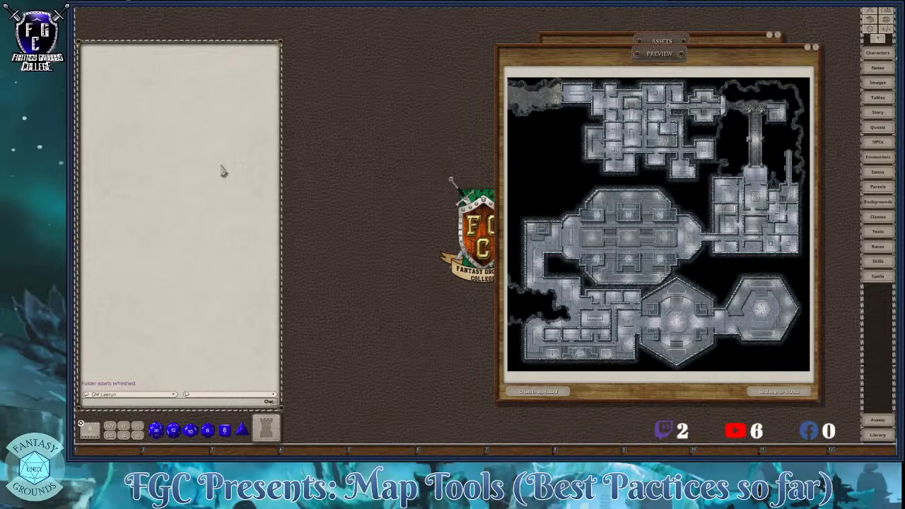
drag(651, 62, 620, 27)
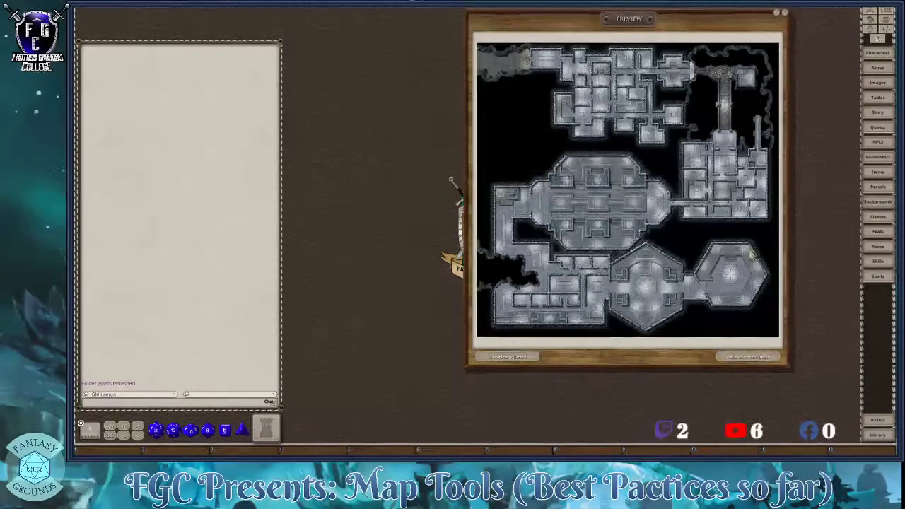
drag(790, 366, 856, 441)
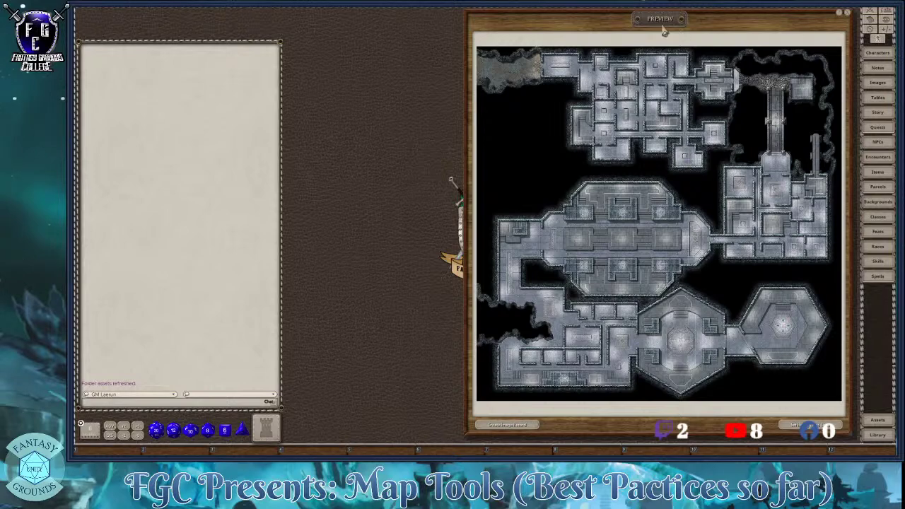
mouse_move(659, 21)
mouse_down()
mouse_move(627, 30)
mouse_move(656, 25)
mouse_up()
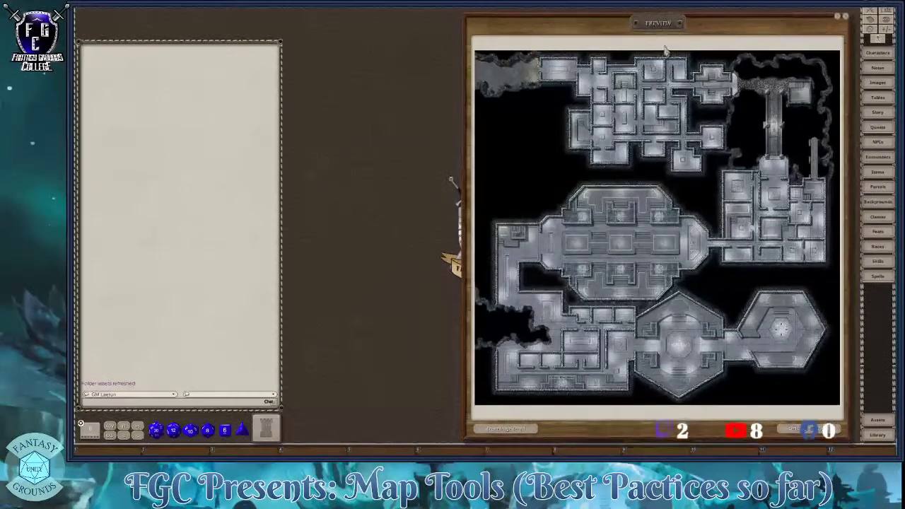
drag(852, 440, 796, 339)
drag(605, 29, 699, 26)
click(775, 36)
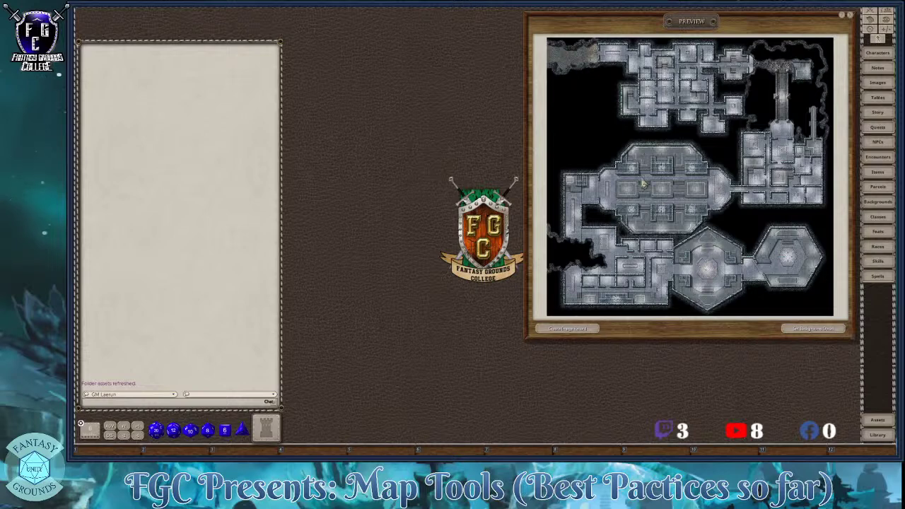
- Close the FrostVault map preview, and check the image folders in the Assets window before closing it too
click(851, 17)
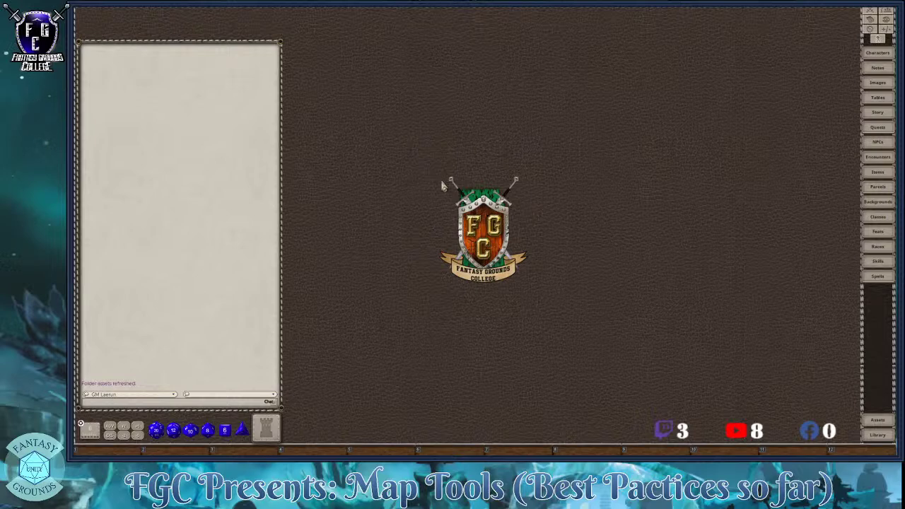
click(881, 424)
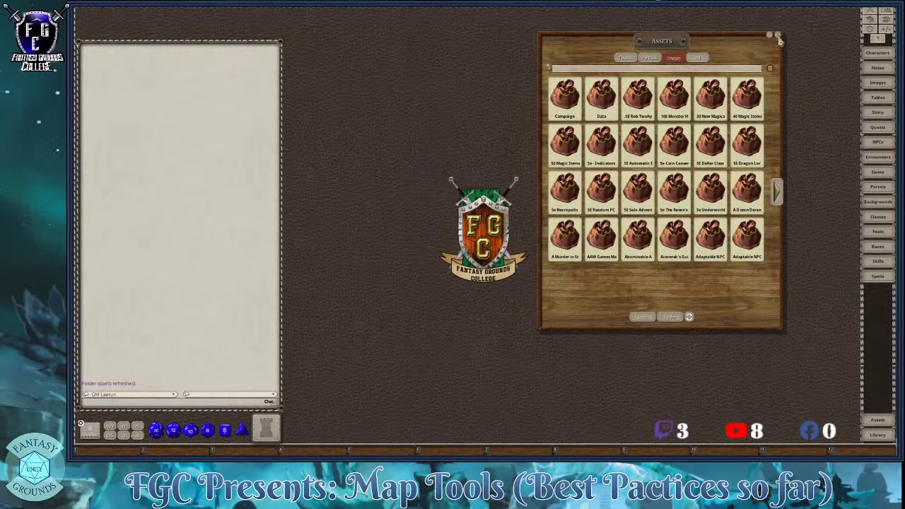
click(777, 36)
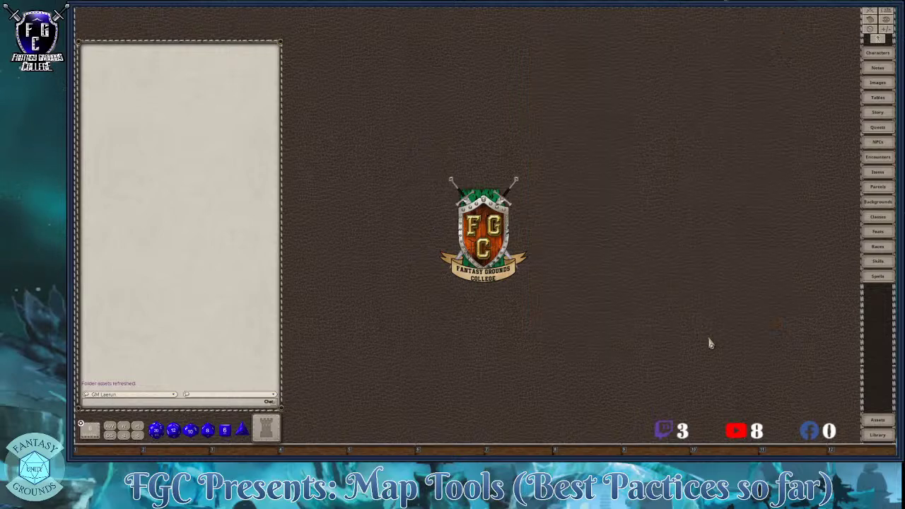
- Open the Library, make its window taller and place it clear of the desktop logo
click(886, 438)
drag(741, 178, 565, 53)
drag(564, 186, 566, 408)
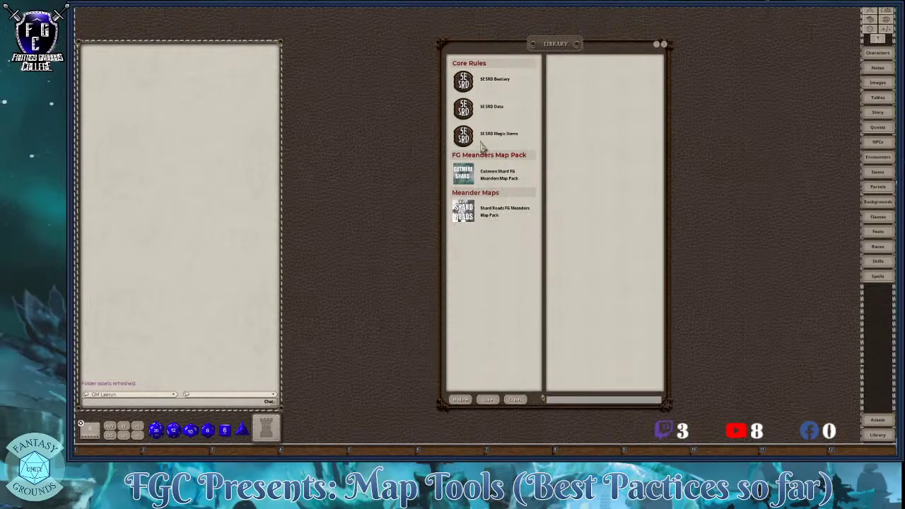
drag(565, 48, 692, 26)
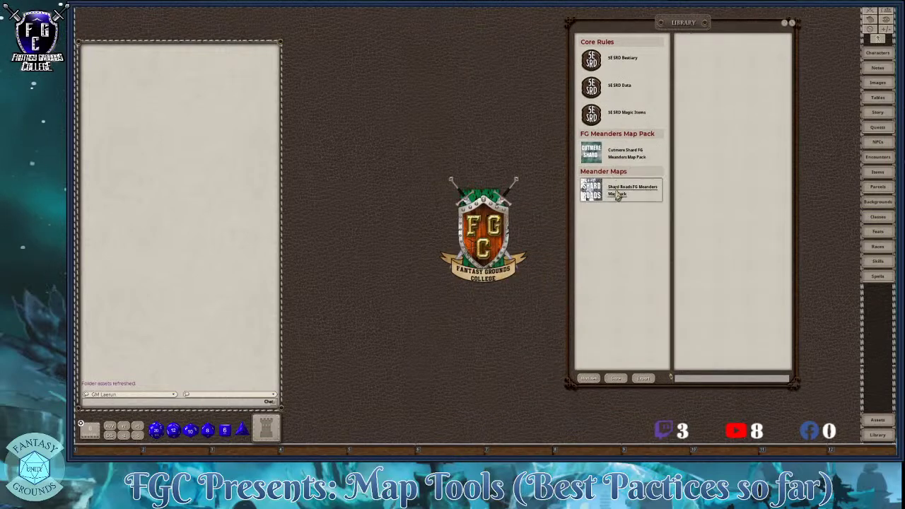
- Browse the Images & Maps list of the Cutmere Shard FG Meanders Map Pack, view its map selection panel and close both windows
click(619, 159)
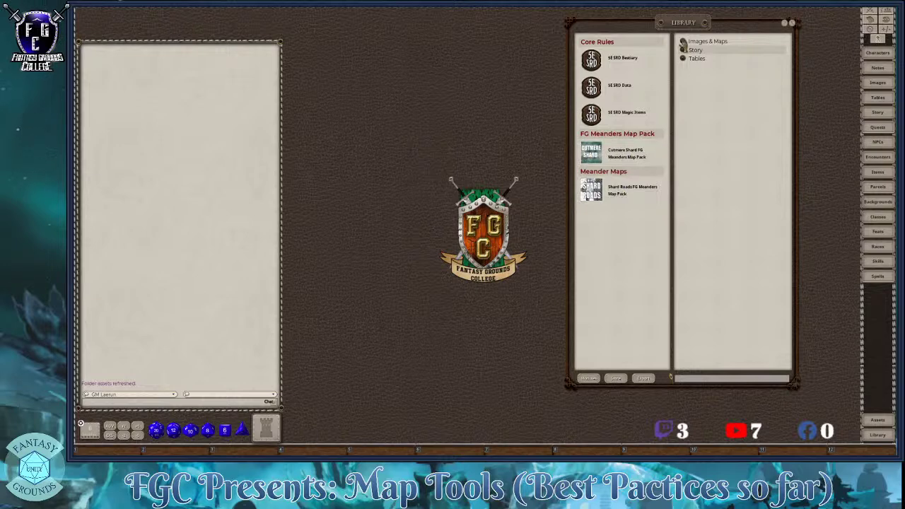
click(683, 44)
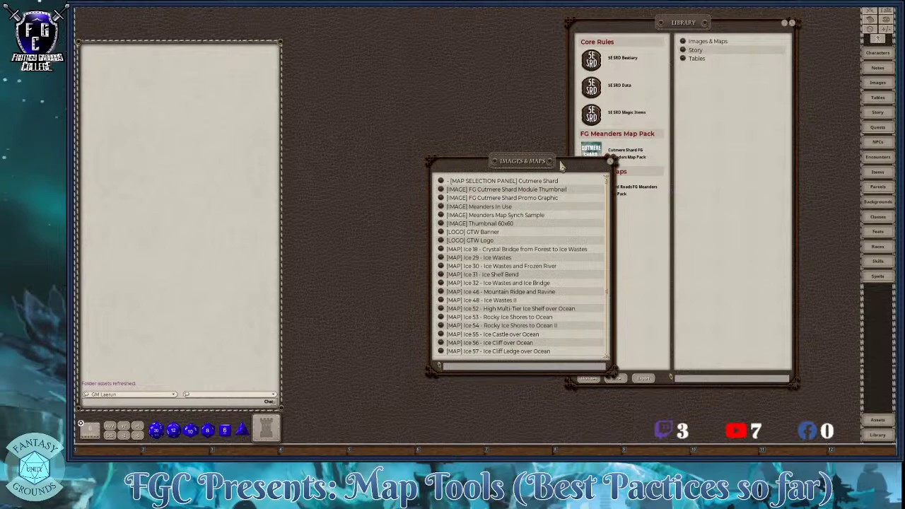
scroll(486, 290, down, 8)
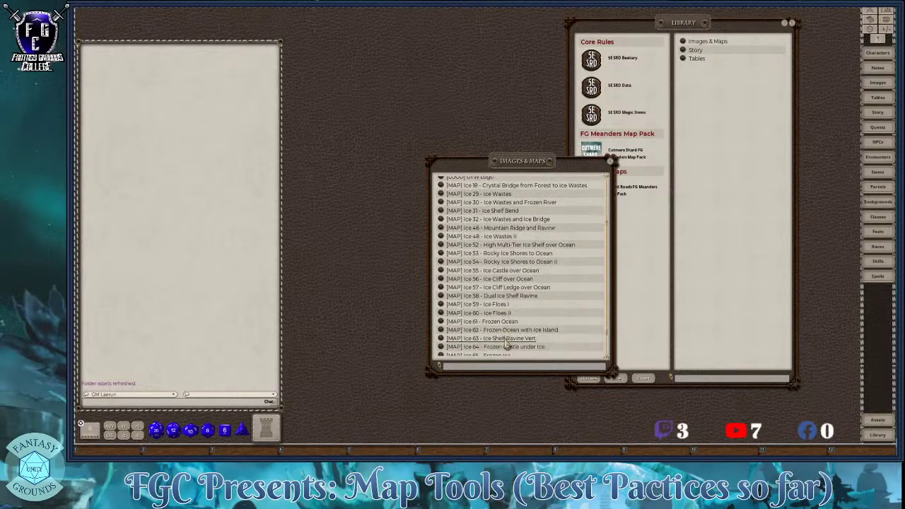
scroll(506, 346, up, 8)
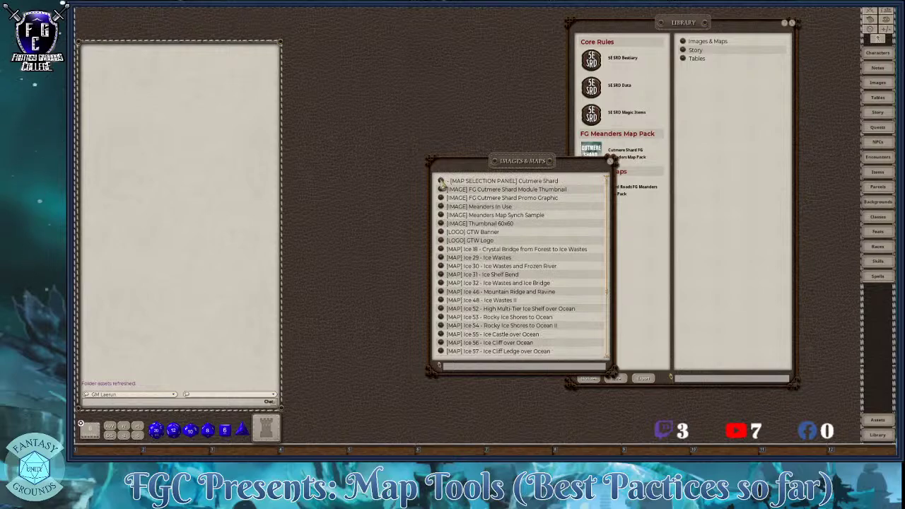
click(441, 181)
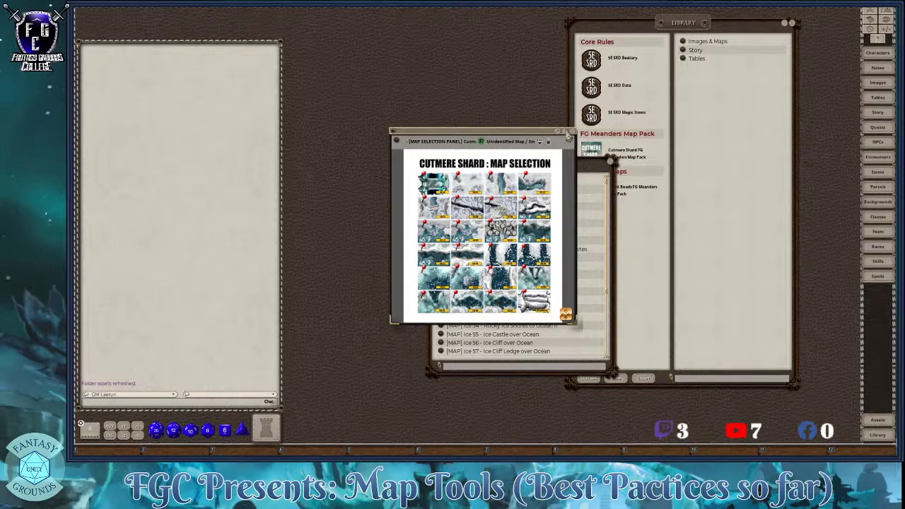
click(570, 133)
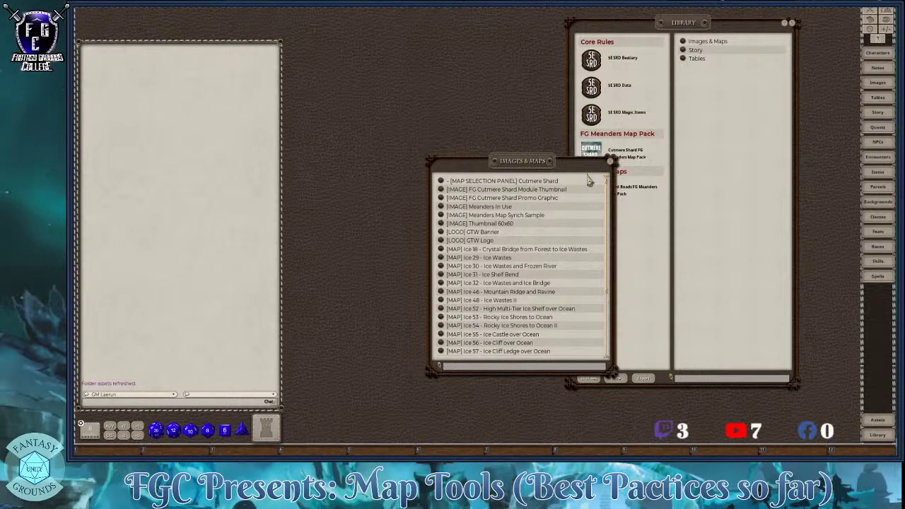
click(610, 161)
- Move the Library aside, open the campaign's Images list and filter it to the Cutmere Shard FG Meanders Map Pack group
drag(692, 23, 728, 24)
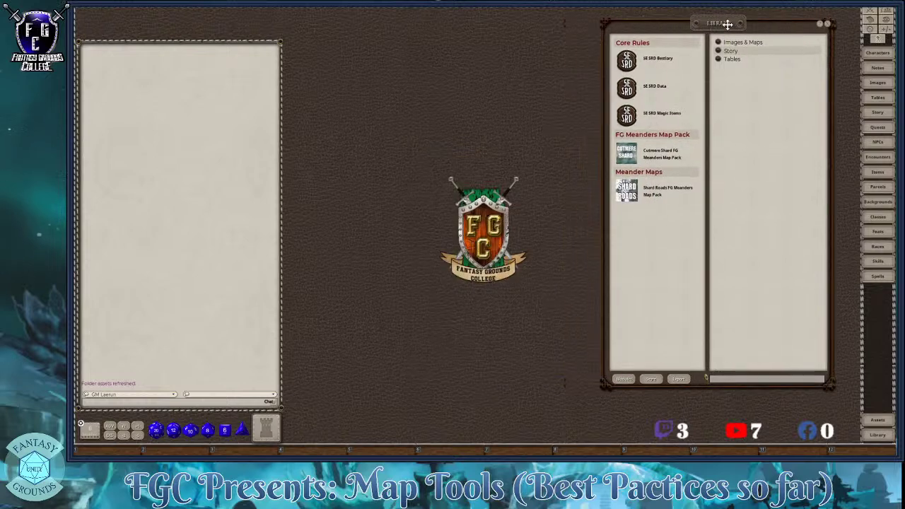
click(885, 84)
drag(707, 126, 414, 86)
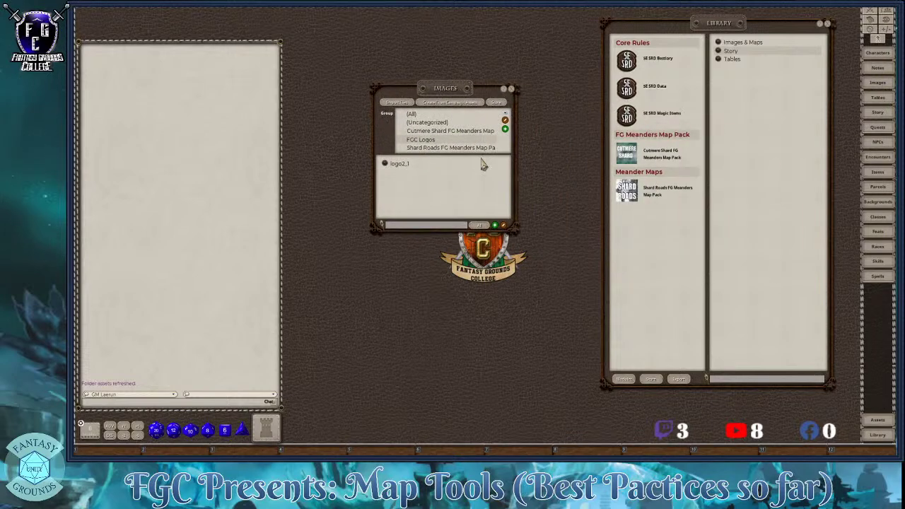
click(442, 132)
scroll(460, 181, down, 2)
scroll(460, 181, down, 2)
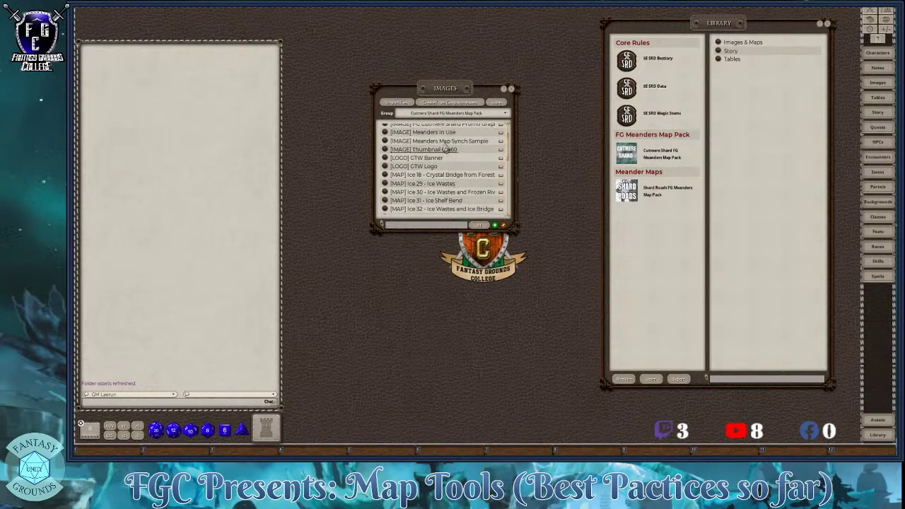
scroll(471, 181, up, 3)
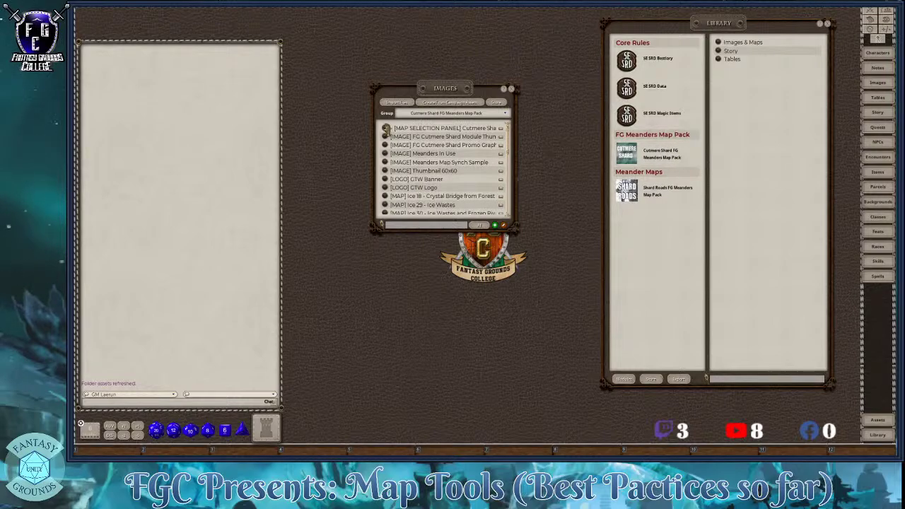
- Open the Cutmere Shard map selection panel, close the Images list, and move and enlarge the panel's window
click(386, 129)
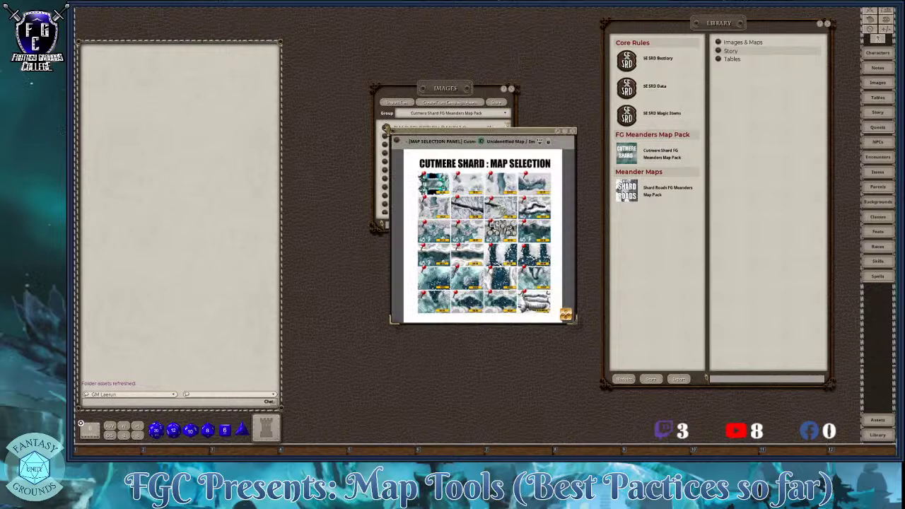
click(511, 90)
drag(511, 124, 498, 36)
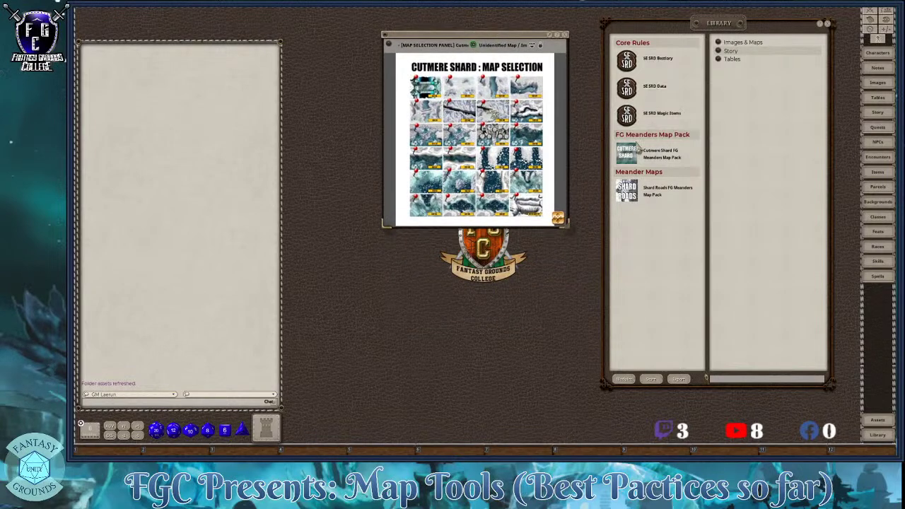
drag(569, 226, 656, 346)
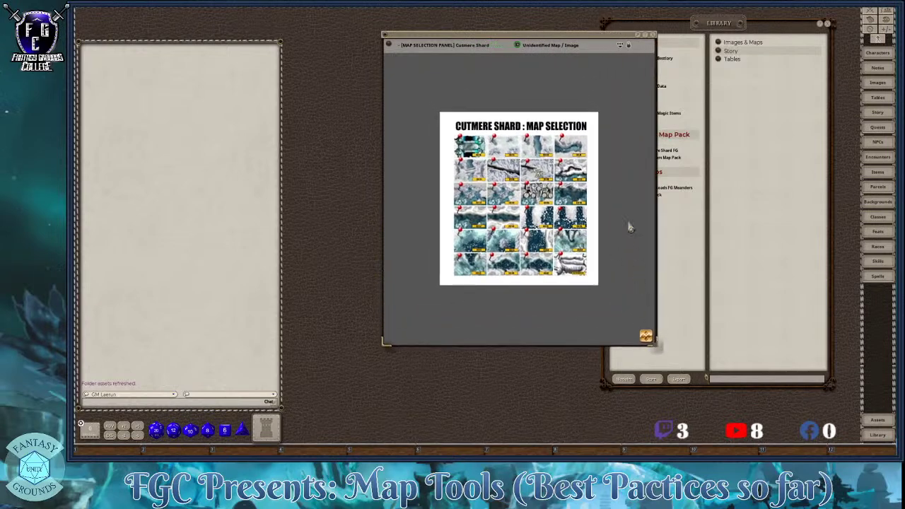
- Unlock the map selection panel to view its image tools, widen its window and lock the panel again
click(628, 46)
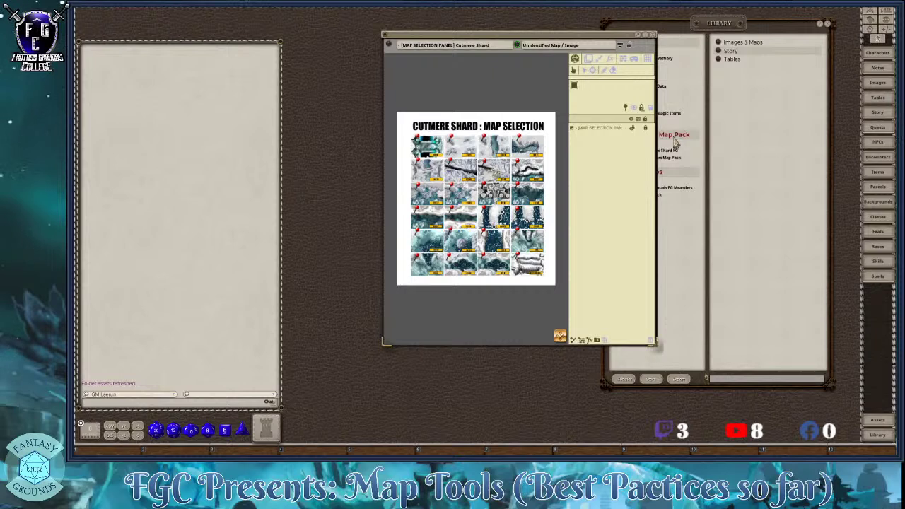
drag(656, 345, 748, 345)
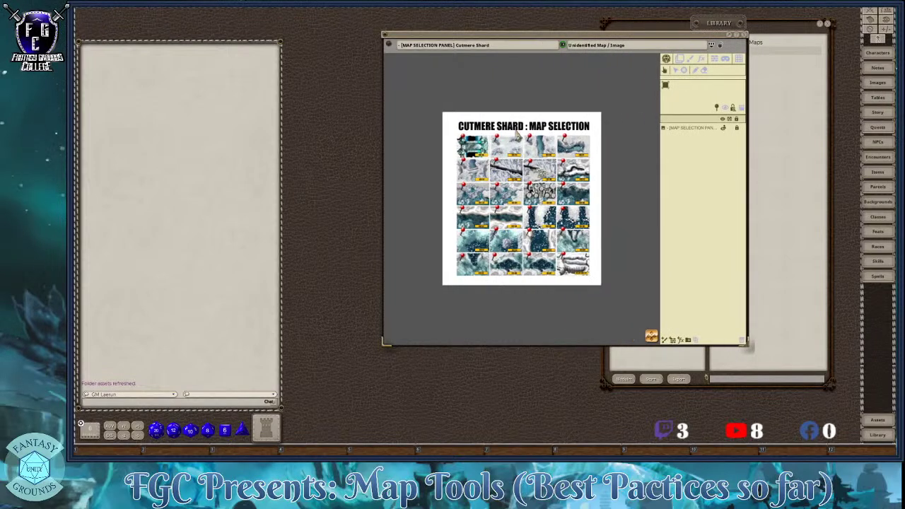
click(722, 50)
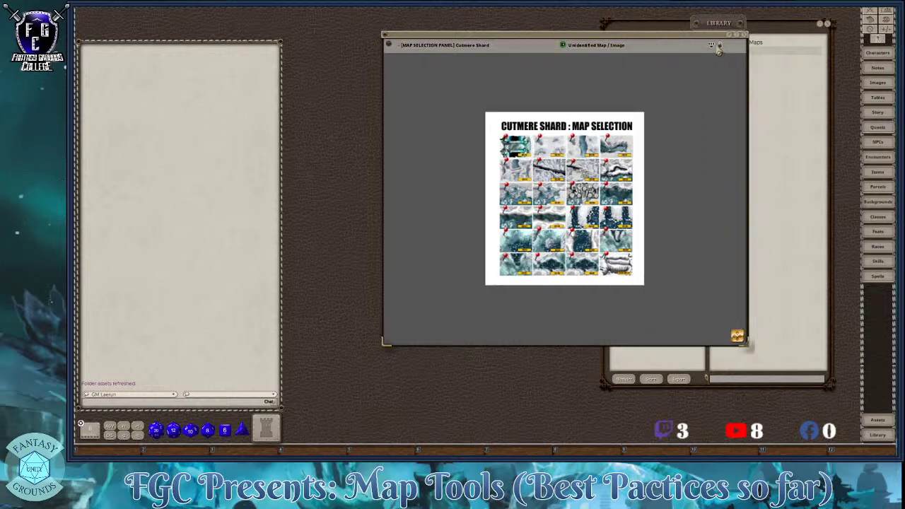
click(719, 48)
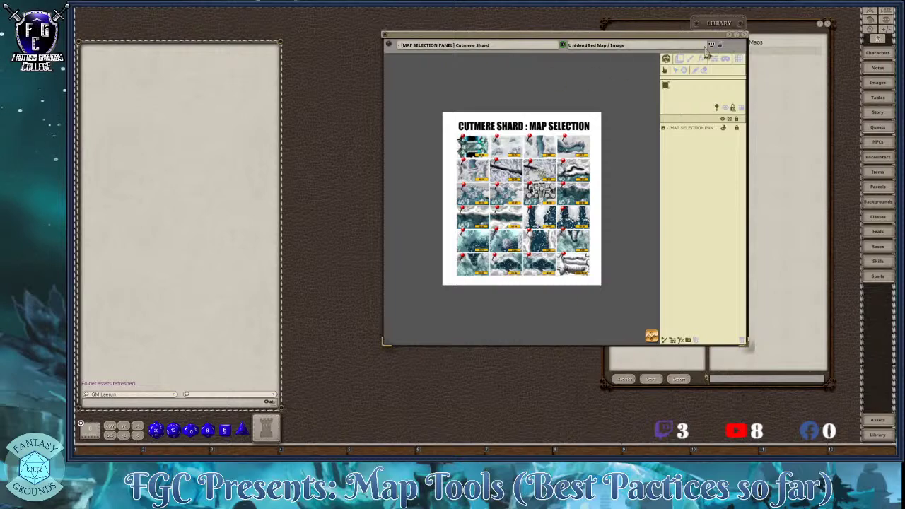
click(721, 50)
- Magnify the Cutmere Shard map selection and open the Ice 32 - Ice Wastes and Ice Bridge map from its pin
scroll(566, 263, up, 5)
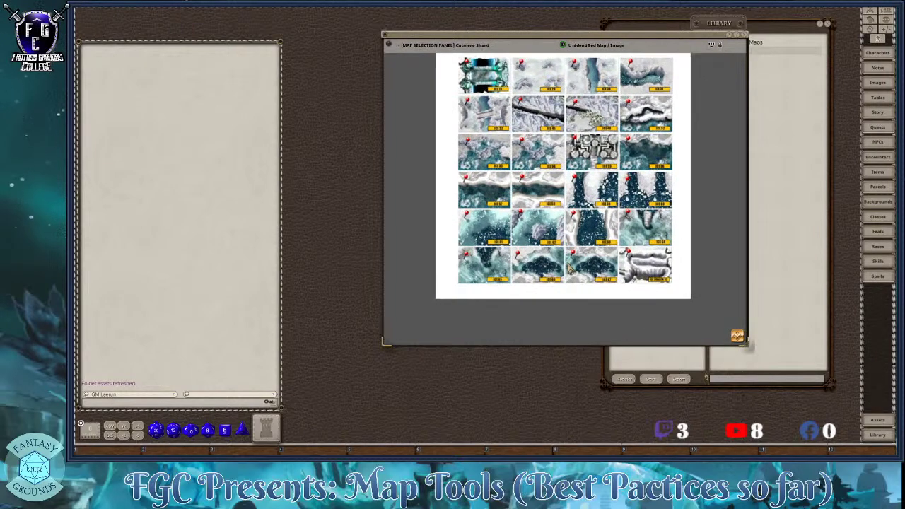
scroll(522, 240, down, 3)
scroll(519, 243, up, 1)
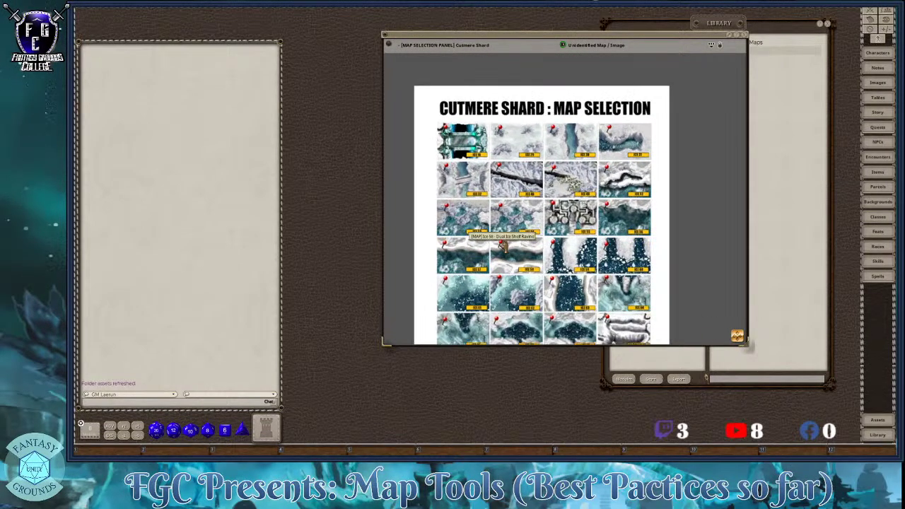
scroll(611, 304, down, 1)
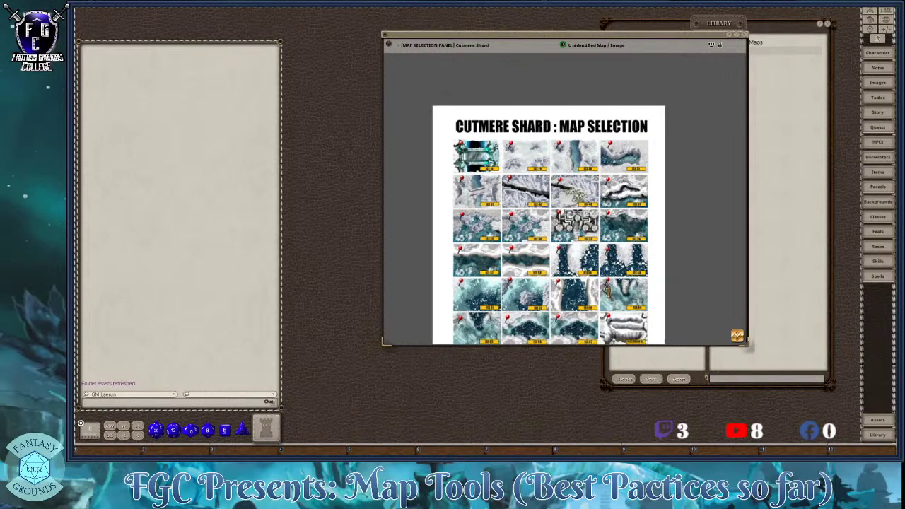
scroll(591, 268, down, 2)
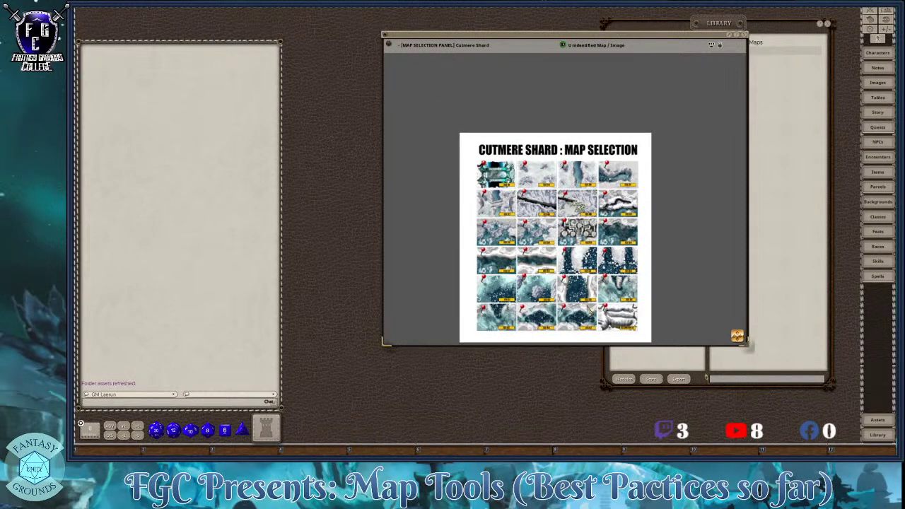
scroll(556, 305, up, 1)
scroll(505, 258, up, 3)
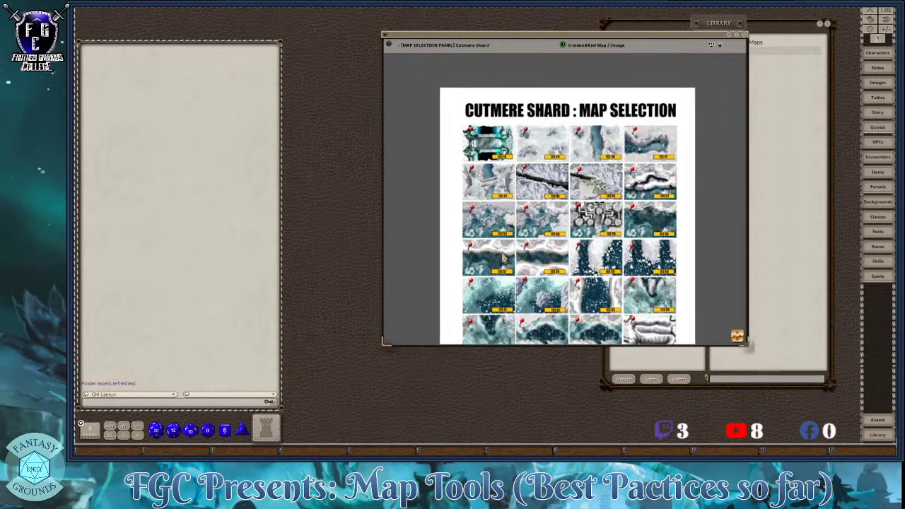
scroll(504, 259, up, 2)
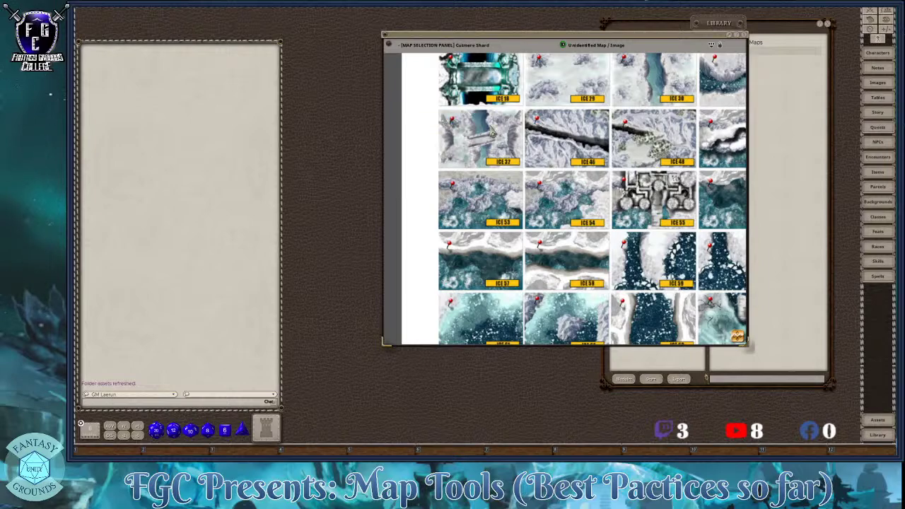
click(453, 122)
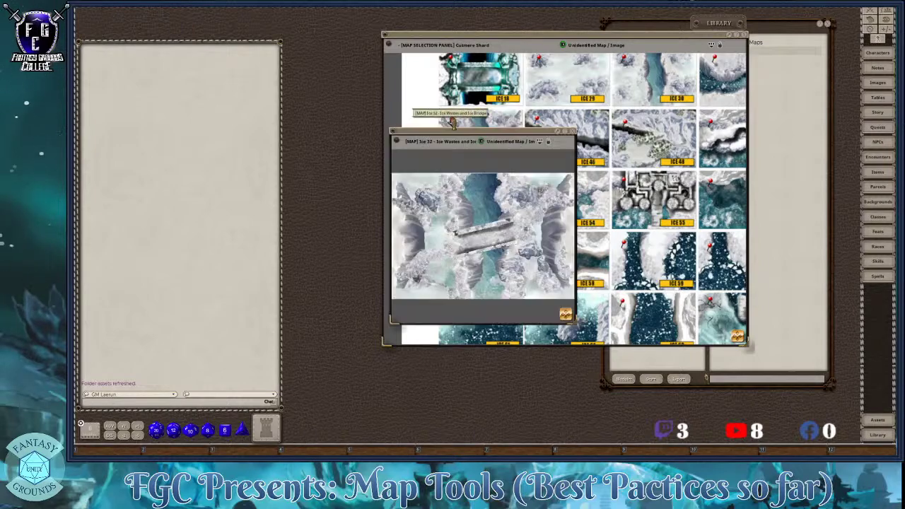
- Close the map selection panel and the Library, and enlarge and reposition the Ice 32 map window to fill the free desktop
click(742, 35)
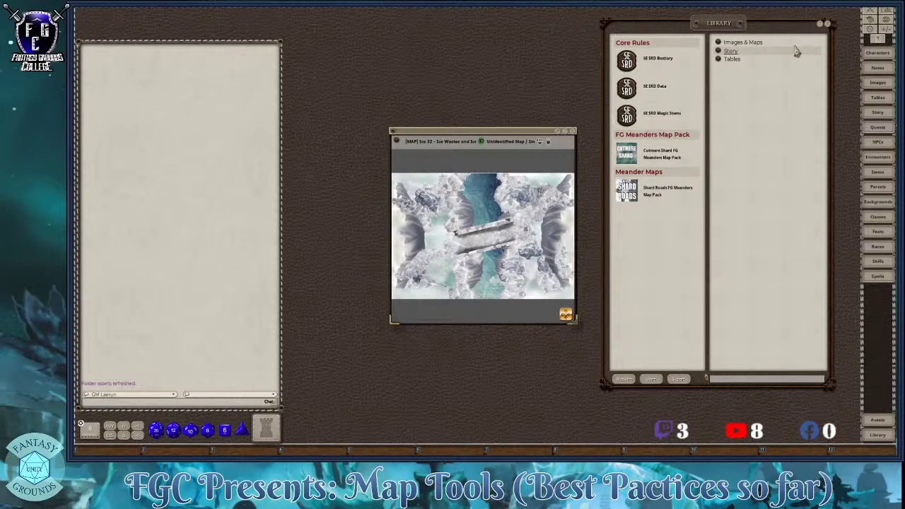
click(829, 26)
drag(484, 136, 515, 16)
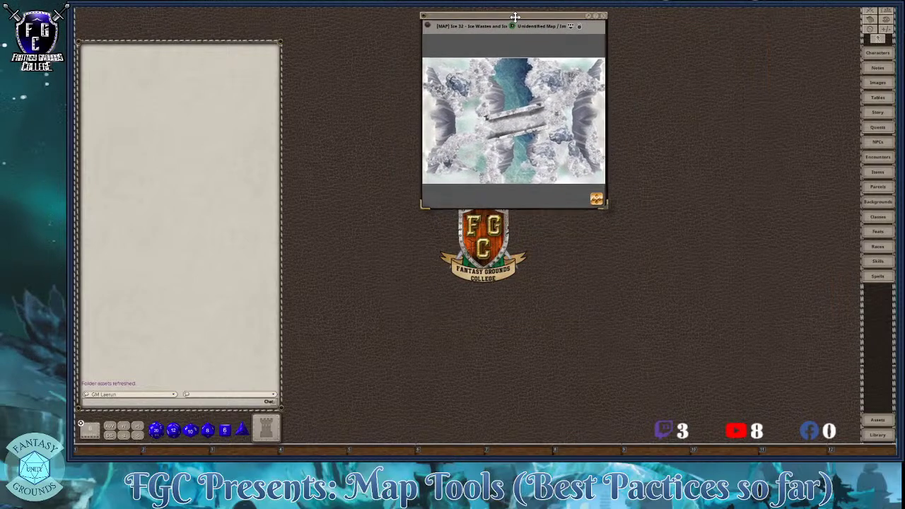
drag(601, 205, 859, 392)
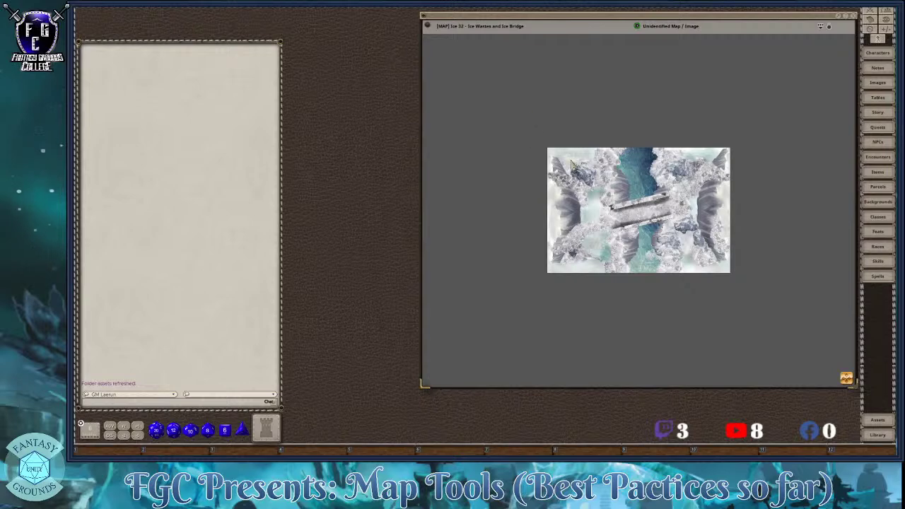
drag(803, 13, 755, 18)
- Magnify the Ice 32 map within its window and unlock it to show its image tools and layers
click(782, 34)
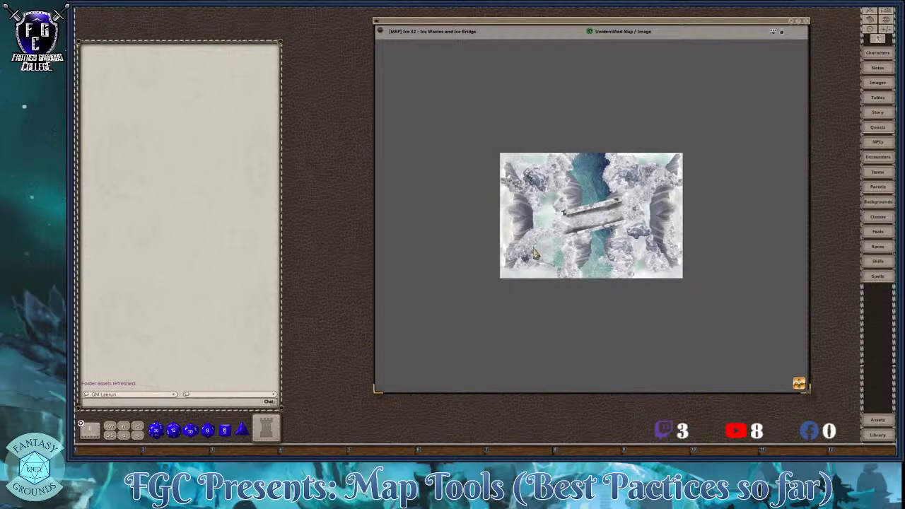
scroll(654, 237, up, 1)
scroll(653, 238, up, 1)
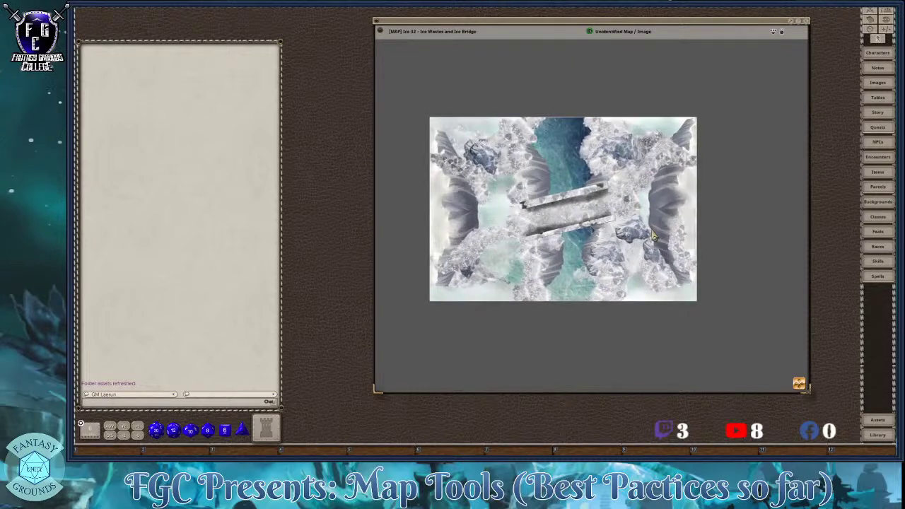
click(783, 39)
scroll(632, 244, up, 1)
scroll(632, 244, down, 1)
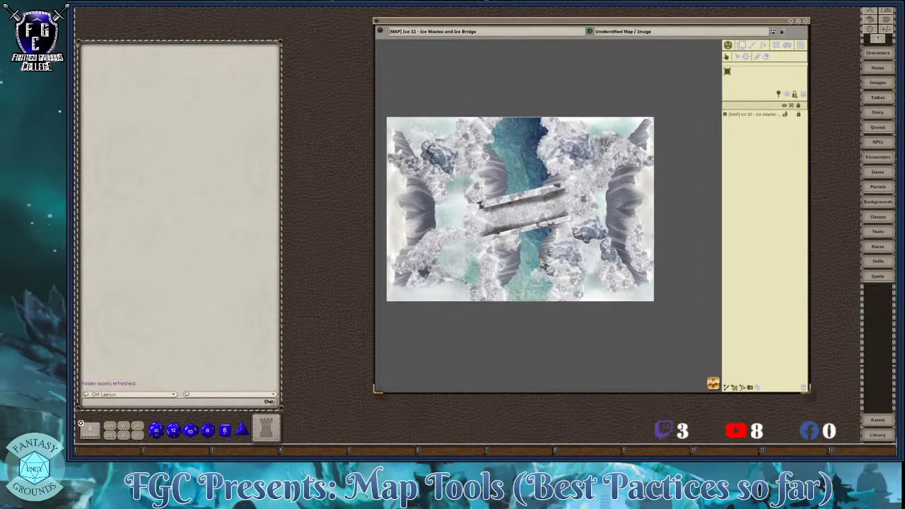
- Show the Ice 32 map's toolbar and fit the map image to its window
click(773, 32)
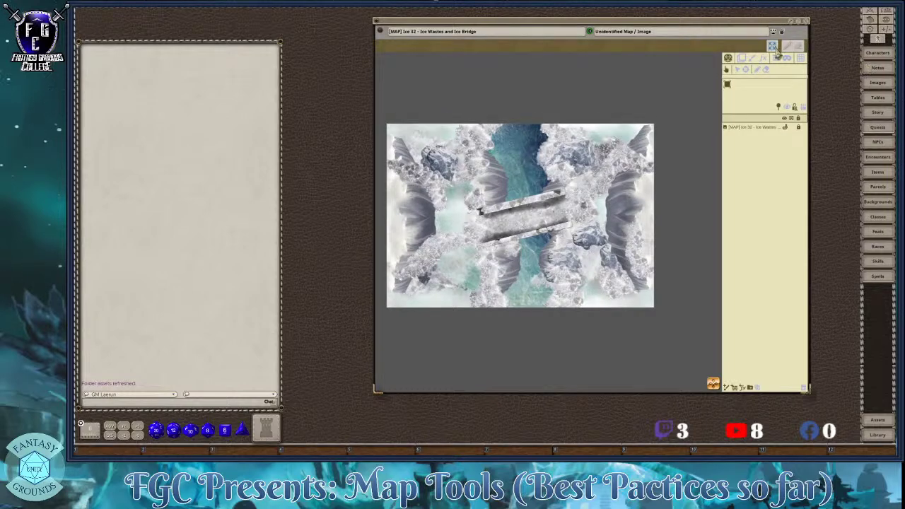
click(774, 47)
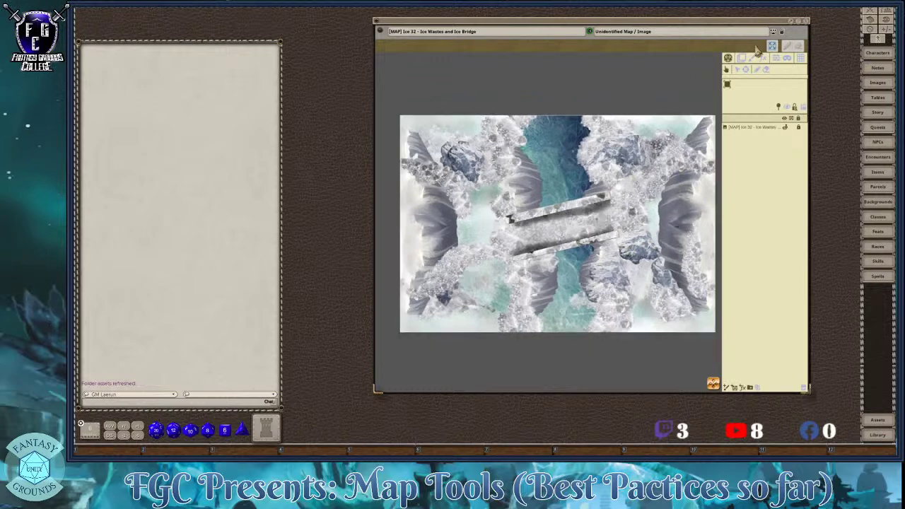
right_click(643, 185)
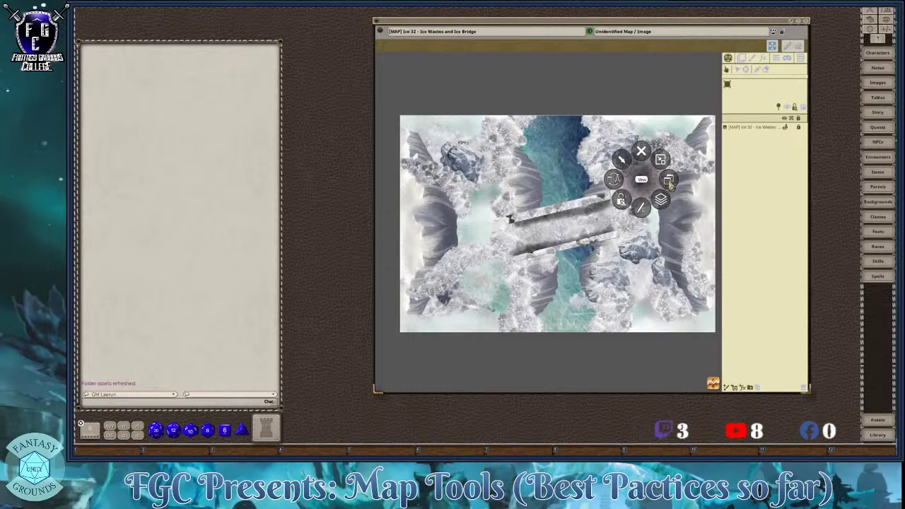
click(669, 182)
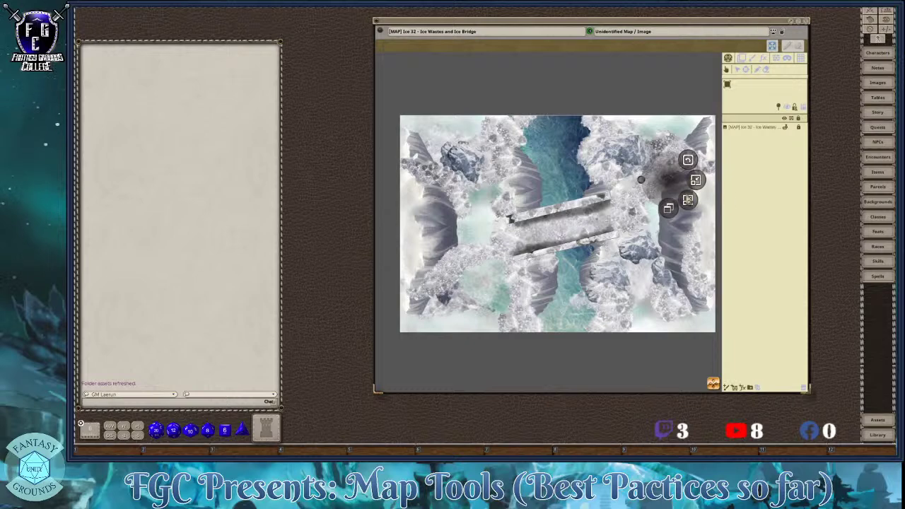
click(697, 182)
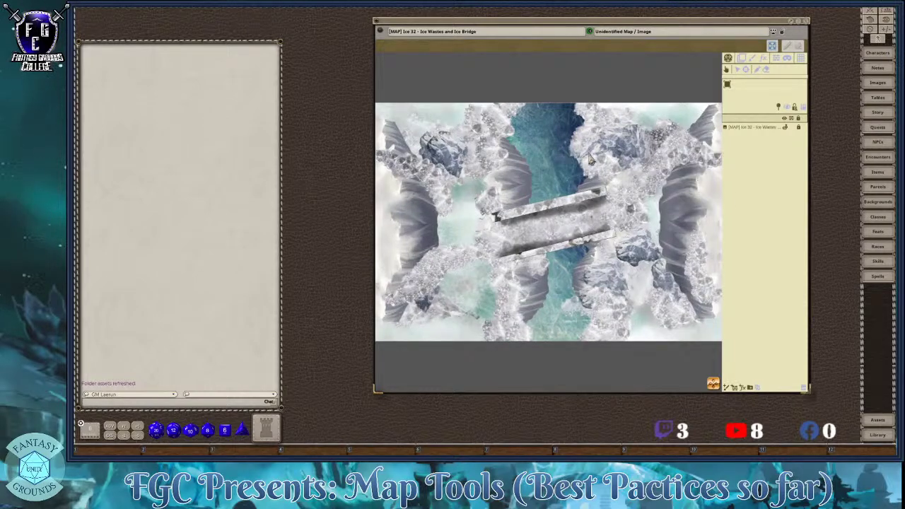
- Enlarge the Ice 32 map window in width and height and move it up to the desktop's upper edge
drag(808, 390, 864, 414)
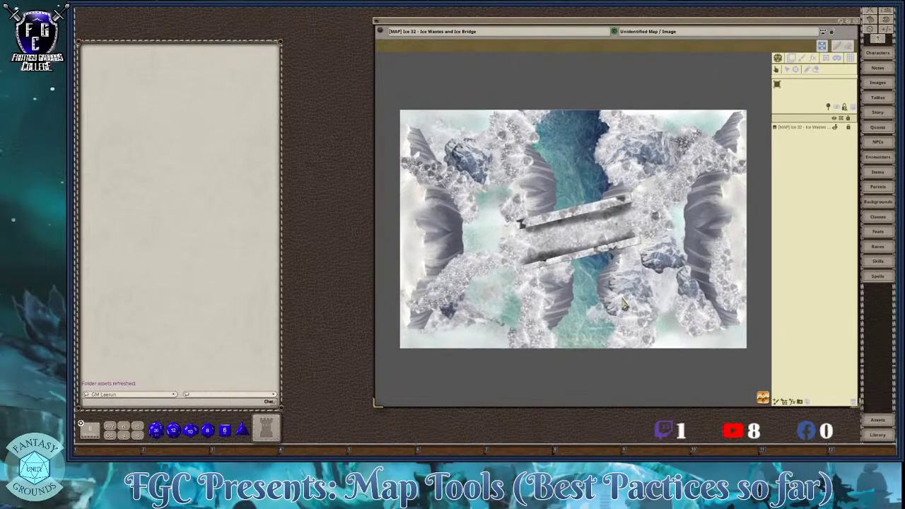
scroll(622, 304, up, 1)
scroll(584, 286, up, 1)
scroll(584, 286, down, 2)
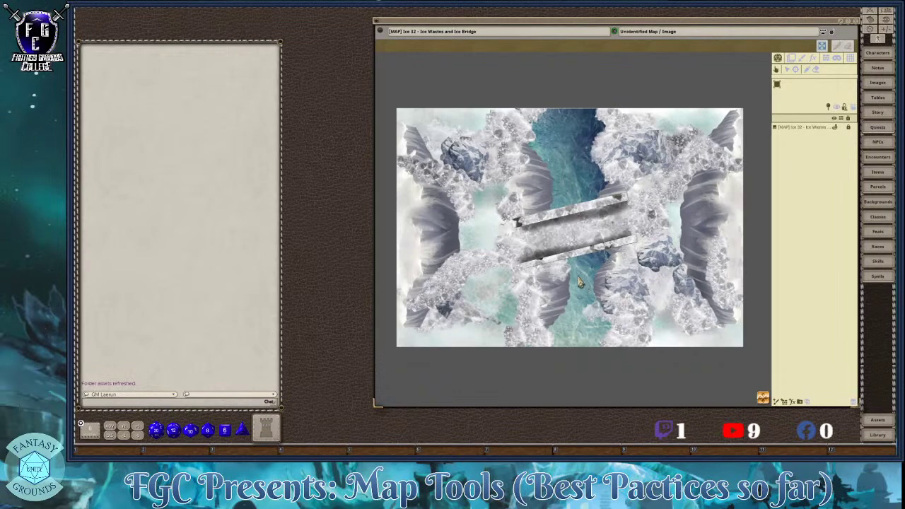
scroll(578, 281, up, 1)
scroll(523, 188, down, 1)
scroll(468, 200, up, 1)
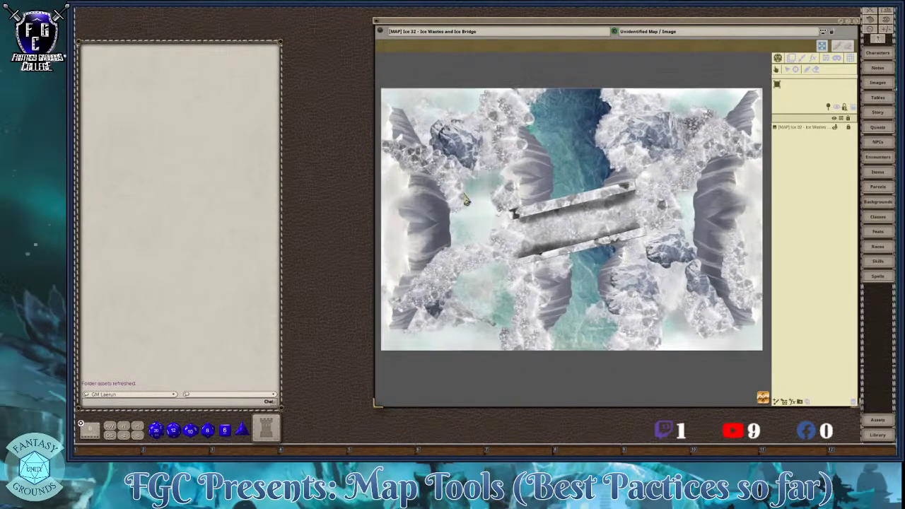
scroll(539, 222, down, 3)
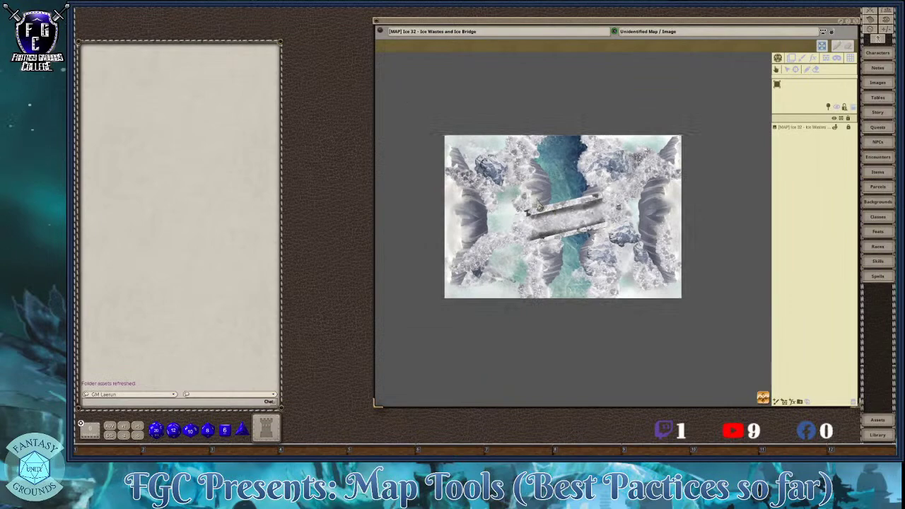
scroll(542, 211, up, 4)
scroll(542, 210, down, 3)
scroll(542, 211, up, 3)
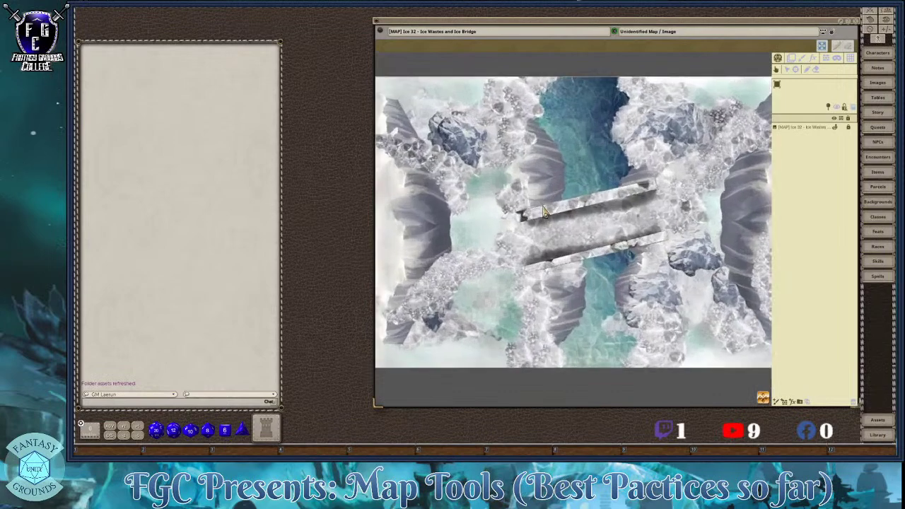
scroll(543, 211, up, 2)
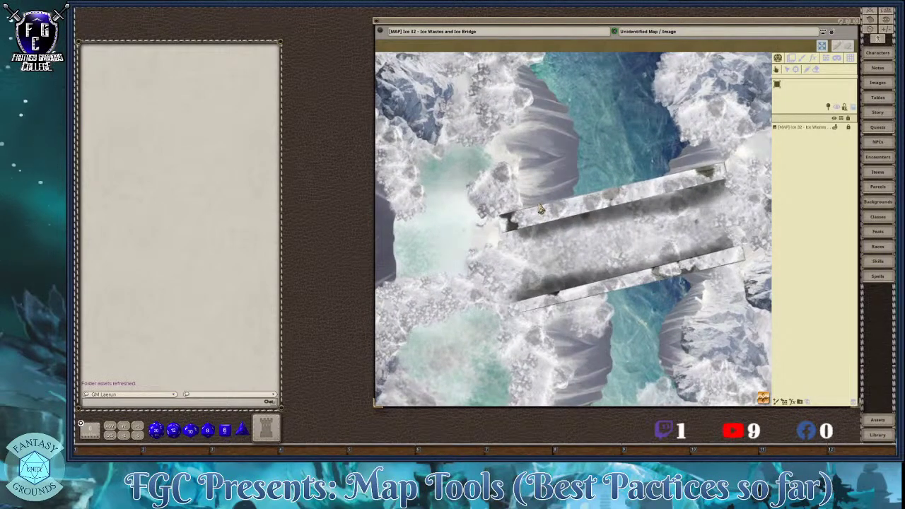
scroll(612, 218, down, 2)
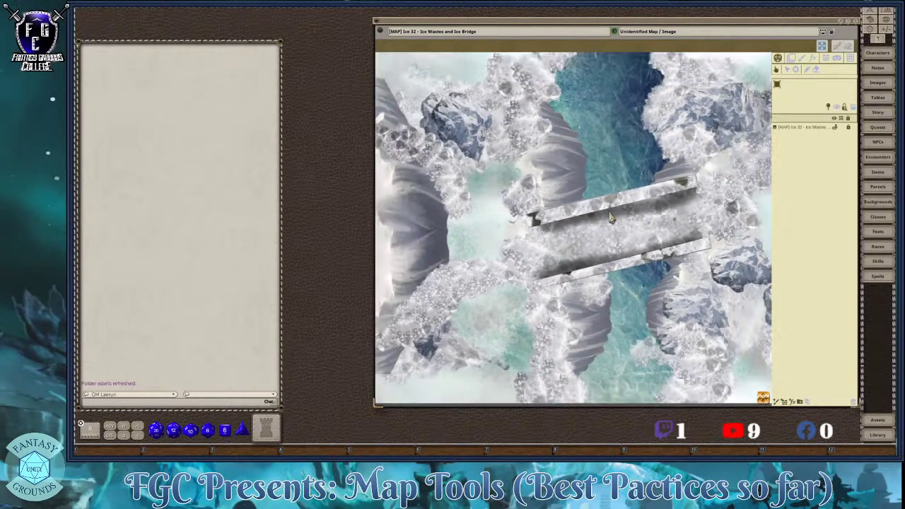
scroll(612, 217, down, 1)
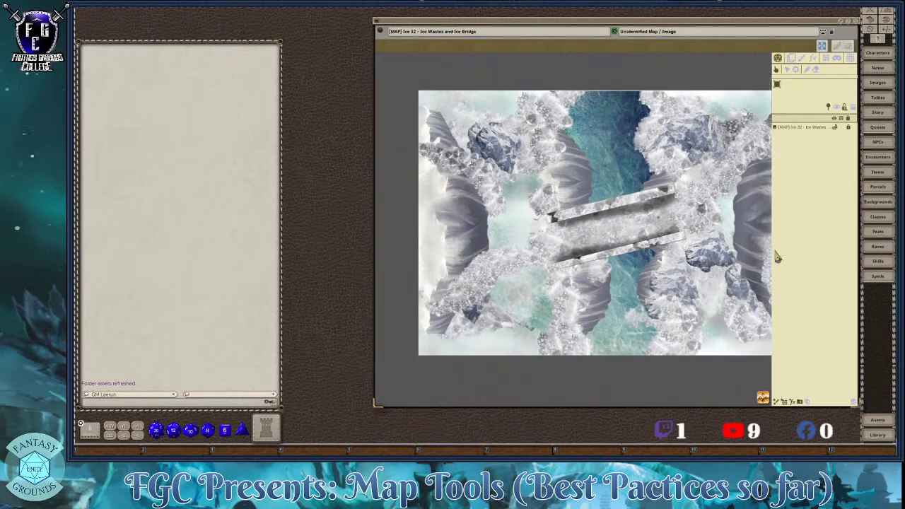
scroll(709, 259, up, 2)
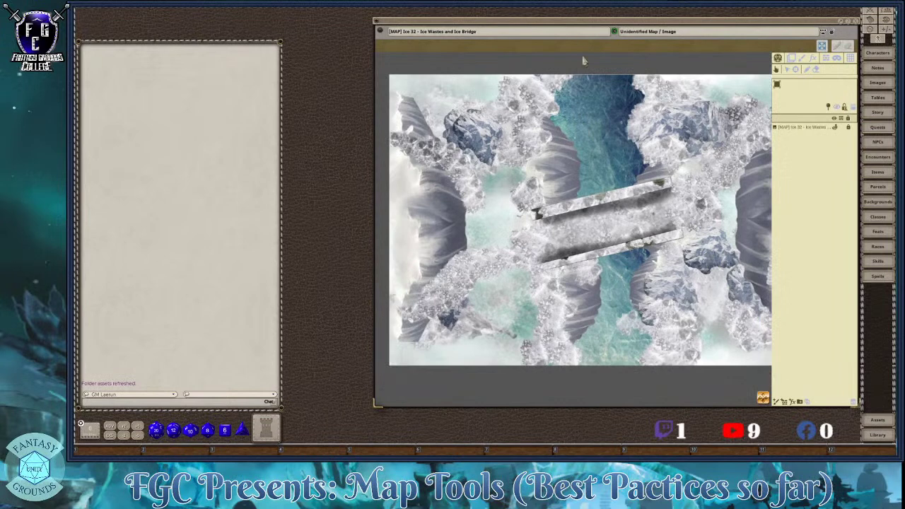
mouse_move(672, 23)
mouse_down()
mouse_move(610, 14)
mouse_move(670, 12)
mouse_up()
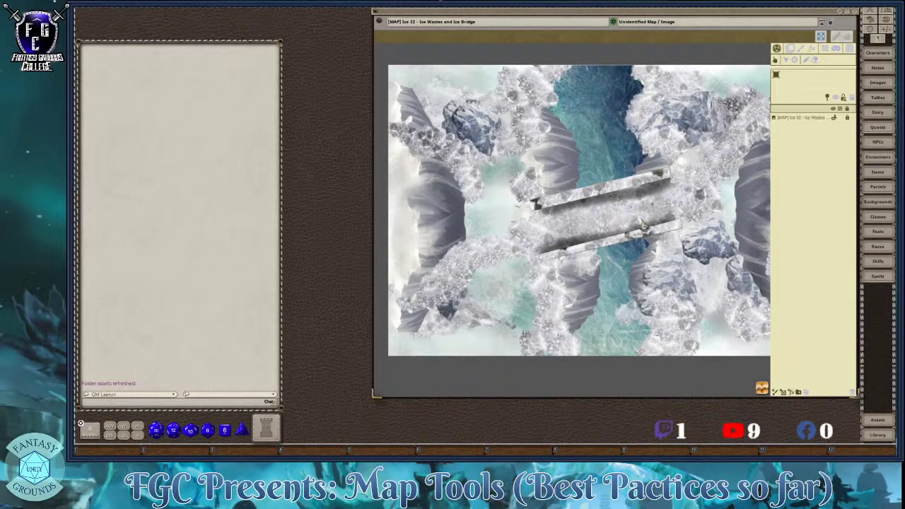
scroll(675, 240, down, 2)
scroll(724, 276, up, 3)
scroll(723, 275, up, 1)
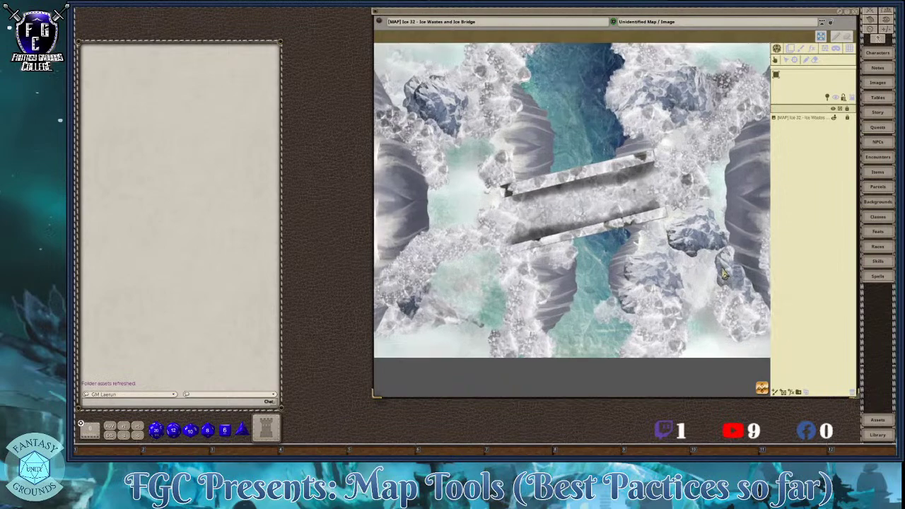
scroll(701, 244, down, 2)
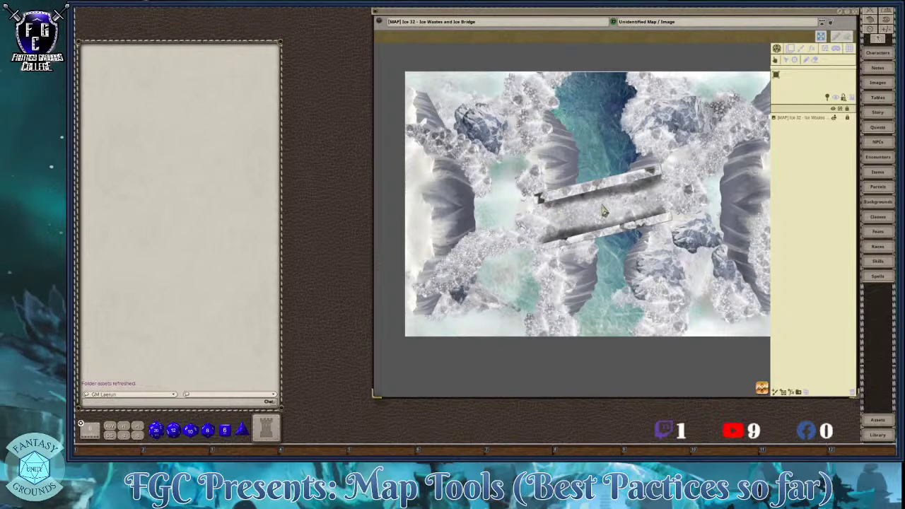
scroll(596, 174, up, 1)
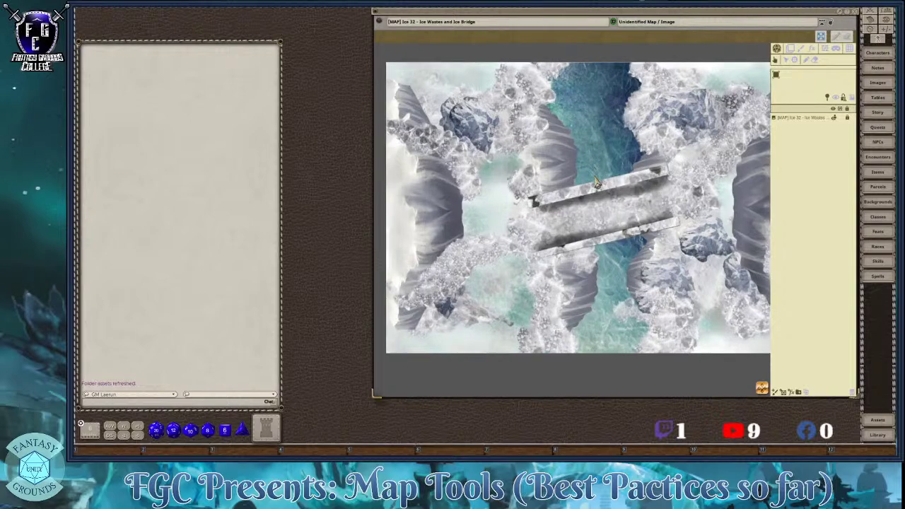
scroll(596, 183, up, 1)
scroll(596, 183, down, 2)
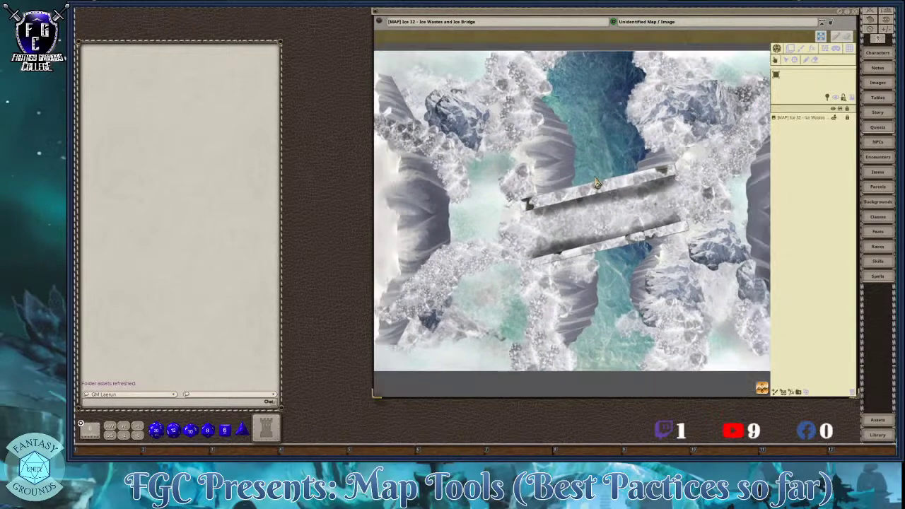
scroll(573, 216, up, 1)
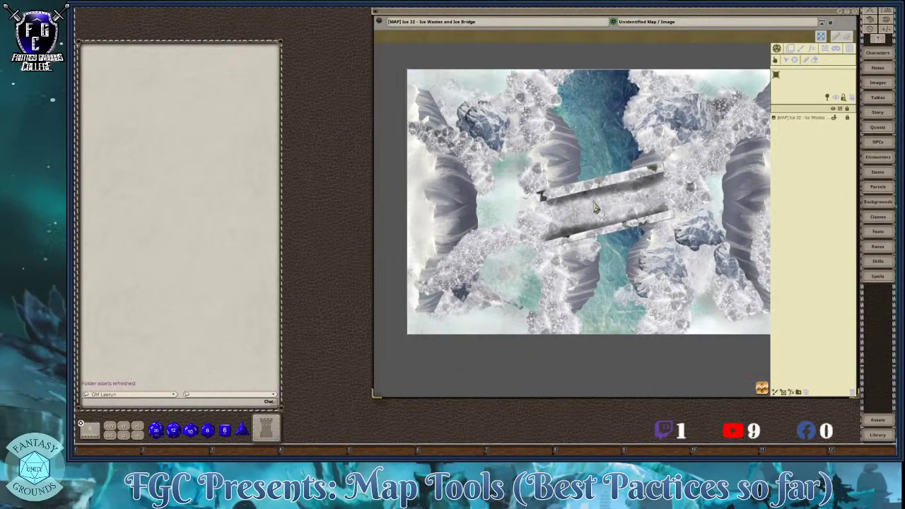
scroll(612, 208, up, 2)
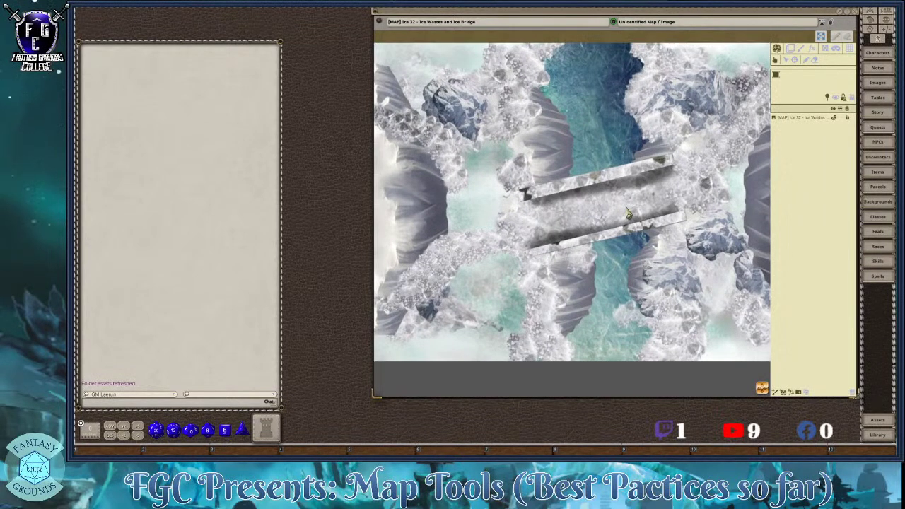
scroll(634, 211, down, 1)
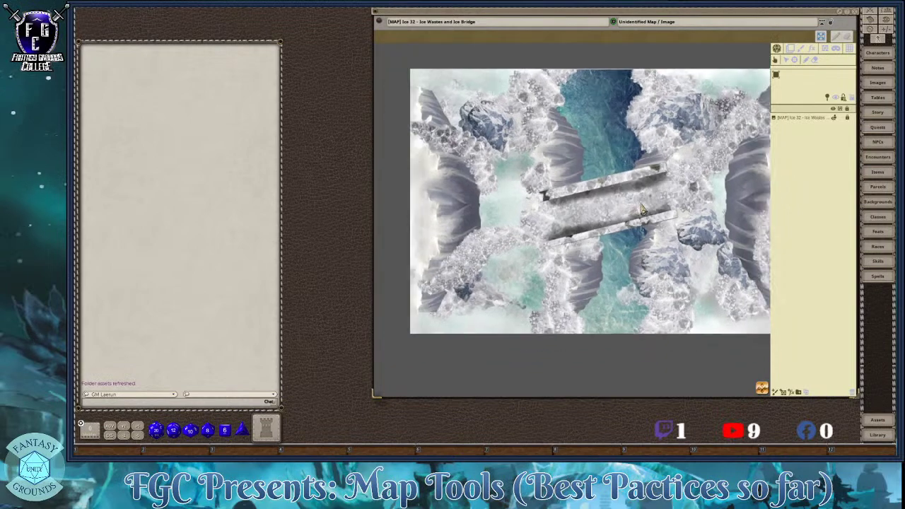
scroll(721, 225, up, 1)
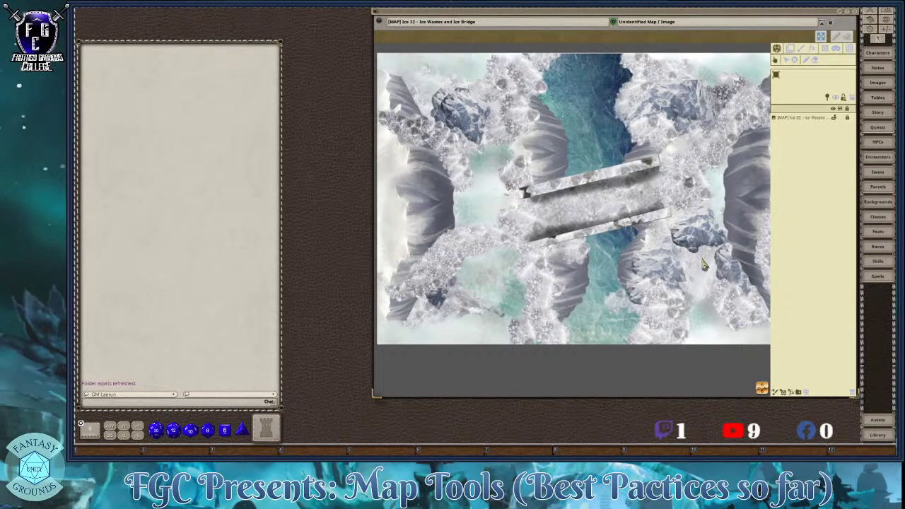
scroll(704, 265, up, 3)
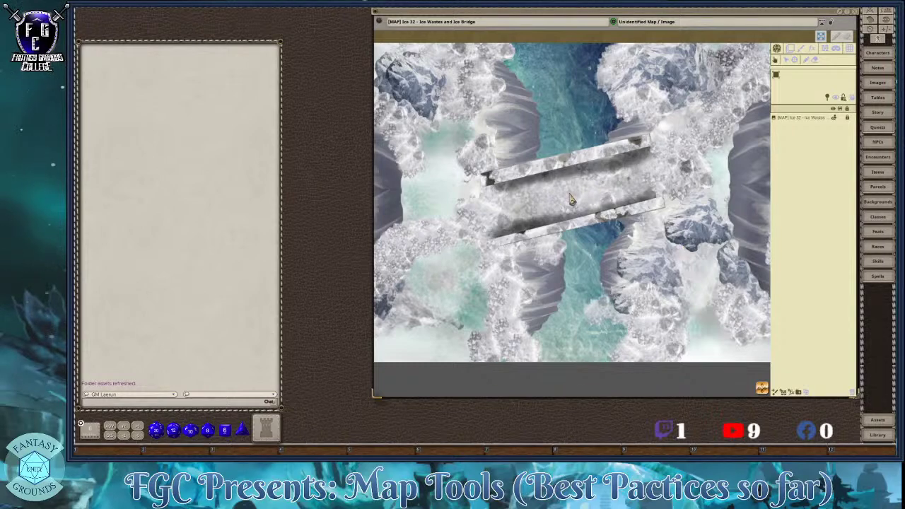
scroll(561, 199, down, 1)
scroll(504, 164, down, 1)
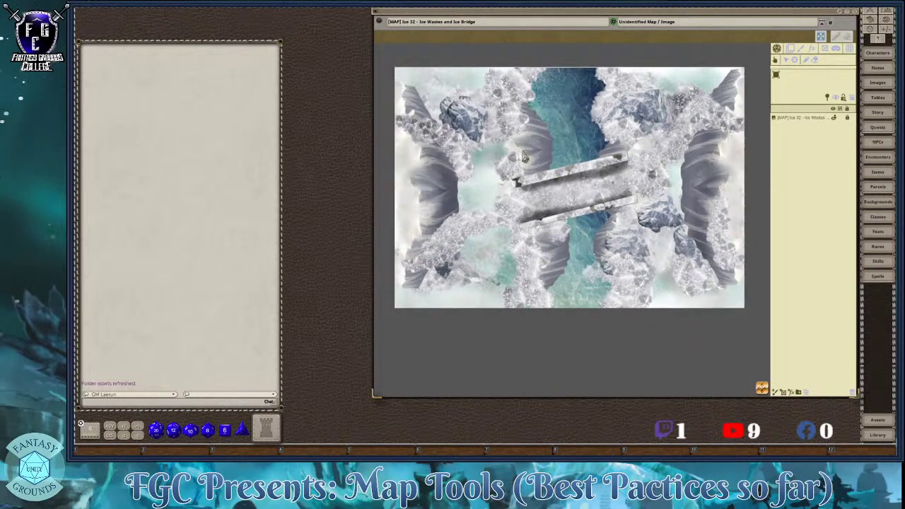
scroll(566, 190, up, 1)
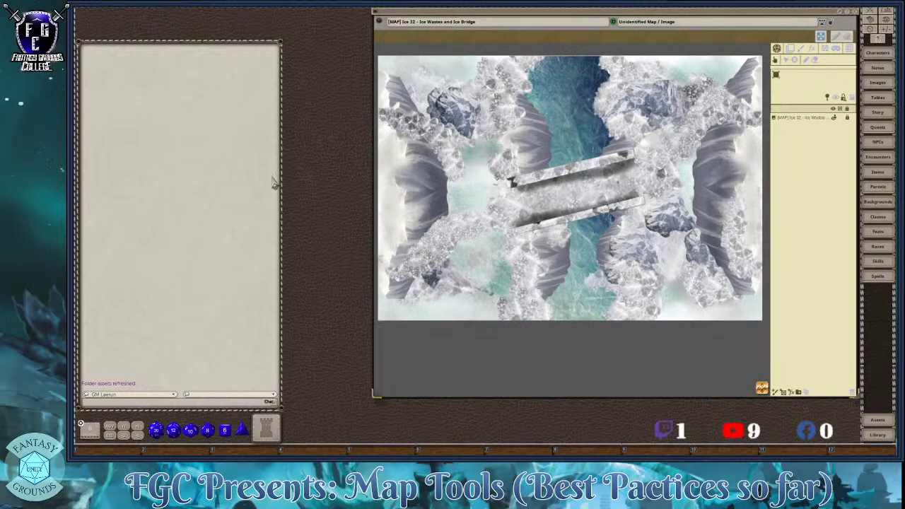
scroll(548, 145, down, 1)
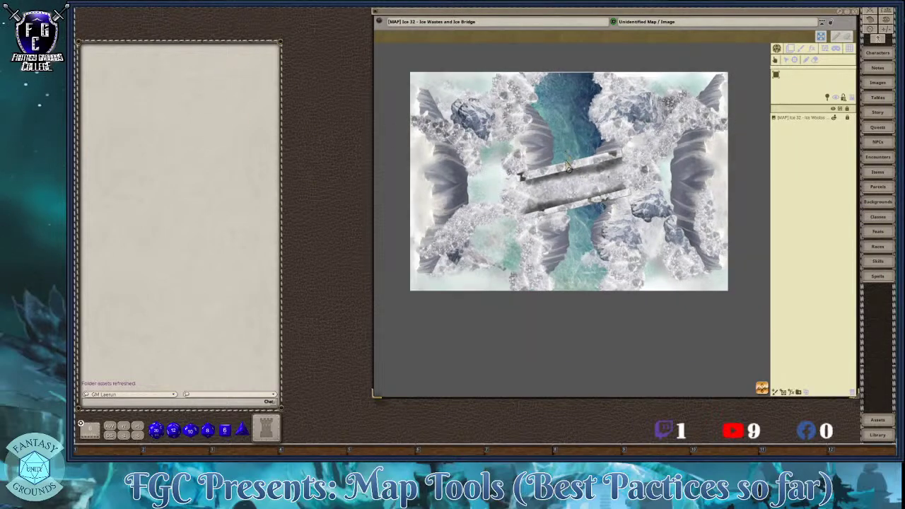
scroll(546, 223, up, 1)
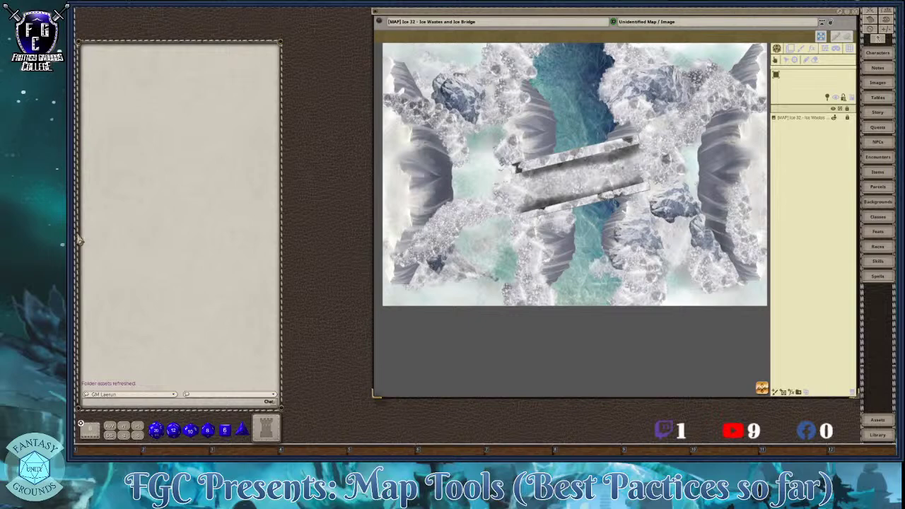
scroll(477, 244, down, 1)
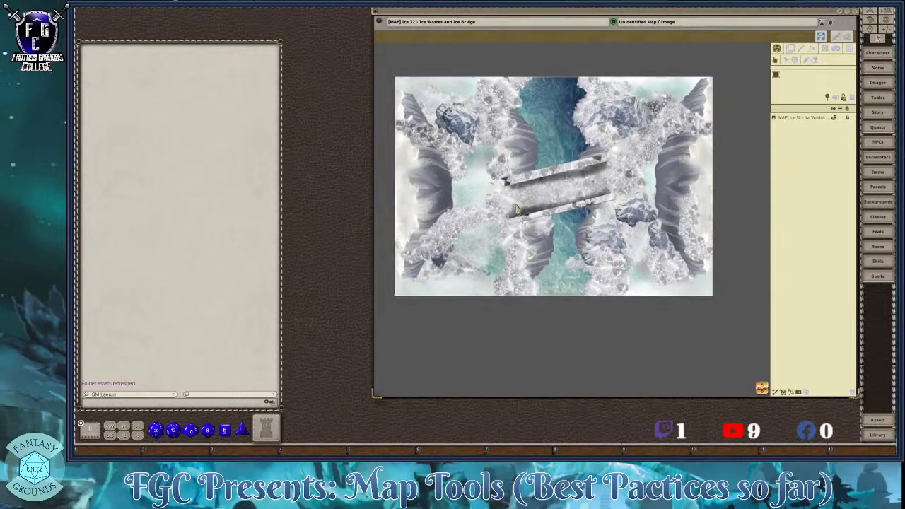
scroll(517, 210, up, 1)
scroll(516, 209, down, 1)
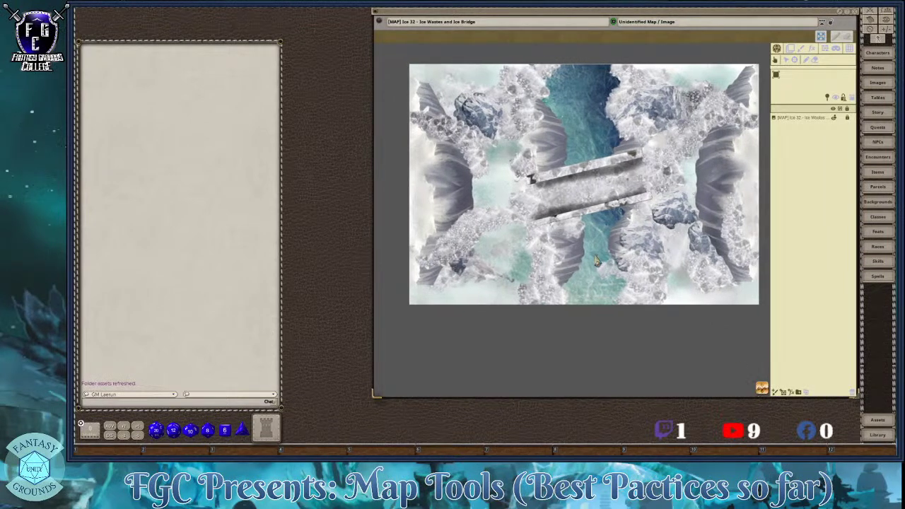
scroll(522, 176, up, 1)
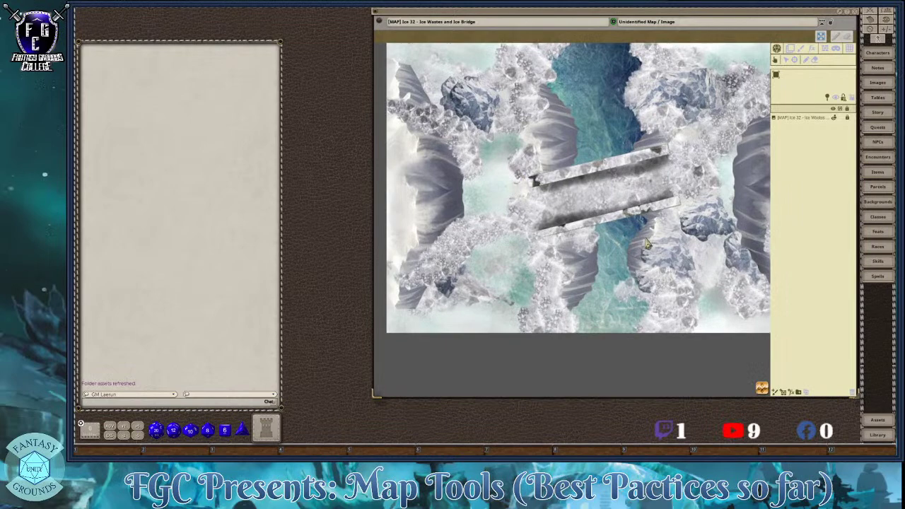
scroll(645, 242, up, 1)
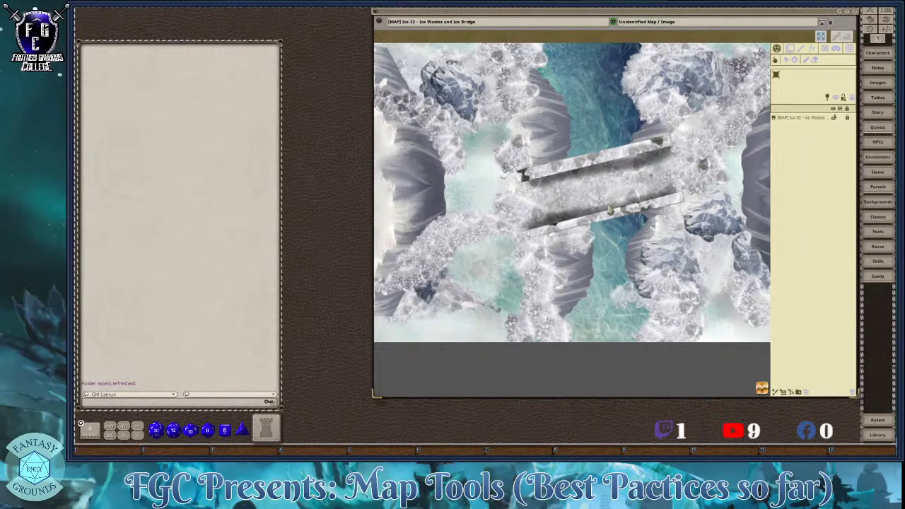
scroll(533, 202, down, 1)
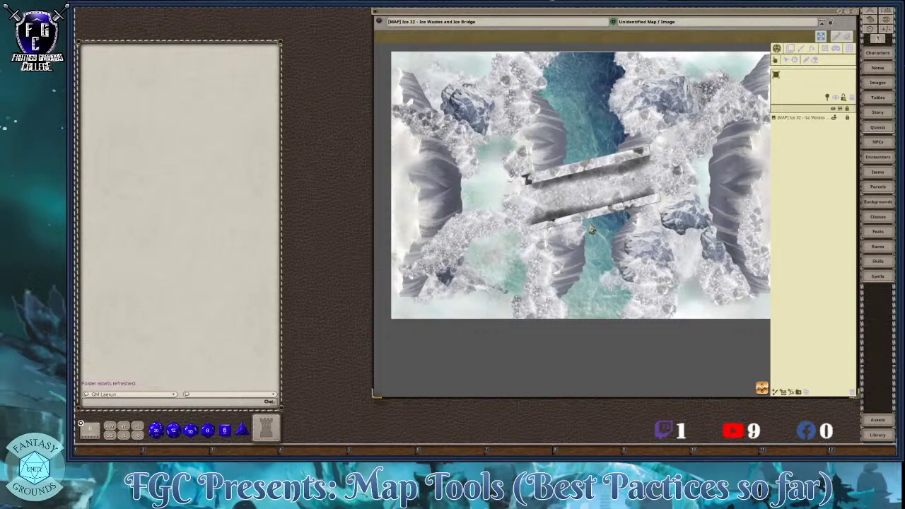
scroll(597, 228, up, 1)
scroll(597, 228, down, 1)
scroll(577, 185, up, 1)
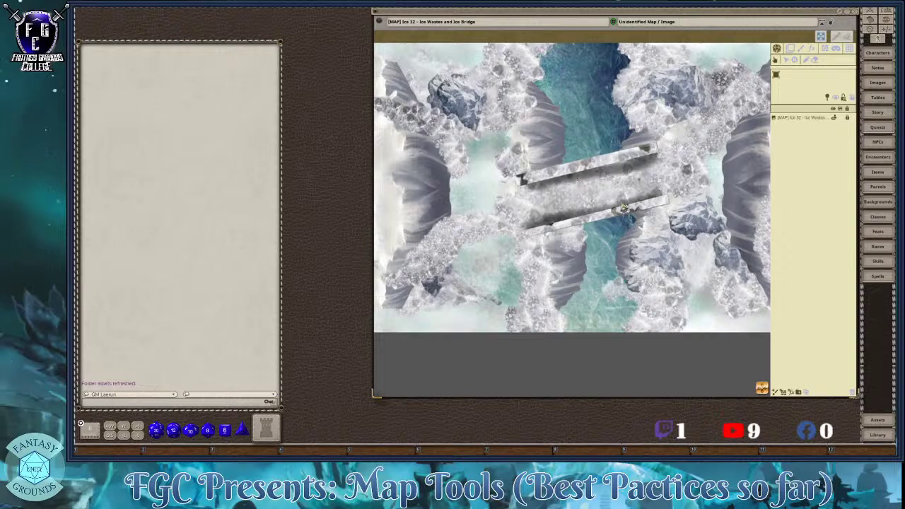
scroll(612, 193, up, 2)
scroll(538, 206, down, 4)
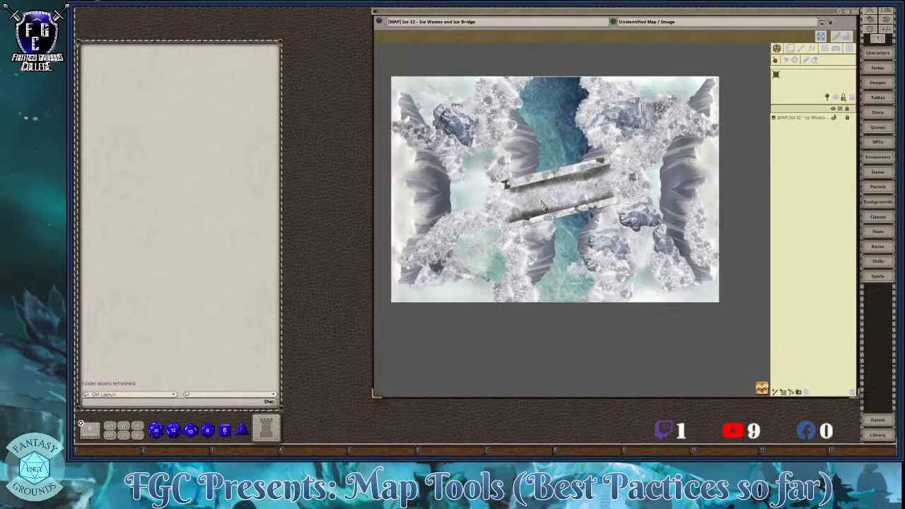
- Examine the Ice 32 map at closer and wider magnifications around the ice bridge
scroll(535, 203, up, 1)
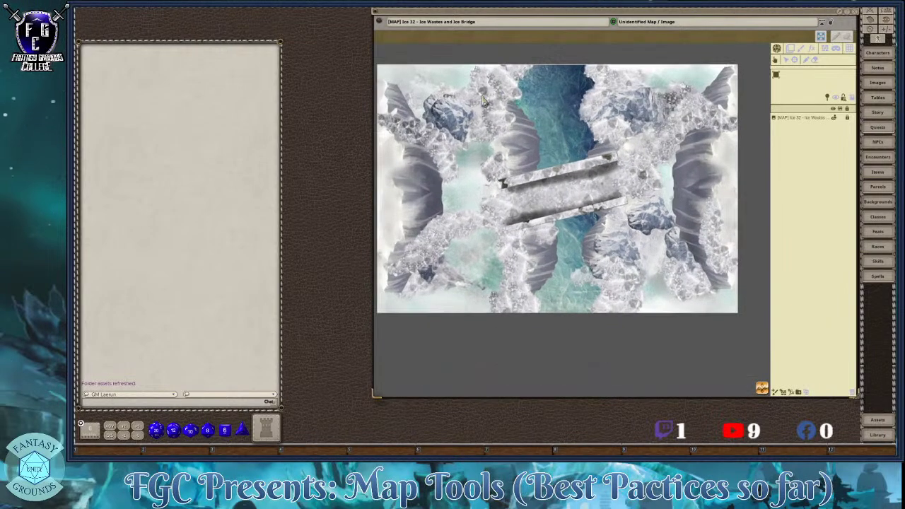
scroll(419, 209, up, 2)
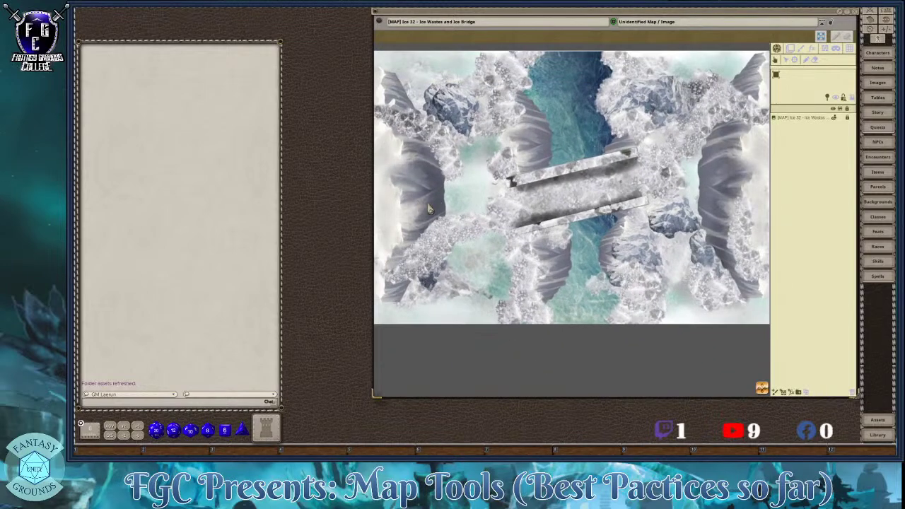
scroll(489, 208, down, 3)
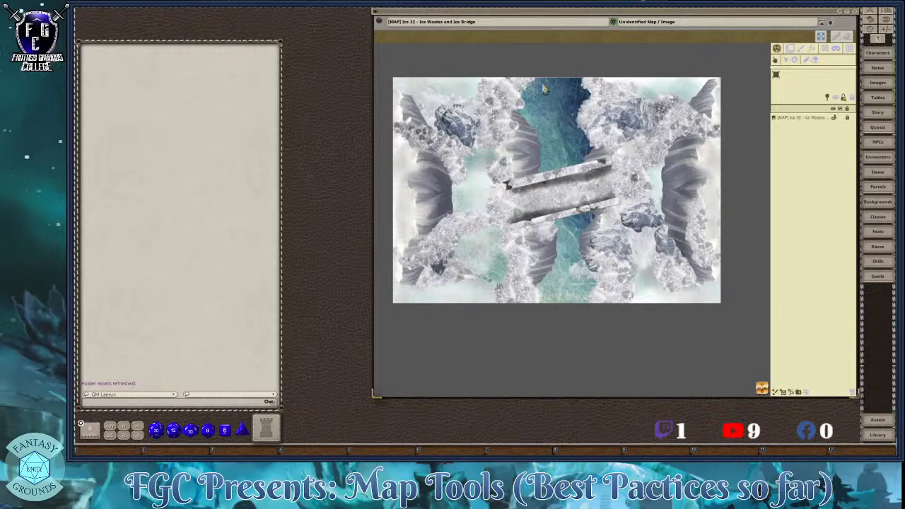
scroll(541, 198, up, 3)
scroll(543, 198, down, 2)
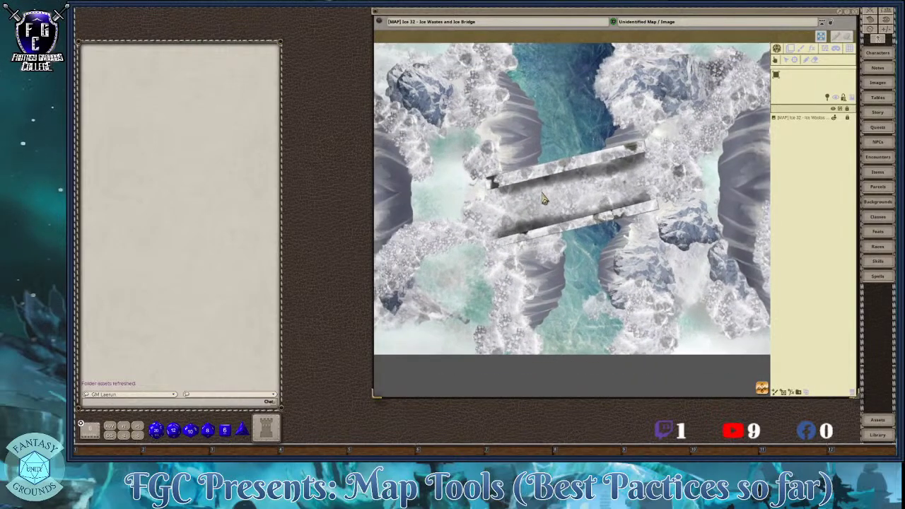
scroll(518, 187, down, 1)
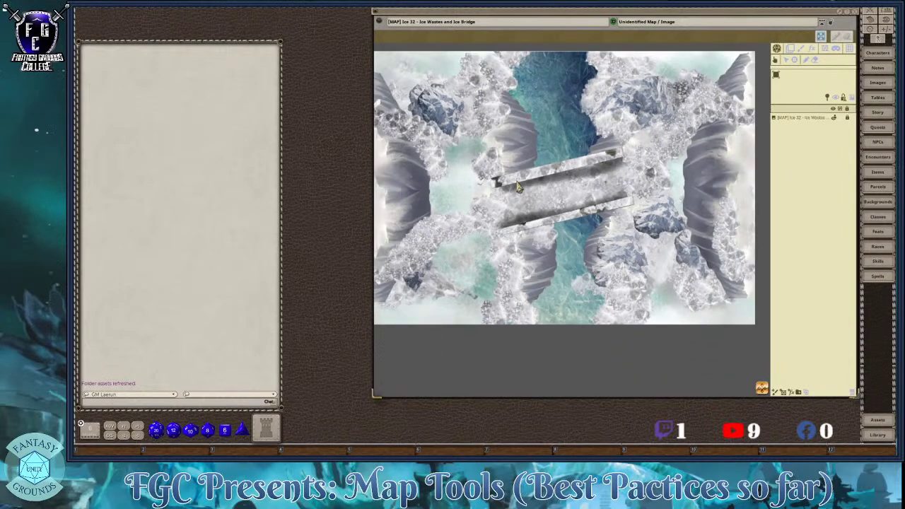
scroll(519, 186, up, 2)
scroll(523, 185, down, 2)
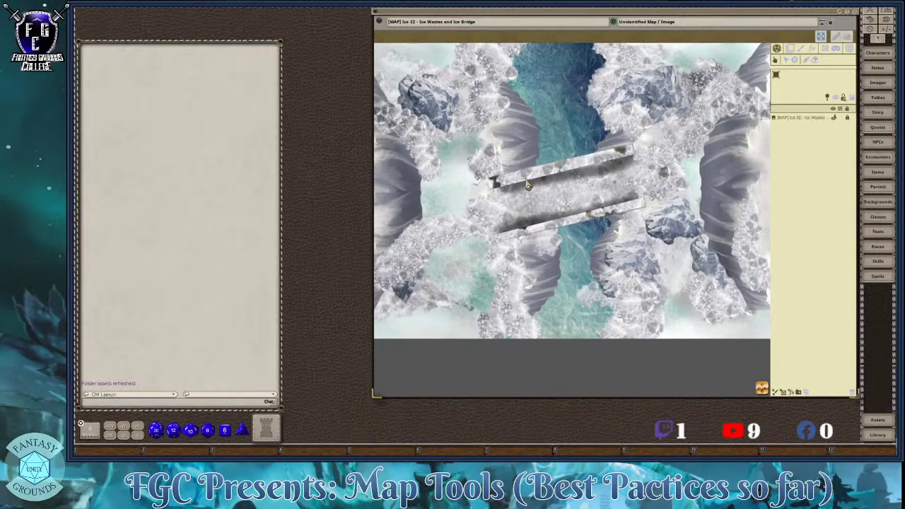
- Open the Ice 32 map's grid settings and make its square grid visible over the image
click(850, 50)
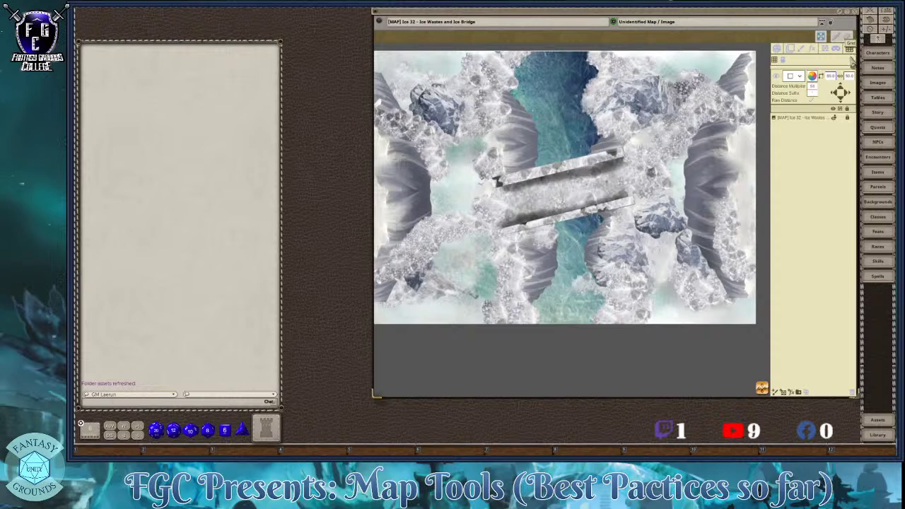
click(778, 81)
scroll(507, 205, up, 3)
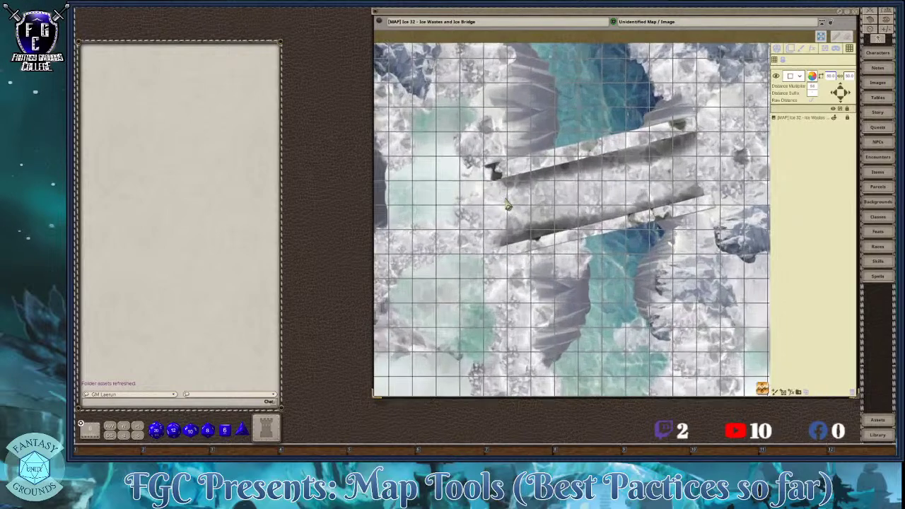
scroll(507, 205, up, 2)
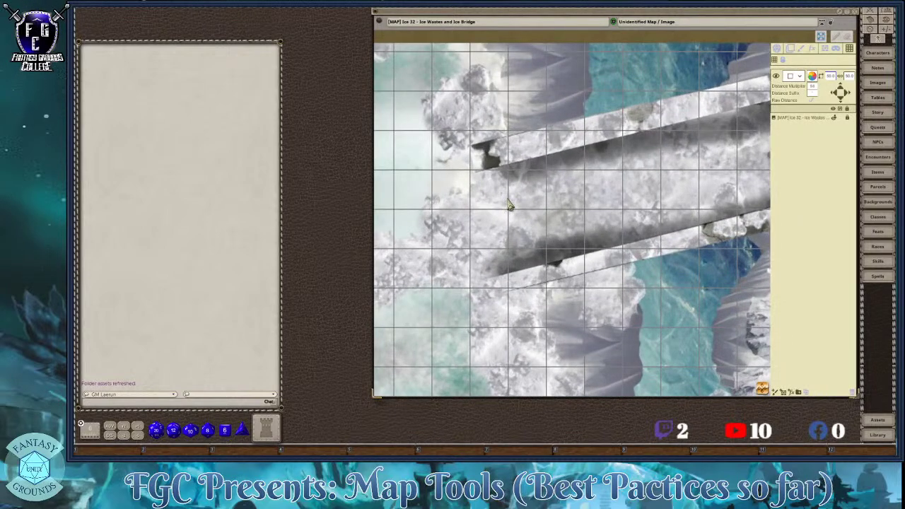
scroll(550, 199, down, 4)
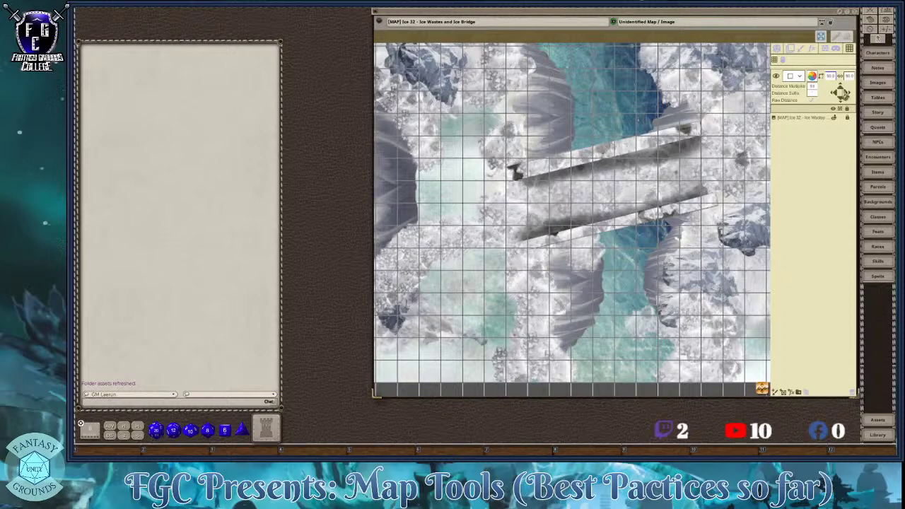
- Set the map grid's cell size to 60 by 60 and check its fit over the whole map
scroll(523, 212, up, 3)
scroll(524, 198, up, 3)
scroll(608, 195, down, 2)
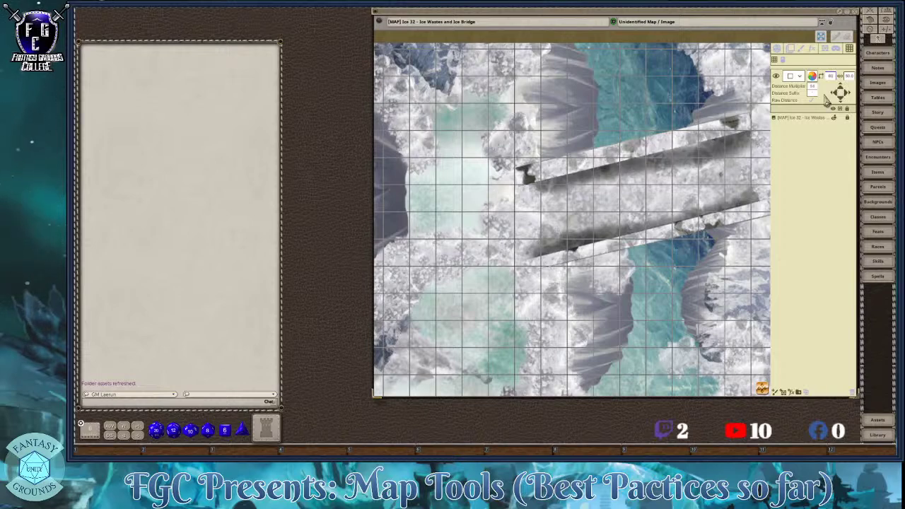
click(849, 83)
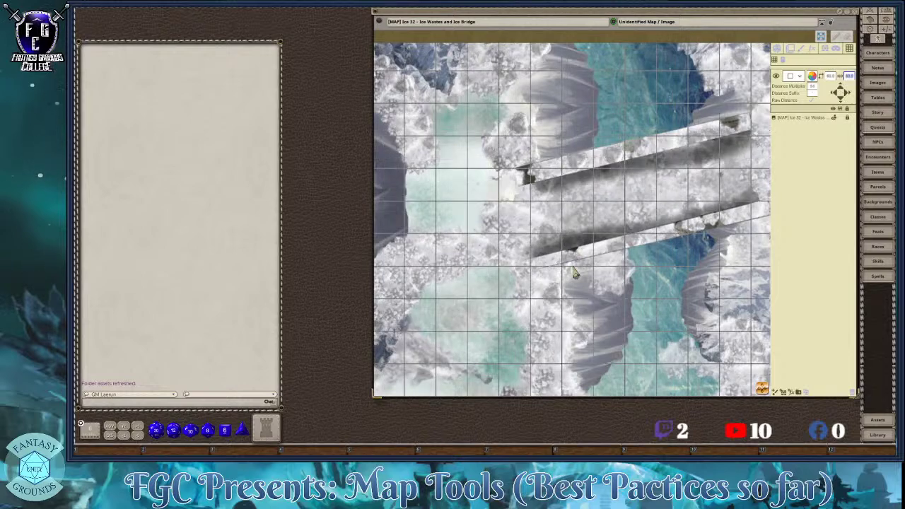
scroll(591, 247, down, 5)
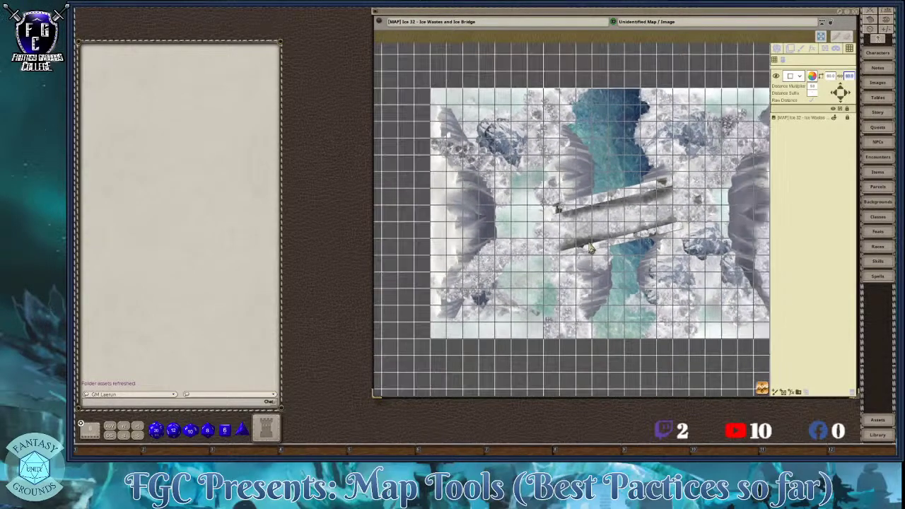
scroll(589, 246, up, 3)
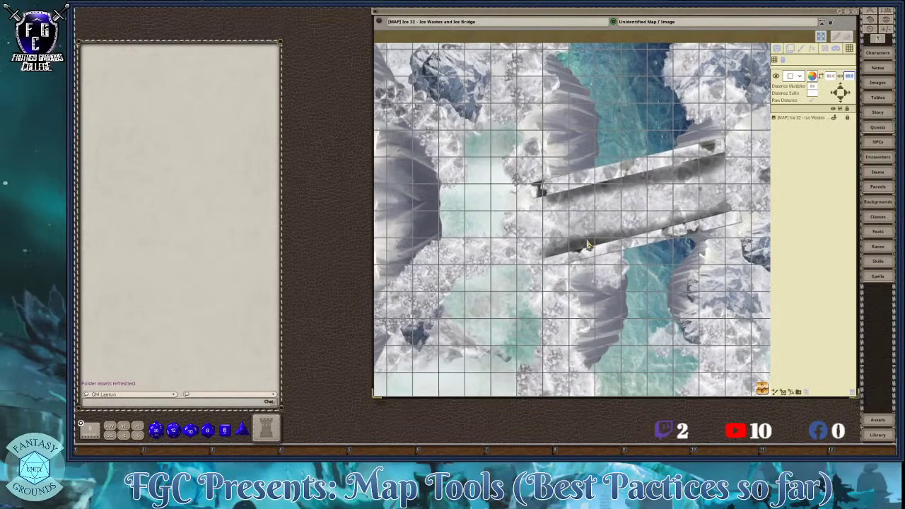
scroll(589, 246, down, 5)
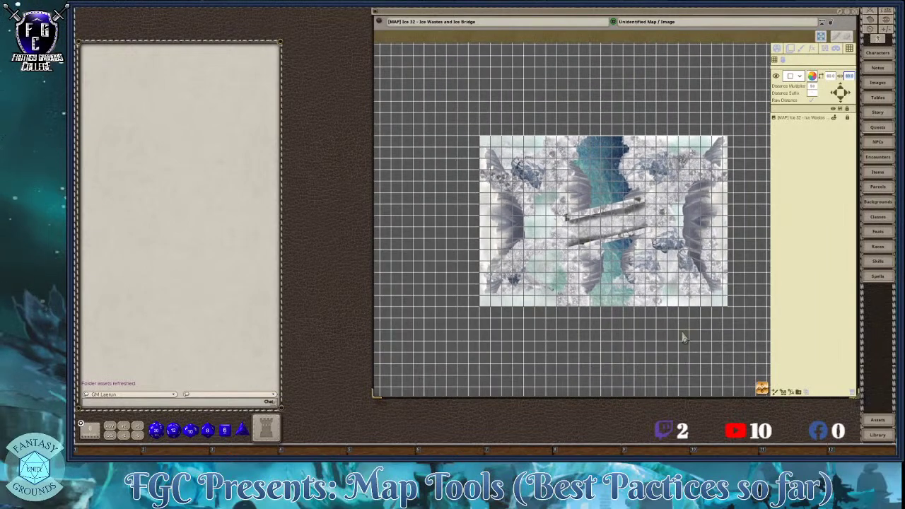
scroll(566, 276, up, 4)
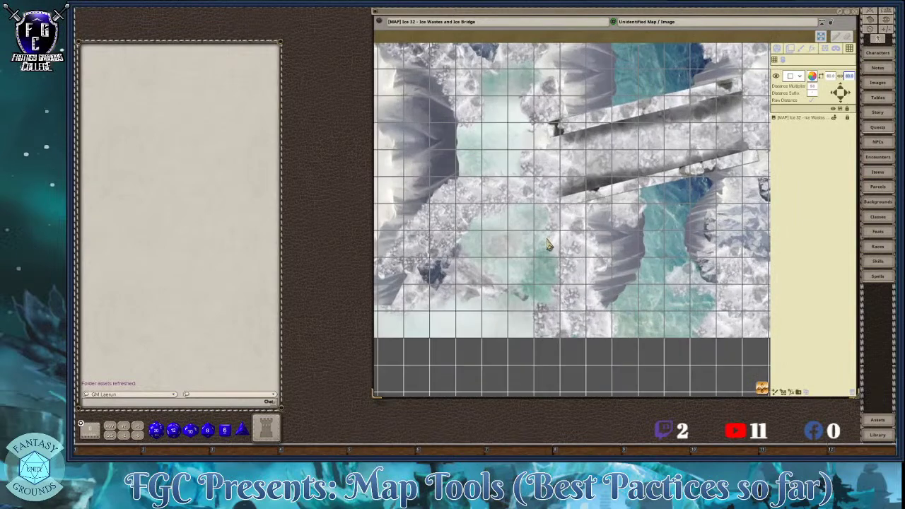
scroll(571, 218, down, 1)
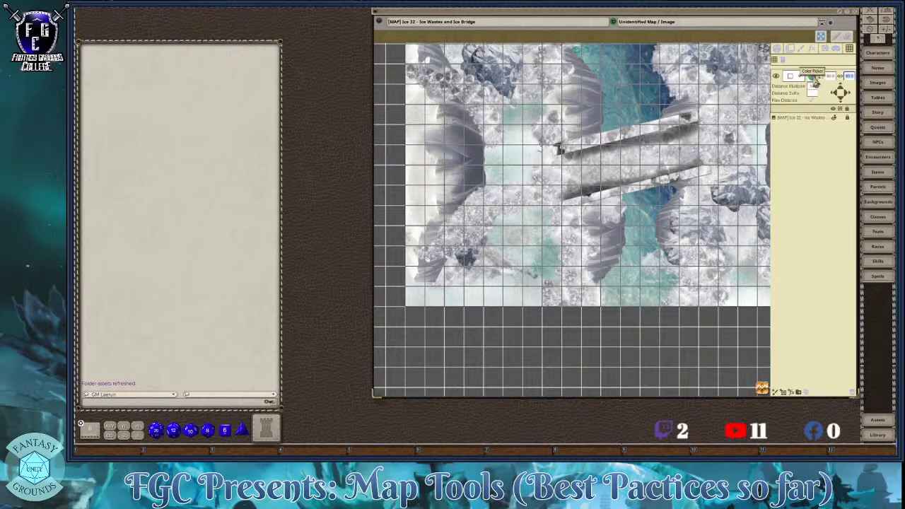
- Try a bright cyan grid colour and move the colour picker clear of the map's centre
click(813, 78)
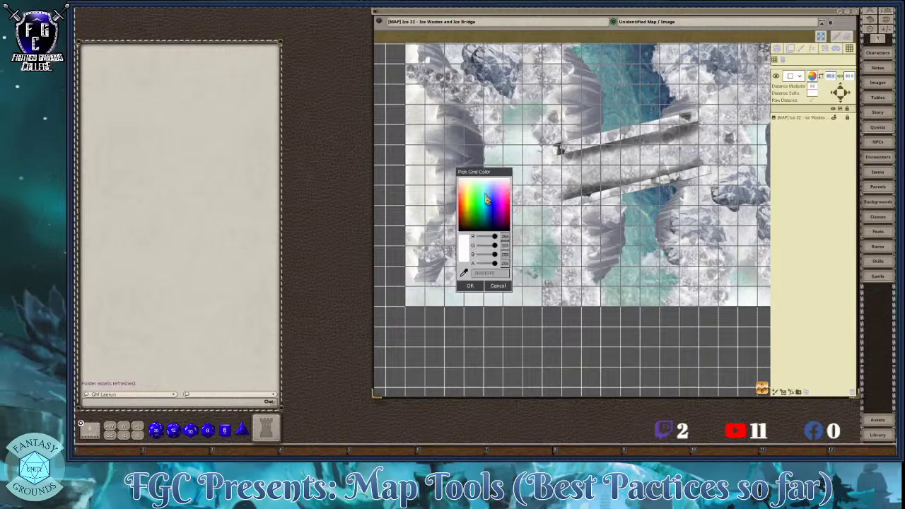
click(486, 200)
drag(497, 179, 709, 251)
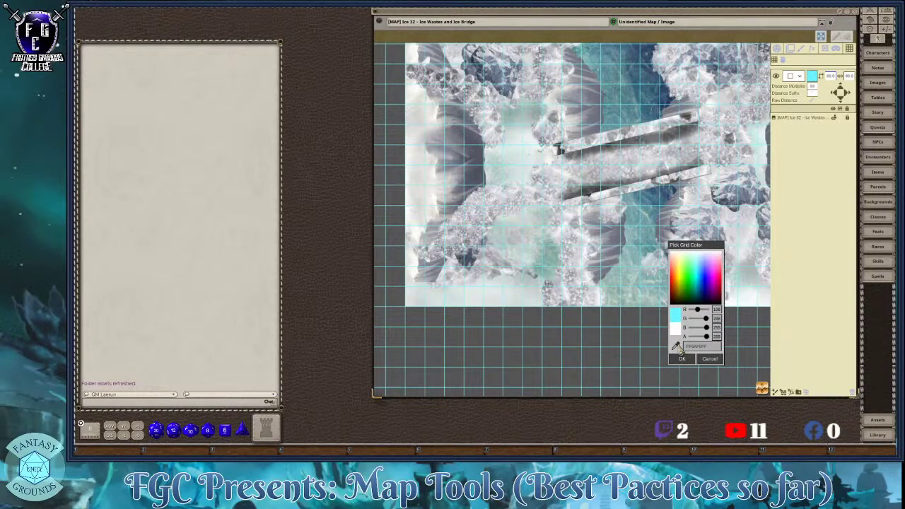
- Sample a pale teal from the ice as the grid colour, lower its alpha to 171, and apply it
click(675, 350)
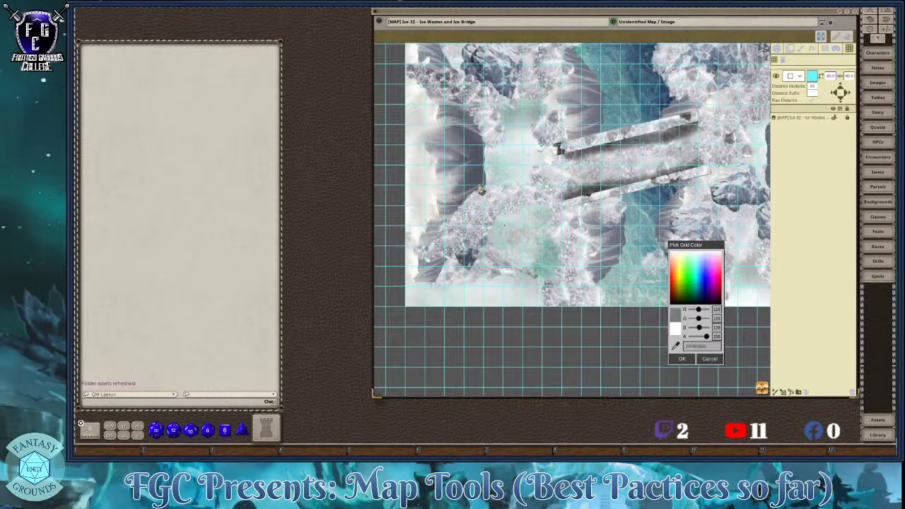
click(517, 122)
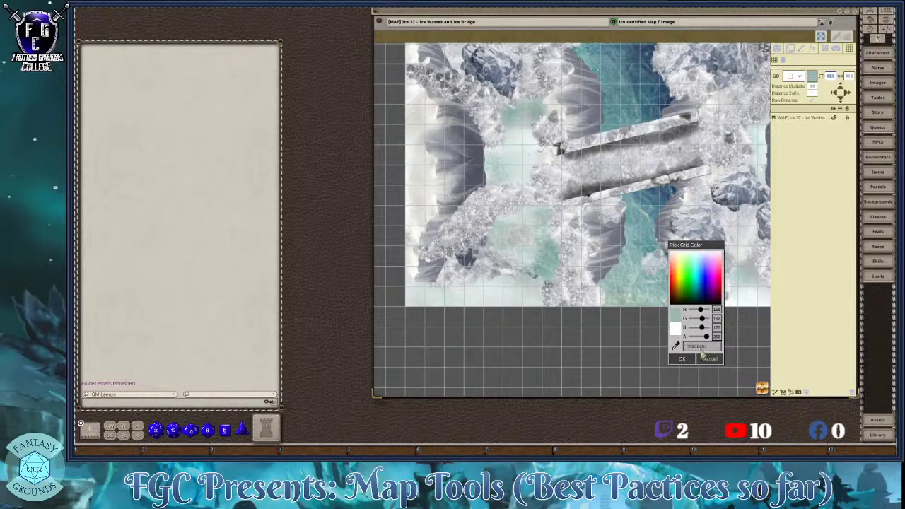
drag(707, 337, 702, 338)
scroll(534, 165, down, 1)
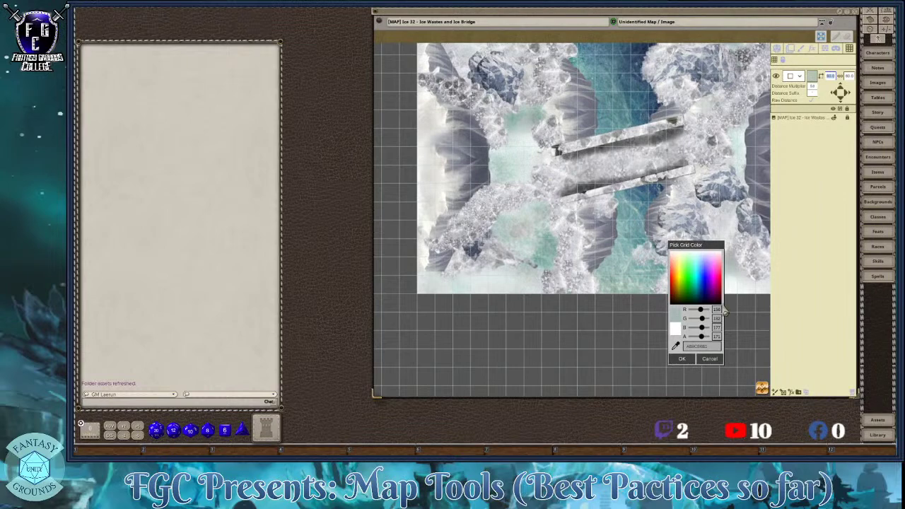
click(682, 359)
- Examine how the pale teal grid lines stand out against the ice, snow and water at different magnifications
scroll(521, 210, up, 5)
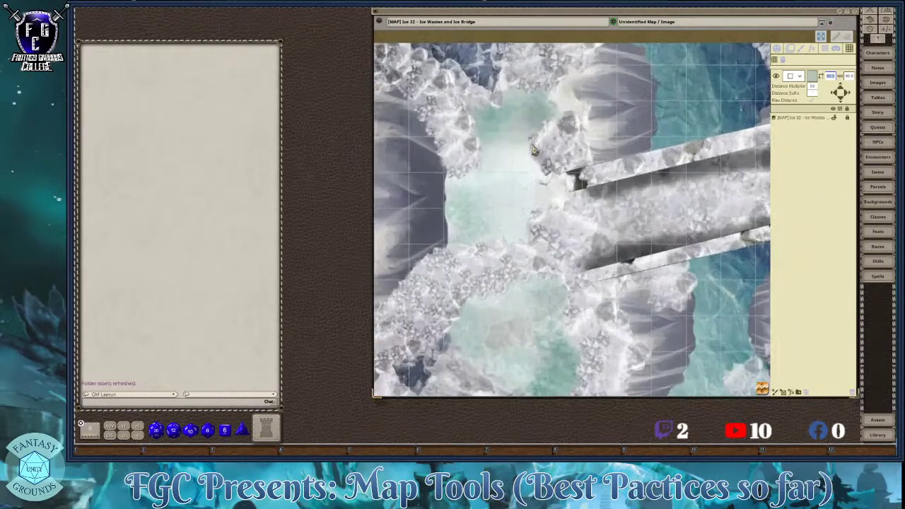
scroll(516, 184, down, 4)
scroll(576, 188, up, 3)
scroll(575, 190, down, 3)
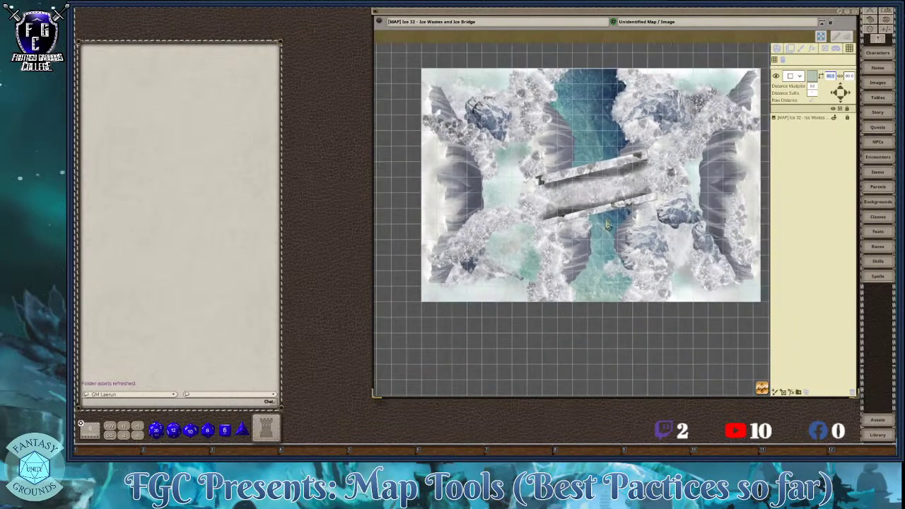
scroll(609, 212, up, 2)
drag(761, 389, 753, 371)
scroll(696, 299, down, 2)
scroll(534, 285, up, 2)
scroll(627, 291, down, 1)
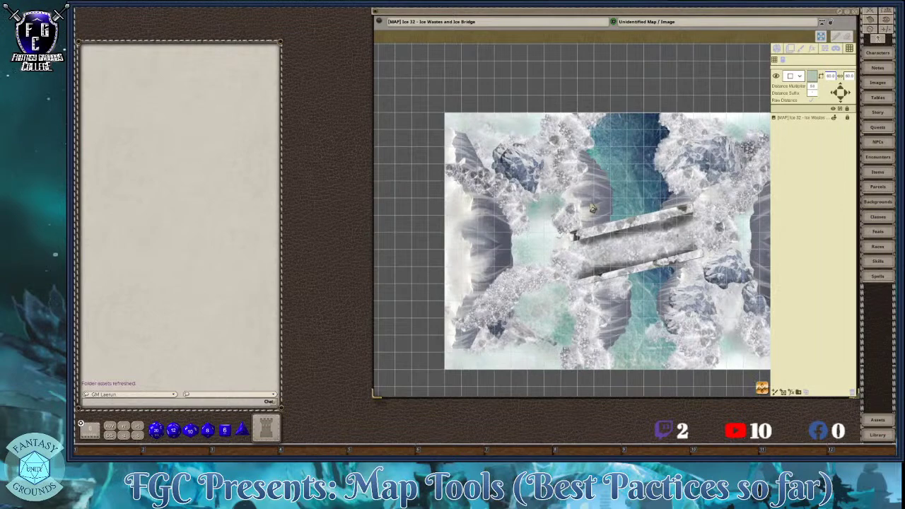
scroll(594, 207, up, 2)
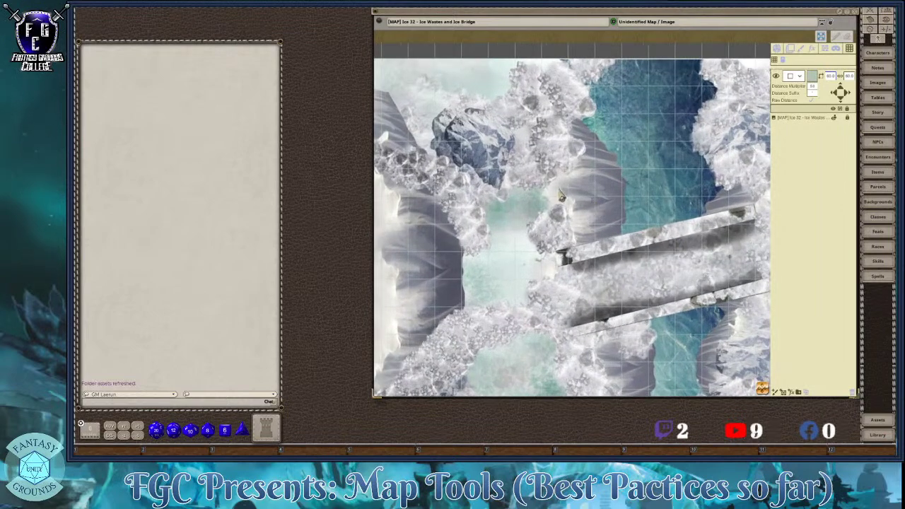
scroll(553, 158, down, 2)
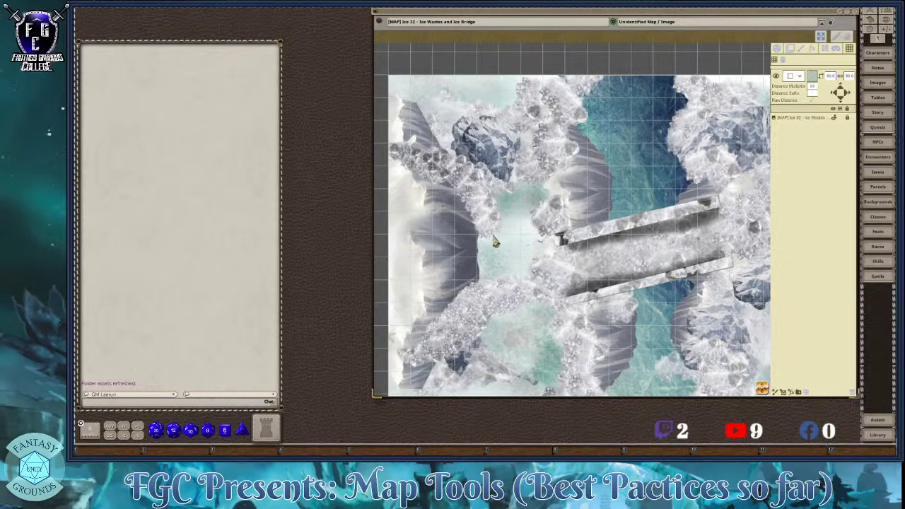
scroll(466, 244, up, 2)
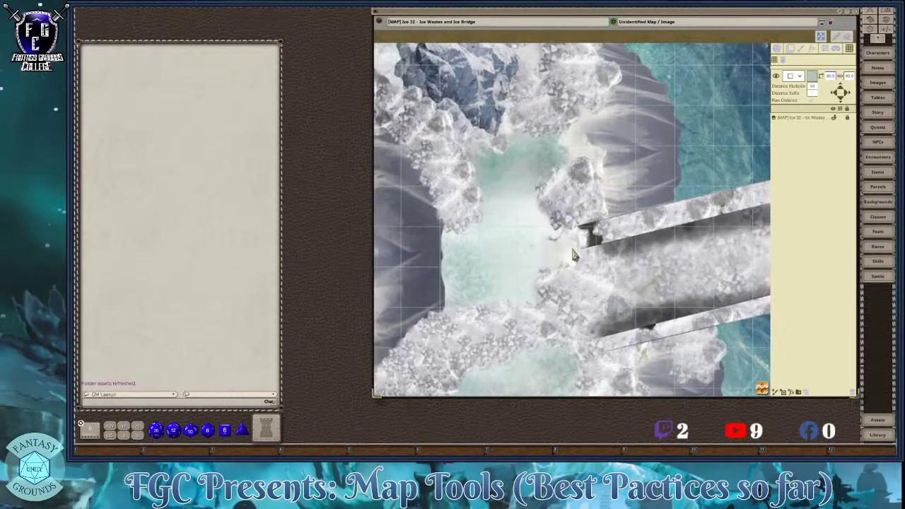
scroll(597, 245, down, 1)
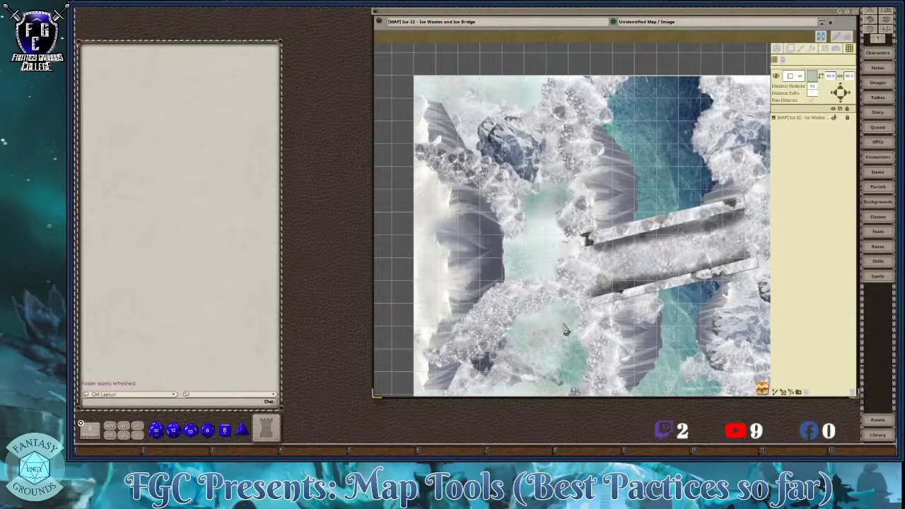
- Recolour the grid with a dark blue sampled from the map, make it semi-transparent, and check its visibility across the image
click(813, 76)
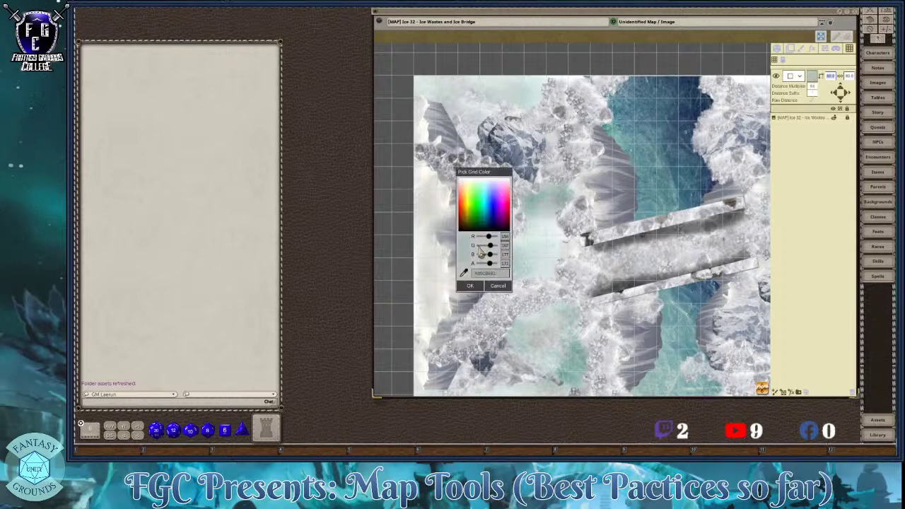
click(465, 274)
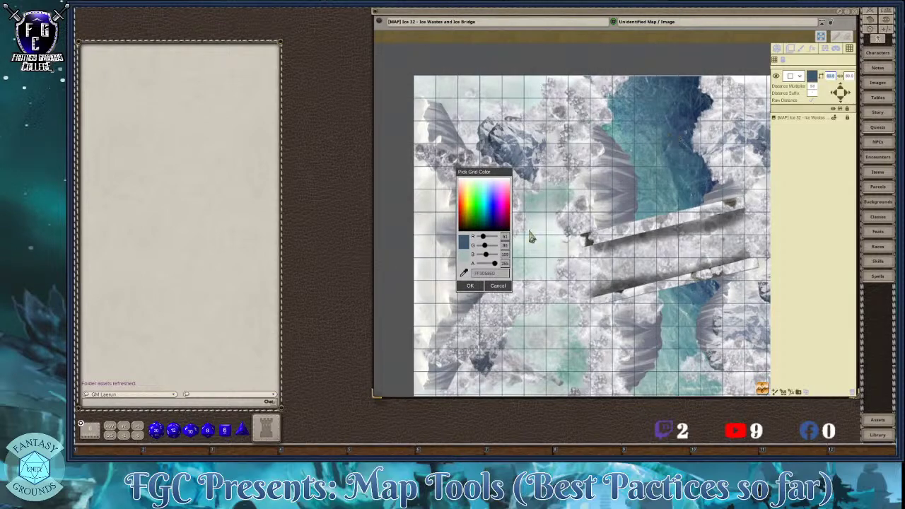
drag(498, 270, 489, 269)
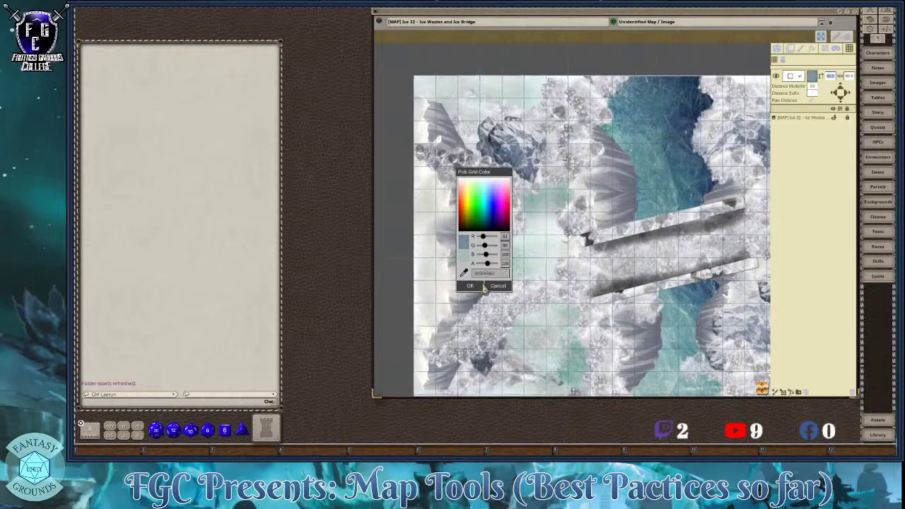
click(470, 286)
scroll(520, 223, up, 5)
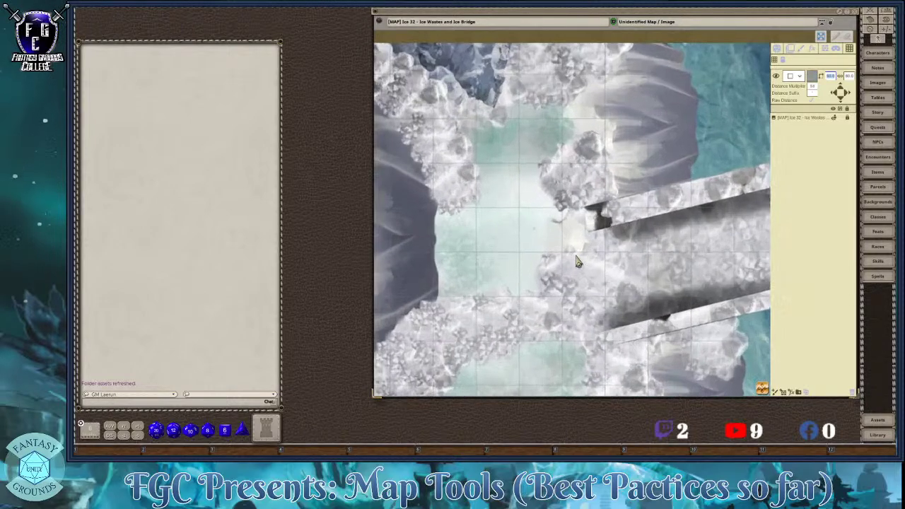
scroll(519, 223, down, 3)
scroll(633, 201, up, 2)
scroll(643, 185, down, 1)
scroll(643, 185, down, 2)
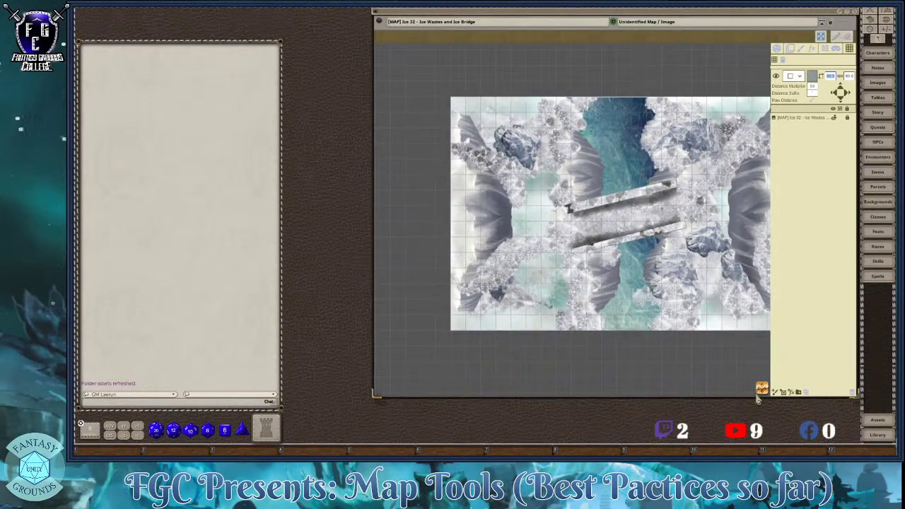
scroll(658, 237, up, 3)
scroll(650, 266, down, 2)
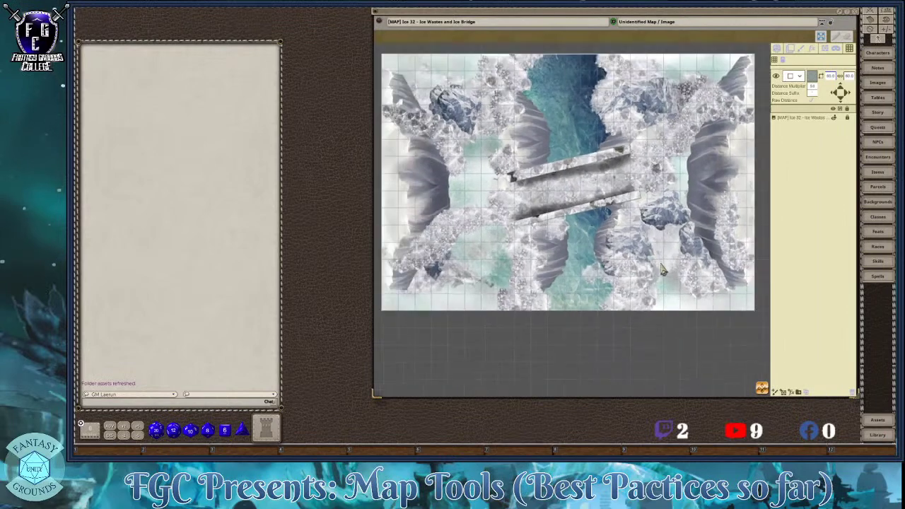
- Examine how the blue-grey grid lines read over the ice, snow, water and bridge at several magnifications
scroll(573, 237, up, 3)
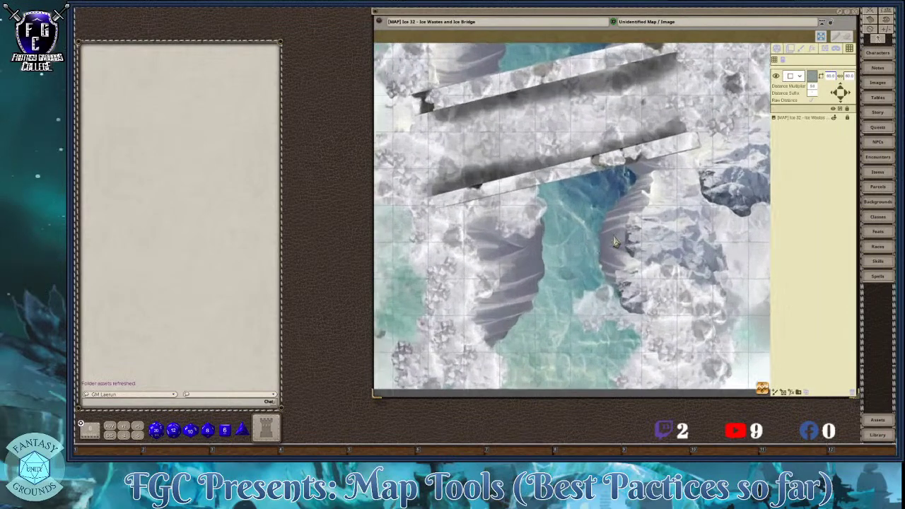
scroll(665, 212, down, 3)
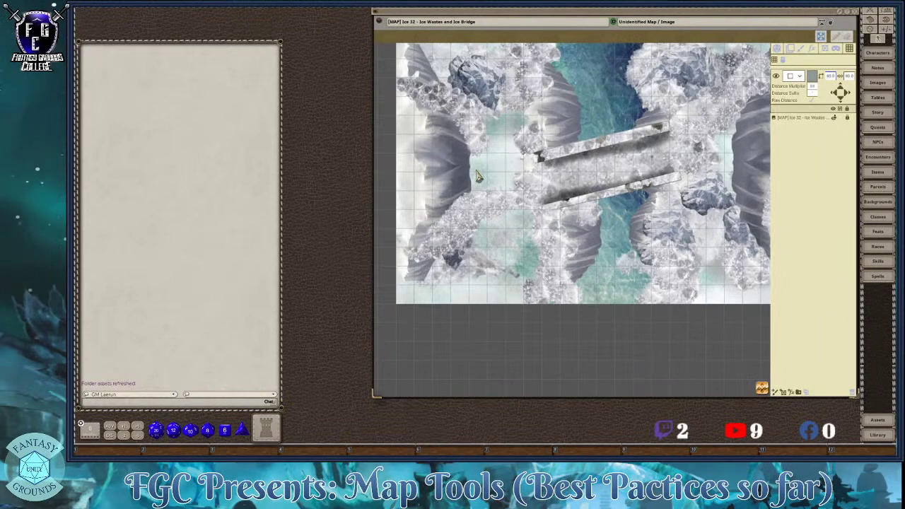
scroll(484, 174, up, 3)
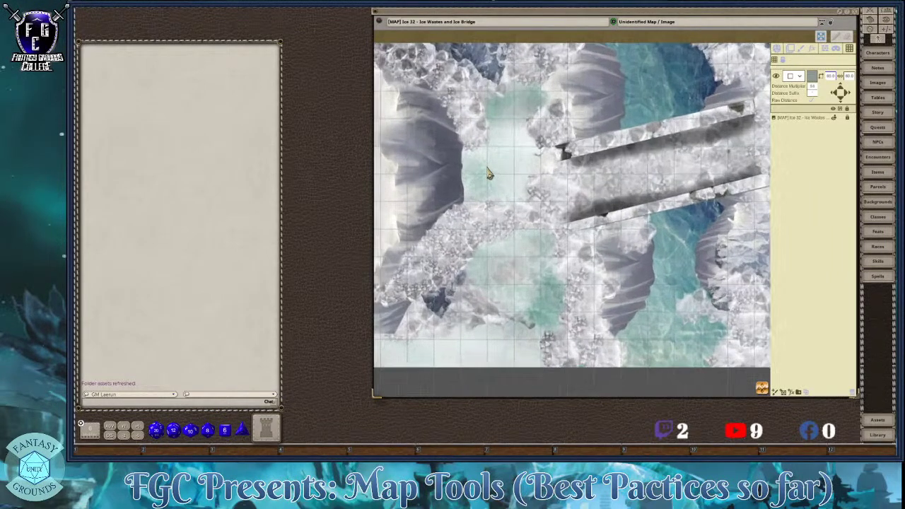
scroll(488, 175, up, 2)
scroll(489, 176, down, 3)
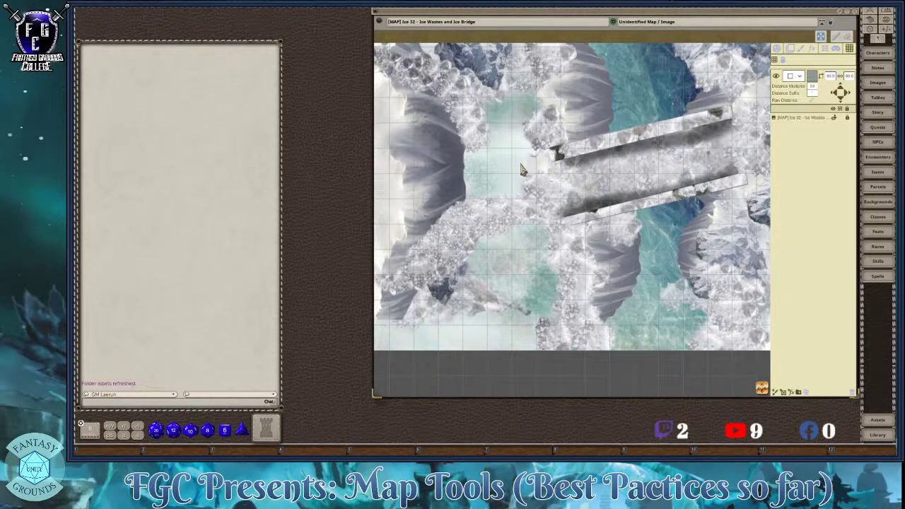
scroll(511, 162, up, 2)
scroll(511, 163, down, 3)
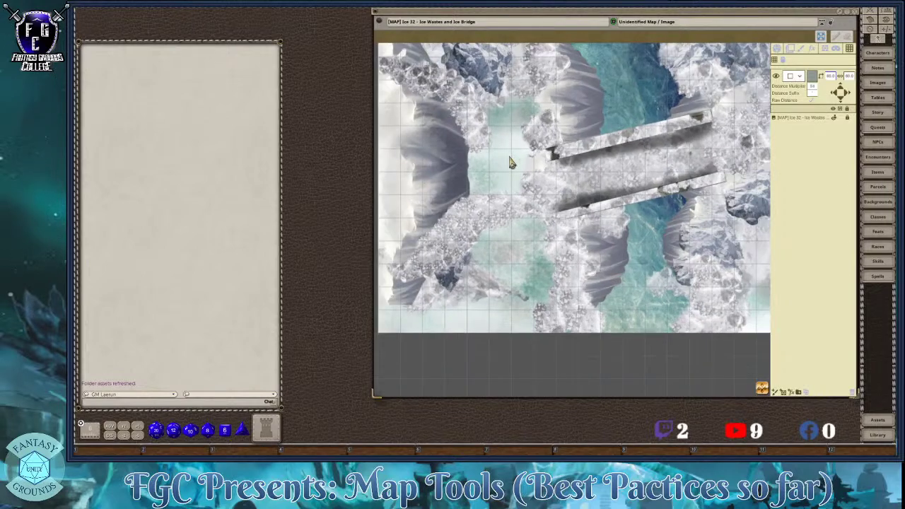
scroll(511, 162, up, 2)
scroll(514, 163, up, 1)
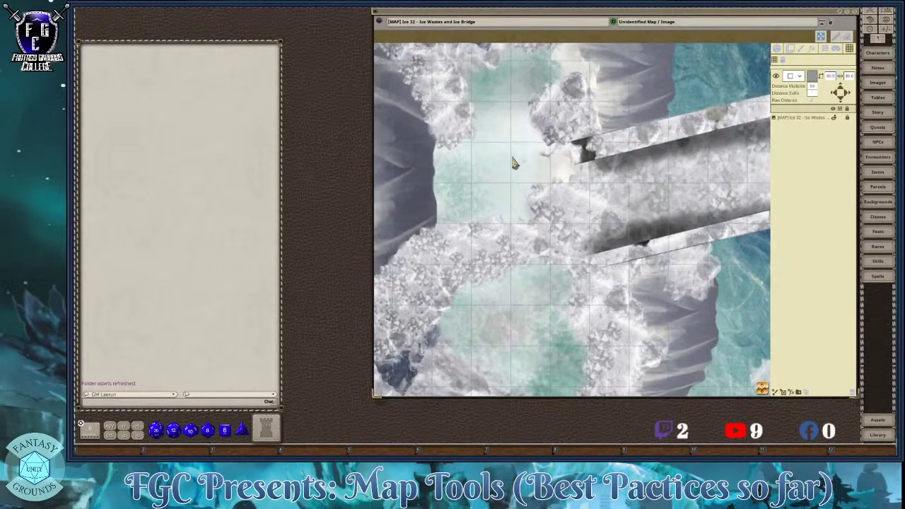
scroll(514, 163, down, 3)
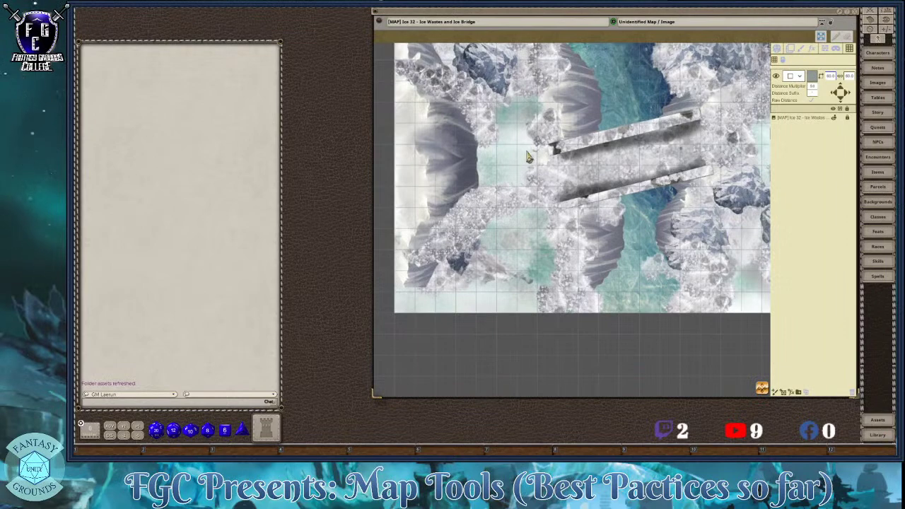
scroll(530, 125, up, 2)
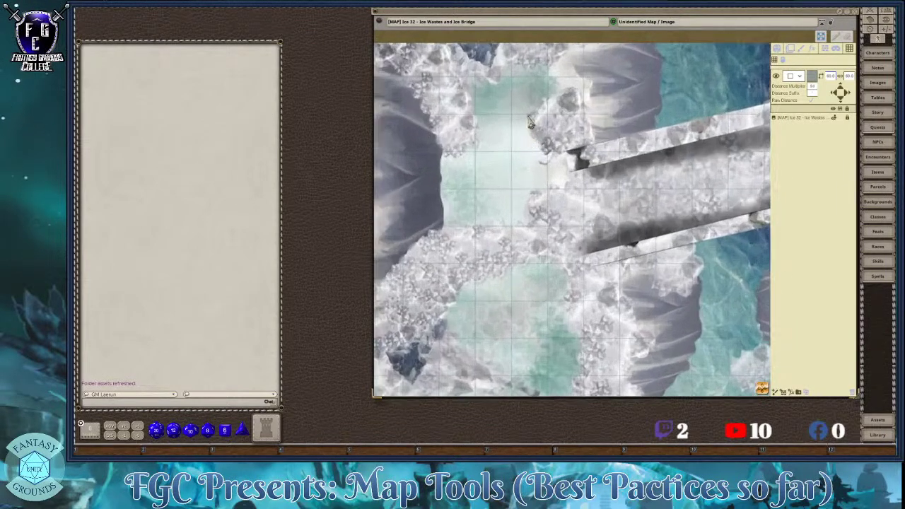
scroll(548, 182, down, 3)
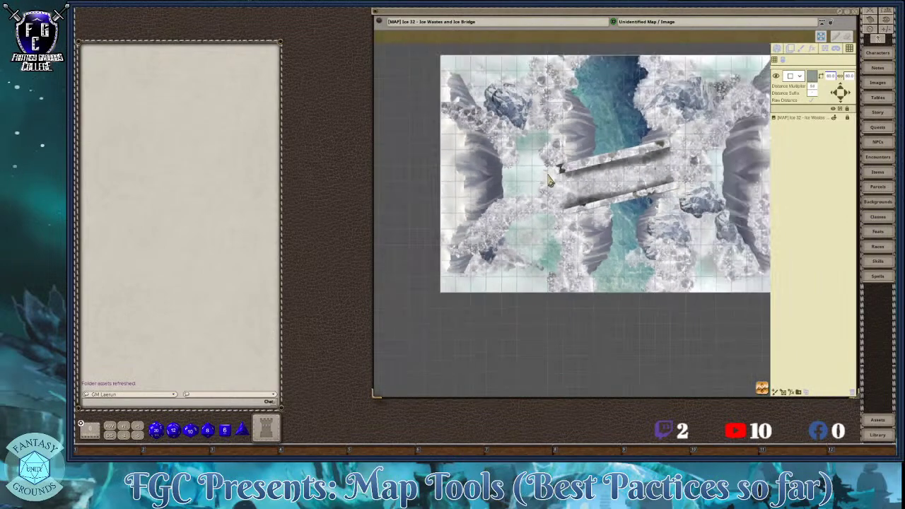
scroll(581, 184, up, 1)
scroll(580, 182, up, 4)
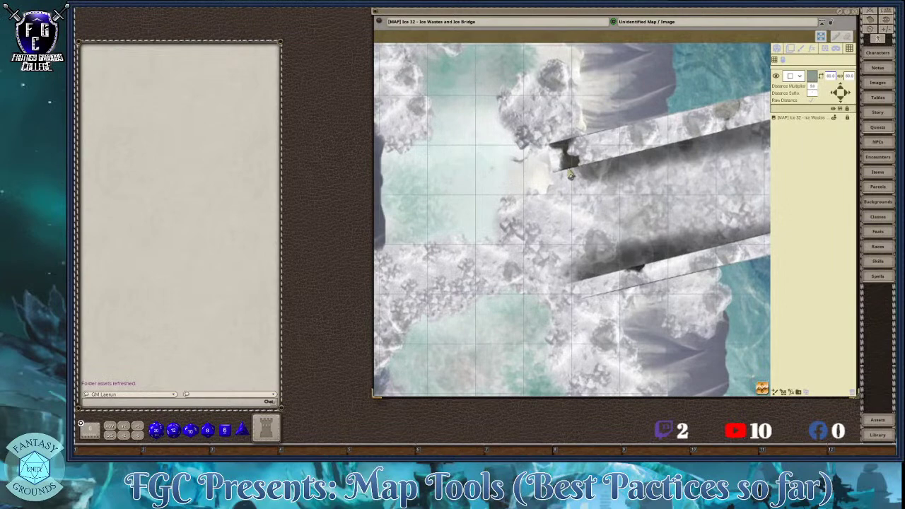
scroll(574, 177, down, 4)
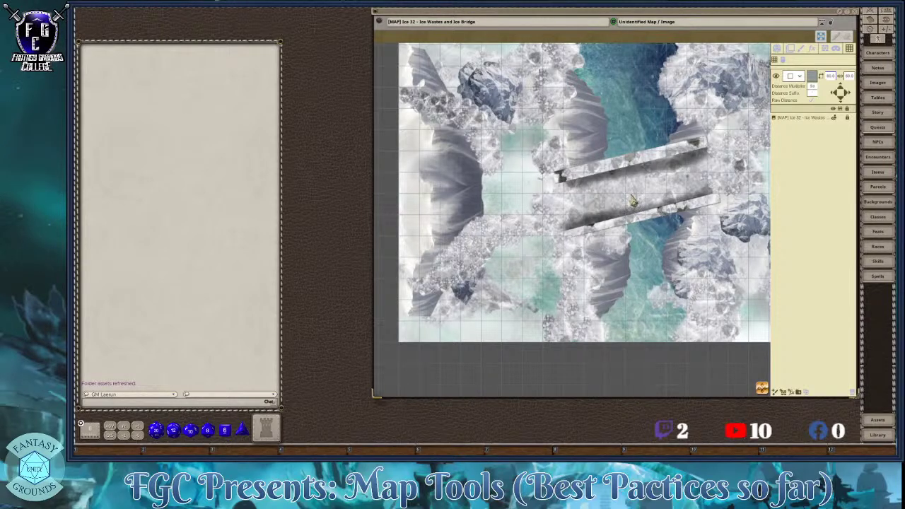
scroll(658, 178, down, 1)
scroll(658, 178, down, 1)
scroll(640, 185, up, 2)
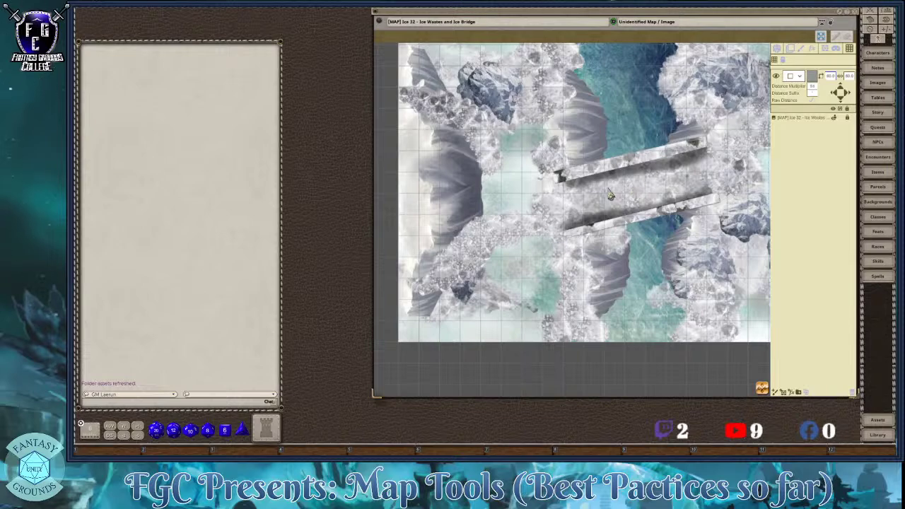
scroll(638, 182, down, 1)
scroll(638, 182, up, 4)
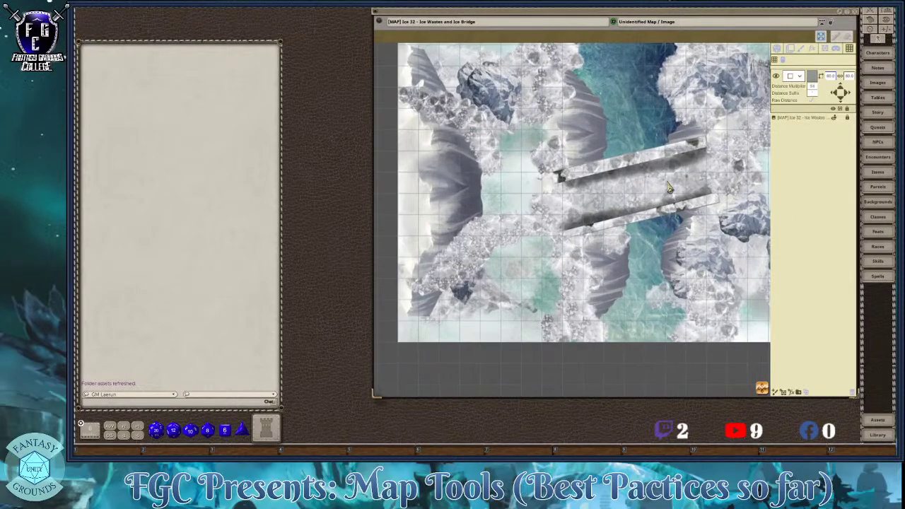
scroll(668, 187, down, 1)
scroll(767, 372, up, 1)
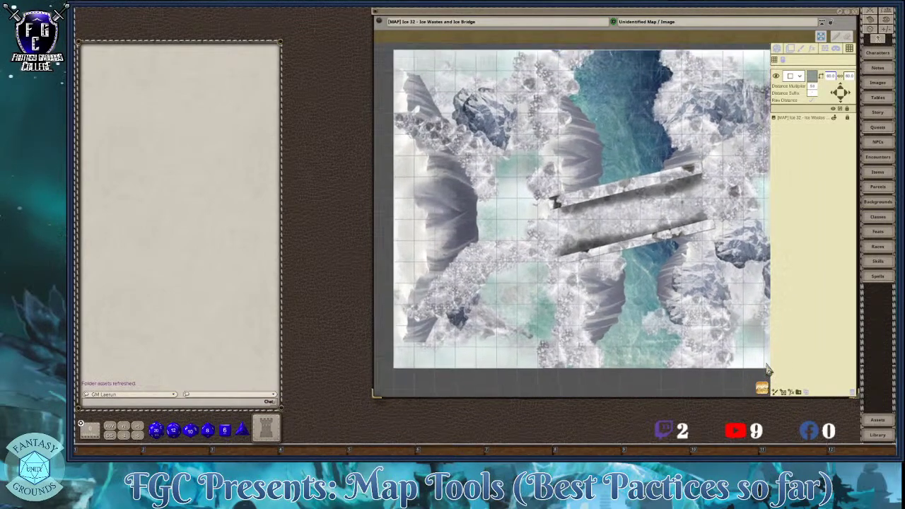
- Check the grid's width setting against the squares drawn over the map
scroll(667, 321, down, 2)
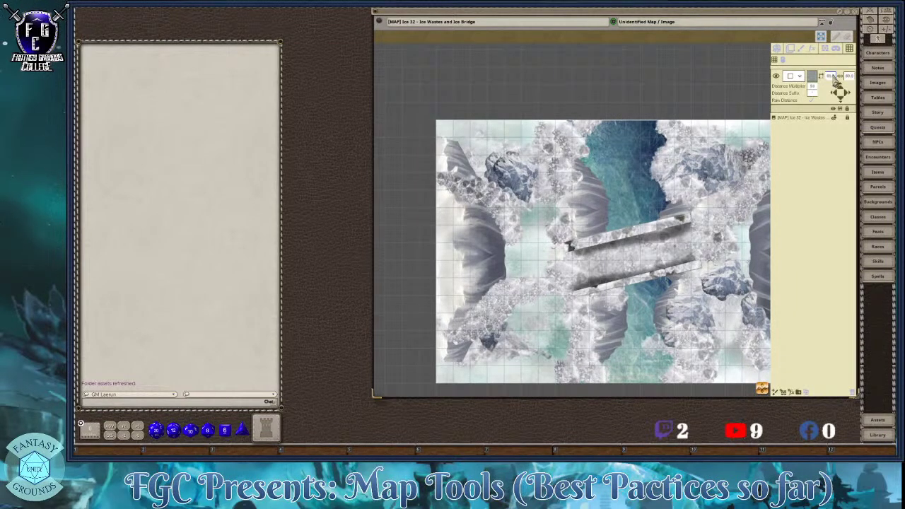
scroll(529, 164, up, 3)
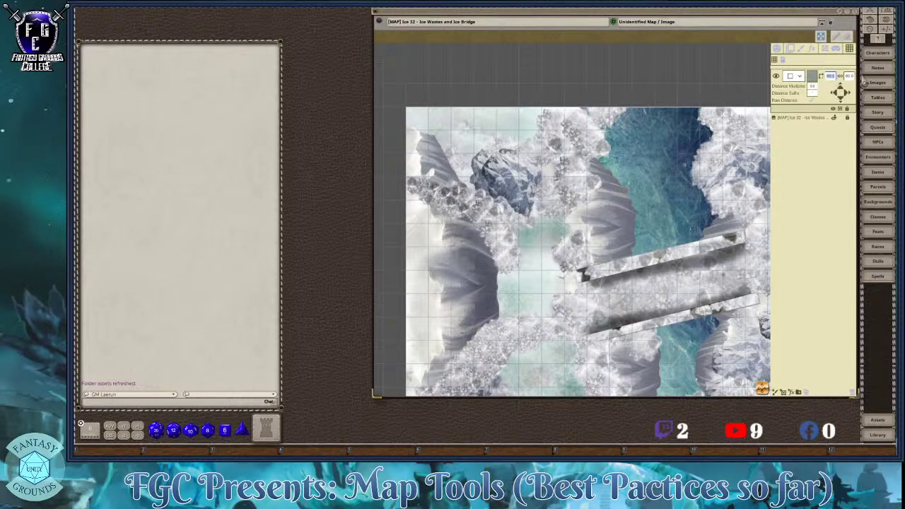
scroll(619, 176, up, 3)
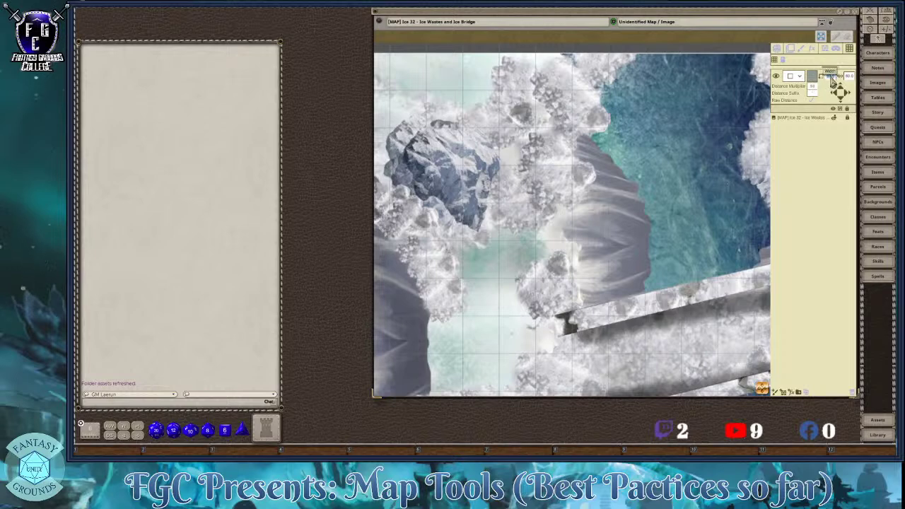
double_click(832, 78)
scroll(632, 187, down, 4)
scroll(622, 237, down, 1)
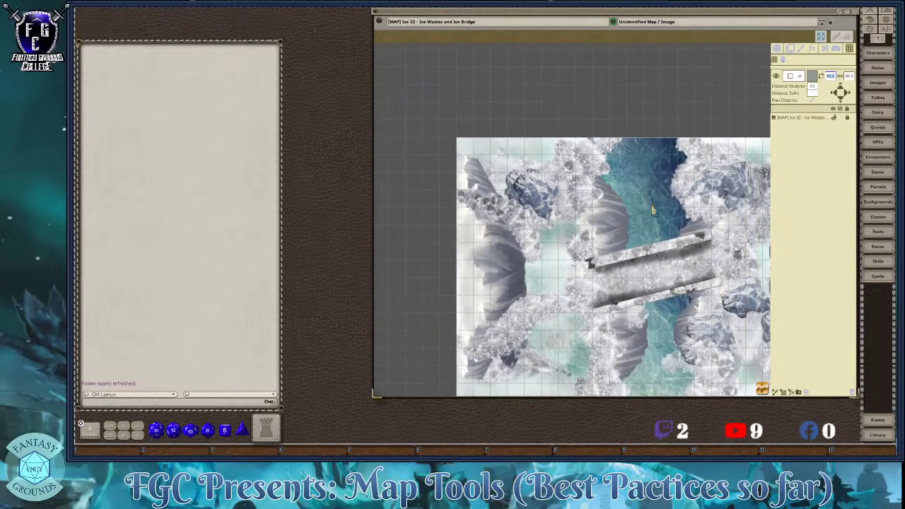
click(762, 389)
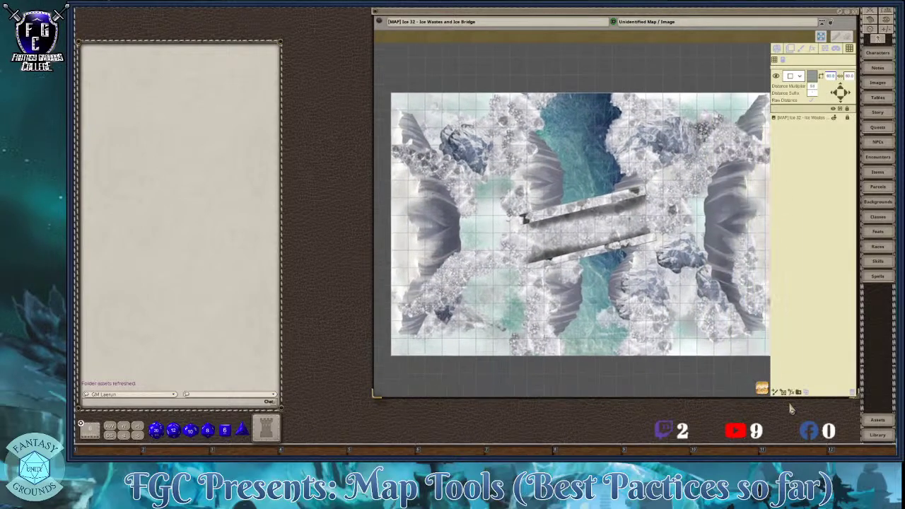
- Move the map window closer to the chat window and bring the whole map into view
scroll(506, 269, up, 2)
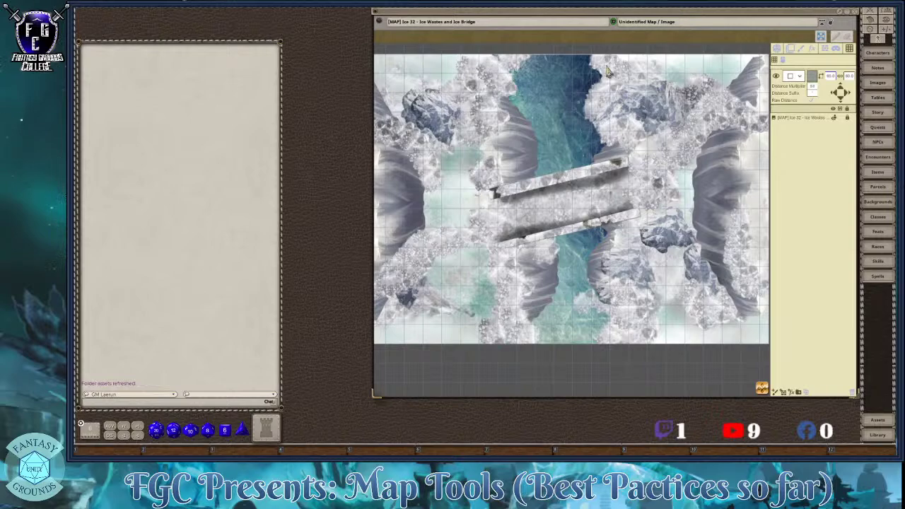
drag(628, 15, 579, 30)
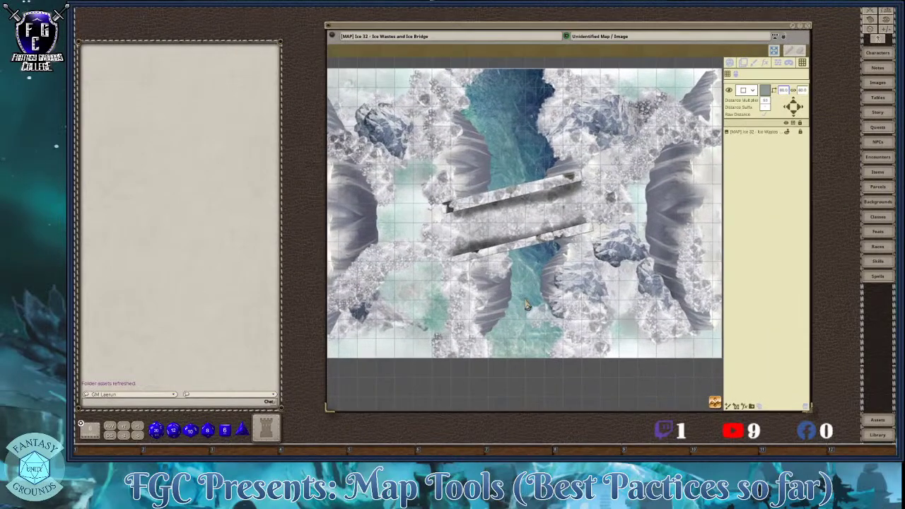
scroll(535, 283, down, 4)
scroll(534, 283, up, 4)
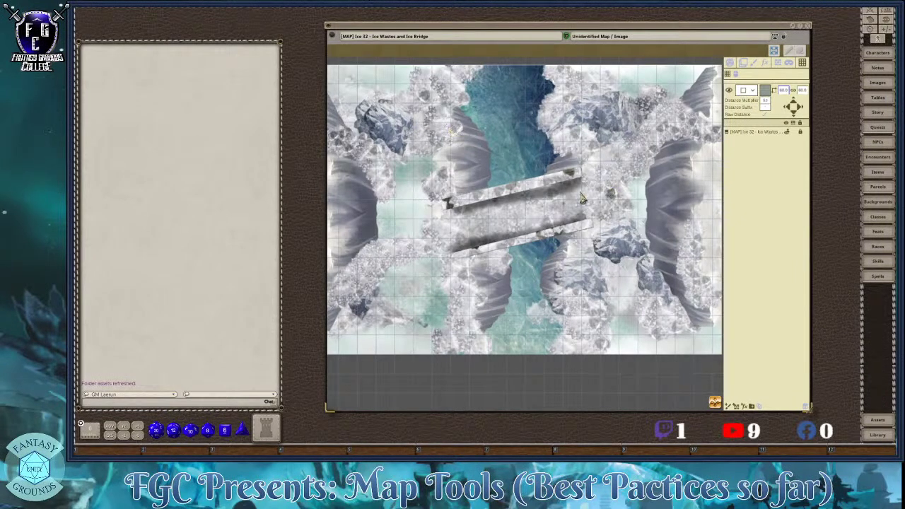
scroll(527, 203, down, 1)
scroll(527, 203, up, 1)
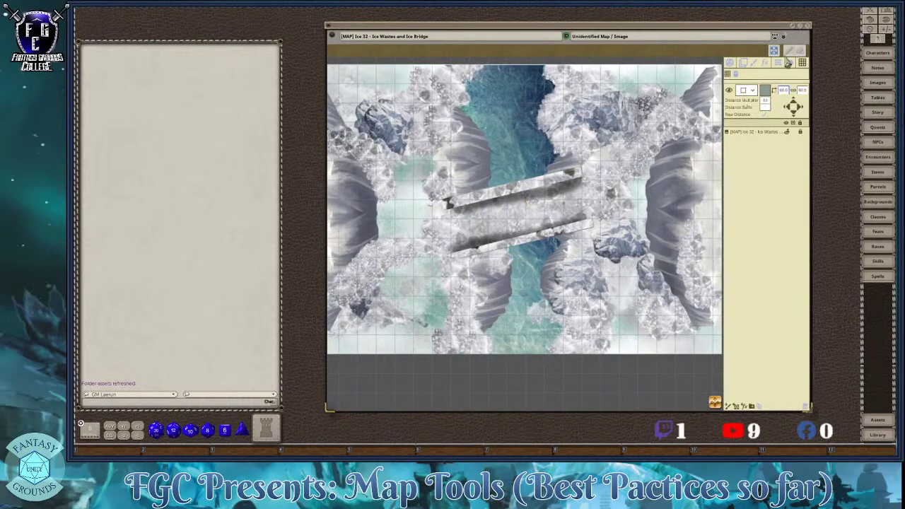
click(774, 57)
scroll(523, 173, down, 2)
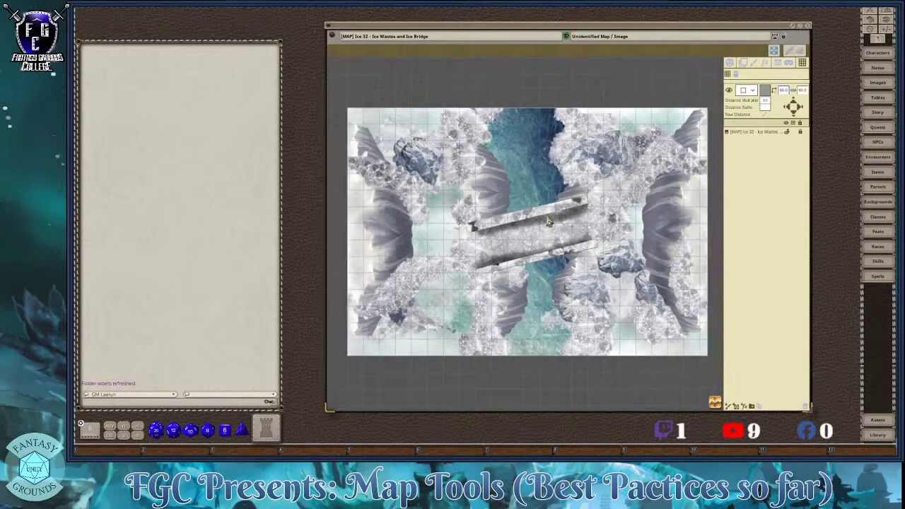
scroll(438, 203, up, 2)
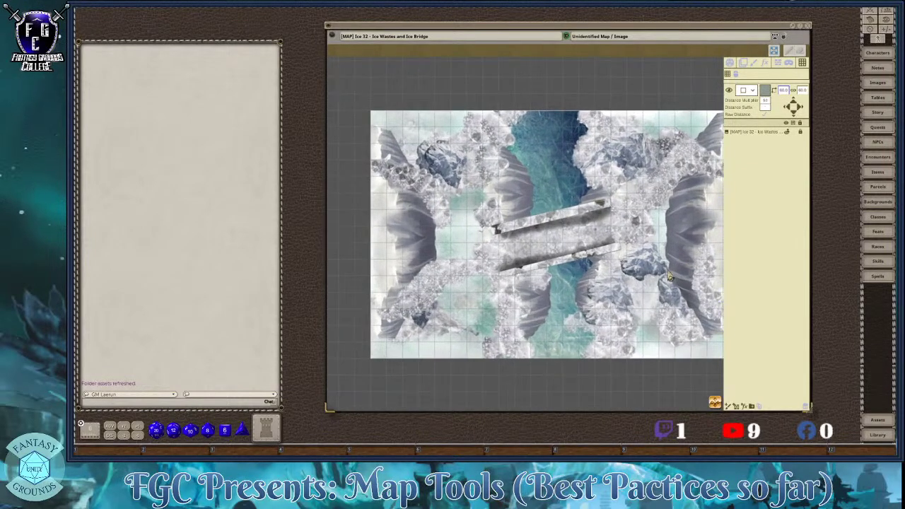
scroll(672, 282, up, 1)
scroll(675, 284, down, 1)
scroll(628, 281, up, 1)
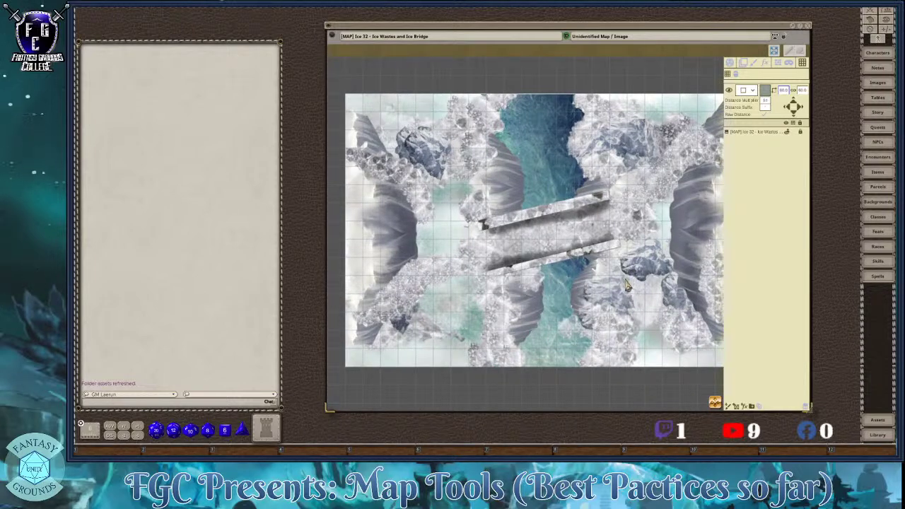
scroll(617, 280, up, 1)
scroll(617, 280, up, 1)
scroll(622, 275, down, 3)
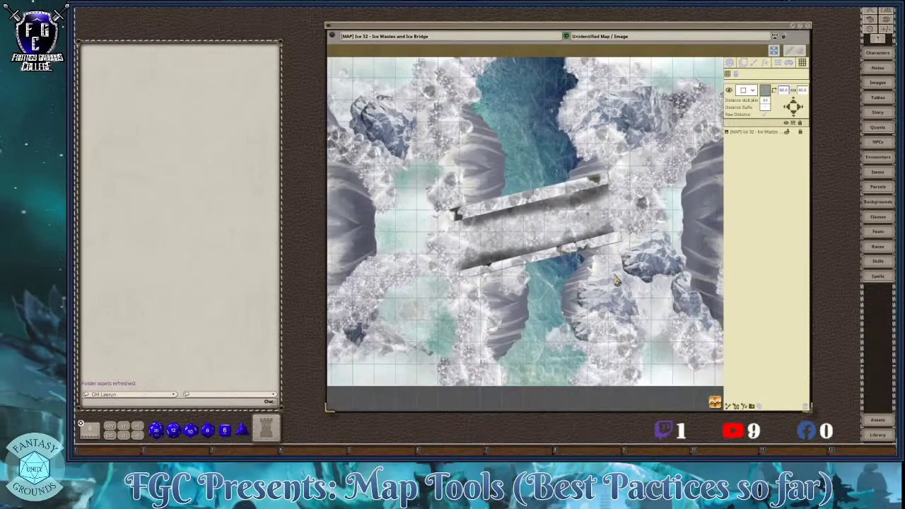
scroll(644, 264, up, 1)
scroll(644, 264, down, 1)
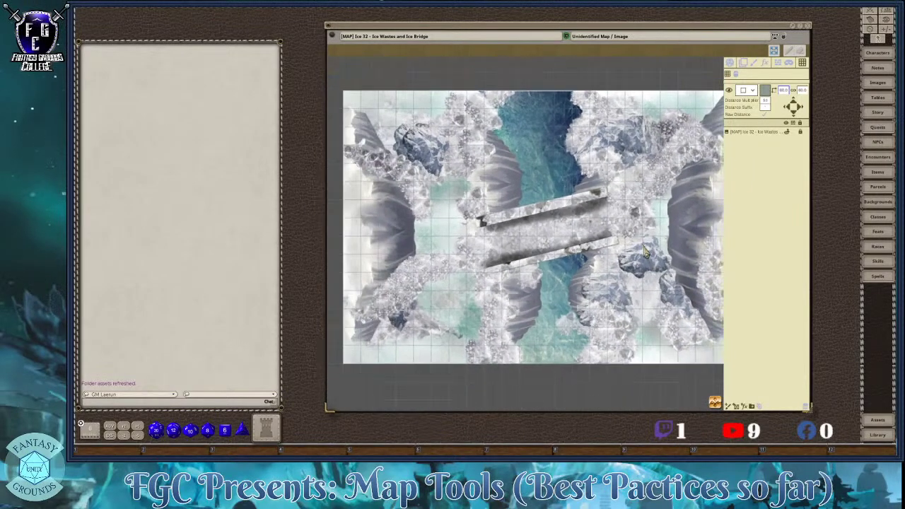
- Add an FX layer above the Ice Wastes map image layer and make it the active layer
click(755, 133)
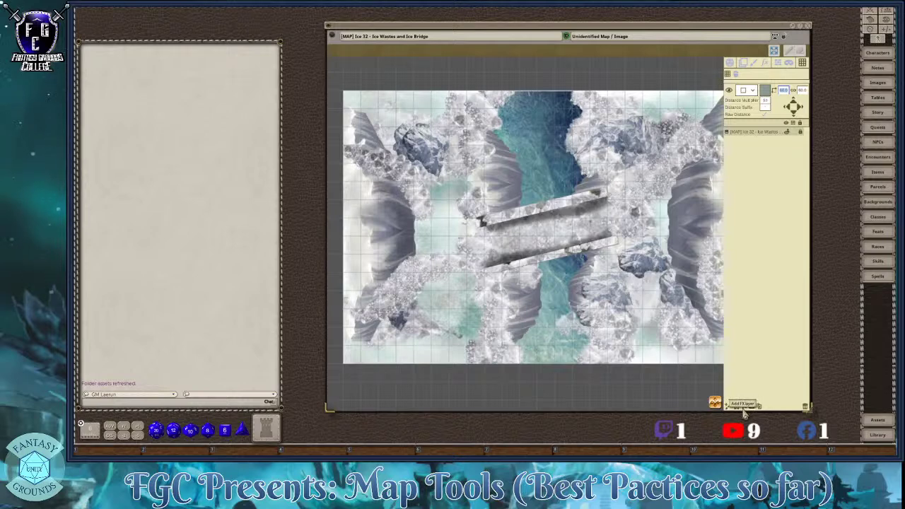
click(742, 408)
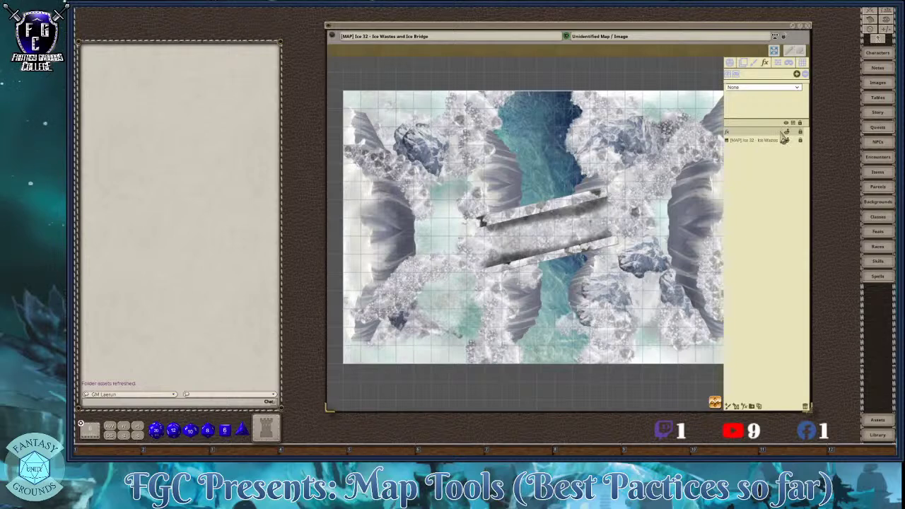
click(748, 142)
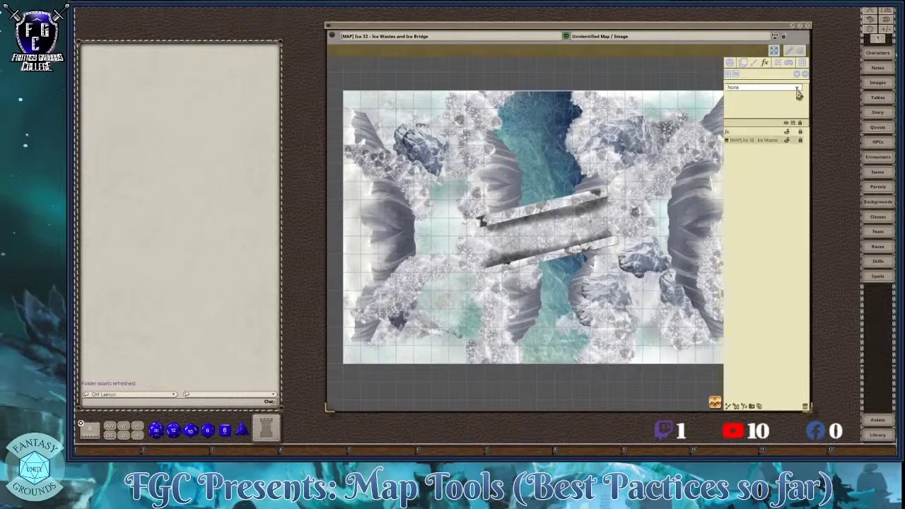
click(730, 134)
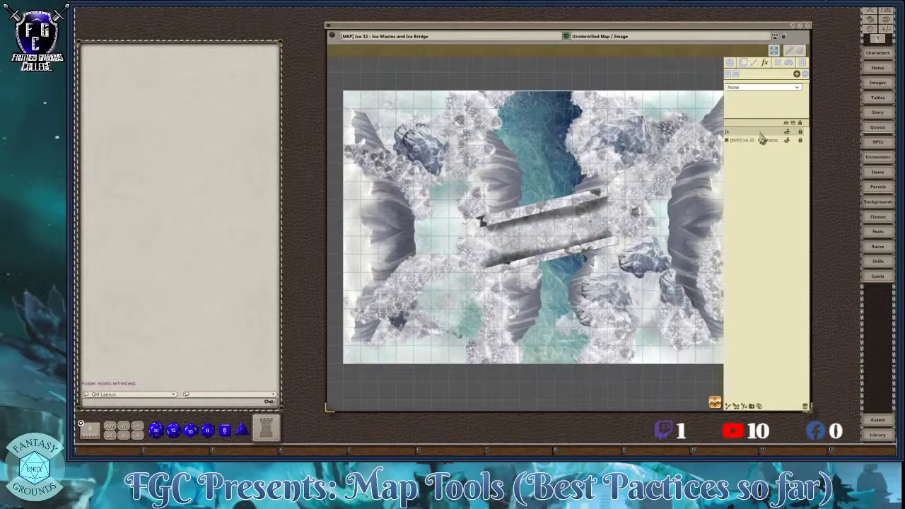
- Set the new FX layer's effect type to Snow and view it over the whole map
click(799, 89)
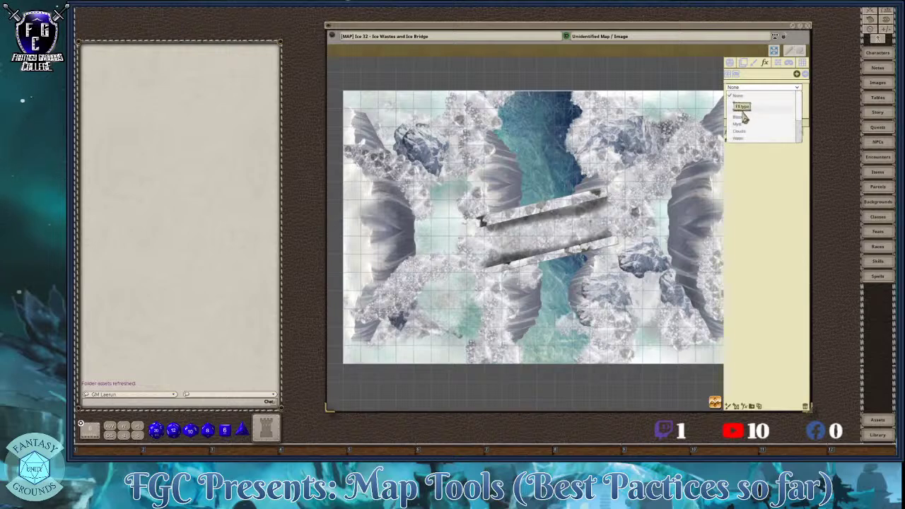
scroll(744, 118, down, 2)
click(744, 119)
scroll(527, 281, down, 2)
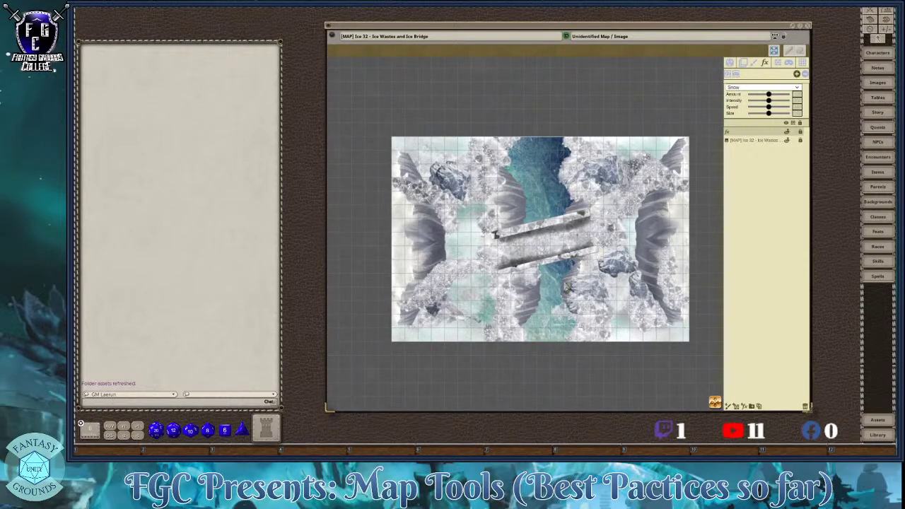
scroll(488, 261, up, 1)
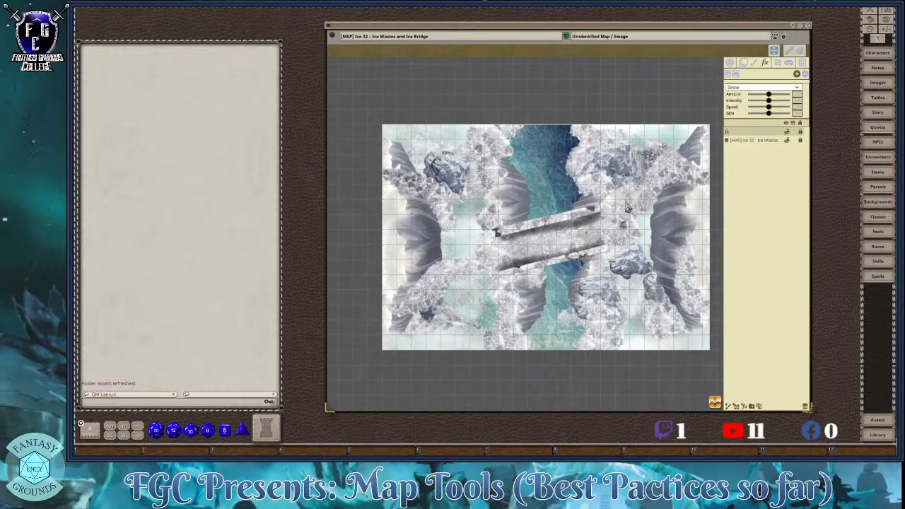
- Enable masking on the snow effect layer and draw a rectangular mask that covers the whole map
click(734, 133)
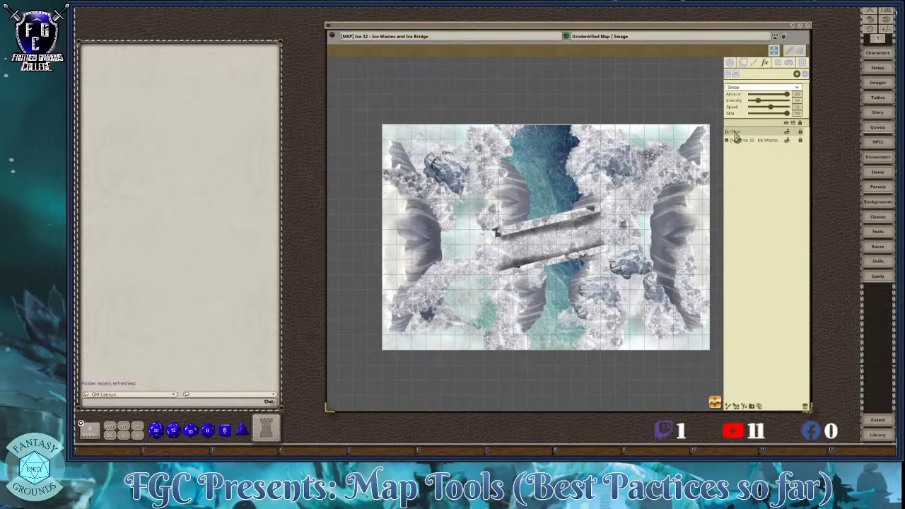
click(798, 76)
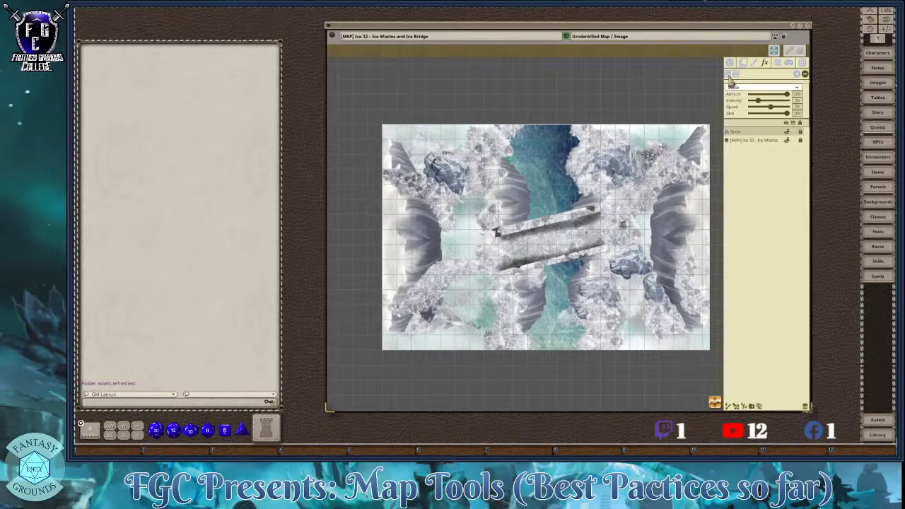
click(730, 76)
drag(385, 131, 712, 357)
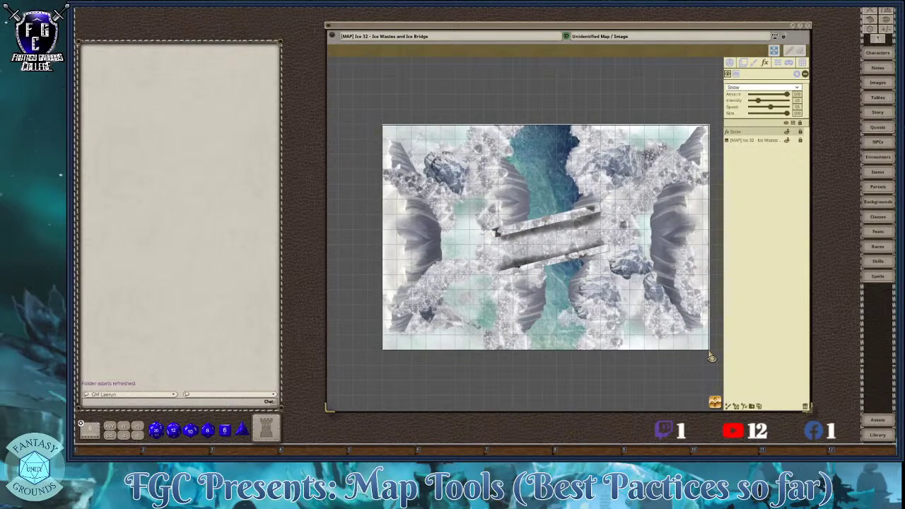
- Set the snow effect's amount to 59 and size to 7, and raise its intensity slightly
scroll(546, 277, up, 2)
scroll(546, 277, down, 1)
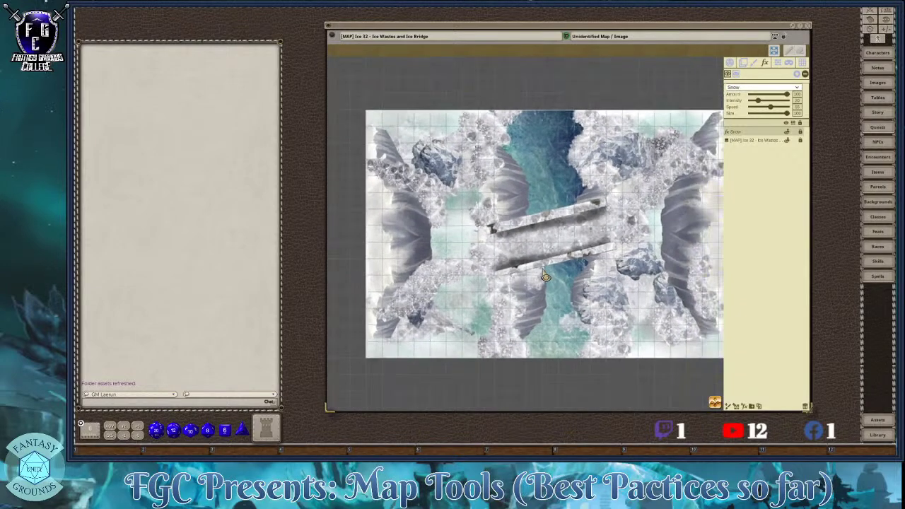
scroll(546, 278, down, 1)
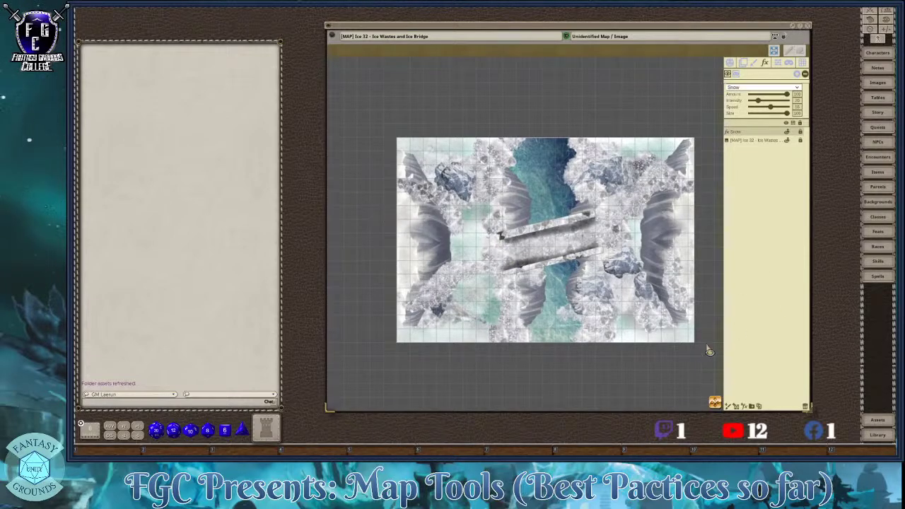
scroll(607, 379, up, 1)
scroll(607, 378, down, 1)
scroll(550, 185, up, 2)
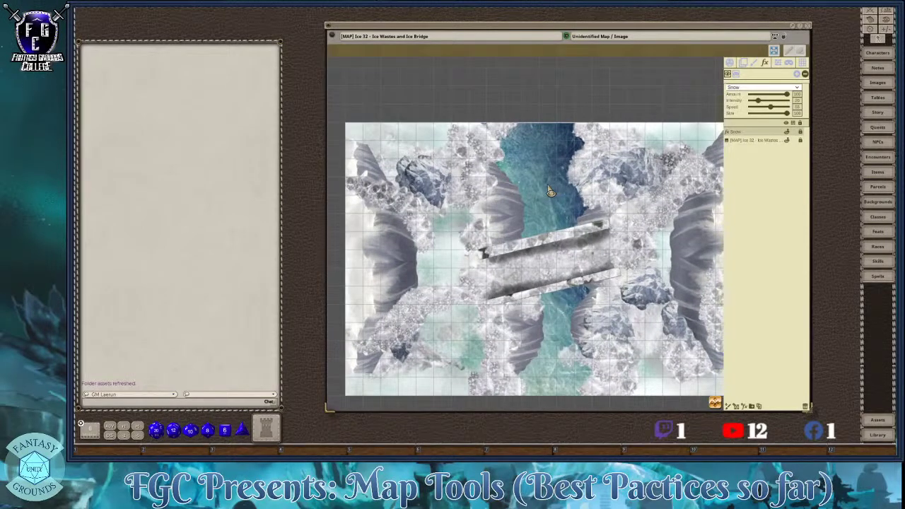
scroll(525, 266, down, 1)
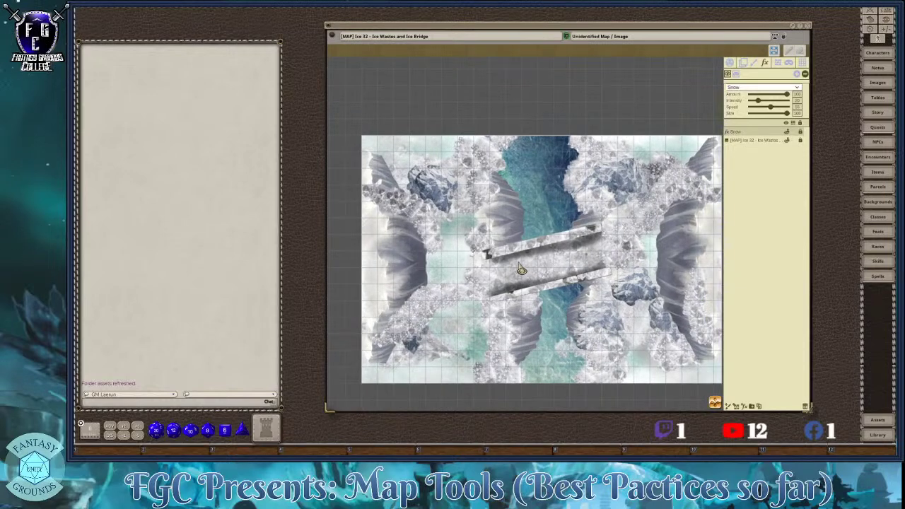
drag(787, 95, 764, 101)
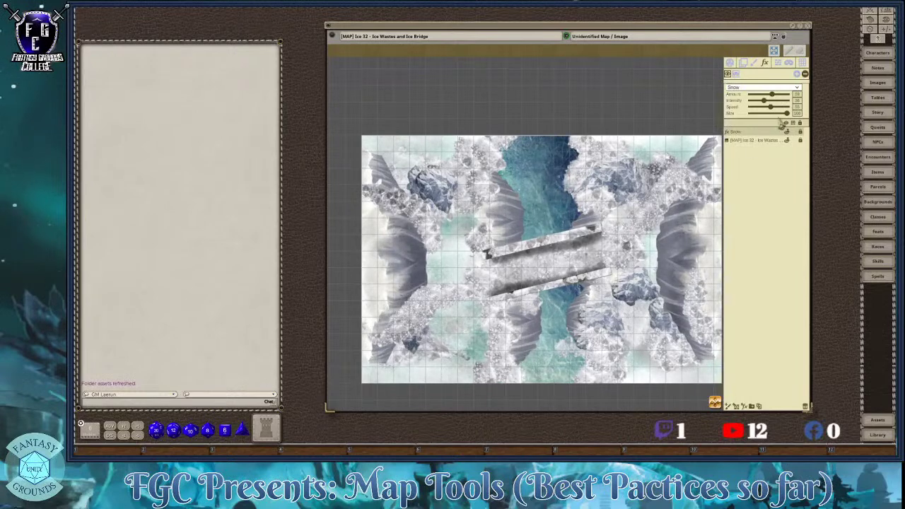
drag(788, 119, 759, 122)
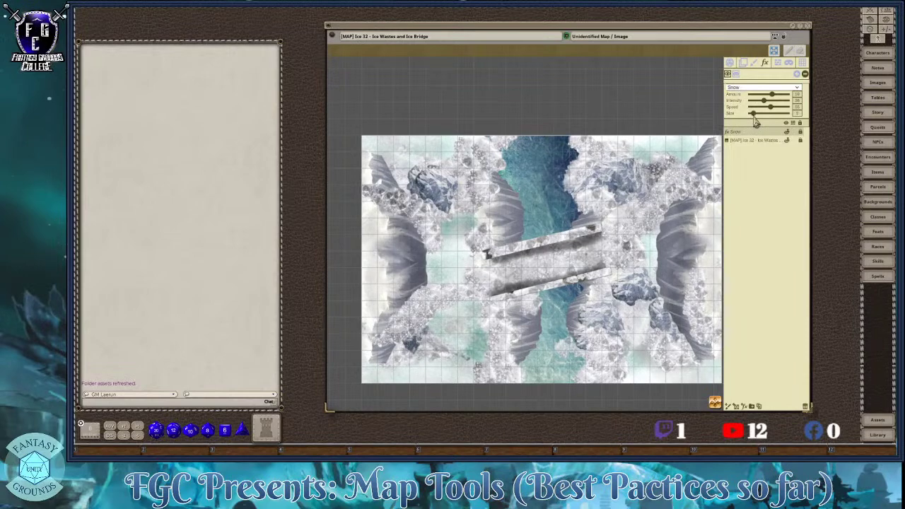
- Set the snow effect's speed to 33 and amount to 47, and increase its intensity further
scroll(712, 140, up, 2)
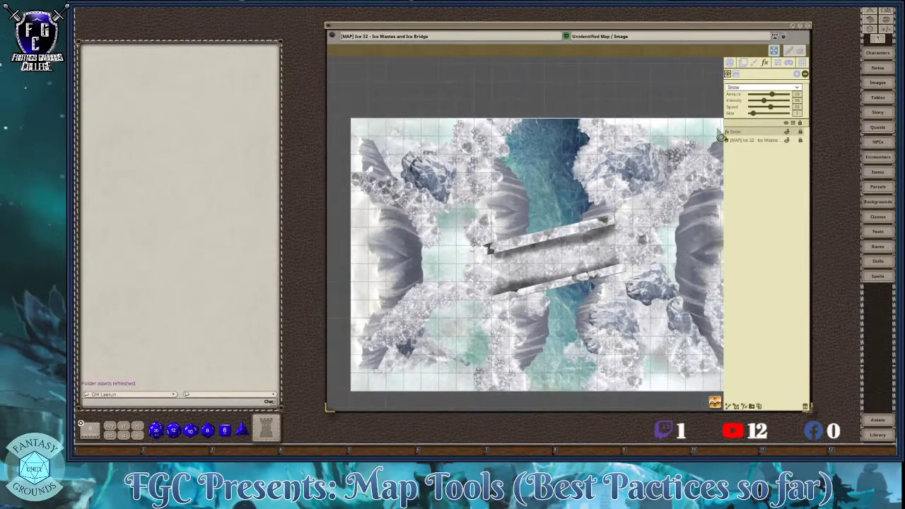
drag(772, 110, 789, 113)
mouse_move(772, 115)
mouse_down()
mouse_move(754, 116)
mouse_move(763, 116)
mouse_up()
mouse_move(764, 113)
mouse_down()
mouse_move(793, 113)
mouse_move(776, 114)
mouse_move(786, 101)
mouse_move(770, 106)
mouse_move(767, 96)
mouse_up()
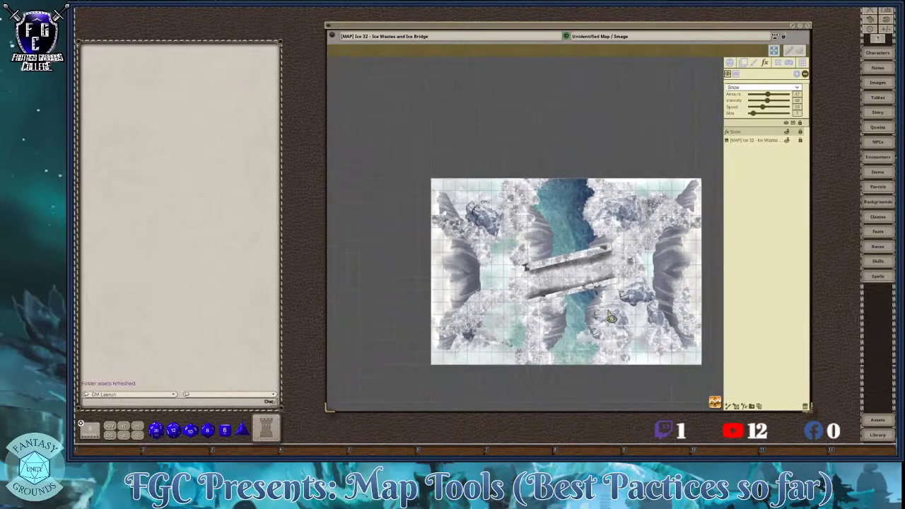
- Fine-tune the snow effect to amount 57, intensity 51, speed 28 and size 1, checking the result on the map
scroll(614, 316, up, 2)
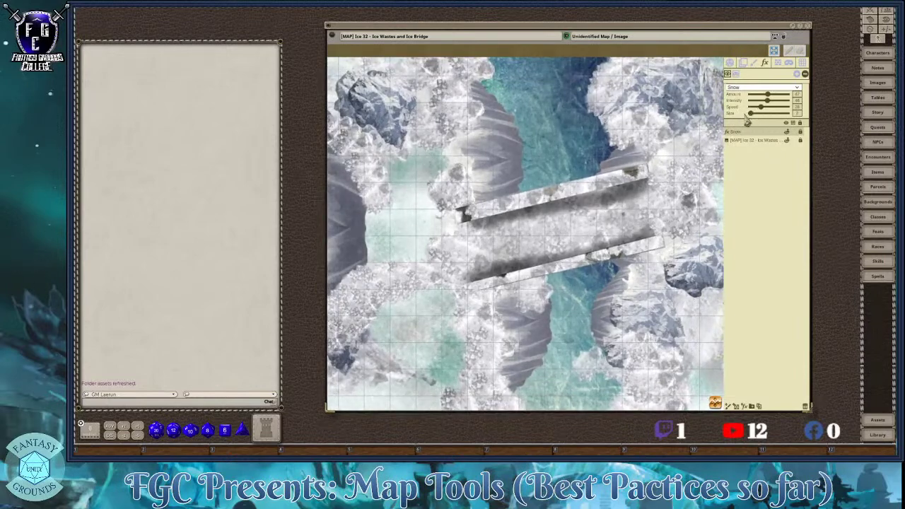
drag(749, 118, 783, 104)
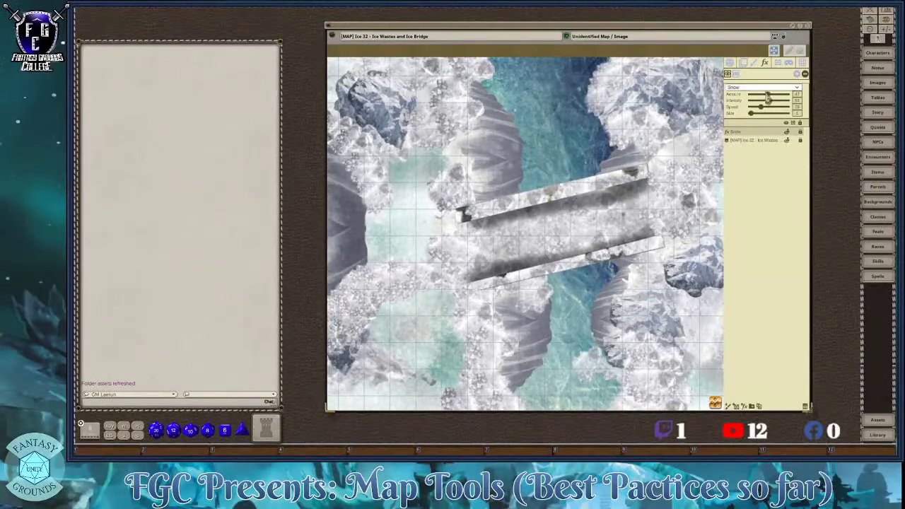
drag(787, 95, 755, 101)
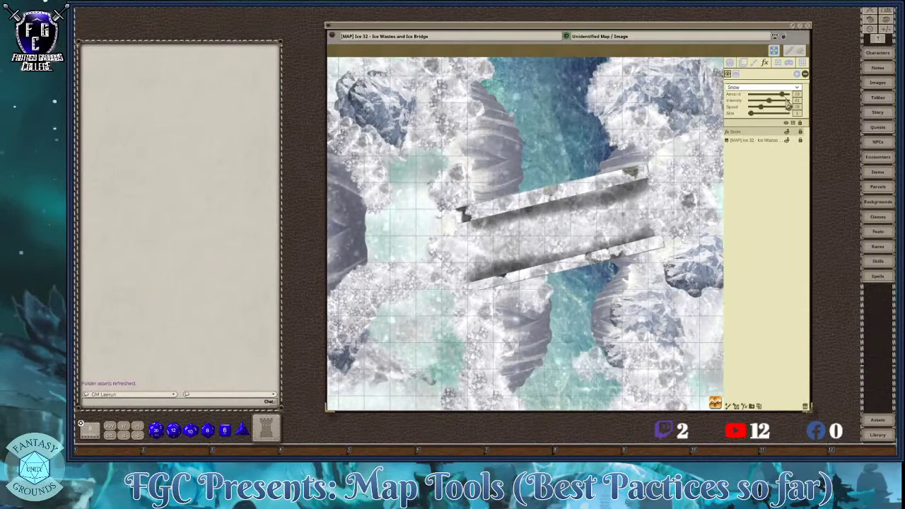
drag(767, 102, 775, 102)
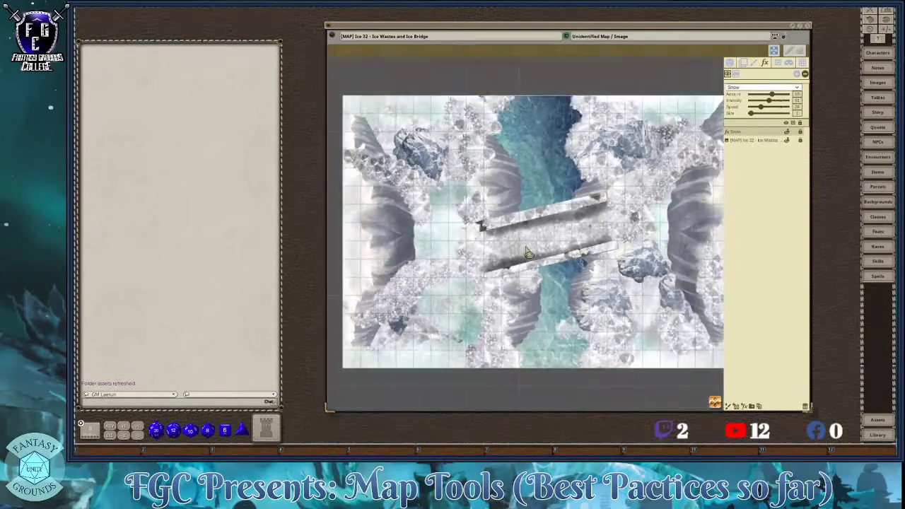
mouse_move(774, 102)
mouse_down()
mouse_move(805, 103)
mouse_move(777, 106)
mouse_up()
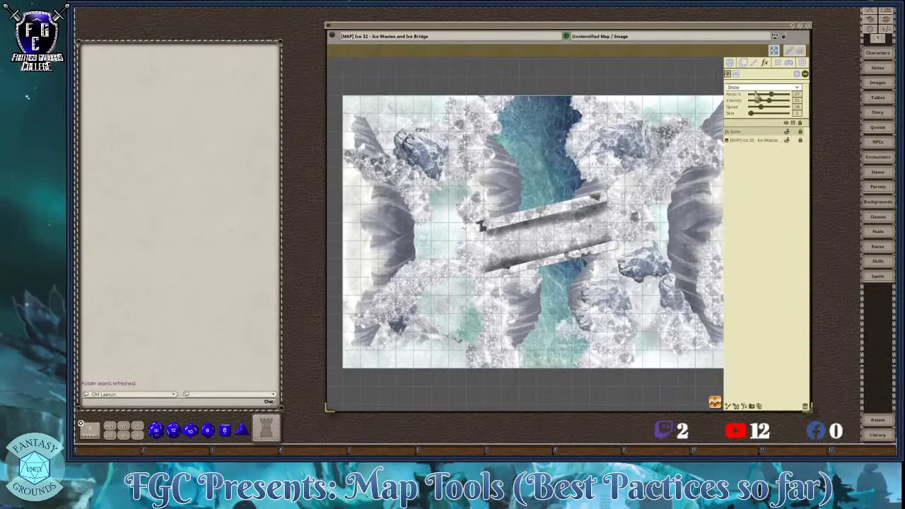
scroll(543, 297, up, 8)
scroll(544, 297, down, 8)
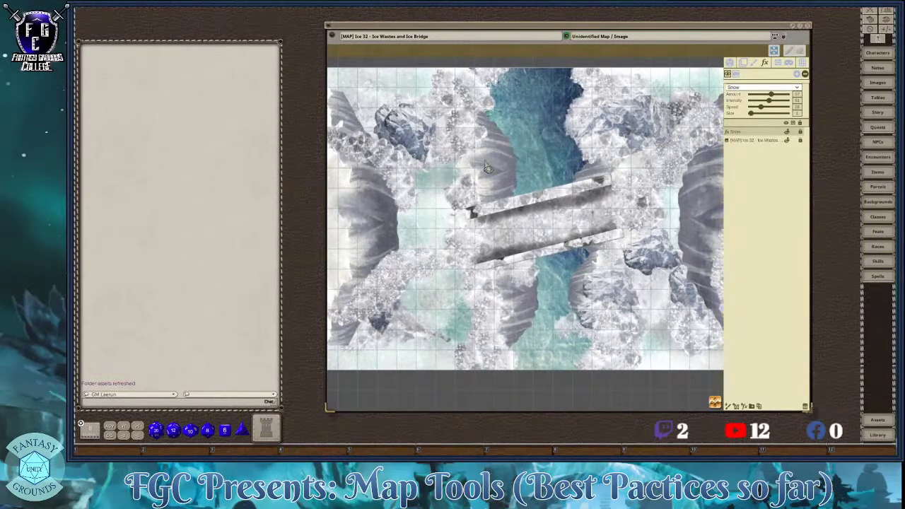
- Turn off the Snow layer's visibility and inspect the Ice Wastes map without the effect
click(787, 140)
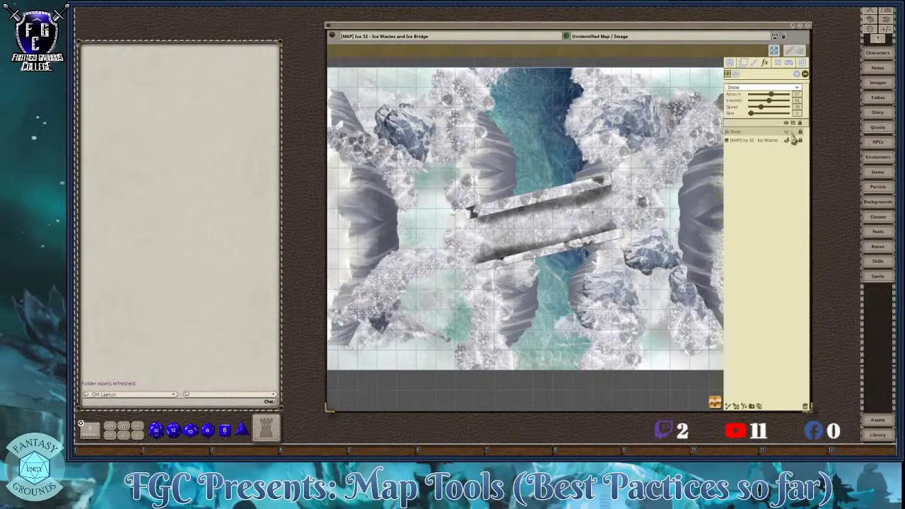
scroll(517, 255, up, 4)
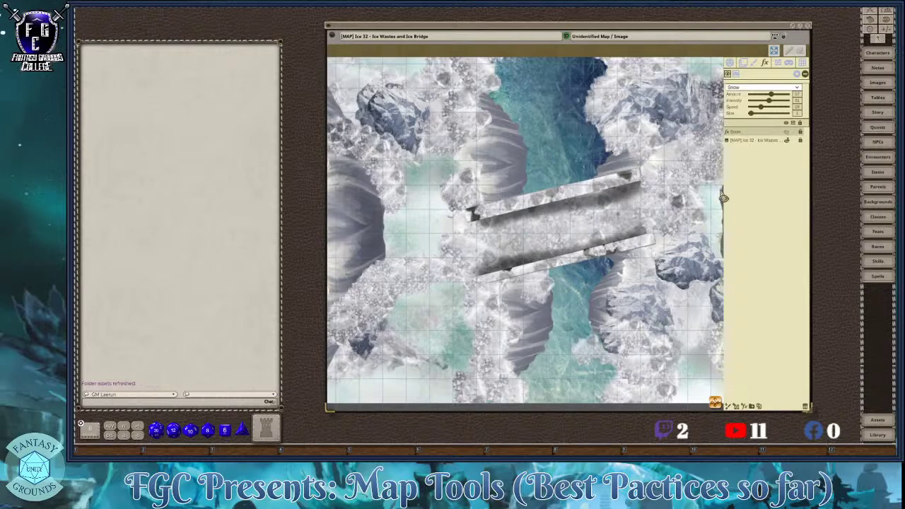
scroll(568, 192, up, 1)
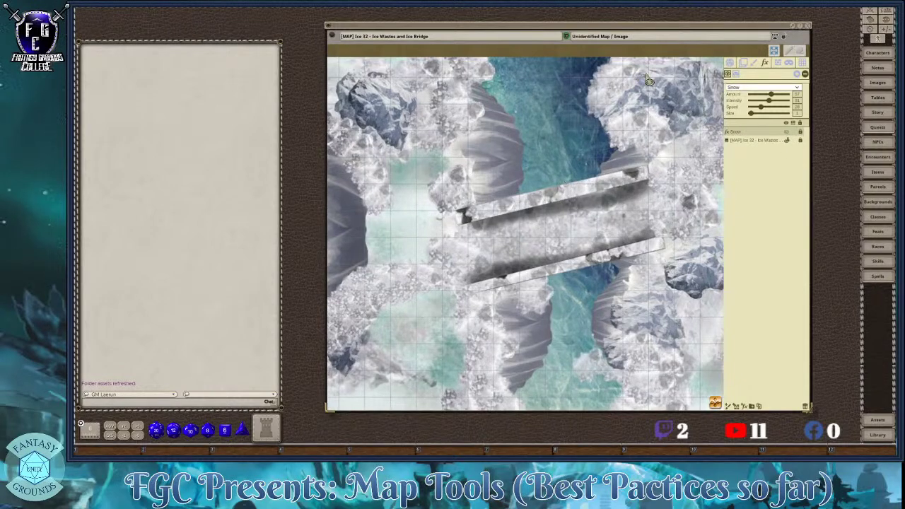
scroll(638, 78, down, 1)
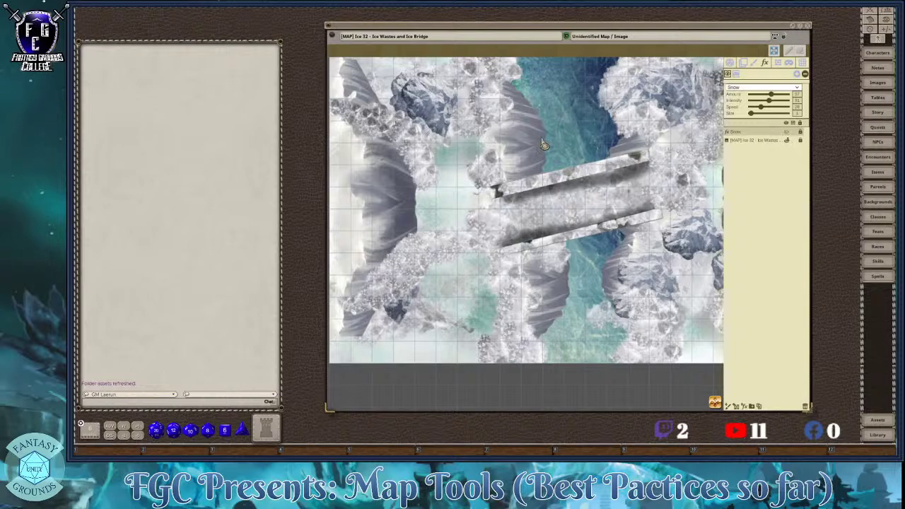
scroll(456, 361, down, 3)
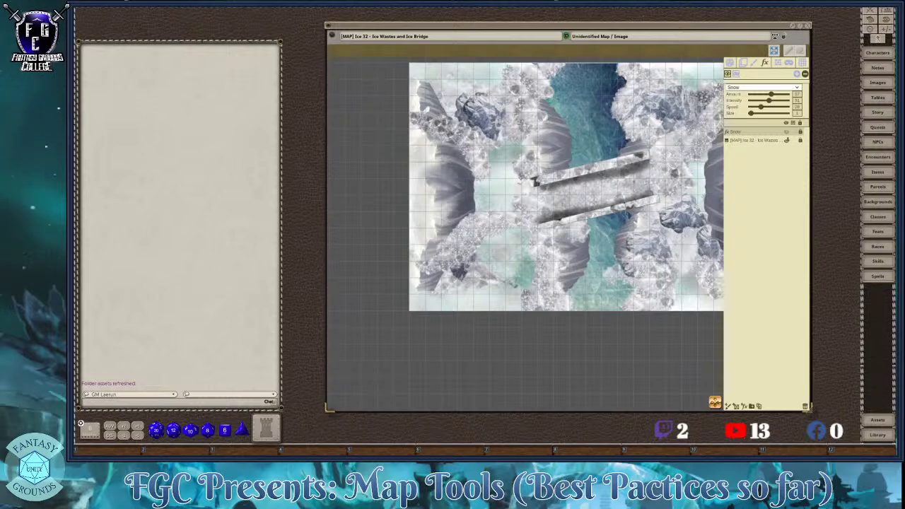
scroll(691, 207, up, 2)
scroll(701, 205, down, 2)
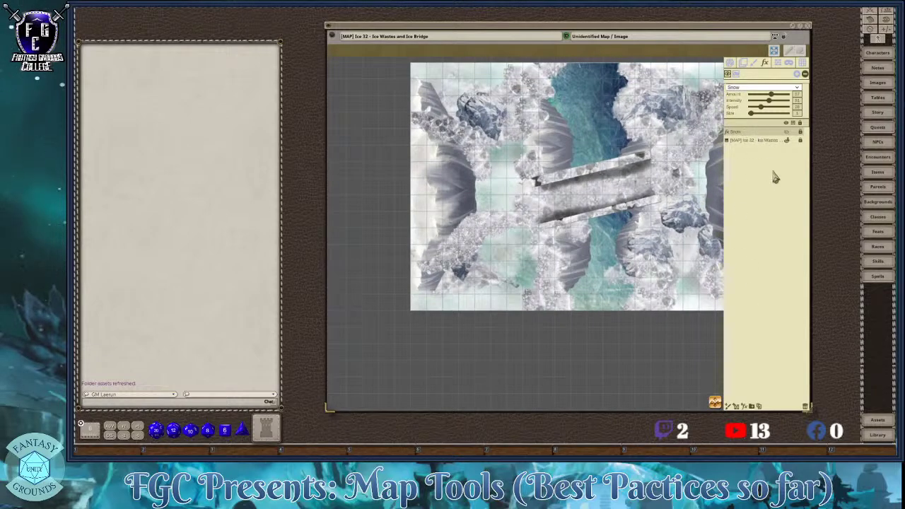
- Add a layer folder named Effects and move the Snow layer into it
click(752, 408)
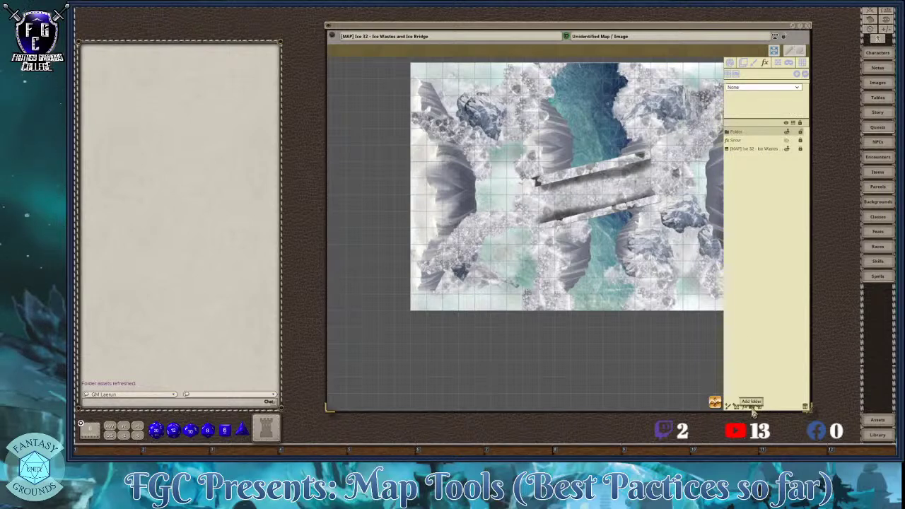
double_click(740, 133)
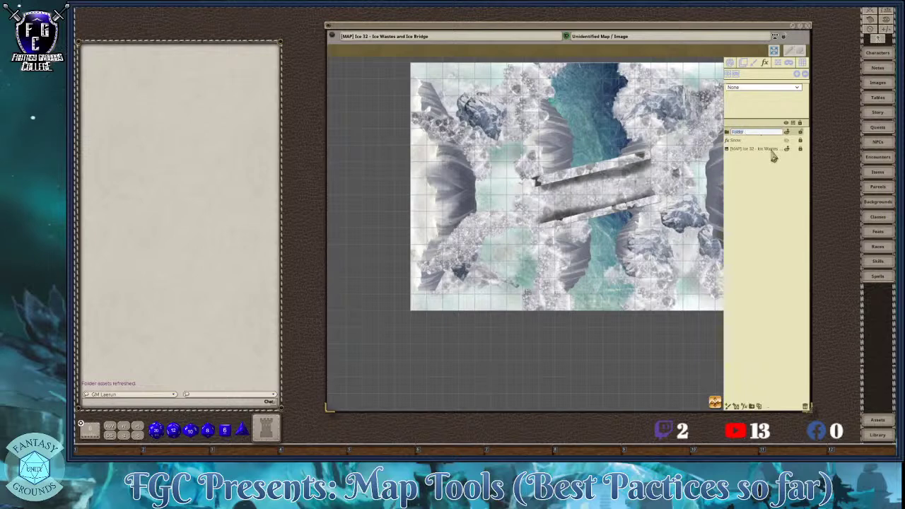
text(Bridge)
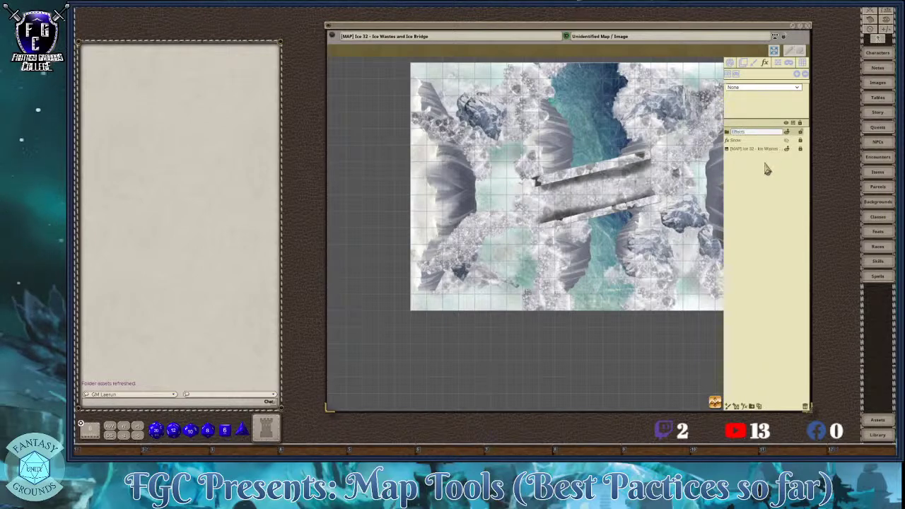
click(765, 165)
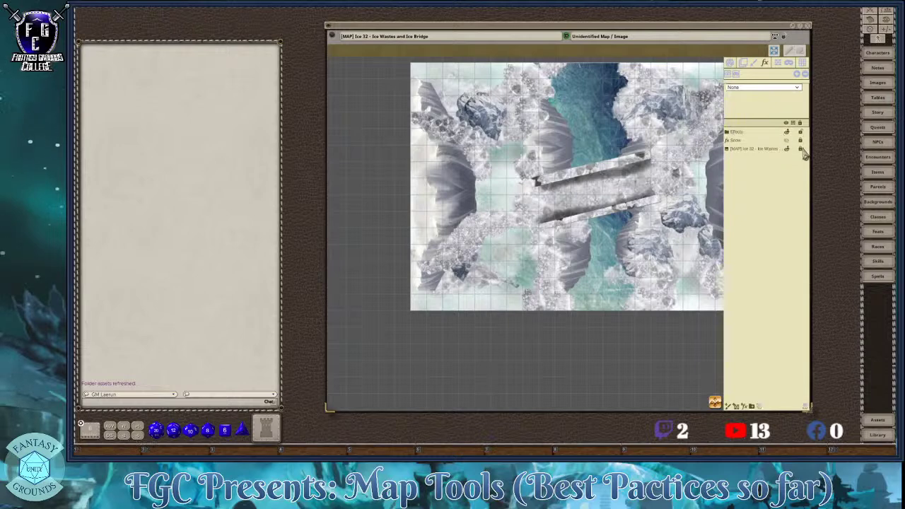
click(735, 141)
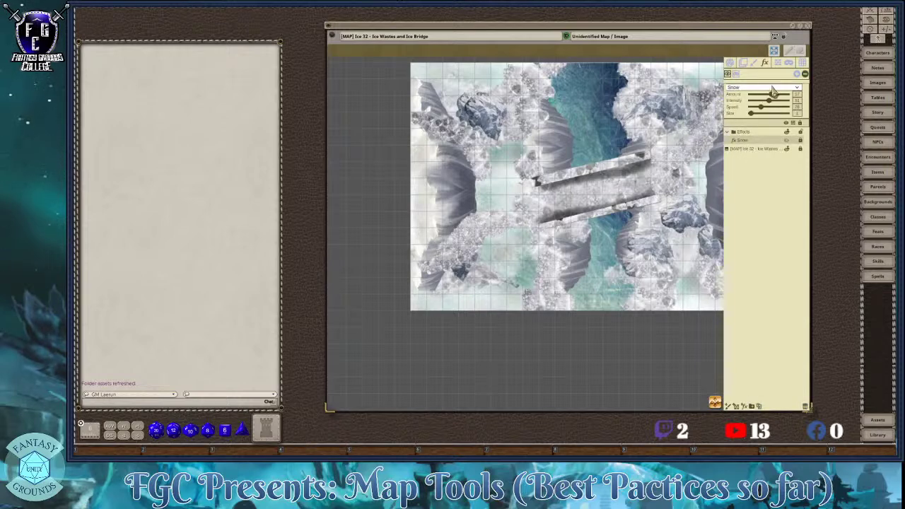
- Add an FX layer with the Myst effect type and place it in the Effects folder beneath the Snow layer
click(743, 413)
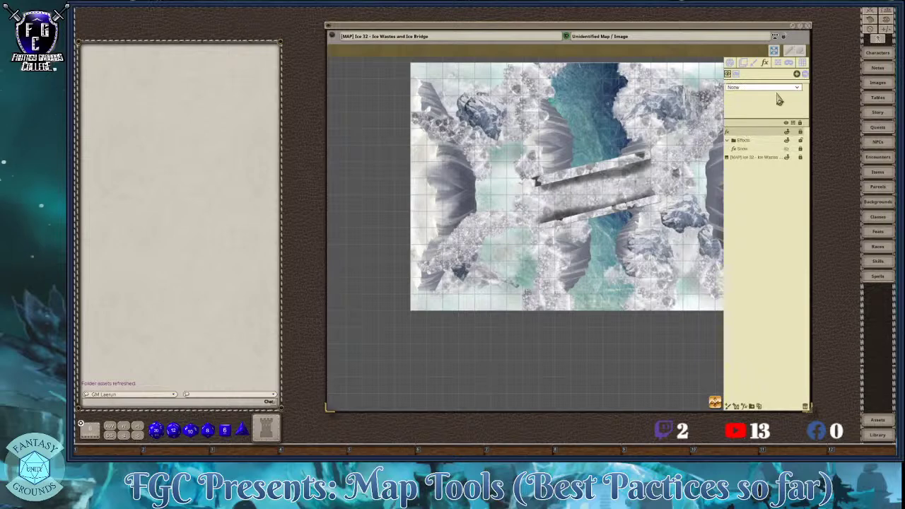
click(797, 87)
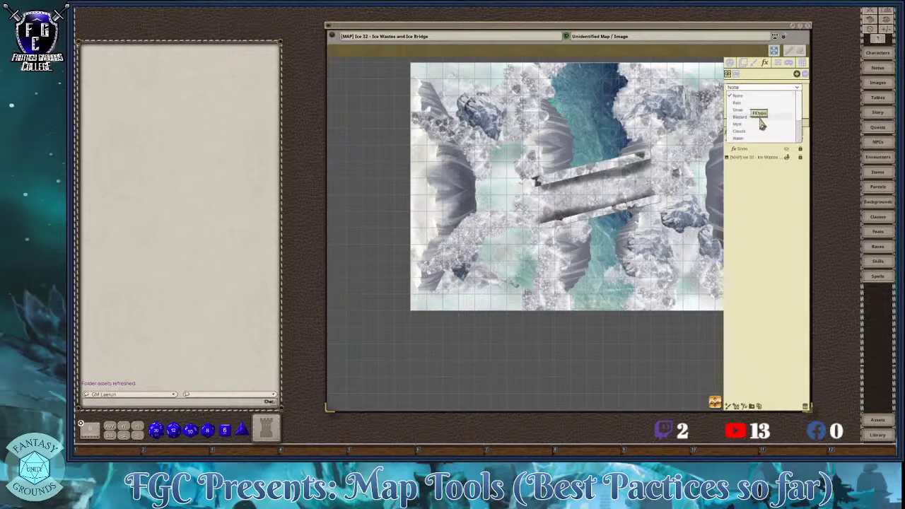
click(741, 124)
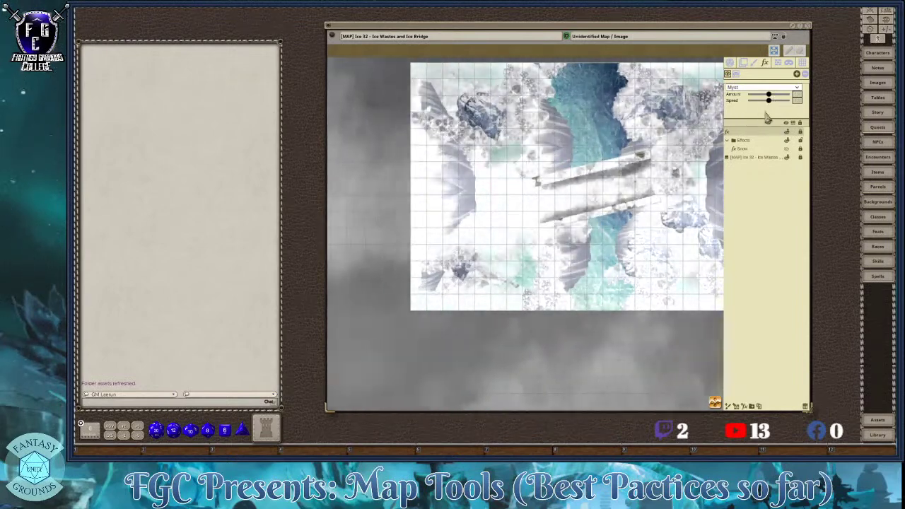
click(755, 135)
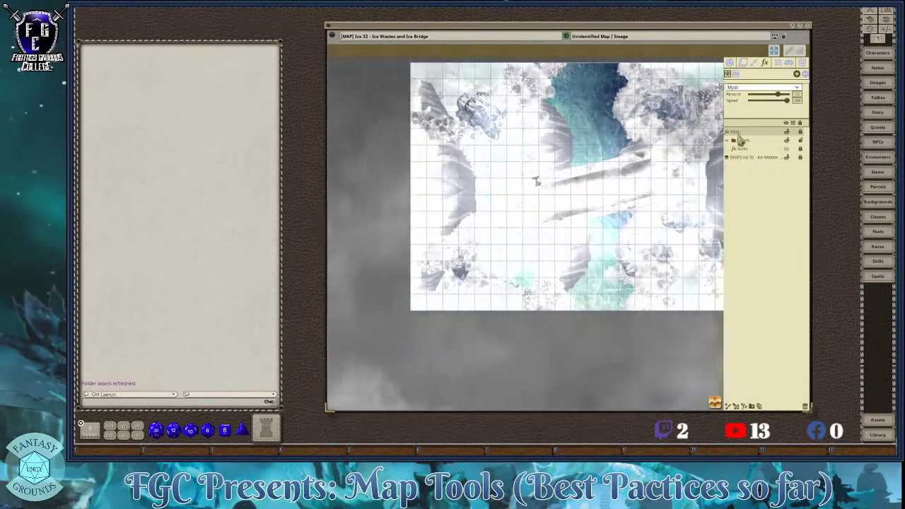
drag(740, 138, 742, 150)
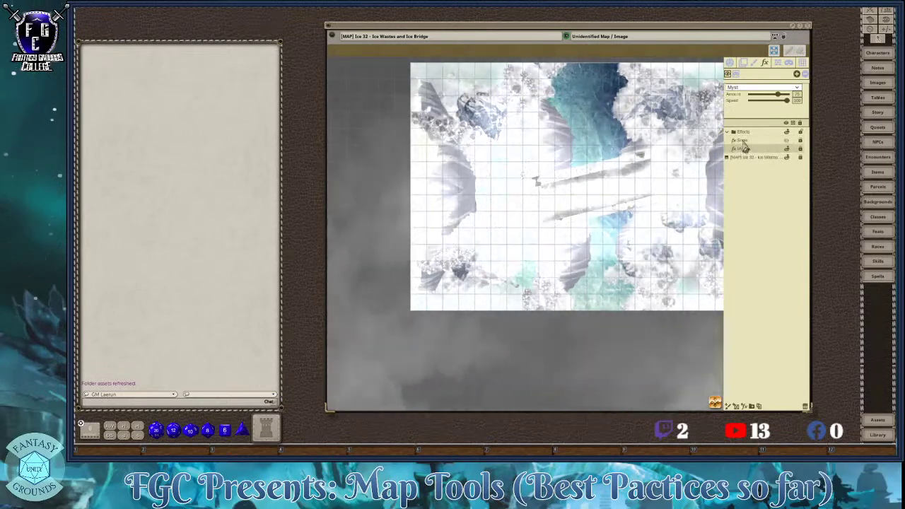
- Turn the Snow layer's visibility back on and make the Myst layer the active layer
click(742, 140)
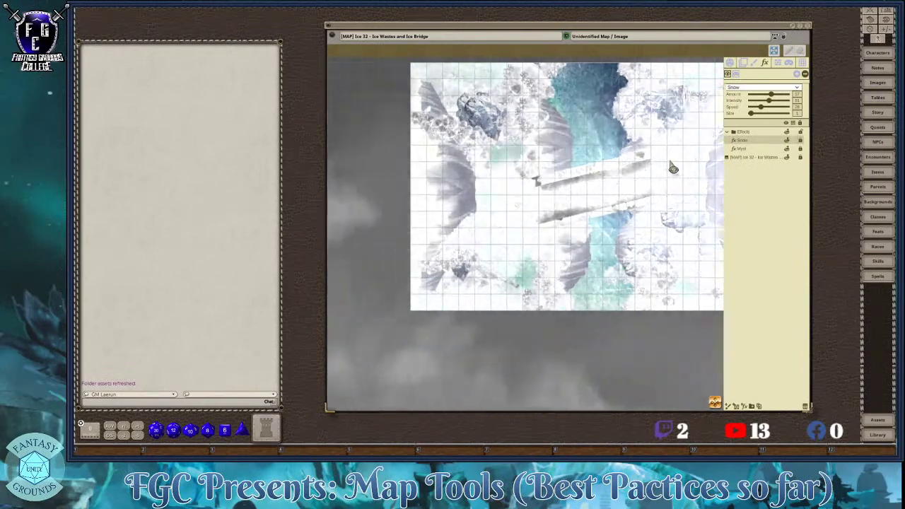
click(740, 150)
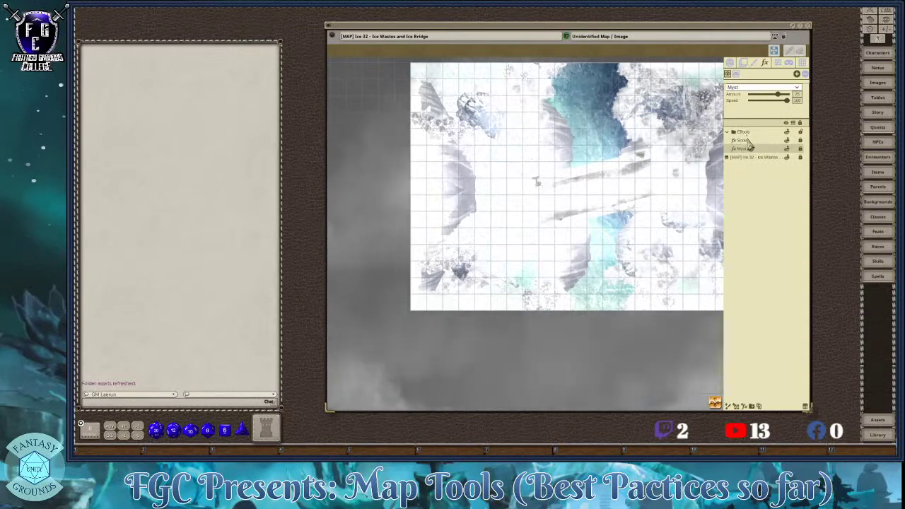
- Set the Myst effect's speed to 47 and its amount to about 70, checking the mist density over the map
mouse_move(778, 94)
mouse_down()
mouse_move(735, 109)
mouse_move(793, 106)
mouse_move(741, 110)
mouse_move(771, 108)
mouse_up()
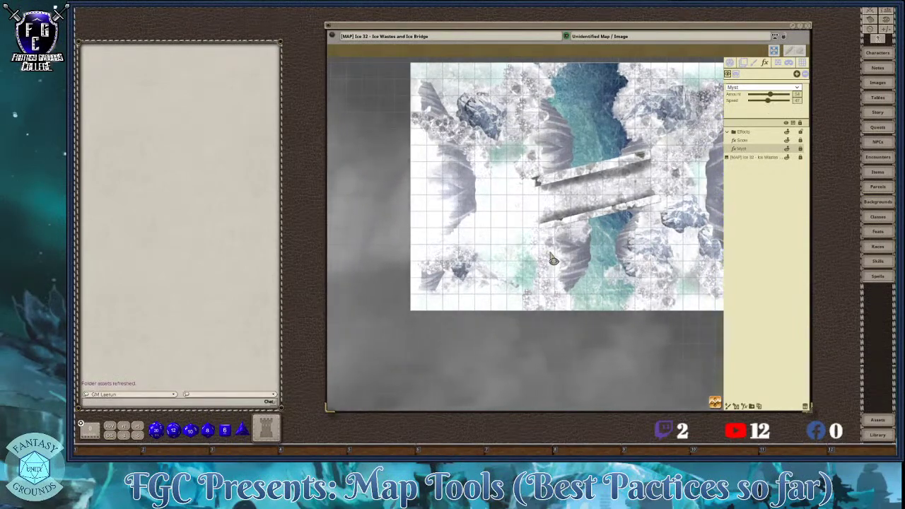
scroll(571, 255, up, 1)
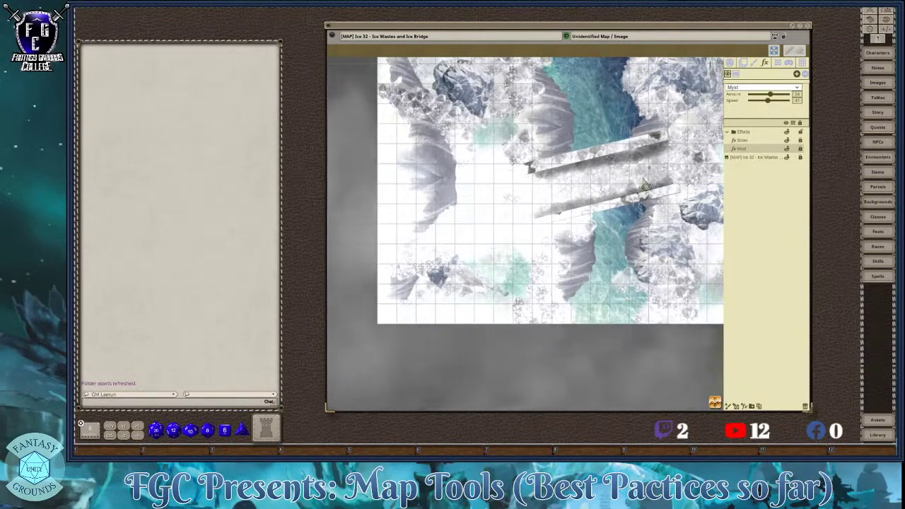
drag(771, 94, 777, 95)
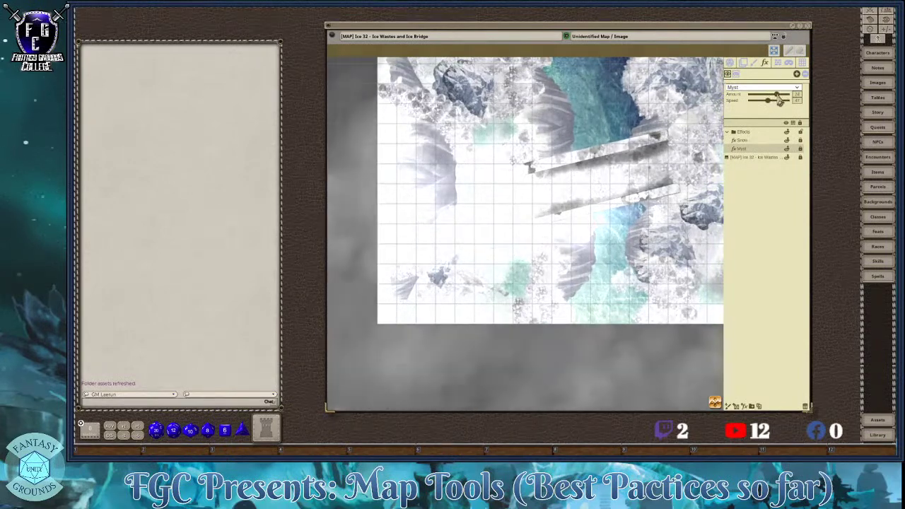
scroll(610, 239, down, 2)
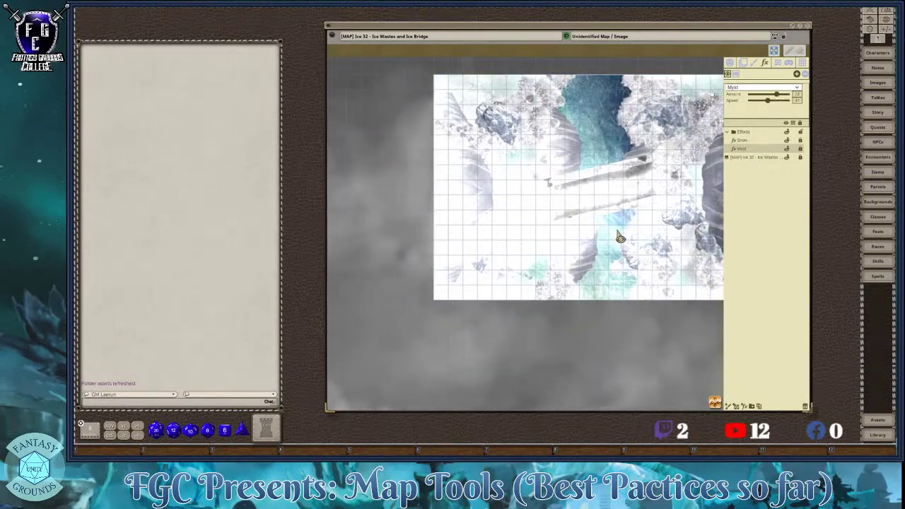
scroll(620, 238, up, 1)
scroll(620, 238, down, 1)
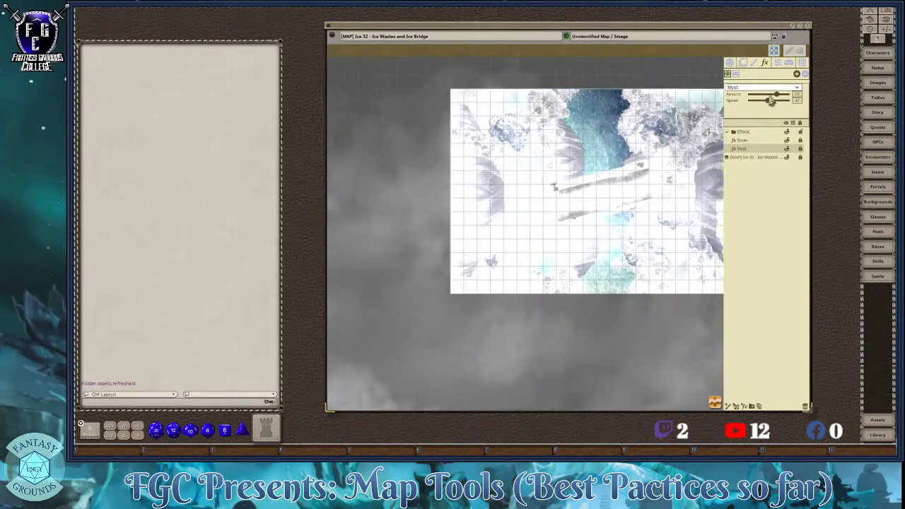
- Mask the Myst effect completely and reveal it only over the rectangular area covered by the Ice Wastes map
click(799, 75)
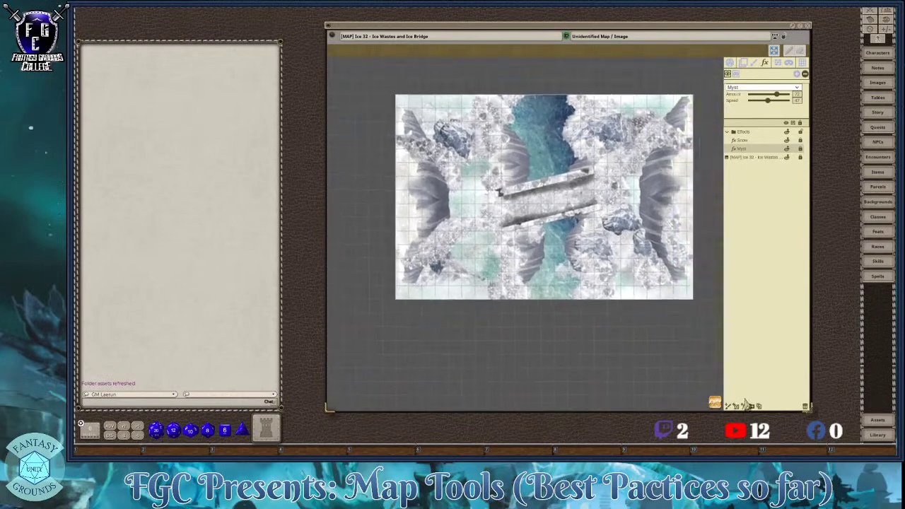
scroll(491, 108, up, 4)
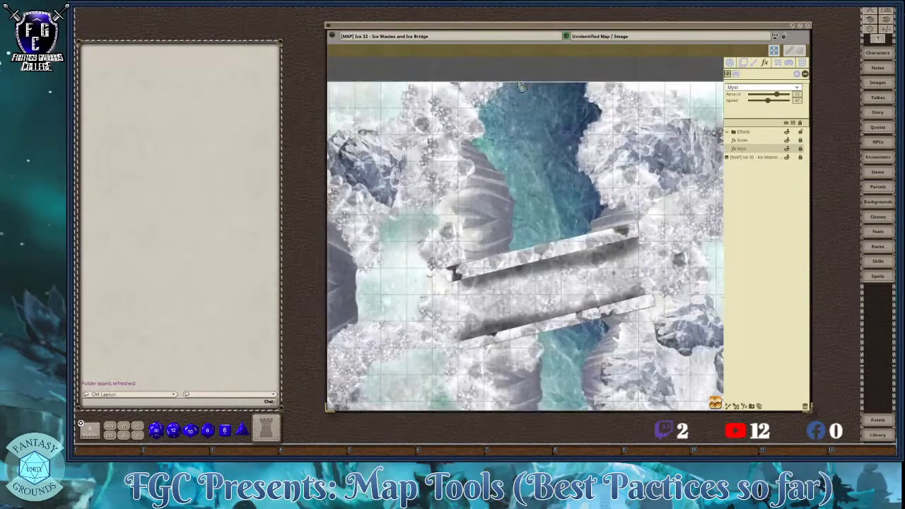
scroll(389, 181, down, 4)
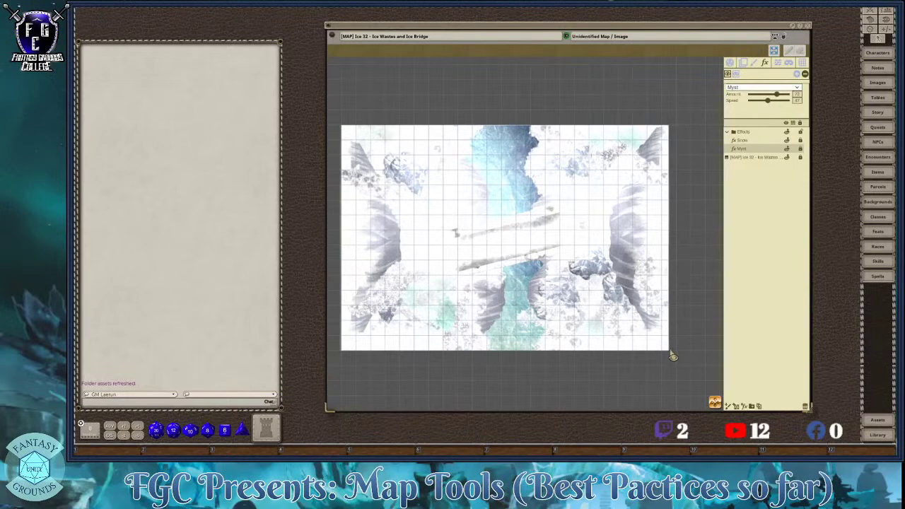
scroll(458, 242, up, 2)
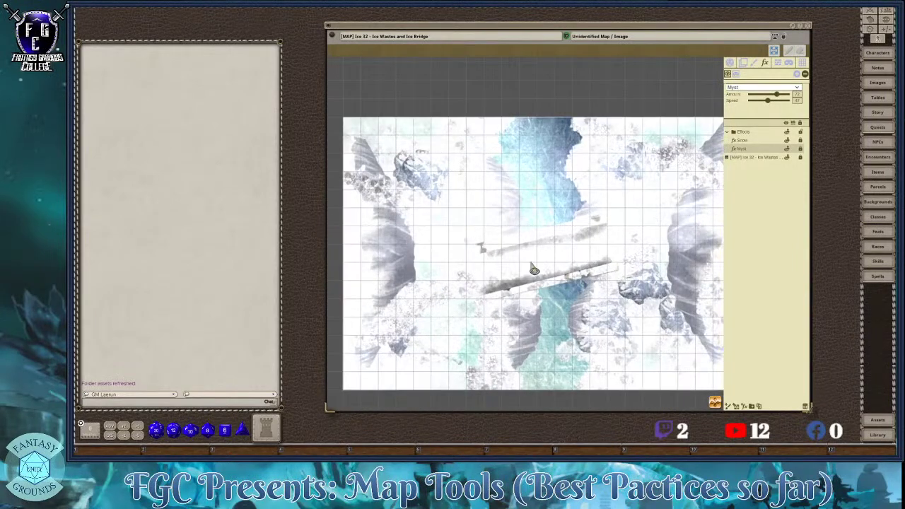
scroll(488, 282, down, 1)
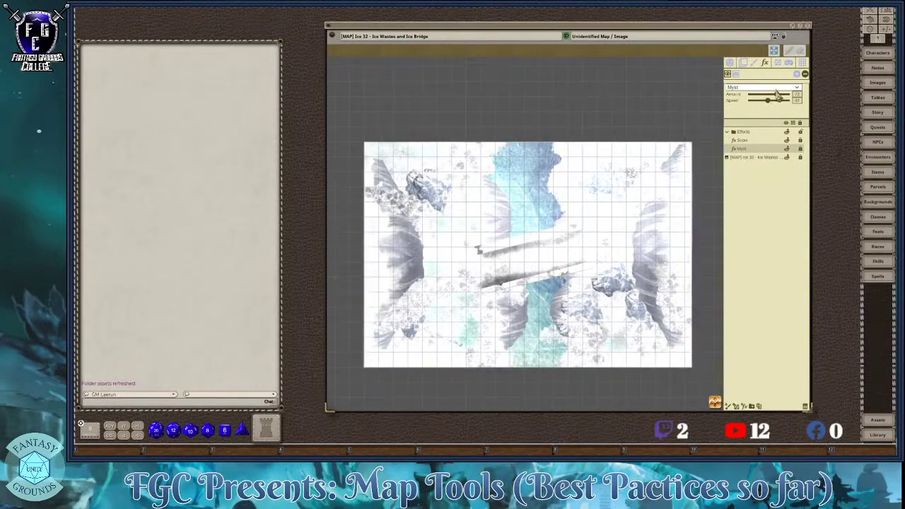
- Lower the Myst effect's amount to 45 and inspect the mist around the ice bridge close up and from afar
drag(777, 100, 774, 101)
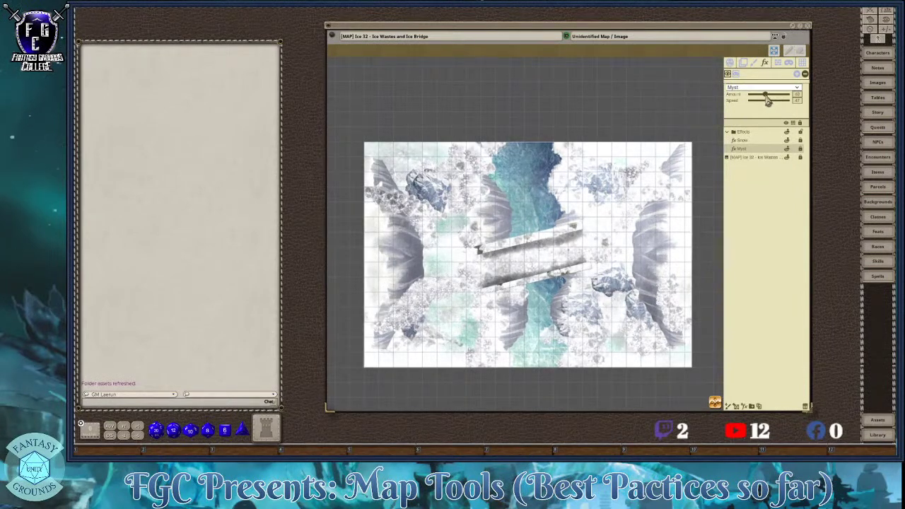
scroll(495, 263, up, 2)
scroll(495, 264, up, 2)
scroll(499, 220, down, 1)
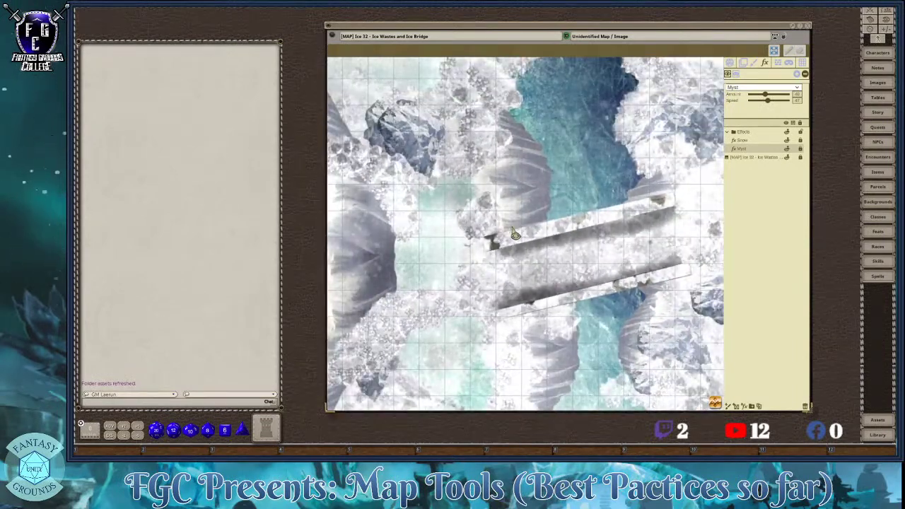
scroll(382, 250, up, 1)
scroll(382, 250, down, 1)
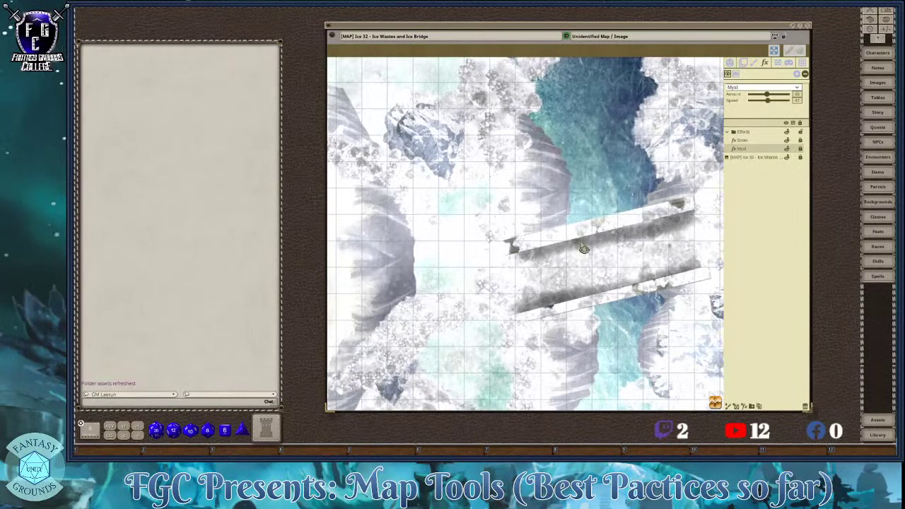
scroll(583, 248, down, 3)
scroll(541, 246, up, 4)
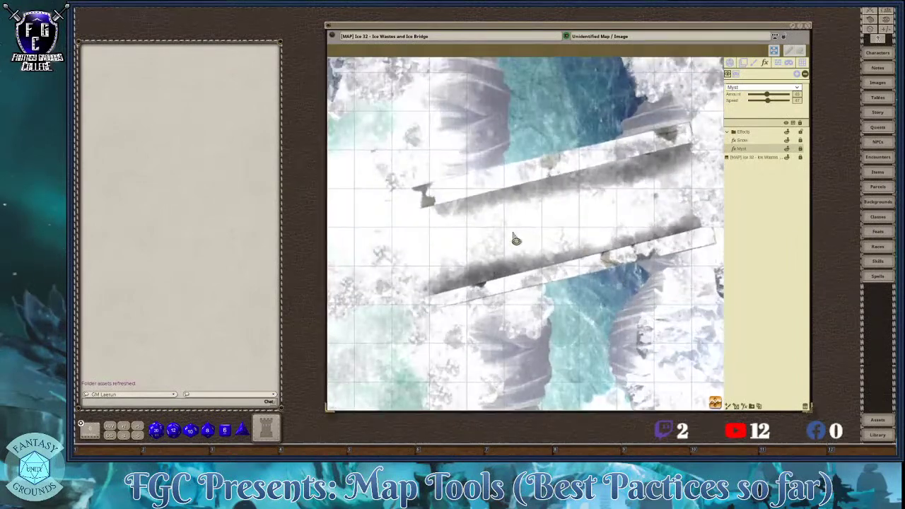
scroll(555, 252, down, 3)
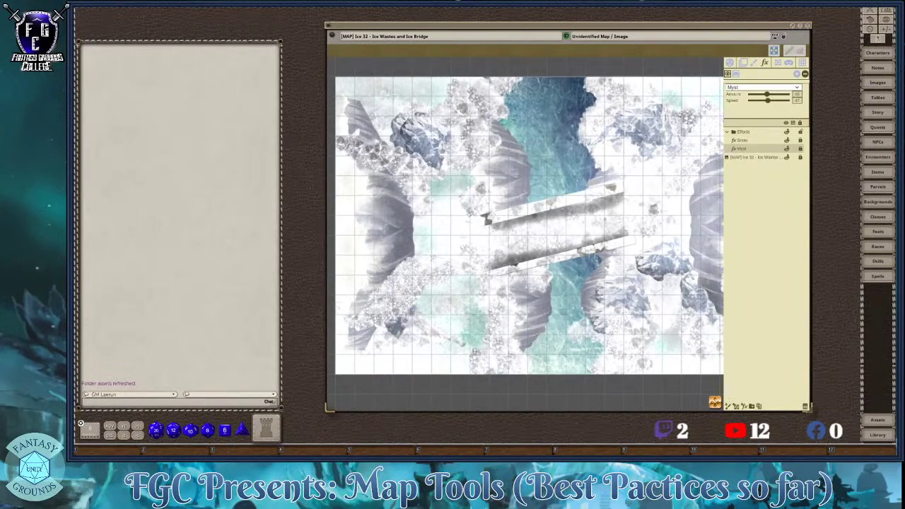
scroll(596, 207, up, 3)
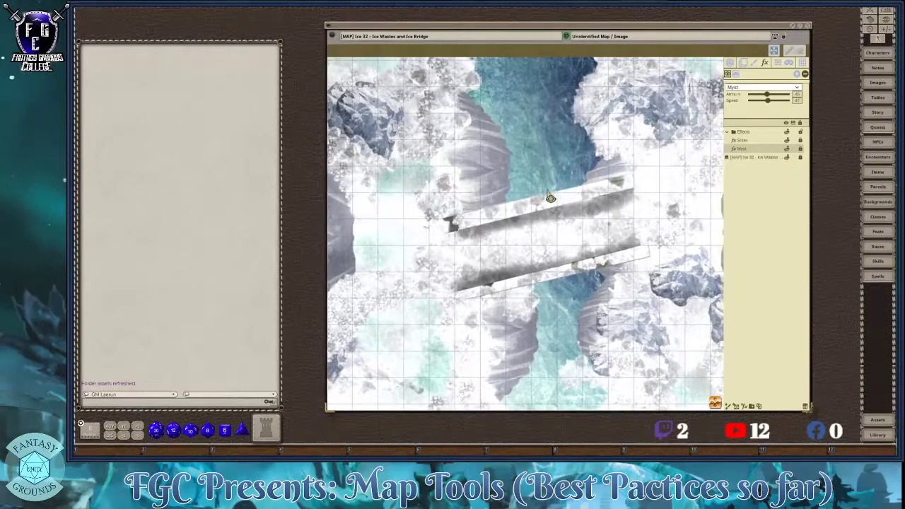
scroll(549, 198, down, 3)
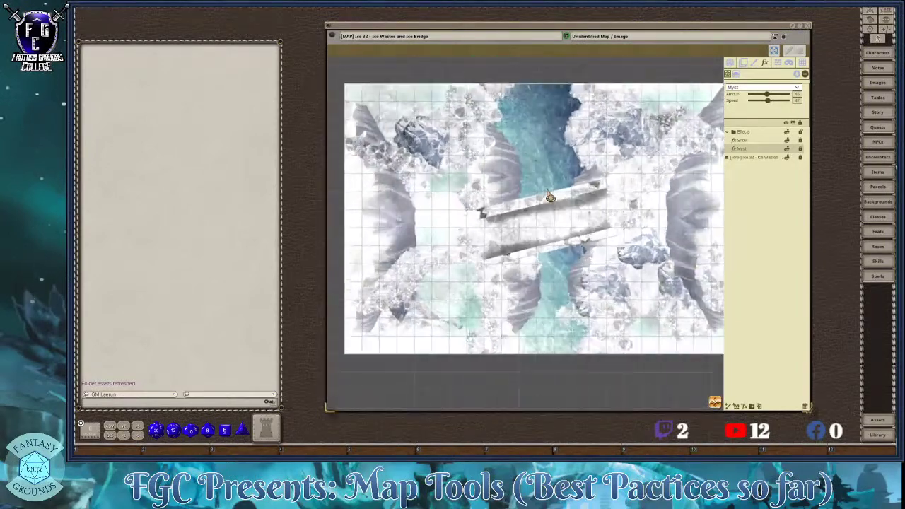
scroll(550, 198, up, 1)
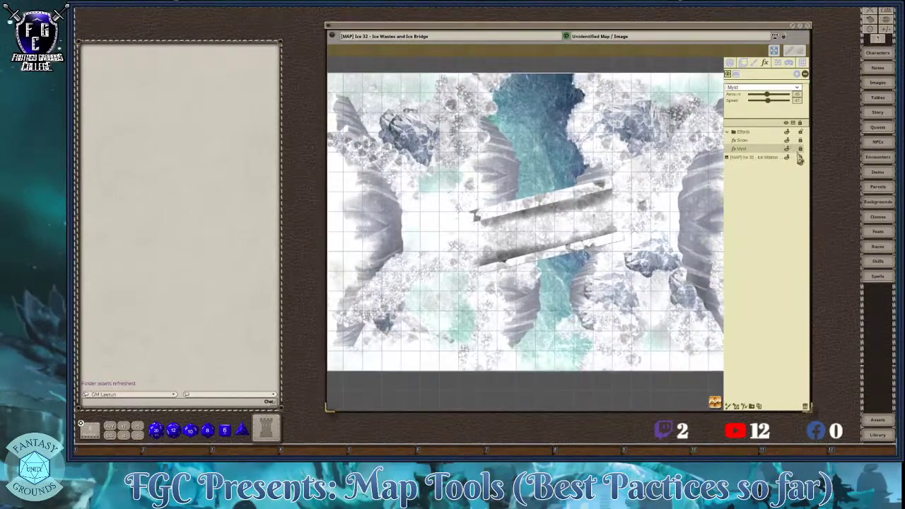
- Hide the whole Effects folder, check the layers inside it and leave the folder collapsed
click(727, 134)
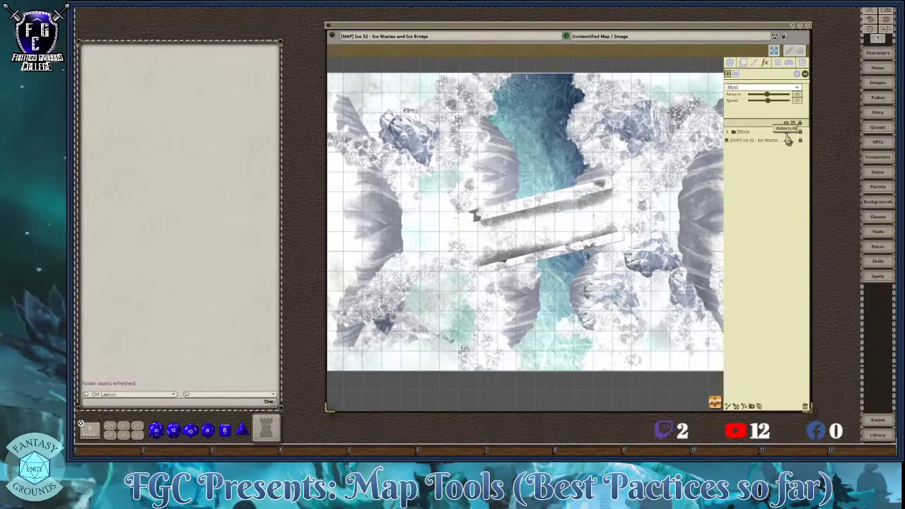
click(788, 140)
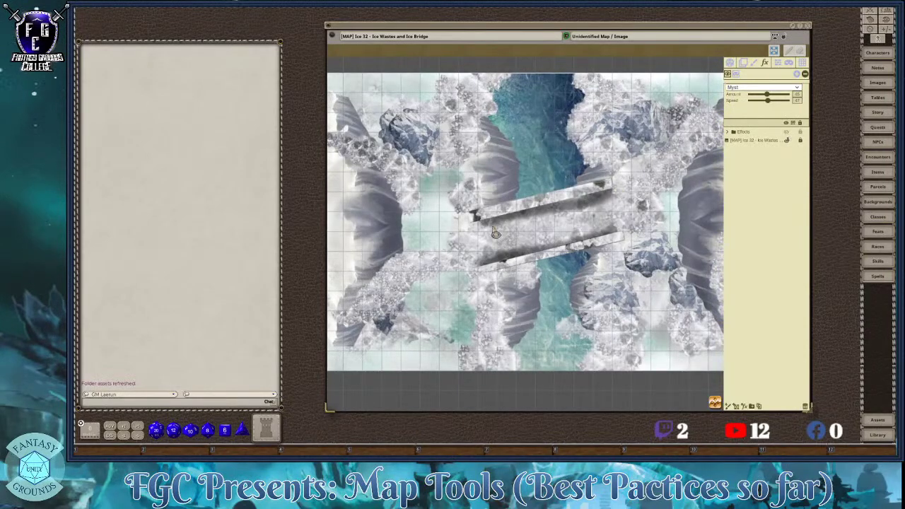
click(728, 134)
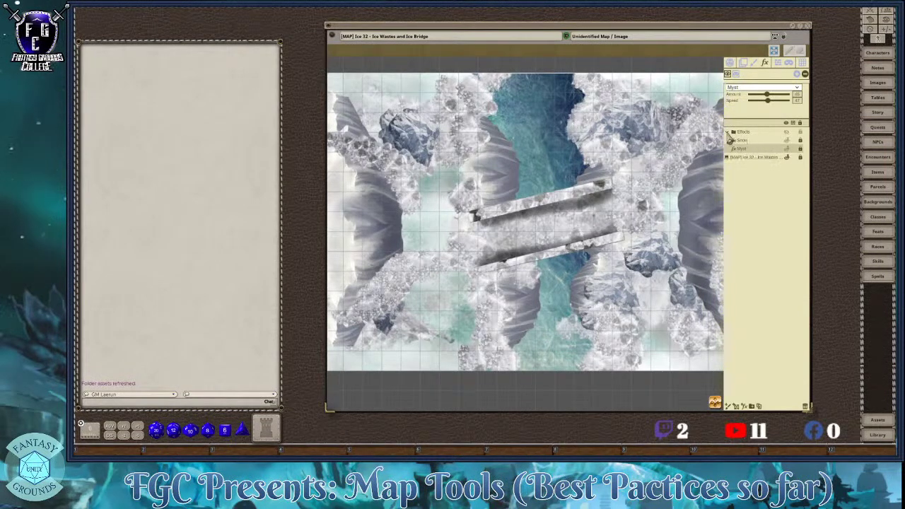
click(729, 135)
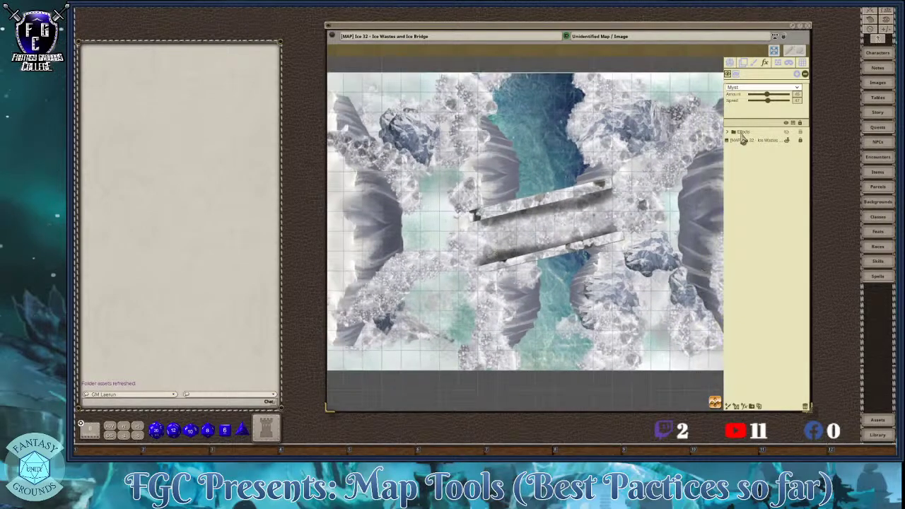
- Add an FX layer with the Water effect type above the Effects folder and inspect its ripple across the map
drag(508, 177, 475, 245)
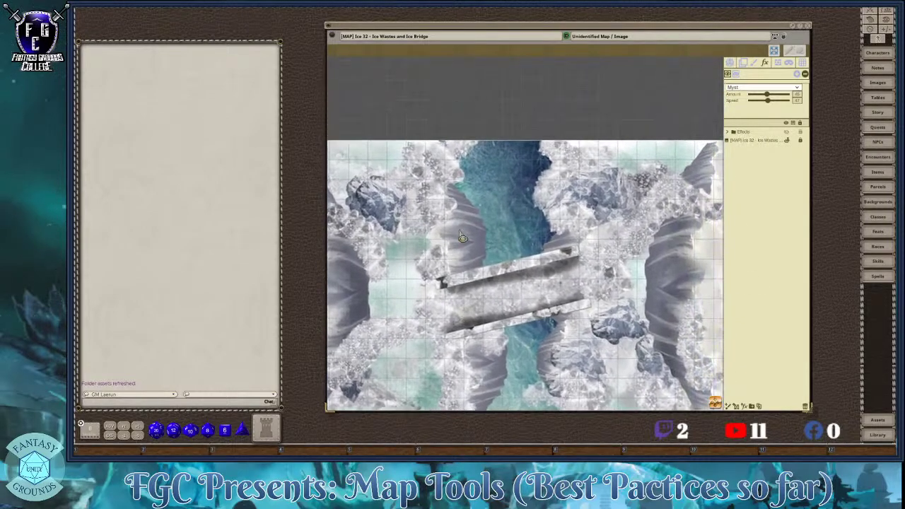
scroll(429, 187, up, 2)
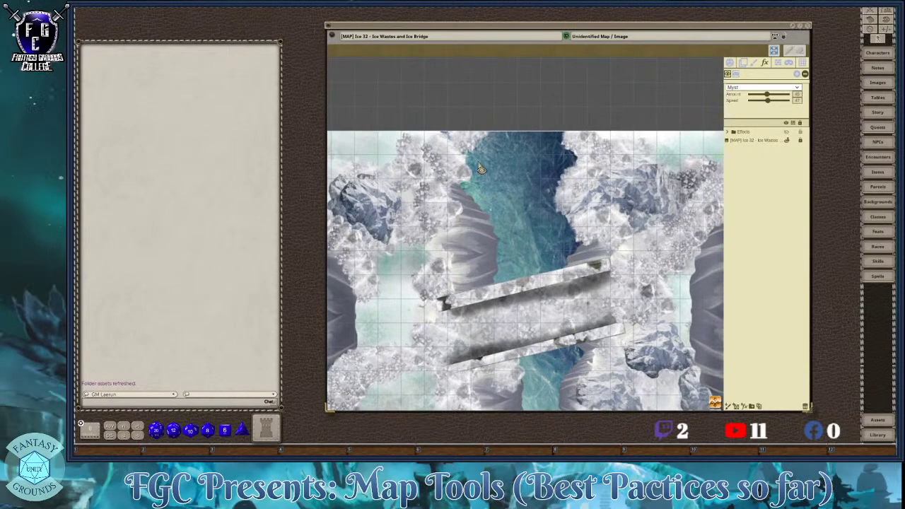
scroll(525, 274, down, 2)
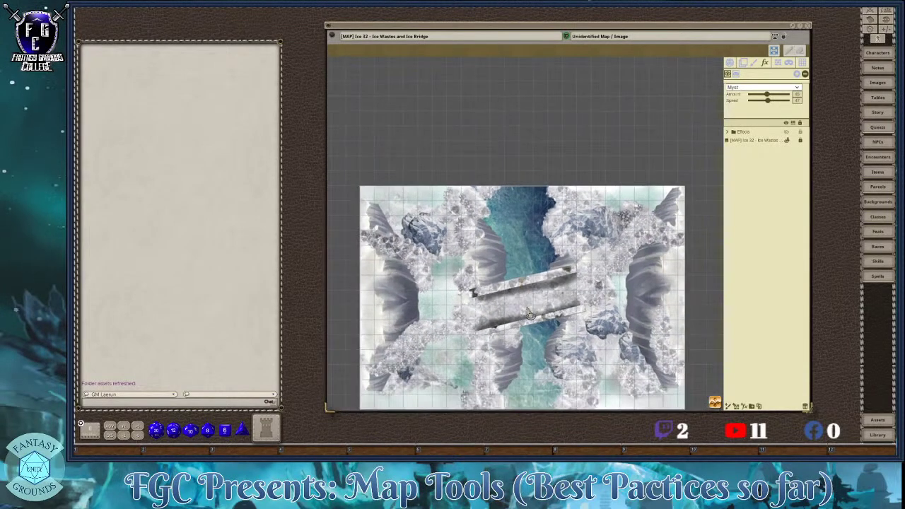
scroll(519, 242, up, 2)
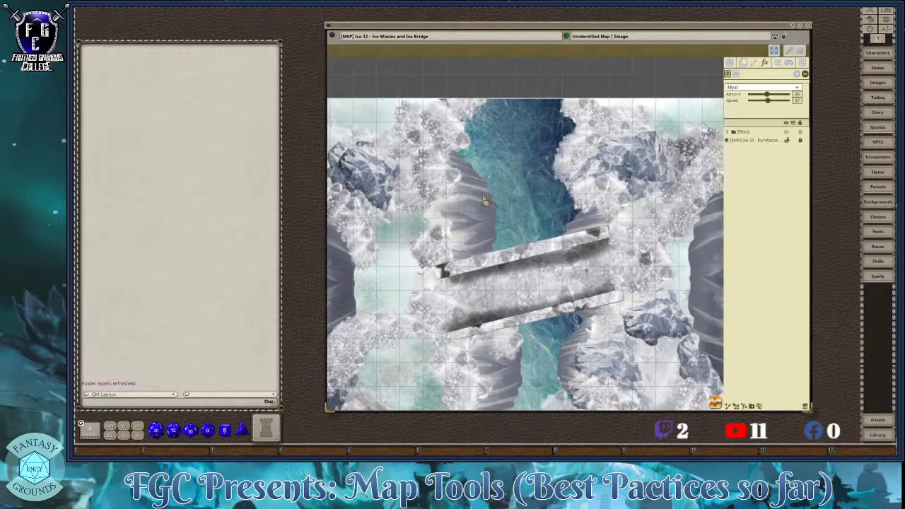
scroll(576, 269, down, 2)
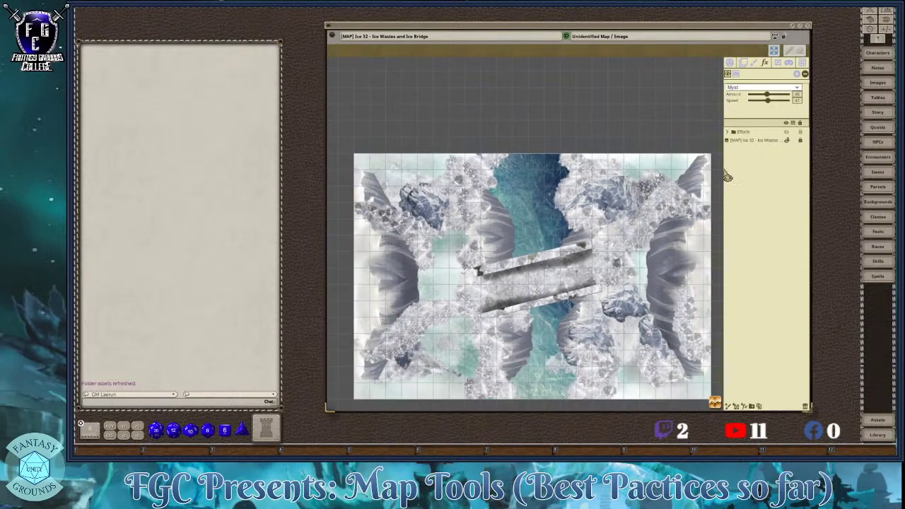
click(743, 407)
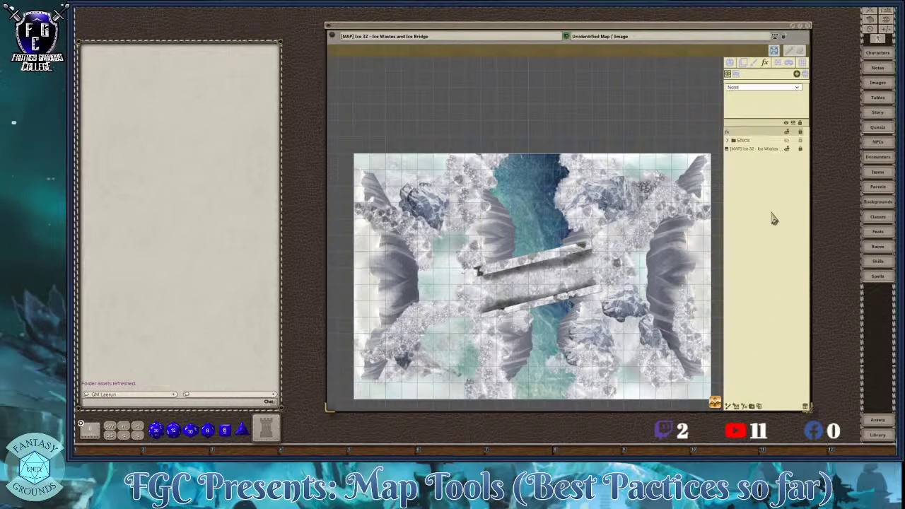
click(796, 87)
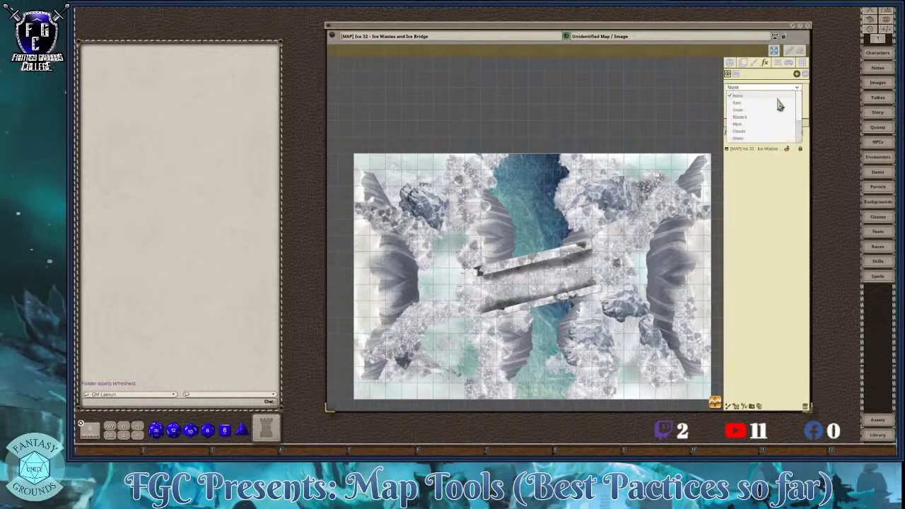
click(739, 137)
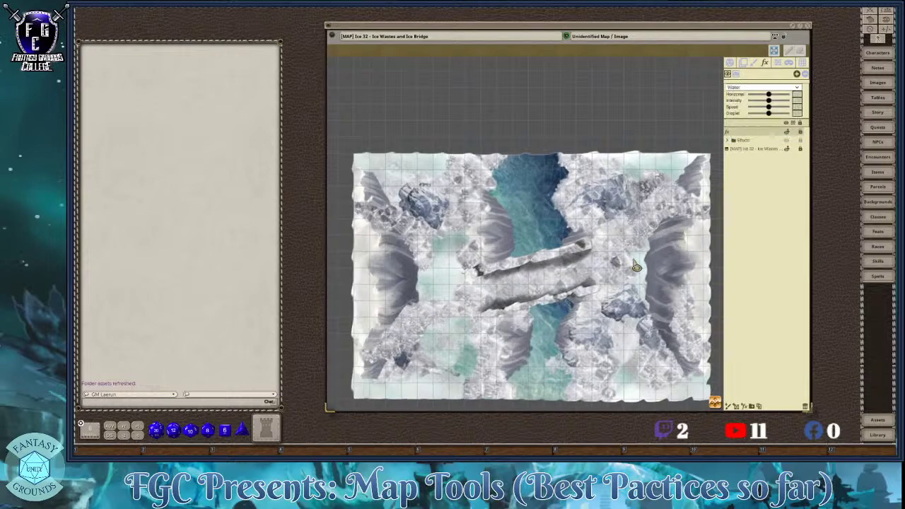
scroll(647, 318, down, 2)
scroll(652, 326, up, 1)
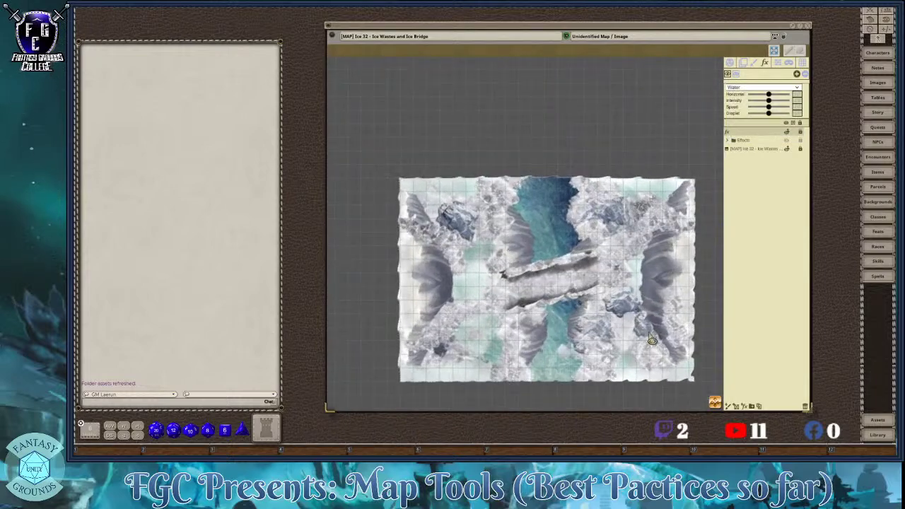
scroll(652, 336, up, 1)
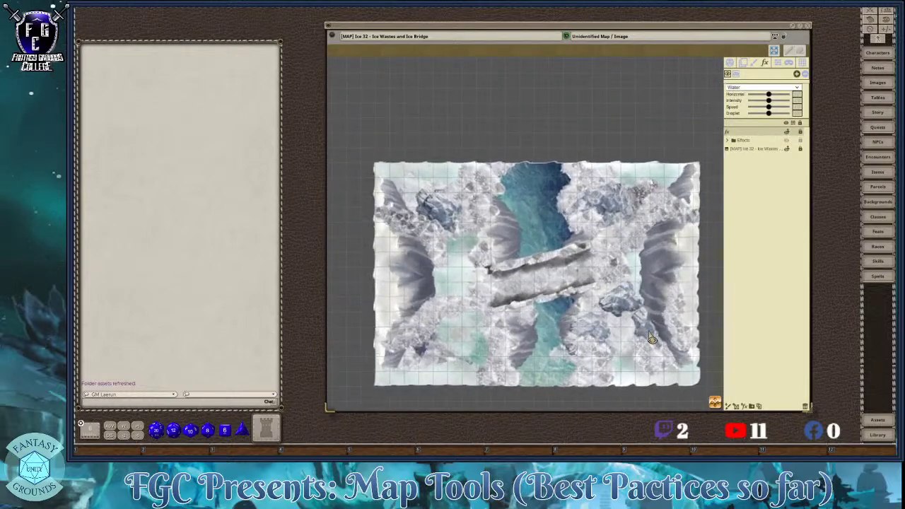
scroll(647, 333, down, 1)
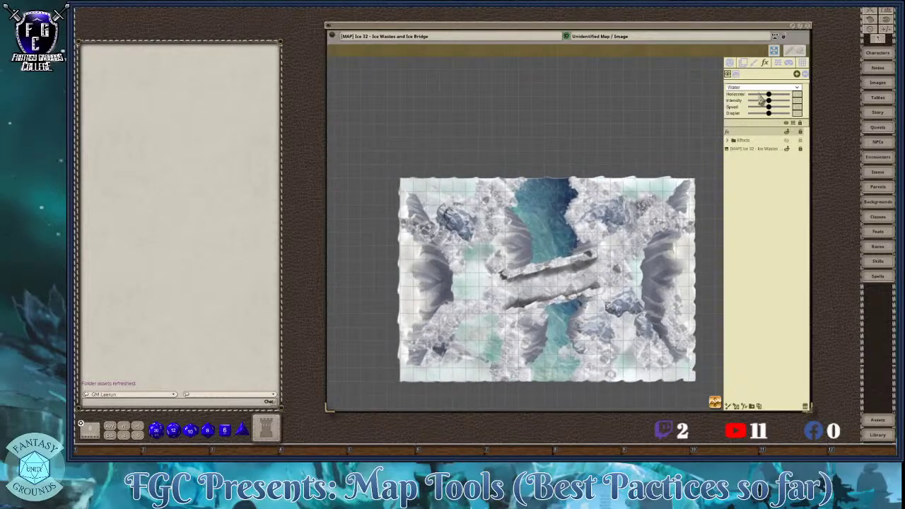
- Mask the Water effect completely and reveal it with a freehand outline over the river section above the ice bridge
click(797, 79)
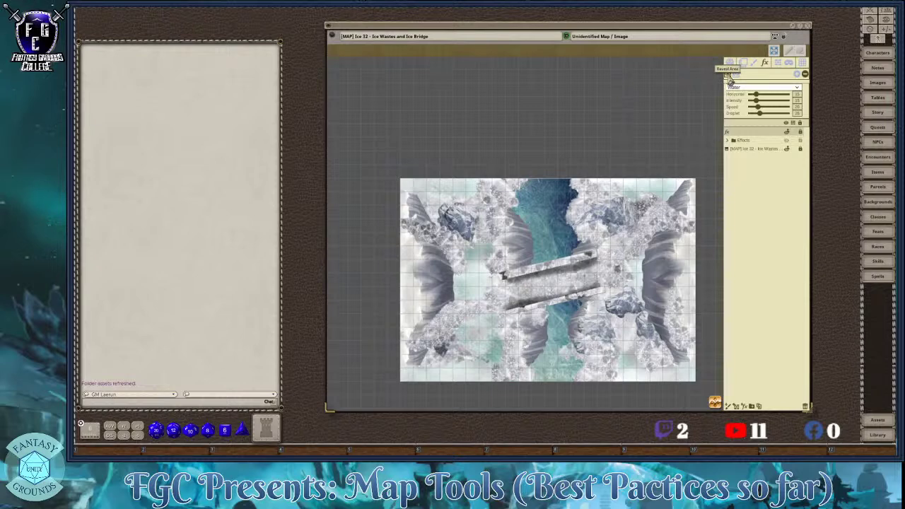
click(728, 75)
scroll(544, 237, up, 3)
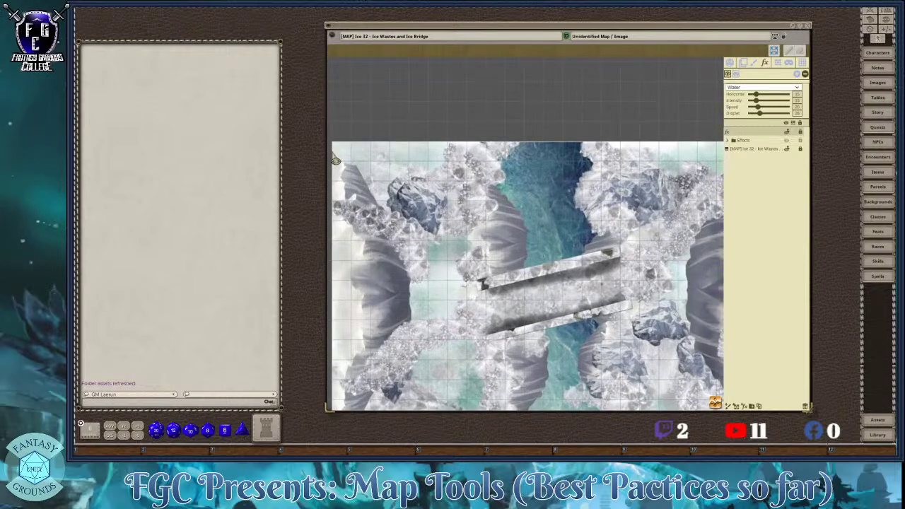
scroll(571, 253, up, 2)
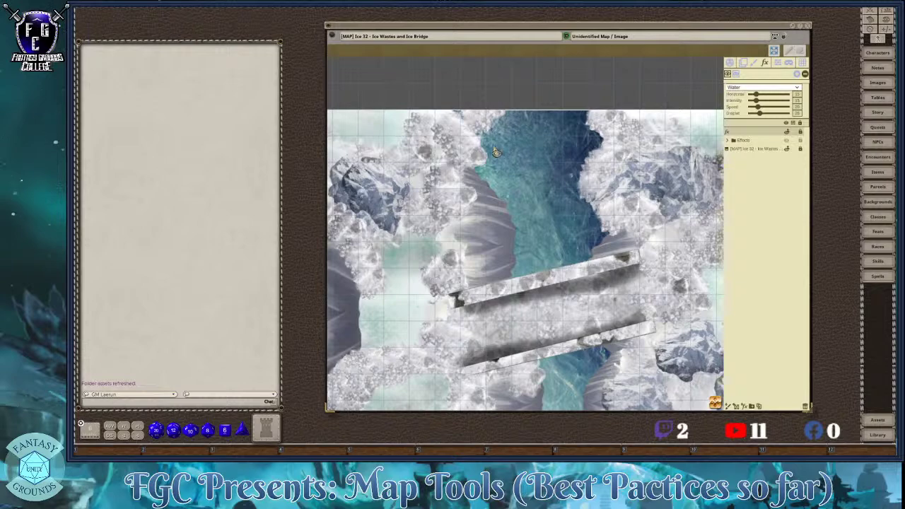
scroll(576, 325, down, 2)
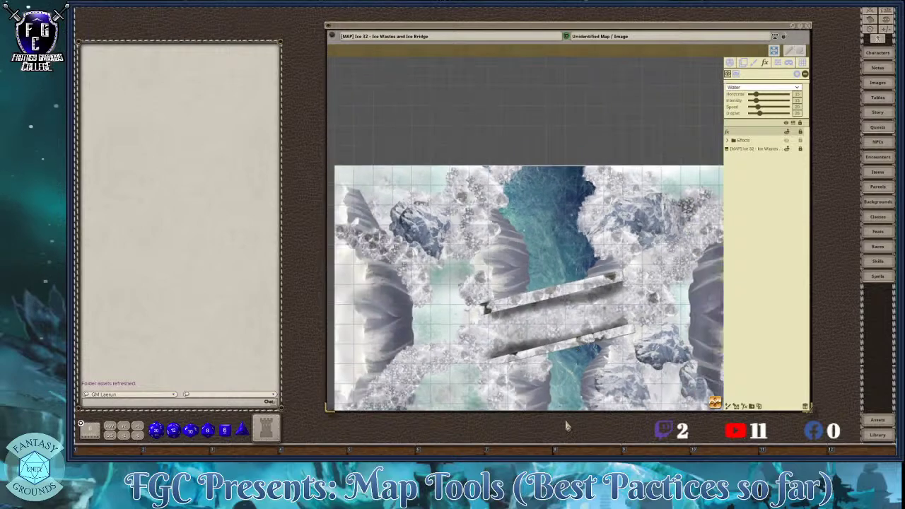
scroll(555, 252, up, 2)
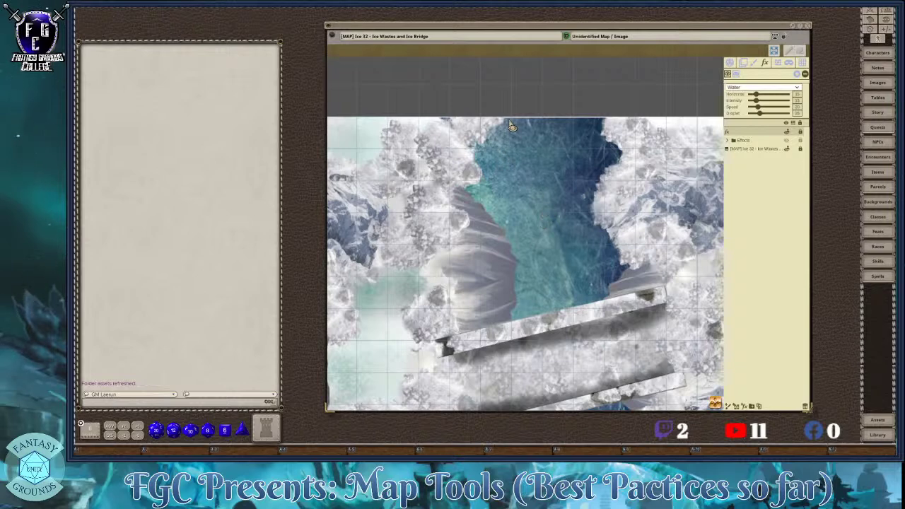
mouse_move(502, 147)
mouse_down()
mouse_move(493, 189)
mouse_move(529, 255)
mouse_move(524, 311)
mouse_move(561, 311)
mouse_move(598, 290)
mouse_move(610, 254)
mouse_move(586, 178)
mouse_move(597, 152)
mouse_move(591, 126)
mouse_up()
scroll(574, 281, down, 1)
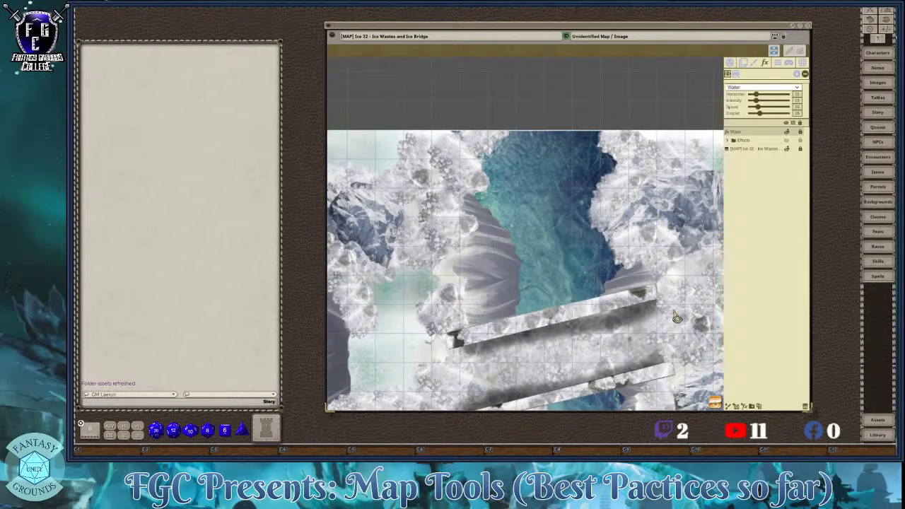
- Reveal the Water effect with a freehand outline over the river section below the ice bridge and inspect the ripple there
drag(718, 413, 572, 363)
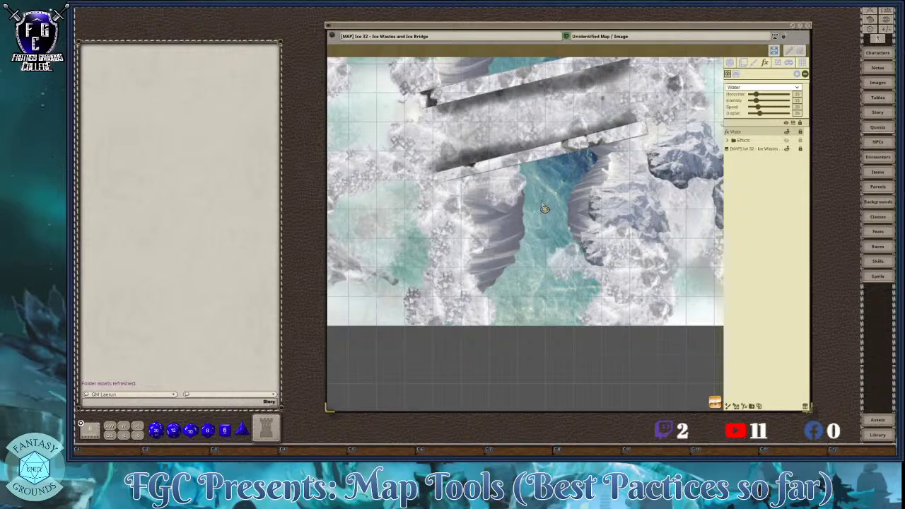
scroll(548, 266, up, 3)
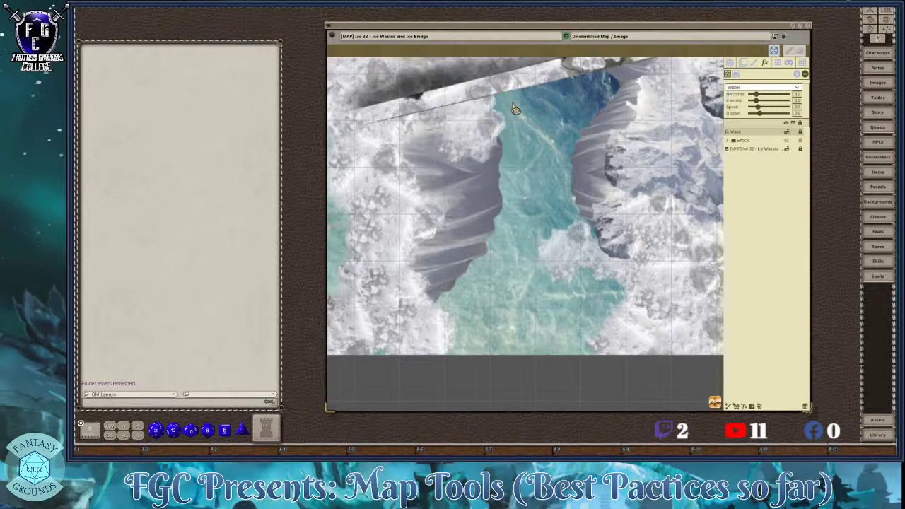
drag(514, 99, 529, 101)
mouse_move(602, 94)
mouse_down()
mouse_move(564, 166)
mouse_move(563, 228)
mouse_move(541, 262)
mouse_move(548, 292)
mouse_move(591, 291)
mouse_move(596, 316)
mouse_move(562, 342)
mouse_move(495, 354)
mouse_move(465, 332)
mouse_move(459, 299)
mouse_move(486, 267)
mouse_move(508, 186)
mouse_up()
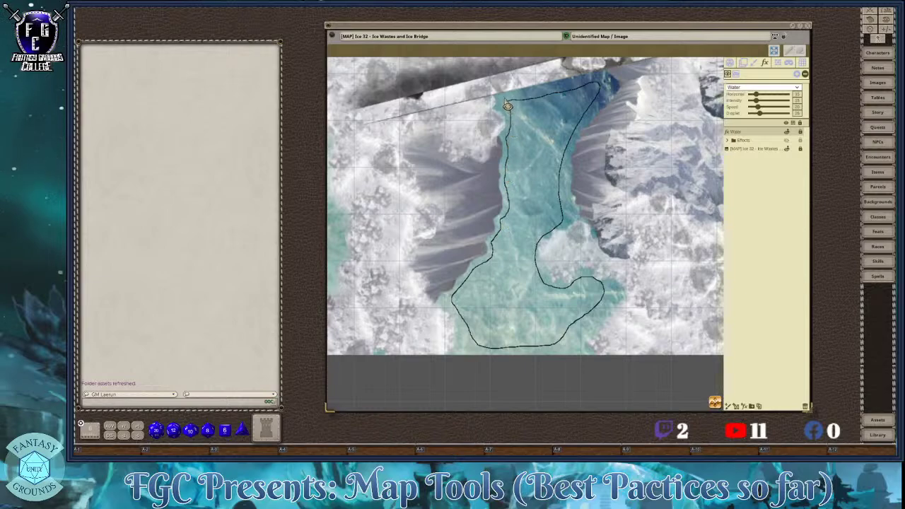
drag(507, 103, 509, 101)
scroll(547, 270, down, 2)
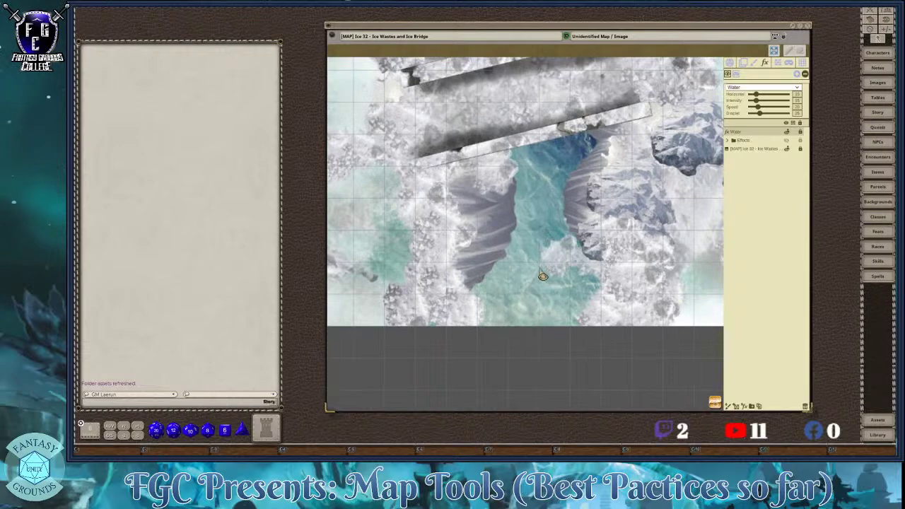
scroll(525, 256, up, 2)
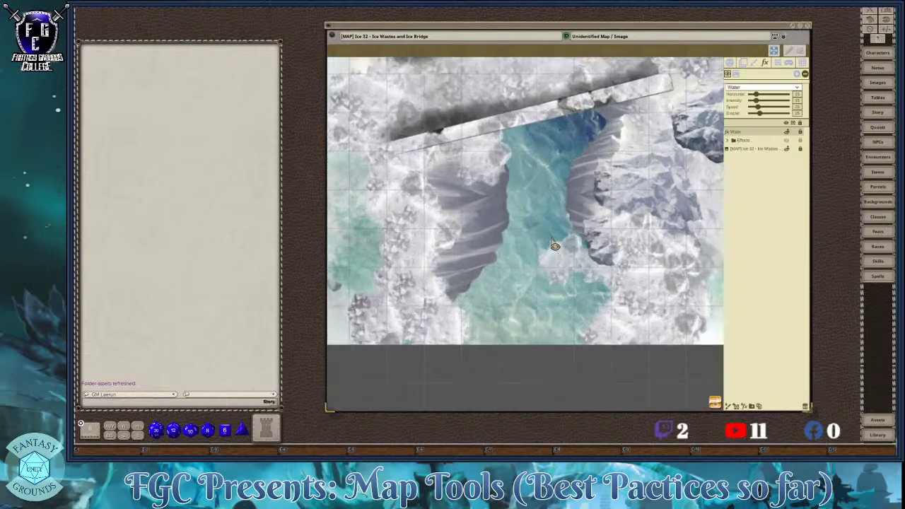
scroll(545, 296, down, 2)
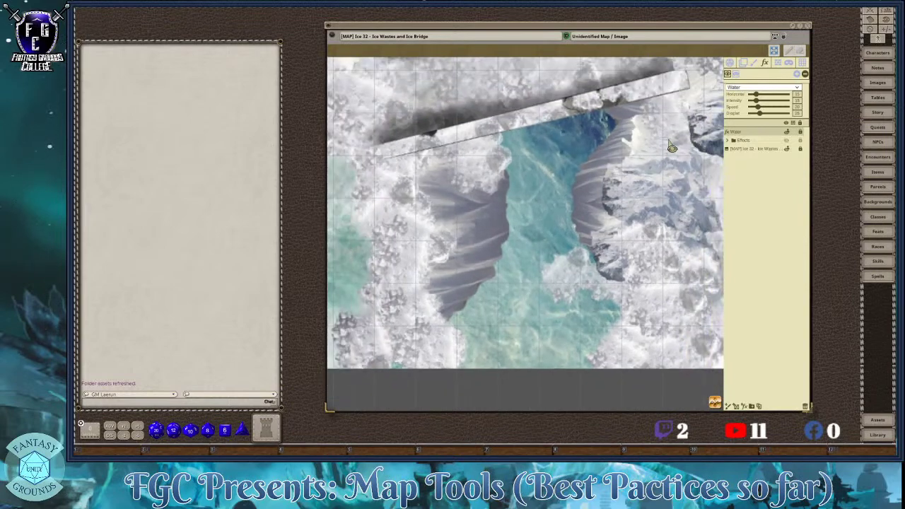
scroll(533, 220, down, 3)
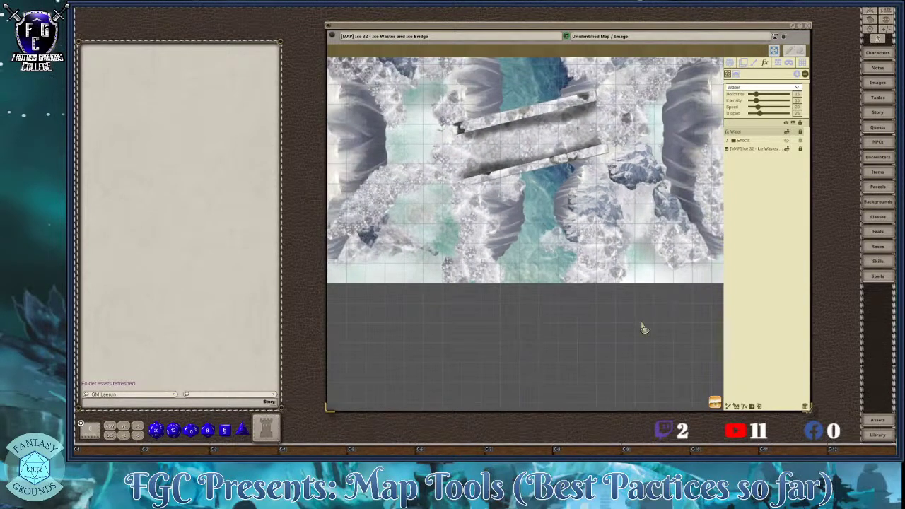
- Lower the Water effect's horizontal, intensity, speed and droplet settings close to their minimum and inspect the river around the bridge
drag(715, 401, 710, 371)
scroll(592, 304, down, 1)
scroll(594, 307, down, 1)
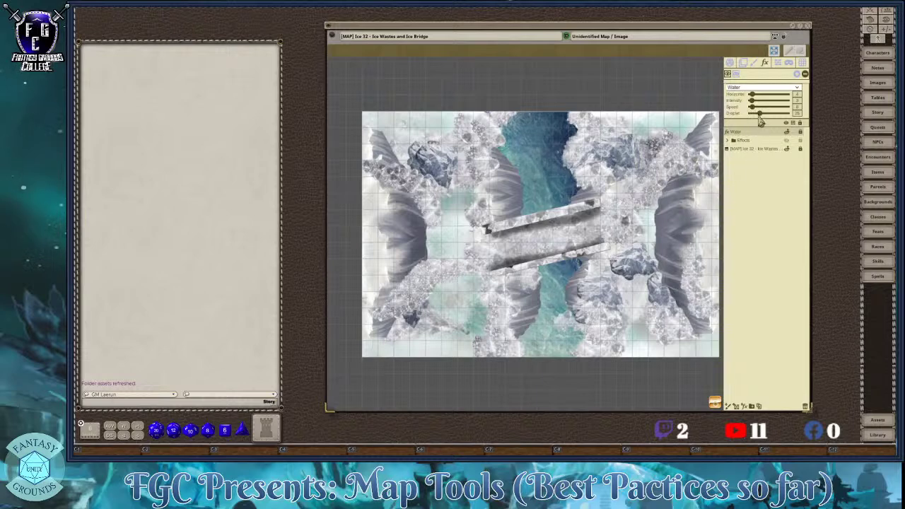
drag(761, 120, 755, 122)
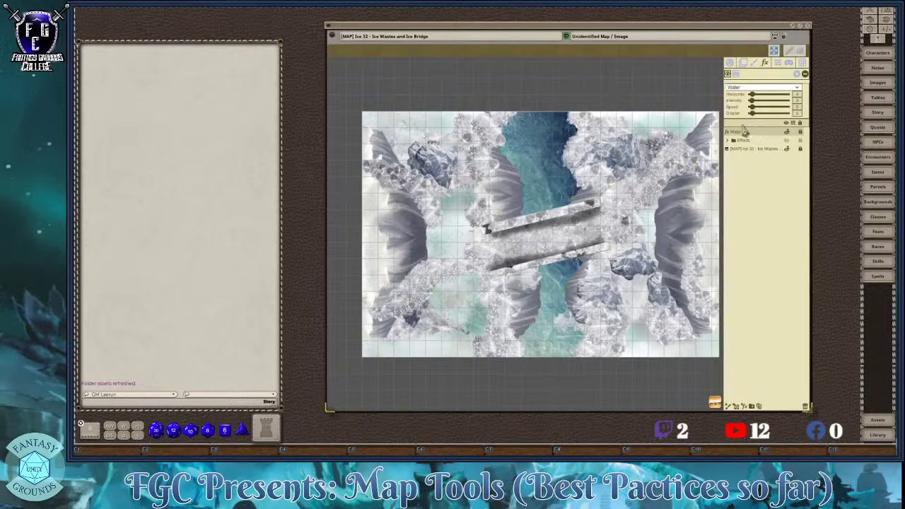
scroll(544, 134, up, 4)
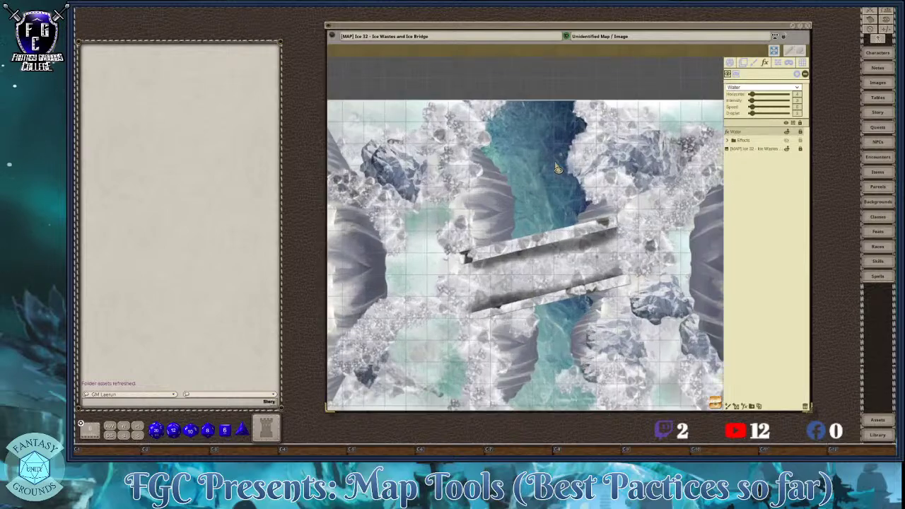
scroll(558, 217, up, 1)
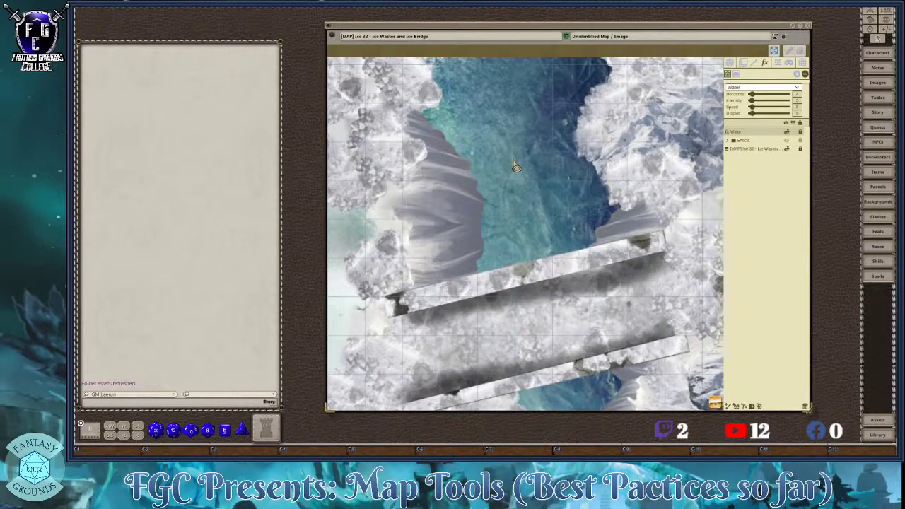
scroll(498, 161, down, 3)
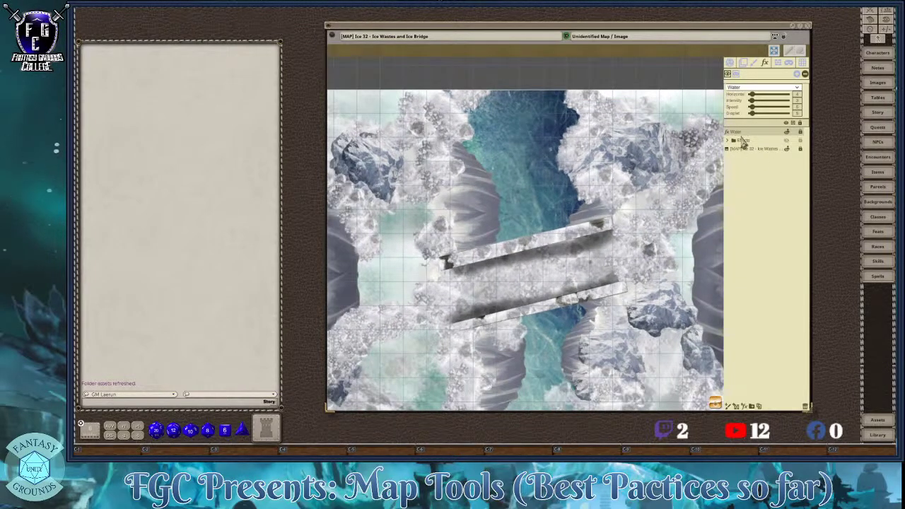
- Move the Water layer into the Effects folder, check the layers inside it and leave the folder collapsed
drag(738, 133, 741, 140)
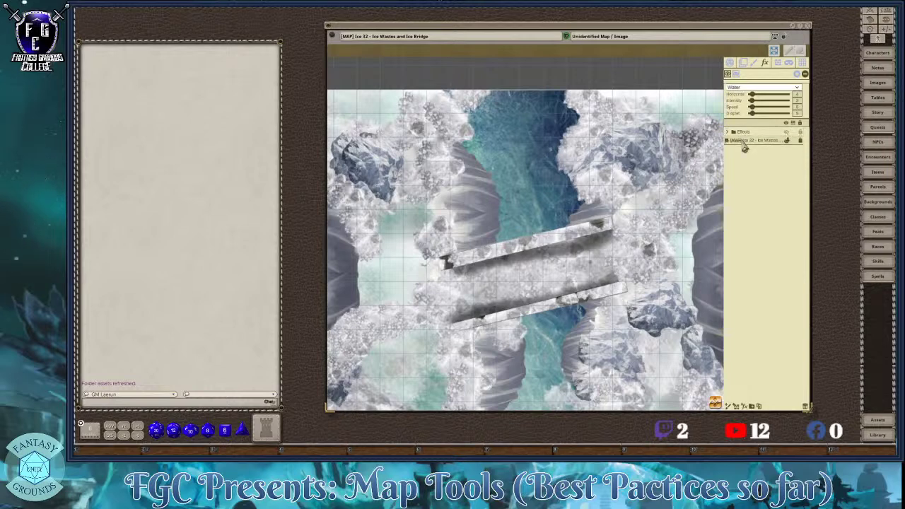
click(741, 135)
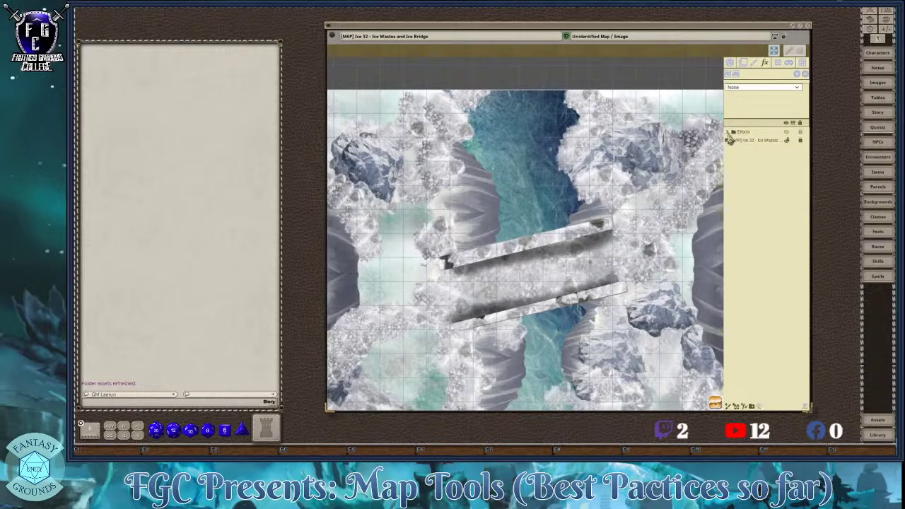
click(727, 135)
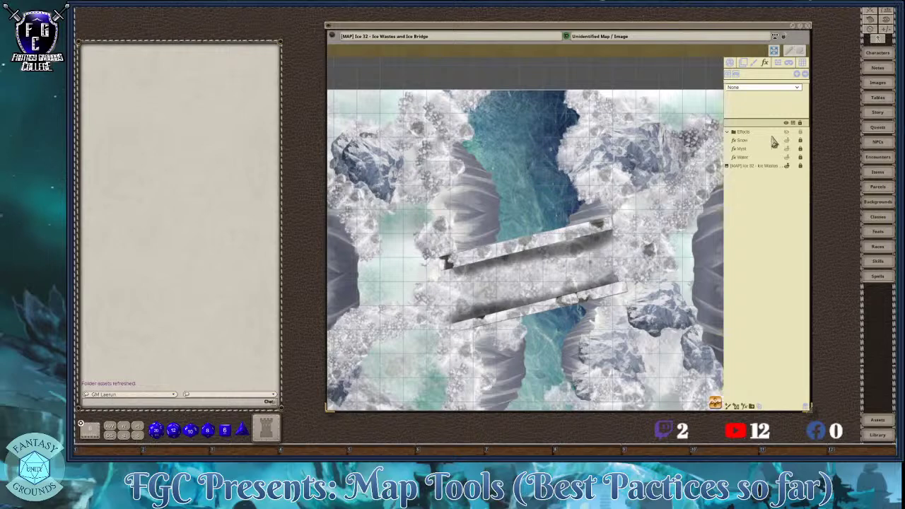
click(728, 133)
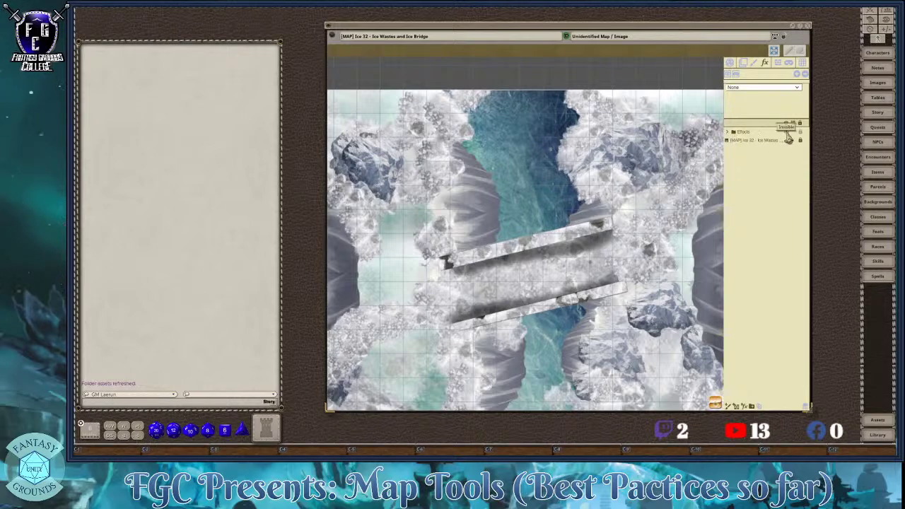
- Show the Effects folder, inspect the combined snow, mist and water effects over the map and check the folder's layers
click(787, 133)
scroll(629, 314, down, 2)
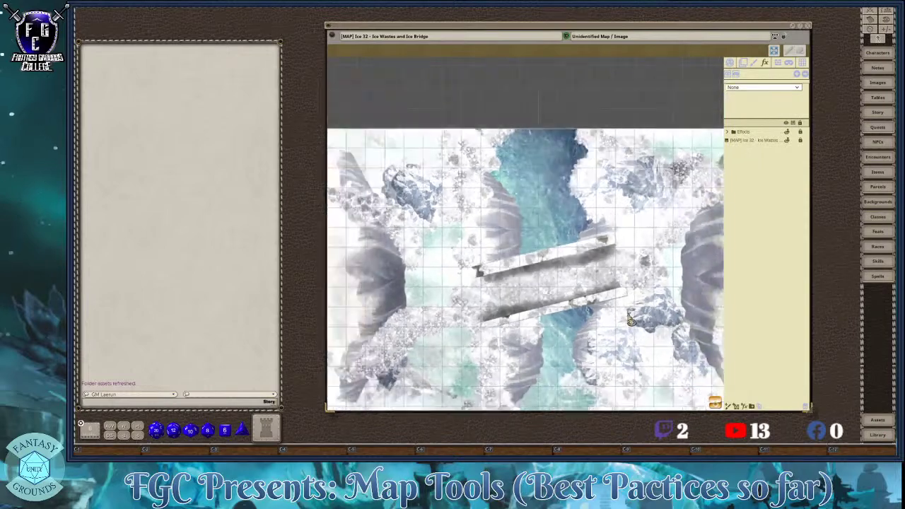
scroll(630, 315, up, 1)
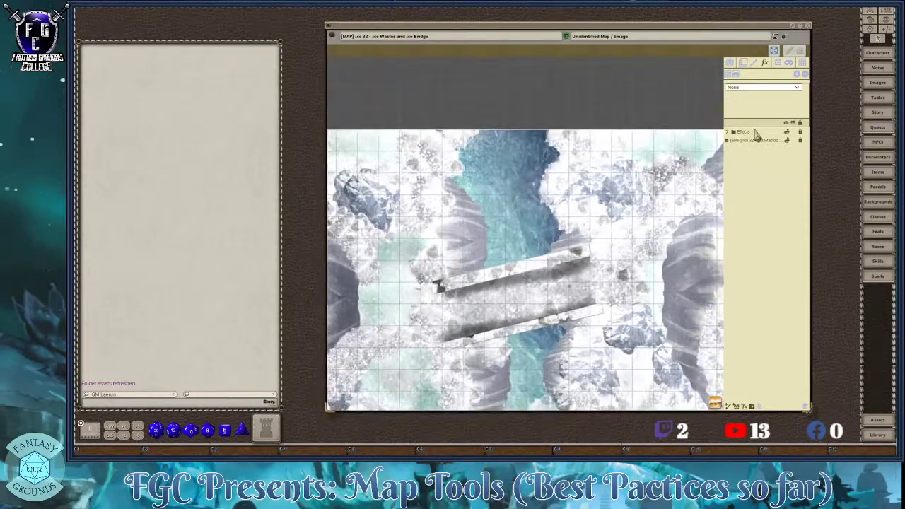
scroll(689, 267, down, 1)
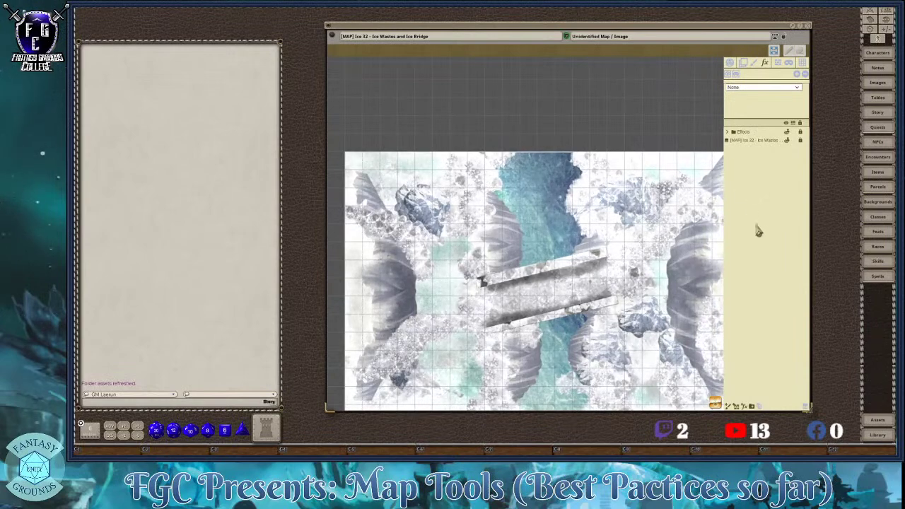
scroll(555, 331, up, 2)
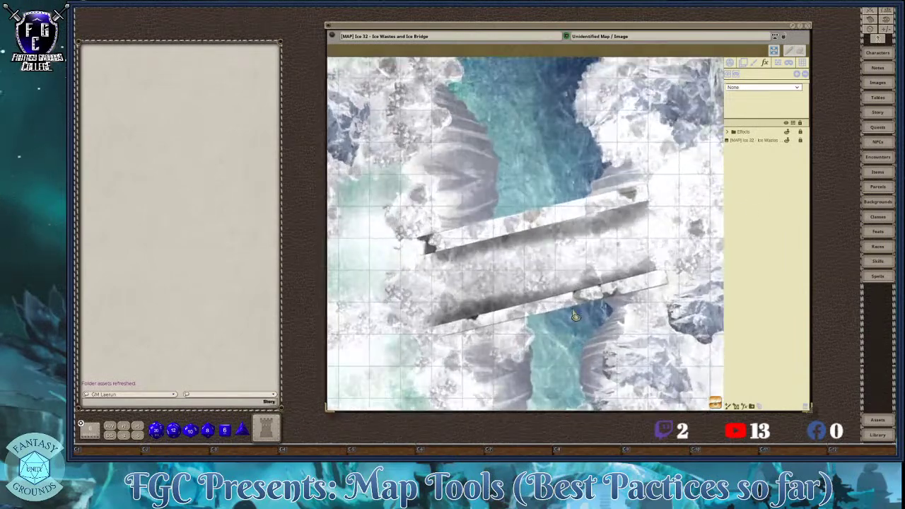
scroll(565, 322, down, 1)
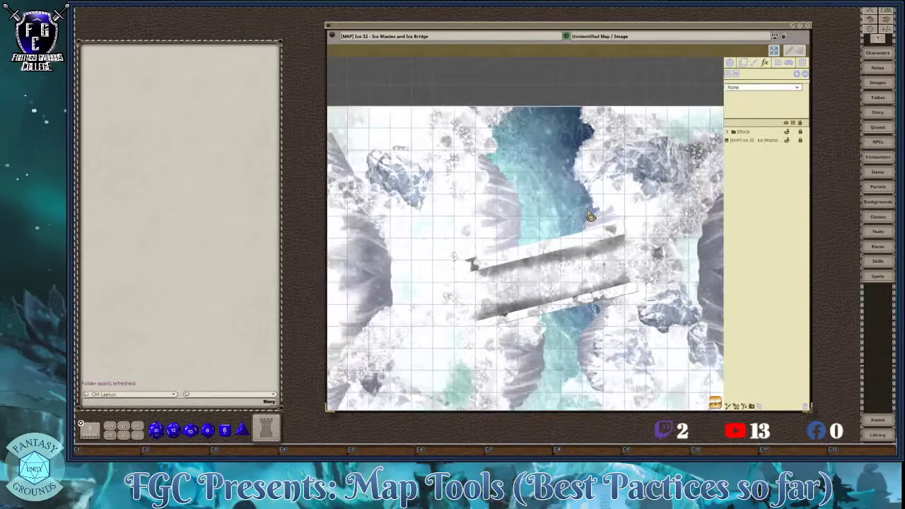
scroll(686, 336, down, 3)
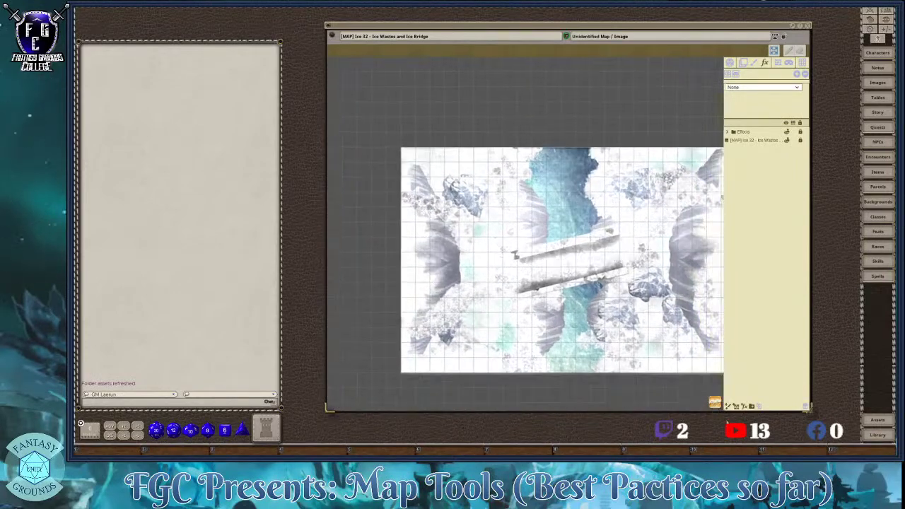
click(730, 133)
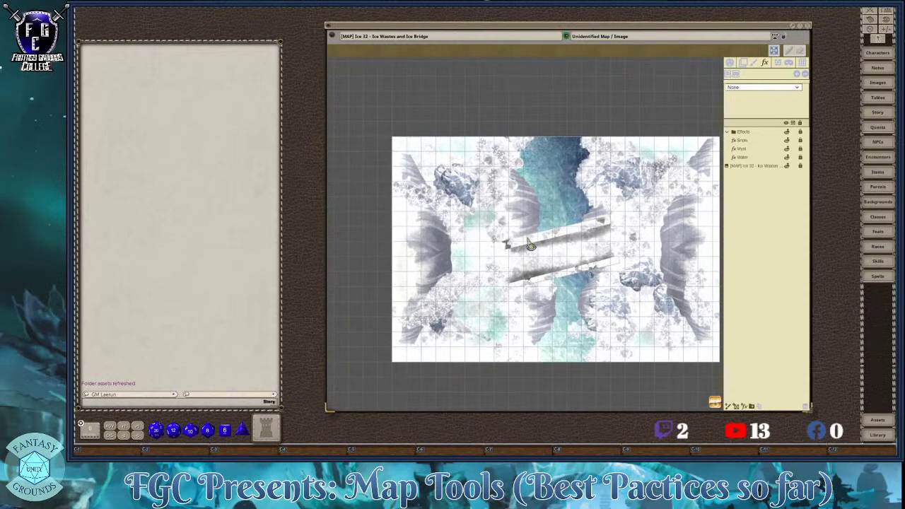
click(732, 135)
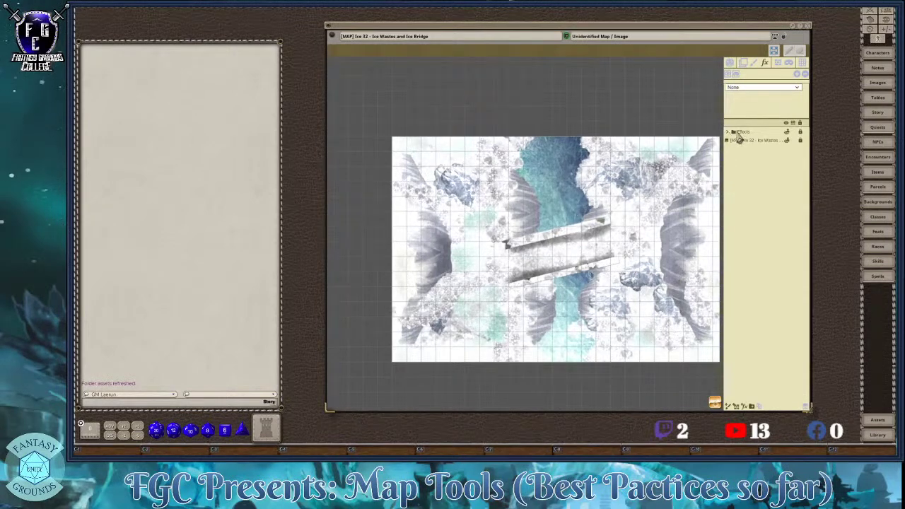
- Hide the Effects folder and look over the bare map close up and from afar
click(786, 133)
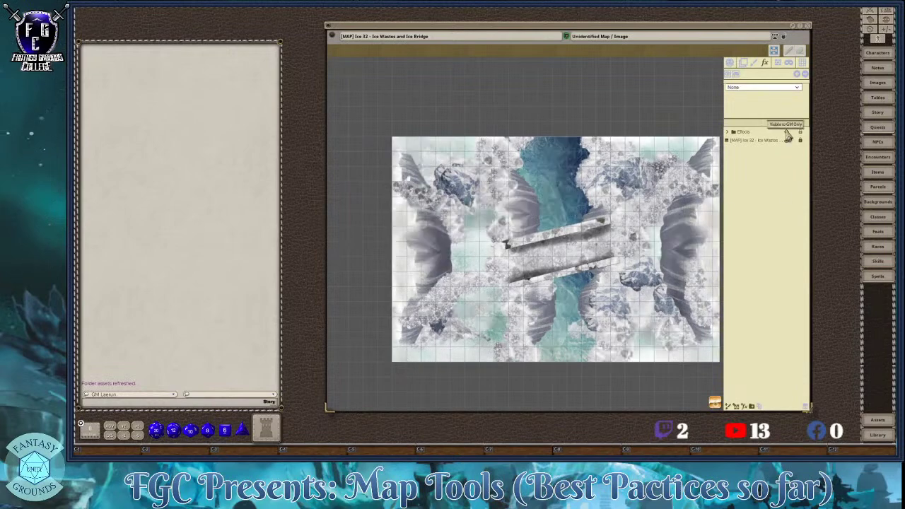
scroll(533, 268, up, 1)
scroll(532, 267, up, 3)
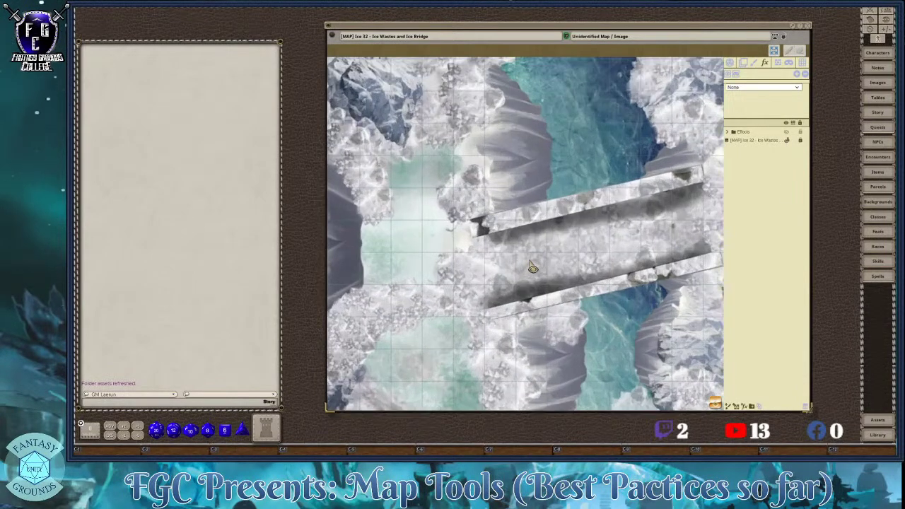
scroll(580, 264, down, 4)
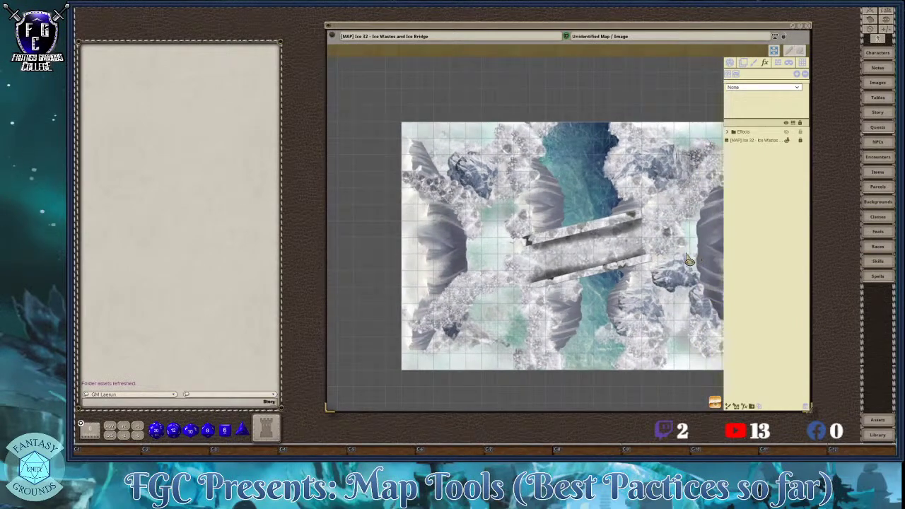
scroll(684, 255, up, 3)
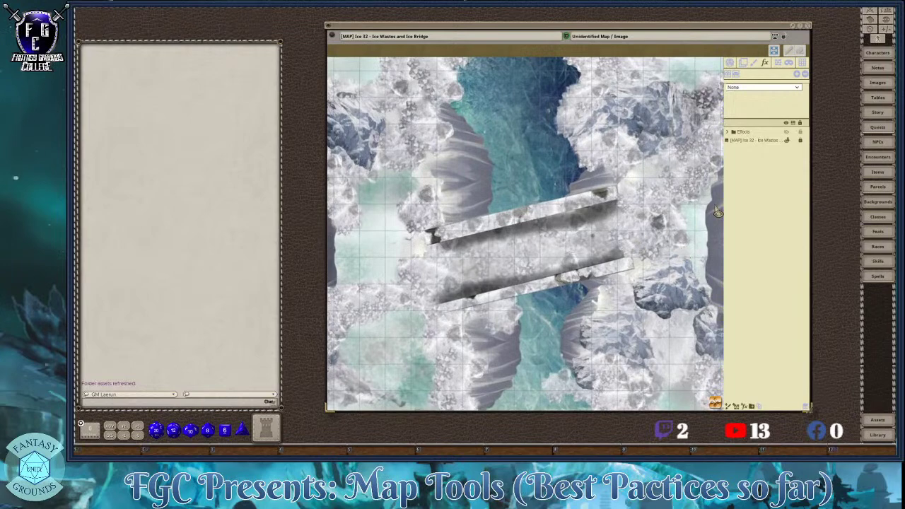
scroll(688, 221, down, 1)
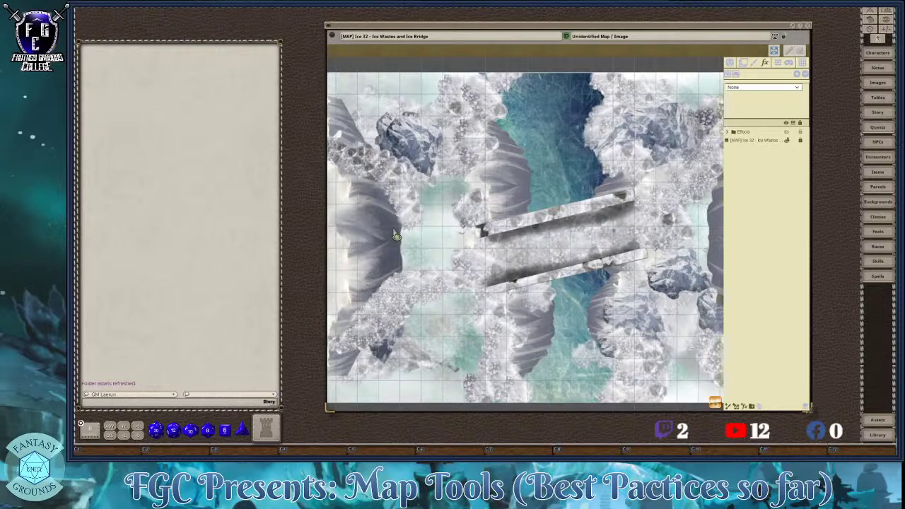
scroll(461, 169, down, 2)
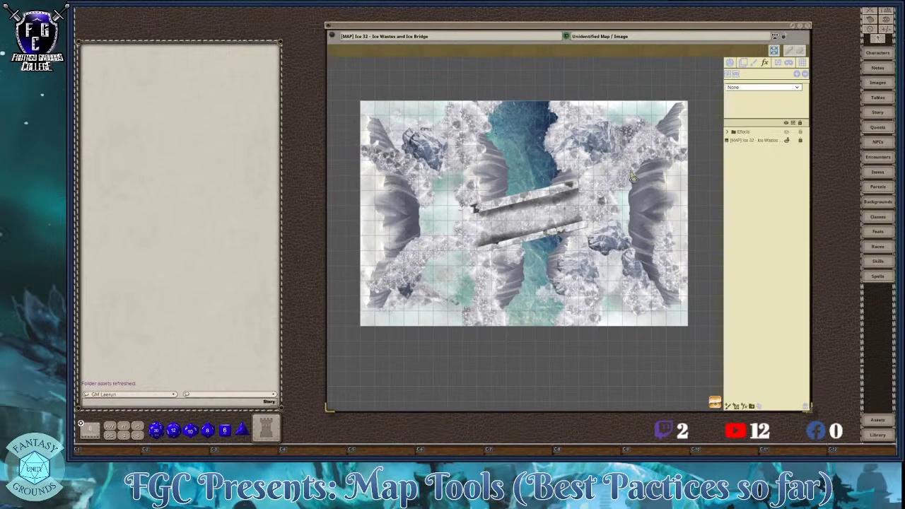
- Trace a terrain line-of-sight shape along the snowy outer edge of the ridge at the map's west side
click(779, 65)
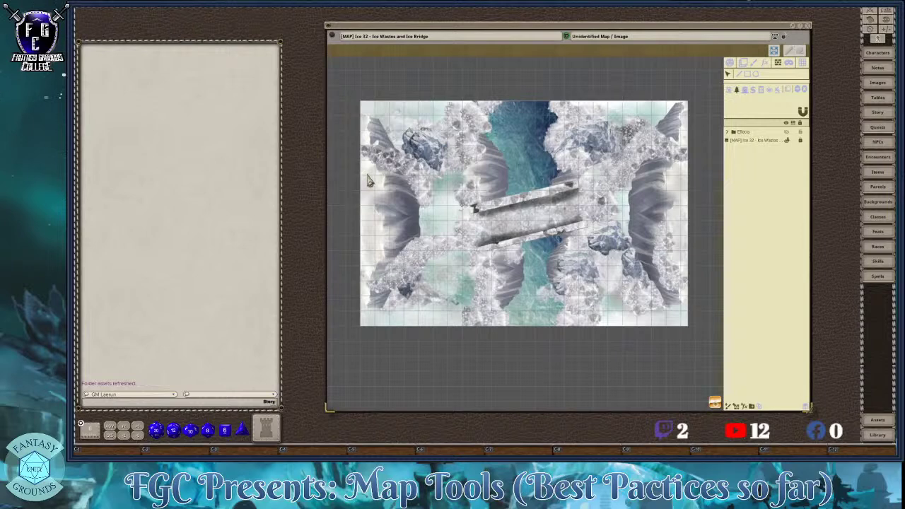
scroll(371, 180, up, 3)
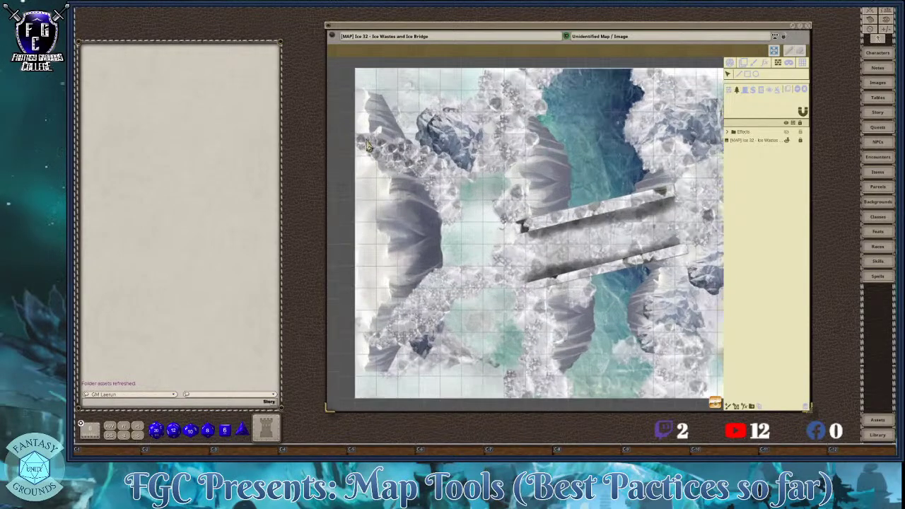
scroll(368, 146, down, 1)
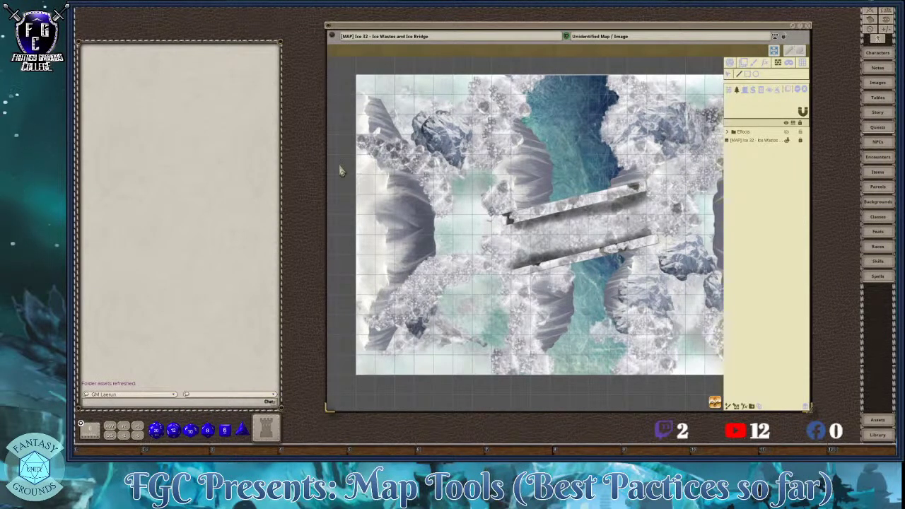
scroll(364, 162, up, 4)
scroll(364, 162, up, 2)
mouse_move(366, 130)
mouse_down()
mouse_move(388, 133)
mouse_move(443, 192)
mouse_move(446, 238)
mouse_move(418, 268)
mouse_move(414, 298)
mouse_move(443, 335)
mouse_move(445, 357)
mouse_up()
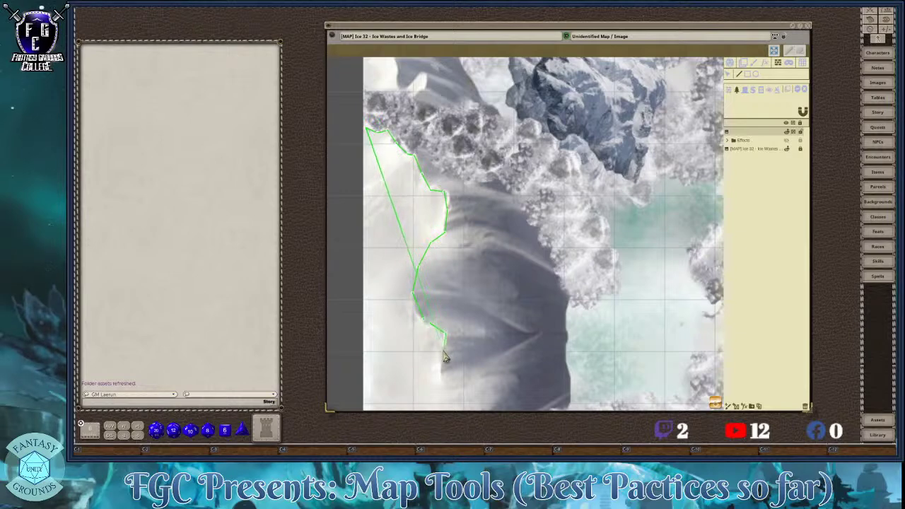
- Complete the line-of-sight polygon around the large snowfield on the map's west edge, following the cliff edge south and closing along the border
scroll(444, 359, down, 3)
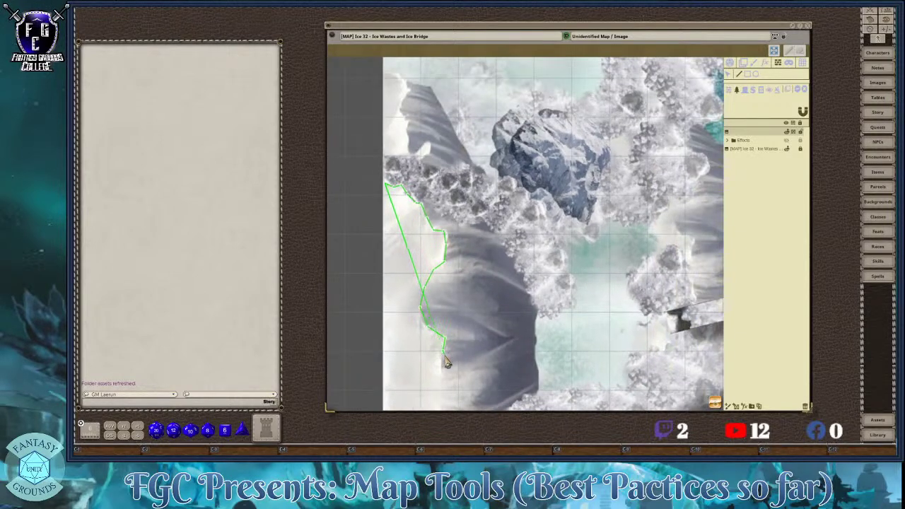
drag(442, 364, 453, 414)
scroll(445, 405, down, 3)
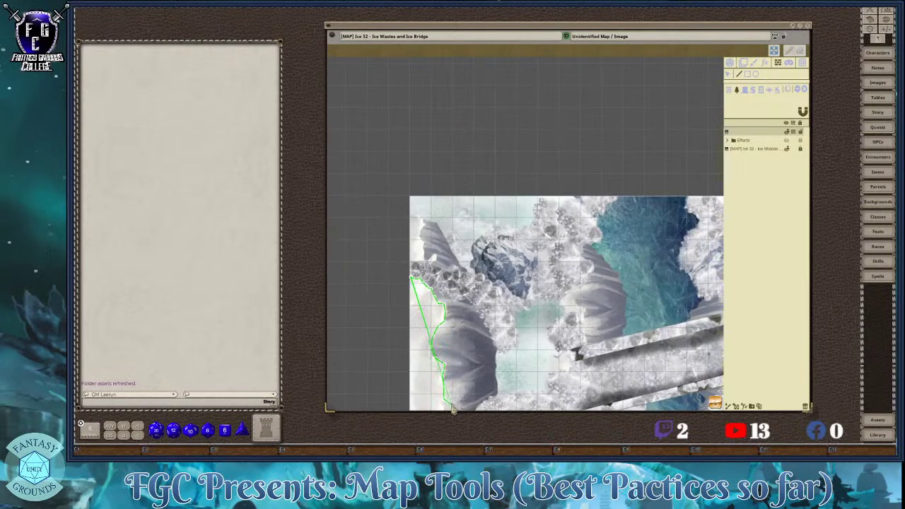
key(Up)
key(Up)
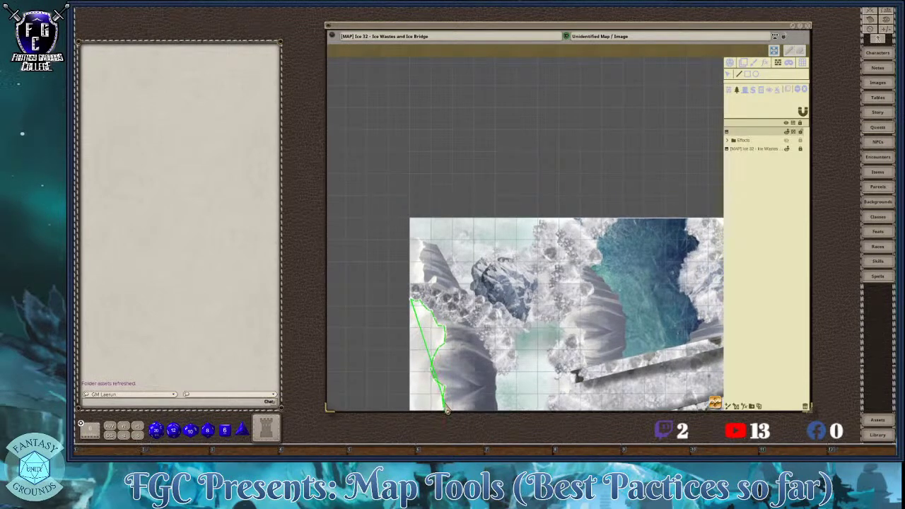
key(Down)
key(Down)
key(Down)
key(Down)
key(Down)
key(Down)
key(Down)
key(Down)
key(Down)
key(Down)
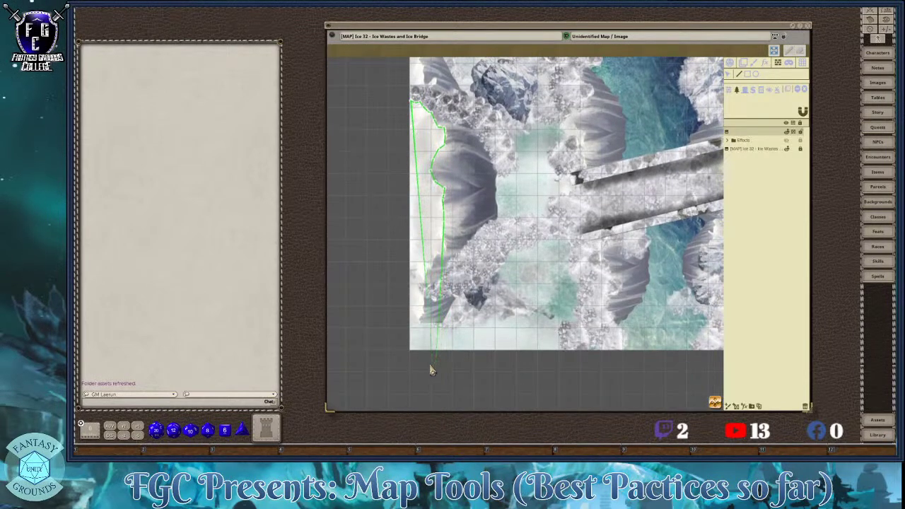
scroll(434, 275, up, 2)
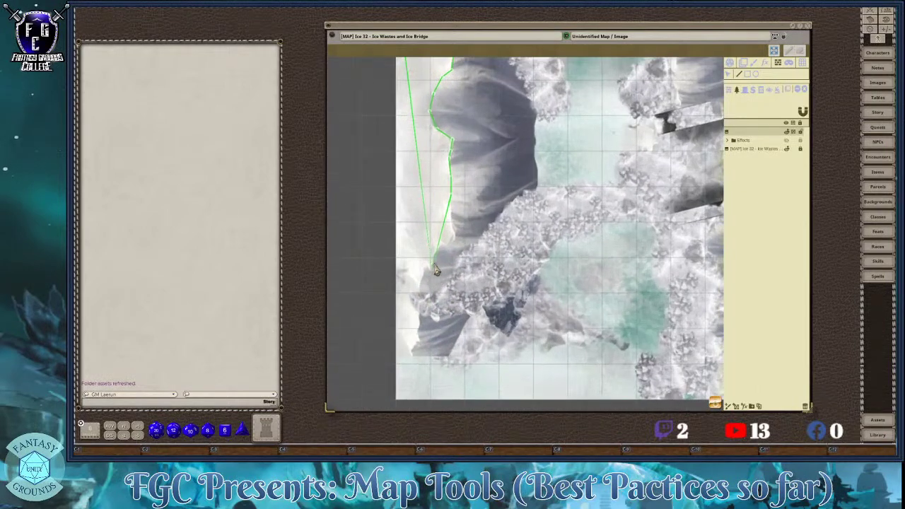
click(455, 235)
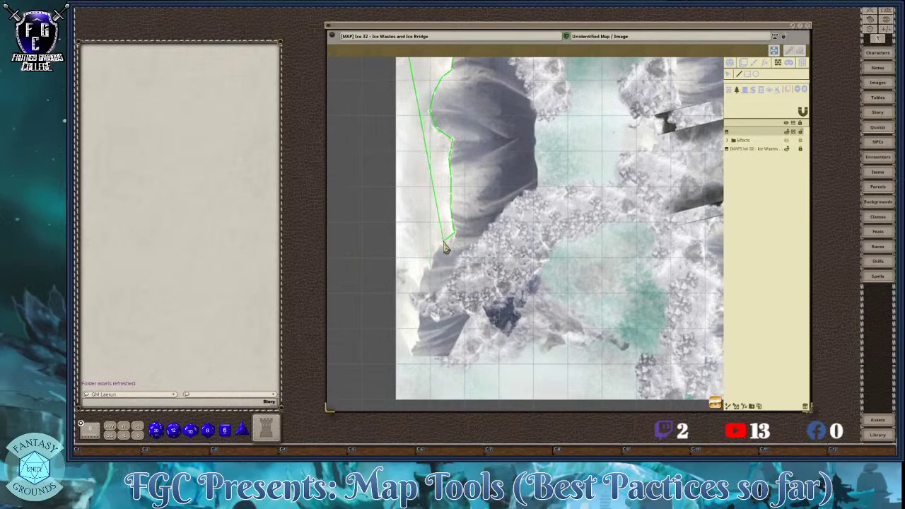
click(439, 248)
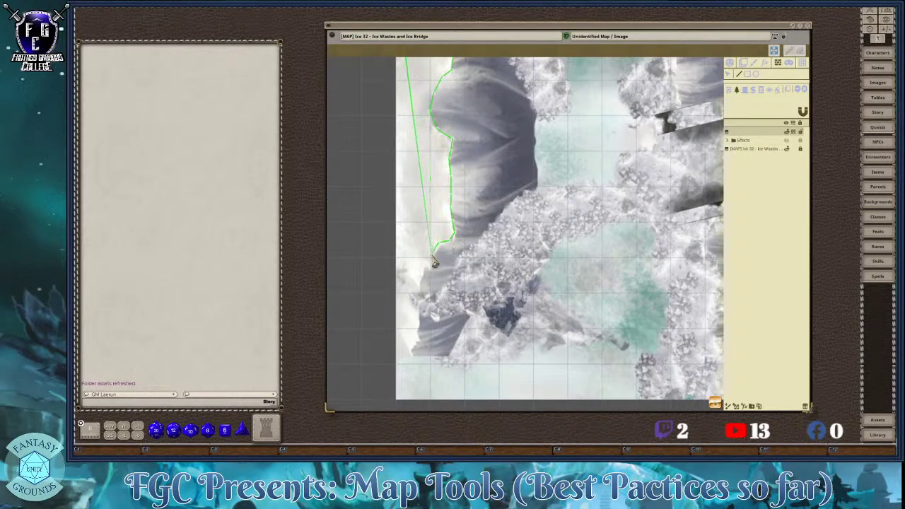
click(418, 299)
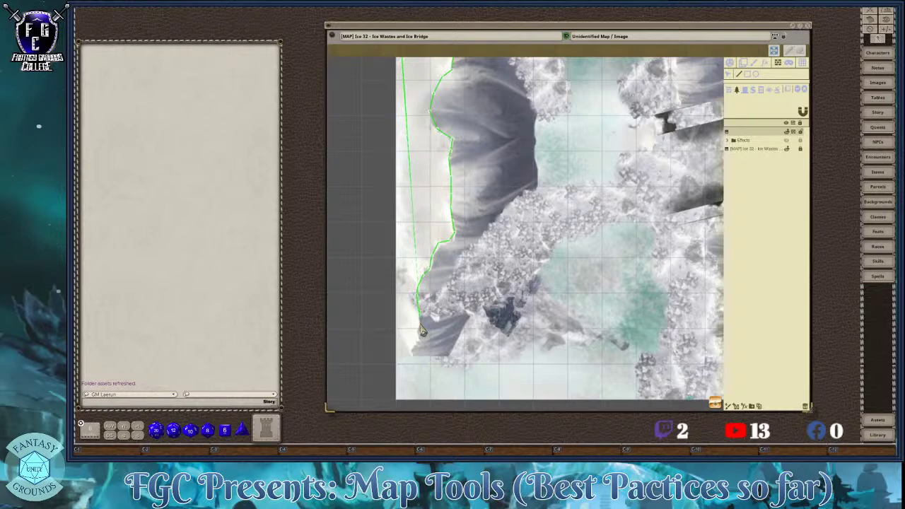
click(408, 351)
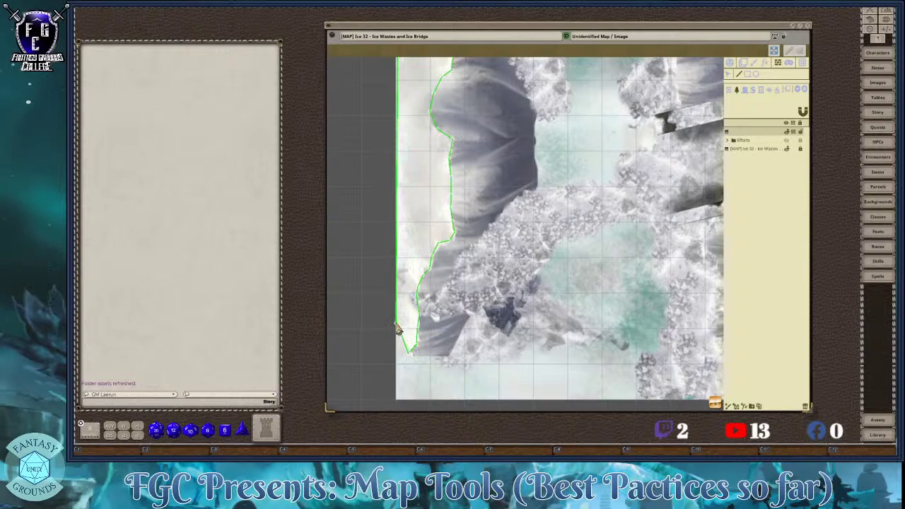
scroll(428, 281, down, 2)
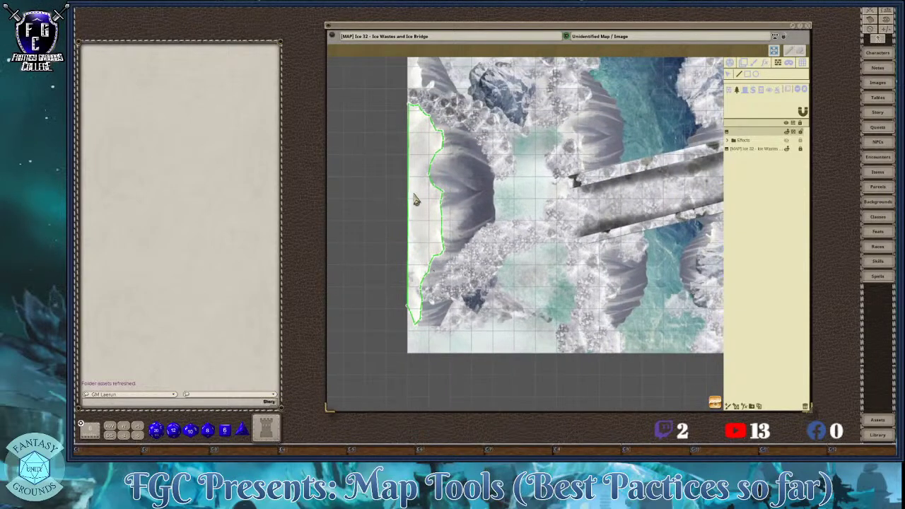
scroll(417, 202, up, 2)
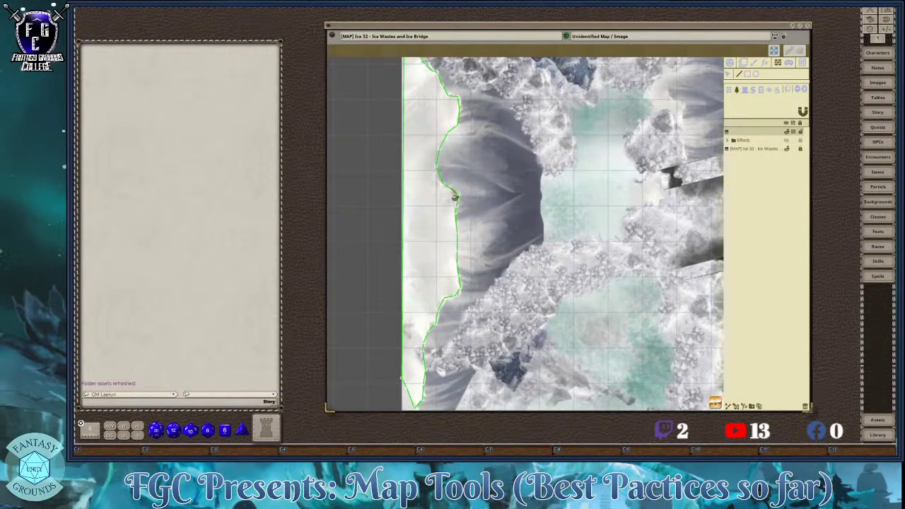
scroll(414, 212, down, 2)
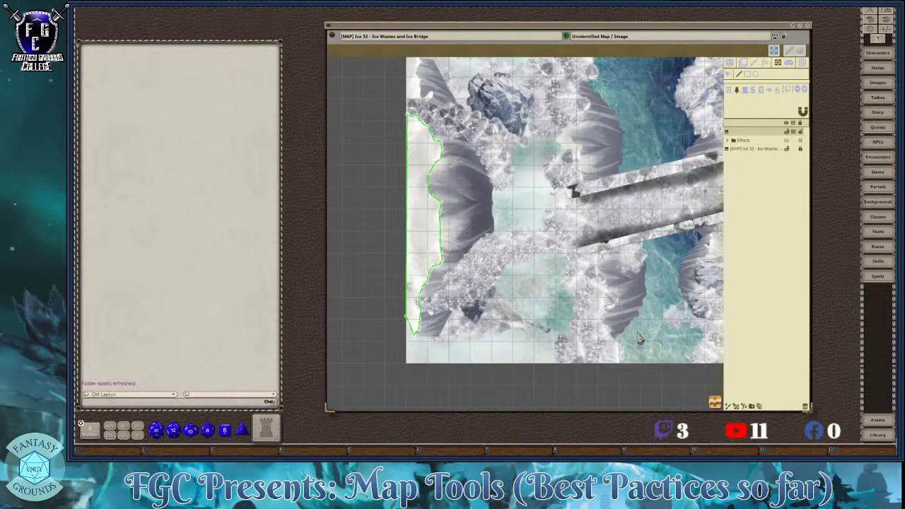
- Trace a separate line-of-sight polygon around the small snow patch on the northwest edge, above the rock band
drag(708, 365, 709, 369)
scroll(458, 130, up, 5)
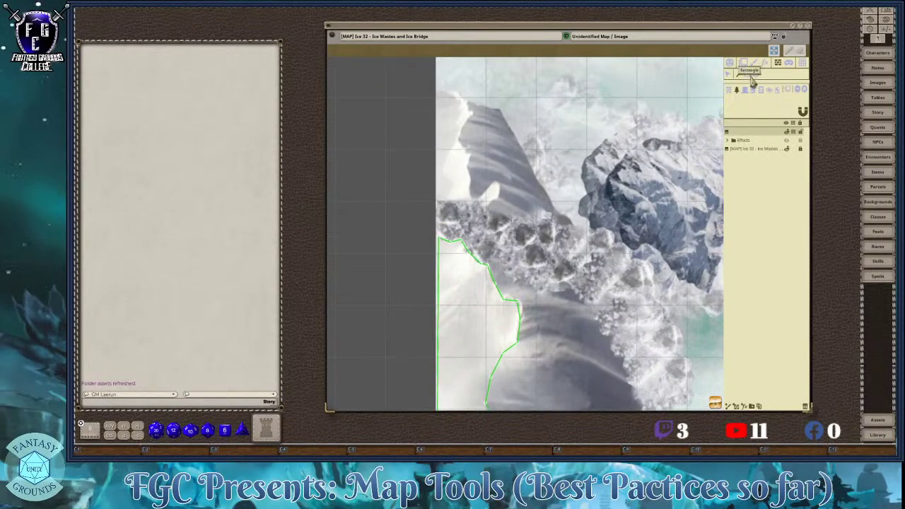
click(455, 94)
click(465, 110)
click(453, 131)
click(463, 157)
click(465, 198)
click(438, 201)
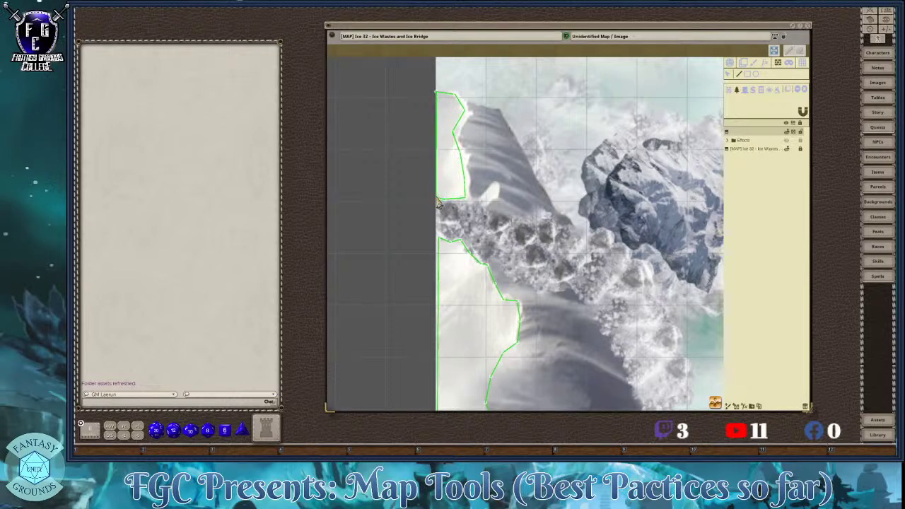
- Trace a line-of-sight polygon around the snow patch in the map's northeast corner, following the map border, rock band and jagged cliff edge
scroll(437, 203, down, 6)
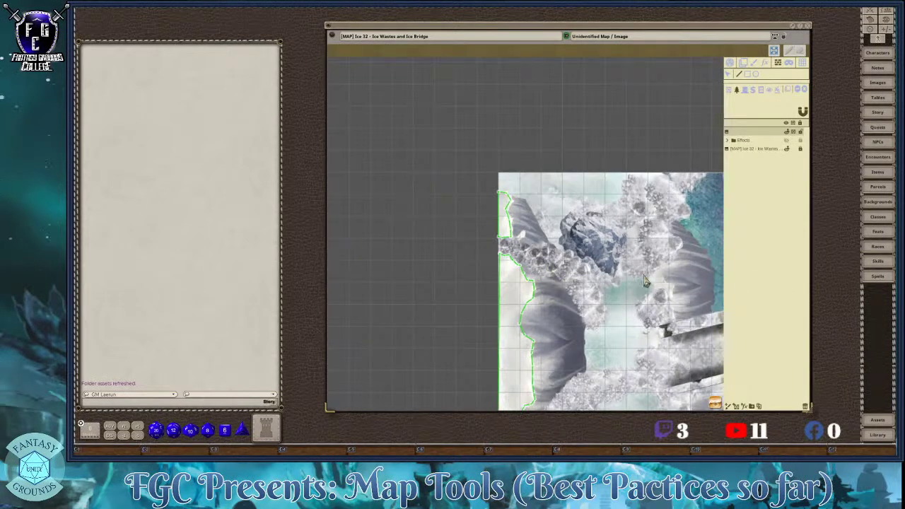
key(Right)
key(Right)
key(Right)
key(Right)
key(Right)
key(Right)
key(Right)
key(Right)
key(Right)
key(Right)
key(Right)
key(Right)
key(Right)
key(Right)
key(Right)
key(Right)
key(Down)
key(Down)
key(Down)
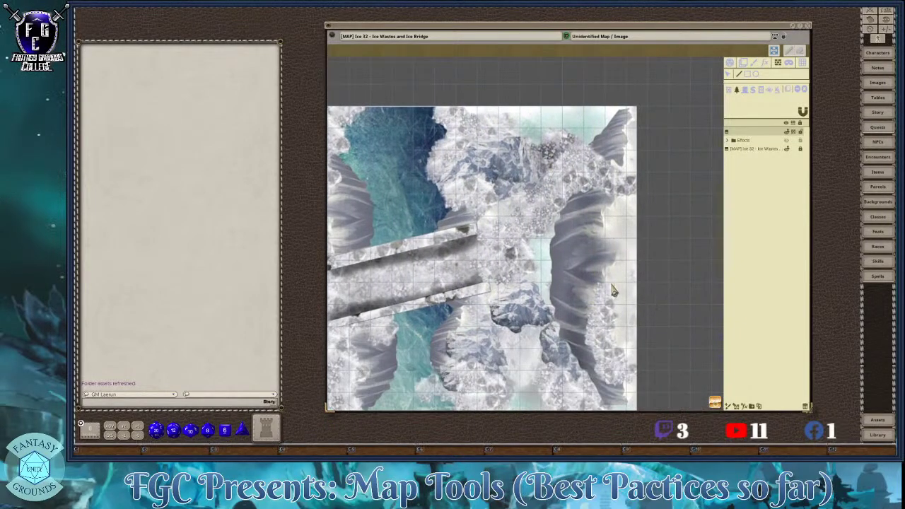
scroll(615, 291, up, 3)
scroll(614, 291, up, 2)
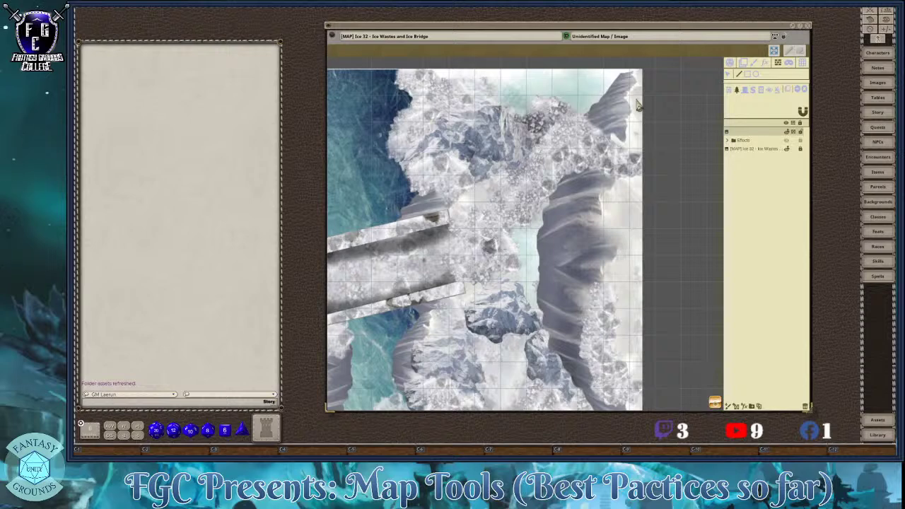
scroll(615, 174, up, 1)
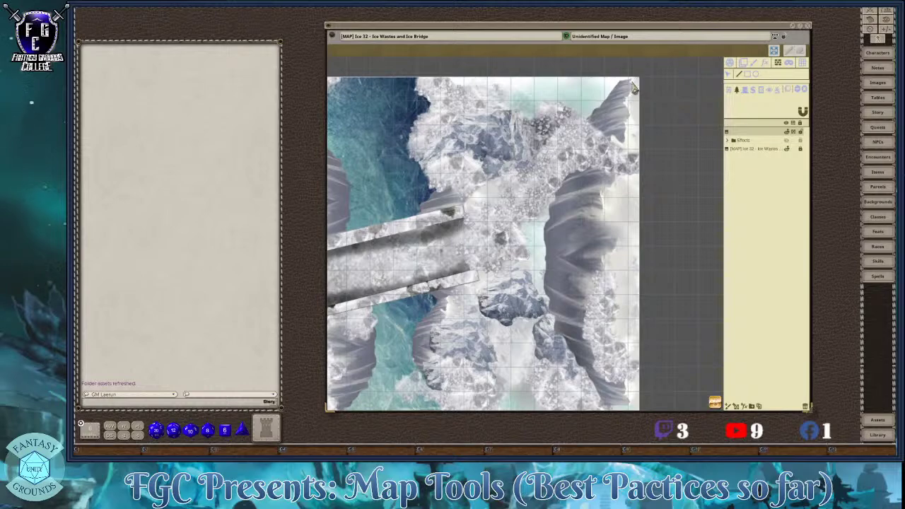
scroll(648, 151, up, 3)
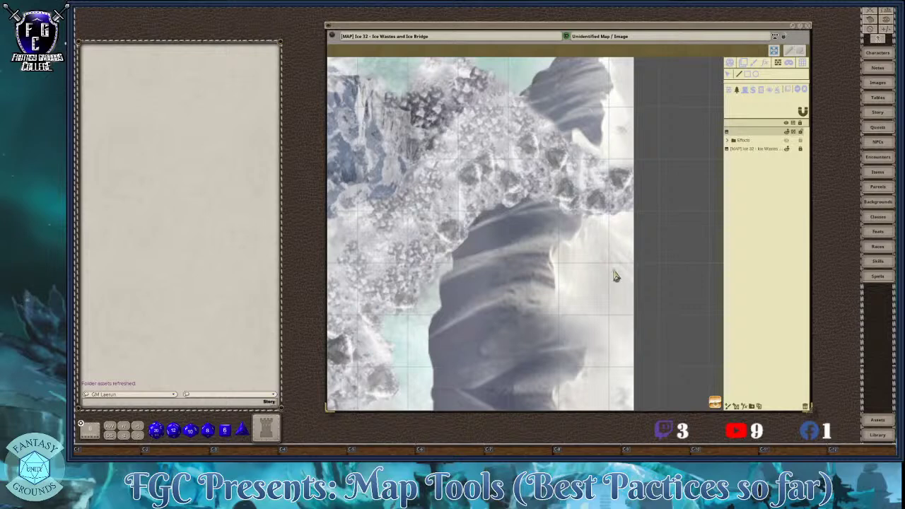
scroll(637, 313, down, 1)
scroll(634, 217, up, 2)
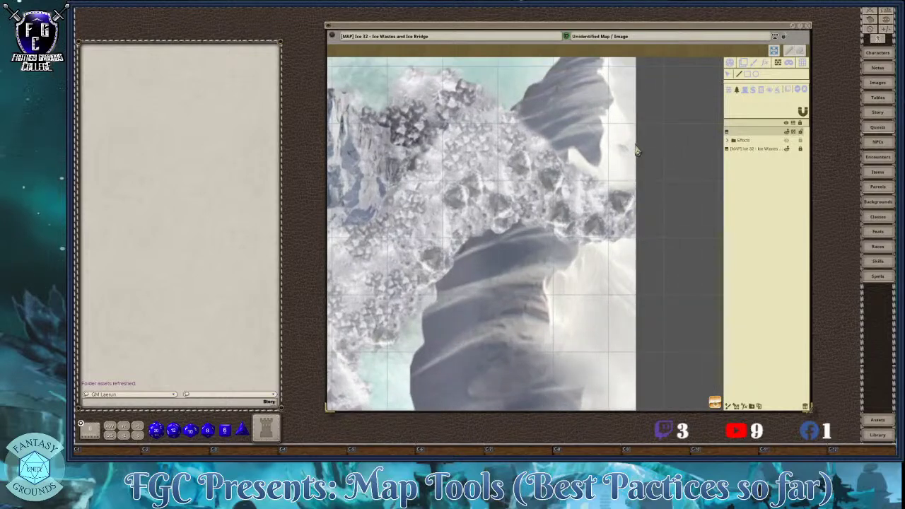
scroll(705, 92, up, 2)
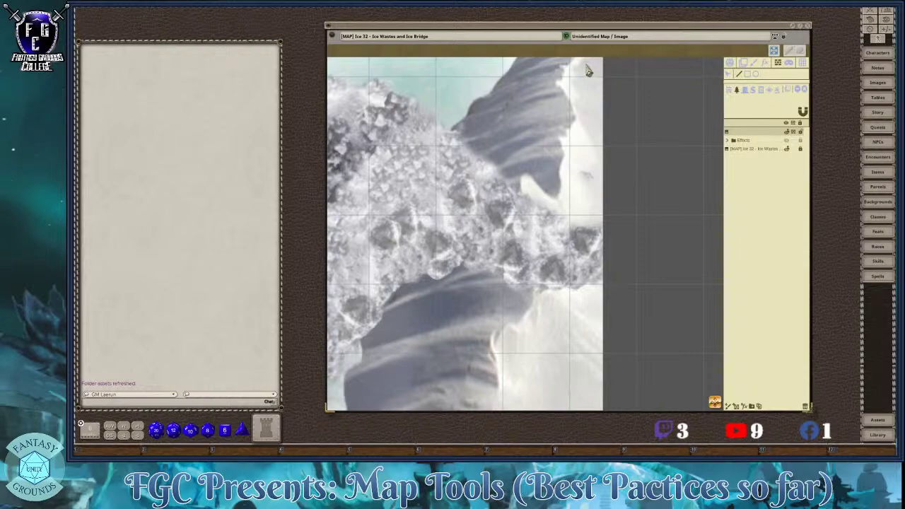
scroll(587, 68, down, 5)
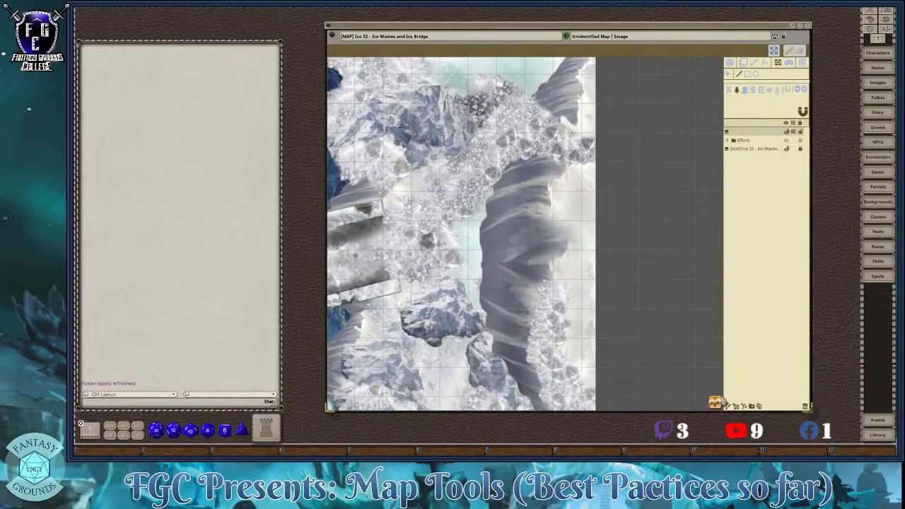
scroll(593, 134, up, 5)
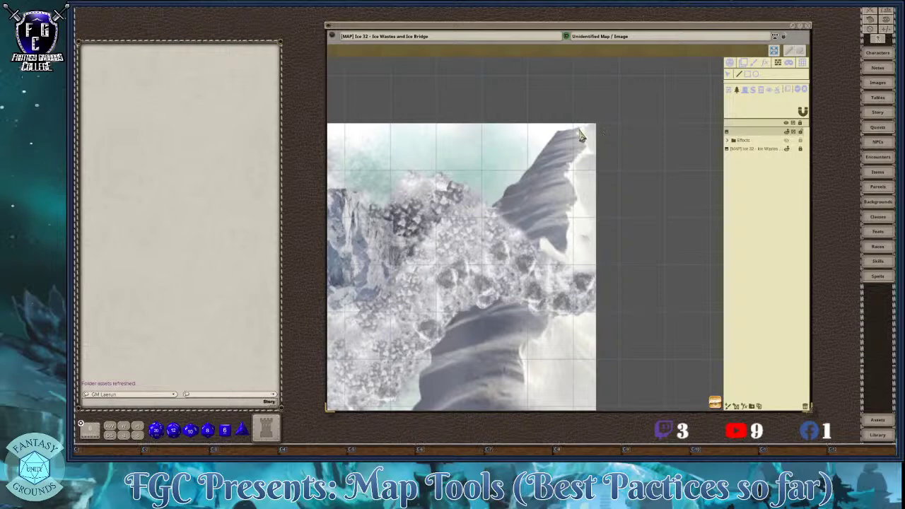
drag(579, 131, 596, 130)
click(595, 270)
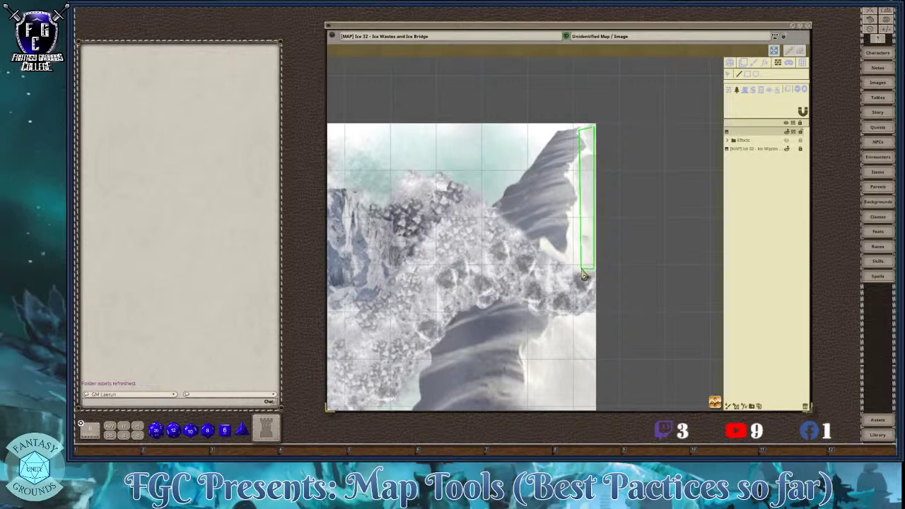
click(543, 241)
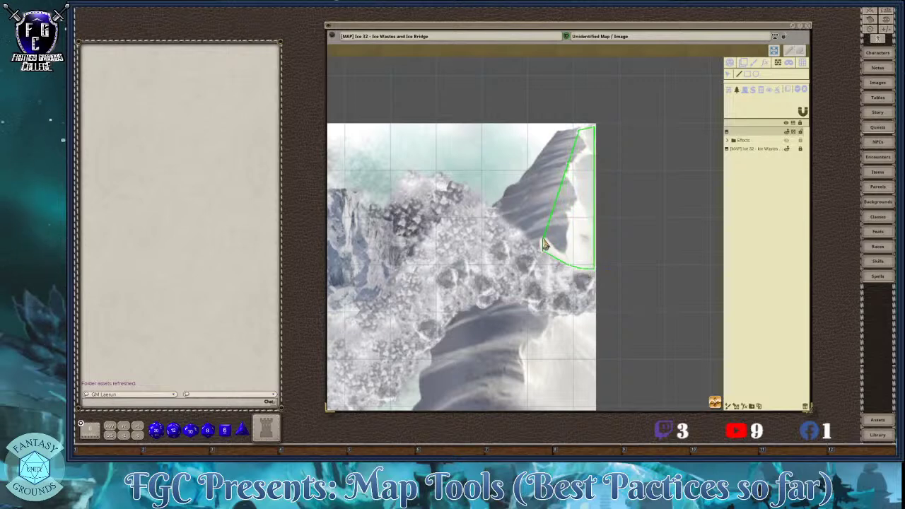
click(564, 253)
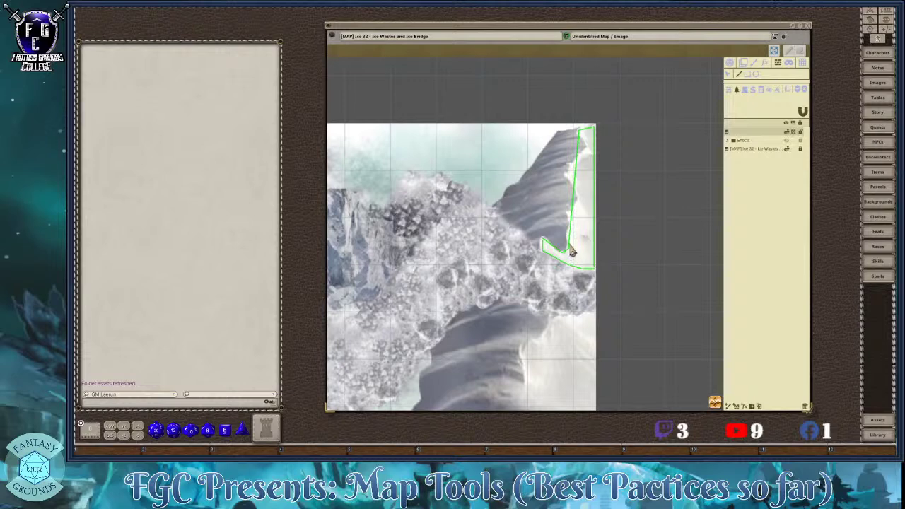
click(571, 218)
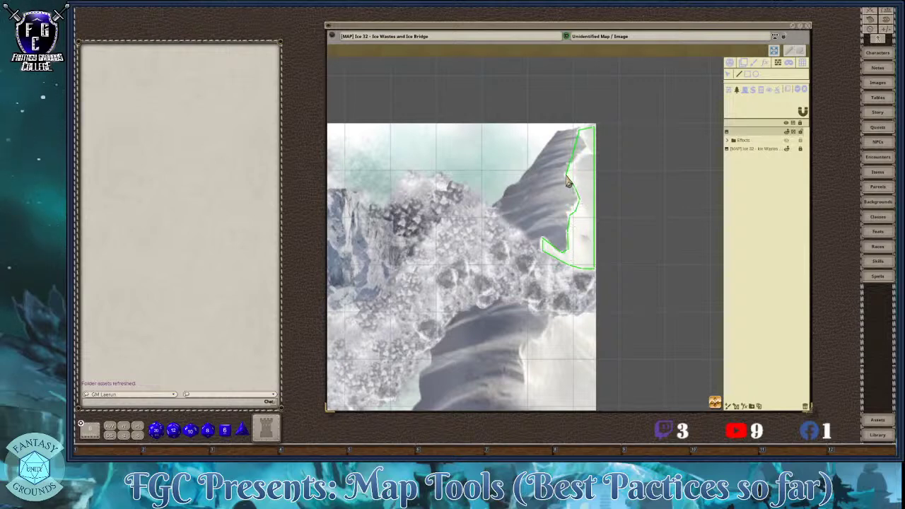
click(570, 171)
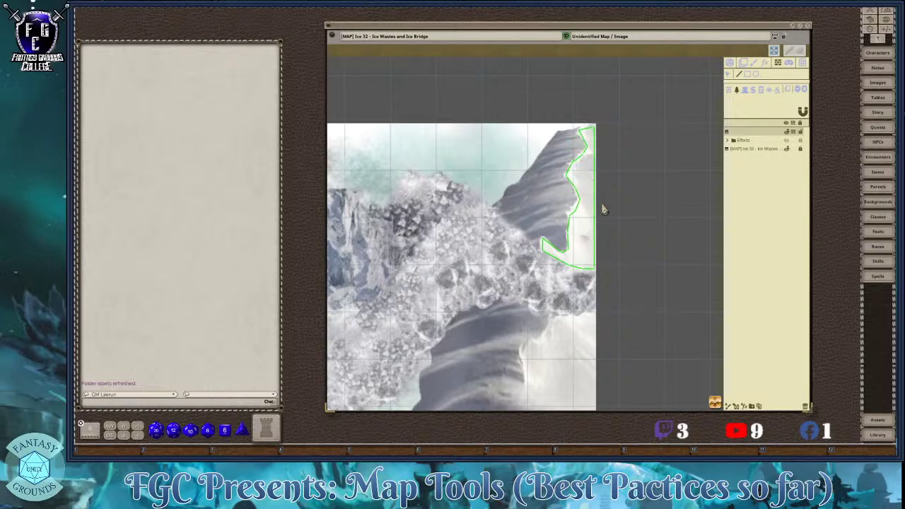
- Start a line-of-sight polygon around the large east snowfield, tracing its north edge, the map border and its southern end beside the rocks
scroll(571, 200, down, 1)
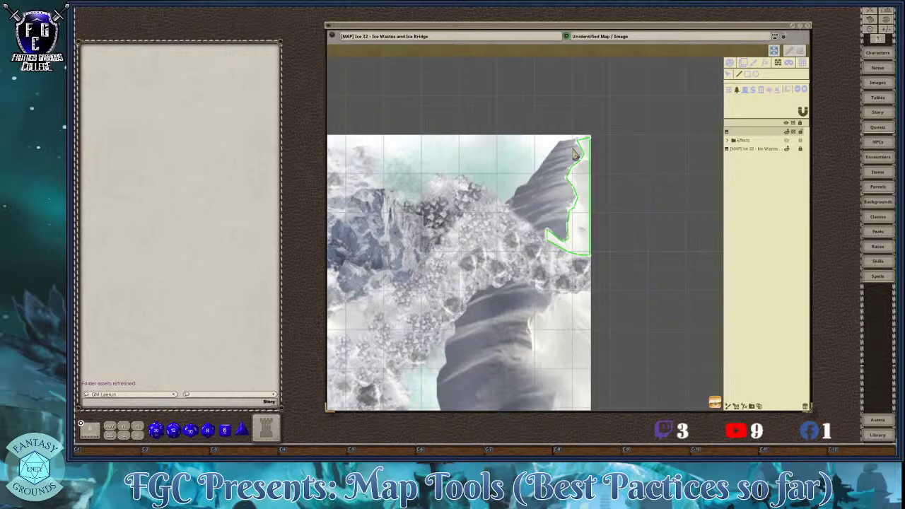
scroll(564, 307, down, 5)
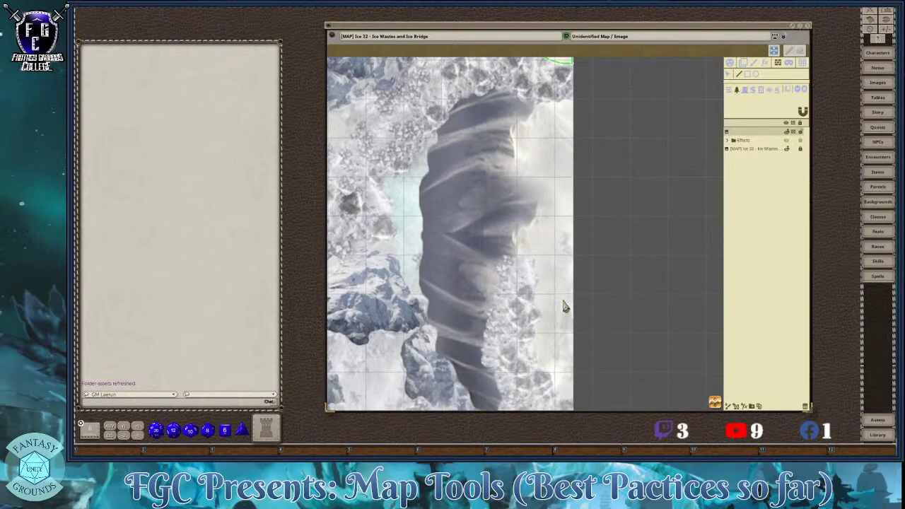
scroll(564, 307, up, 3)
scroll(559, 174, down, 3)
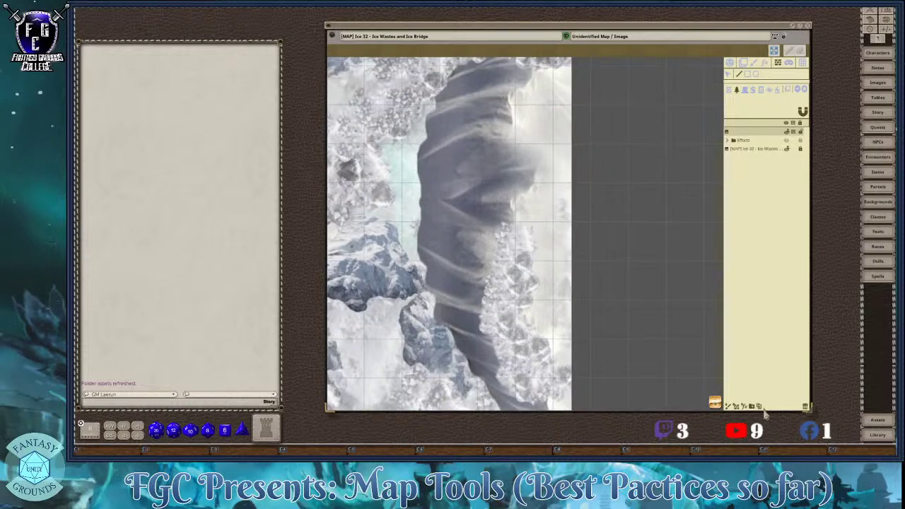
scroll(718, 381, down, 2)
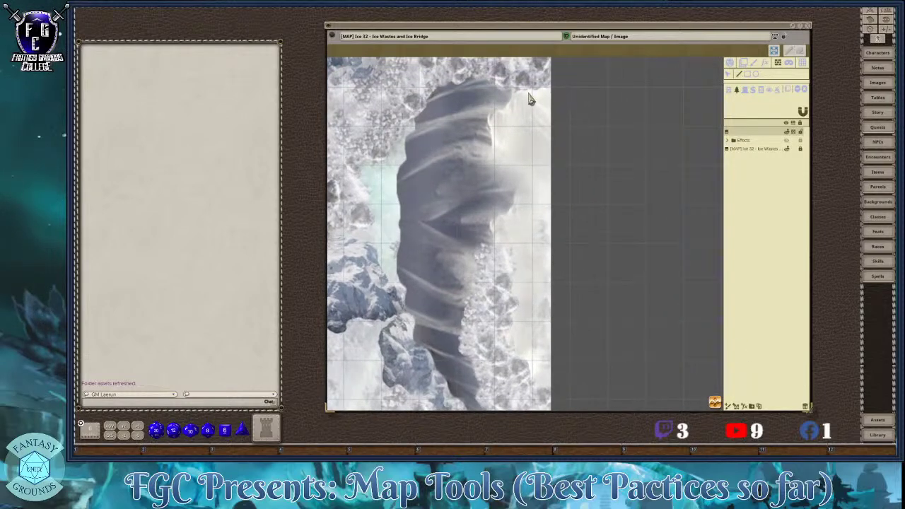
drag(515, 92, 543, 93)
click(551, 92)
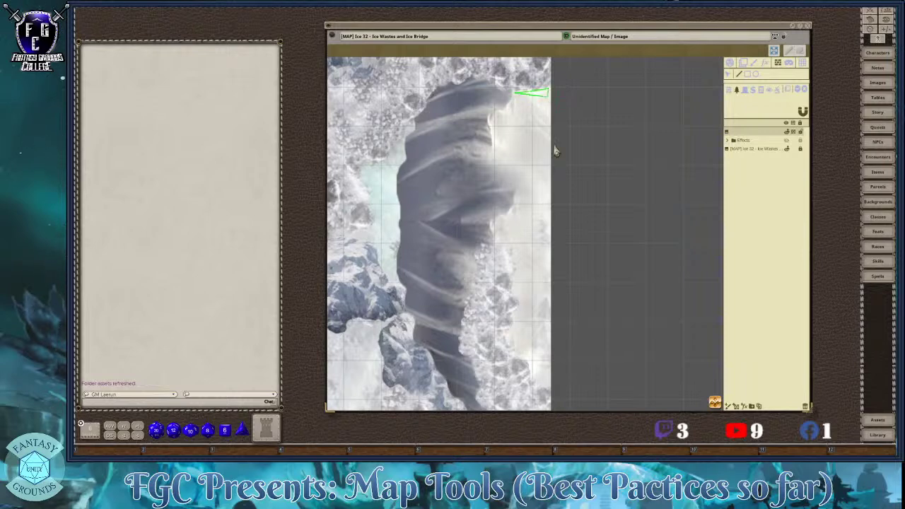
click(545, 388)
click(518, 352)
click(508, 338)
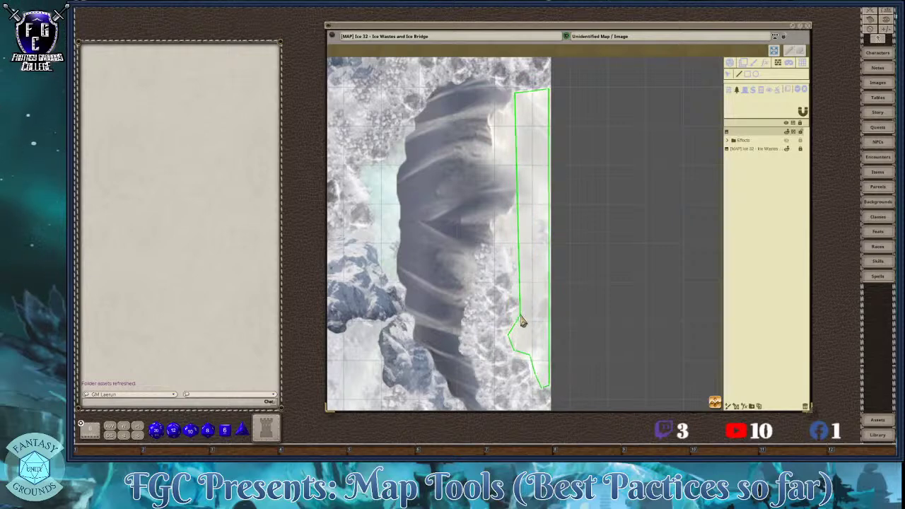
- Finish the east snowfield's polygon by tracing north along the rocks and curved cliff edge back to its starting corner
click(522, 298)
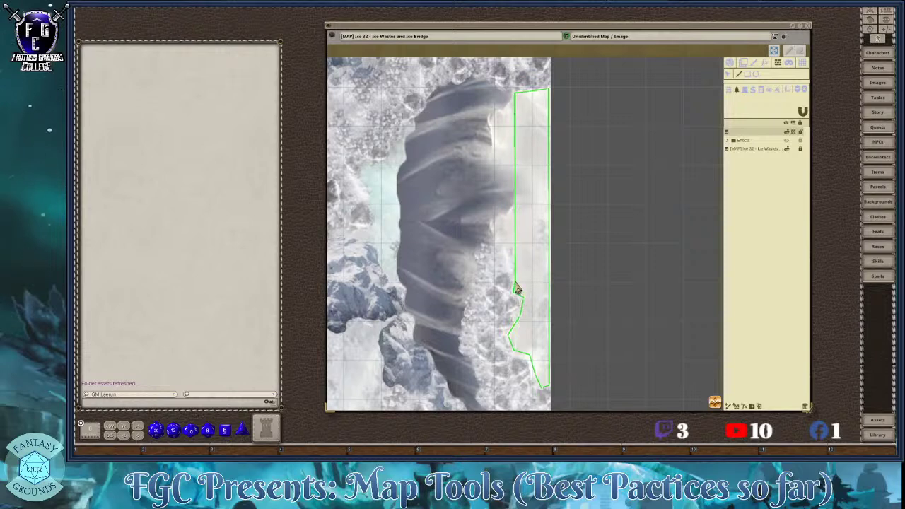
click(515, 252)
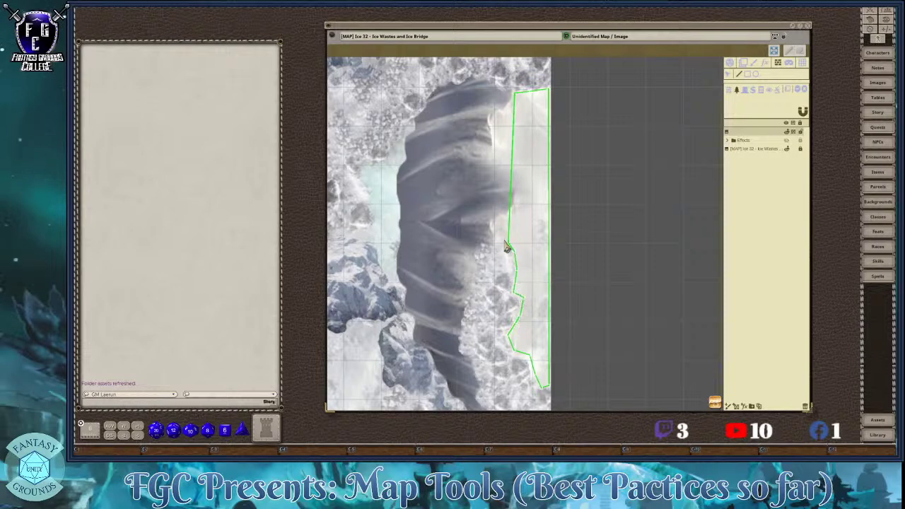
click(499, 242)
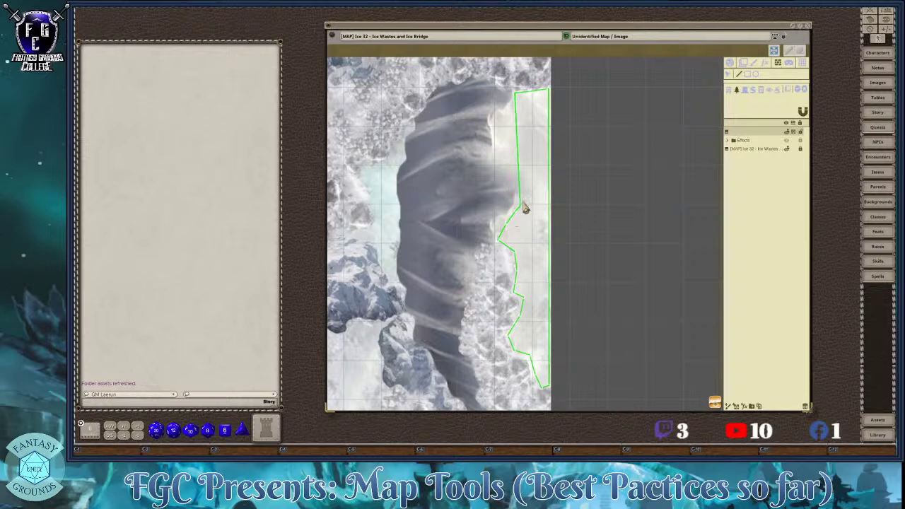
click(525, 182)
click(517, 164)
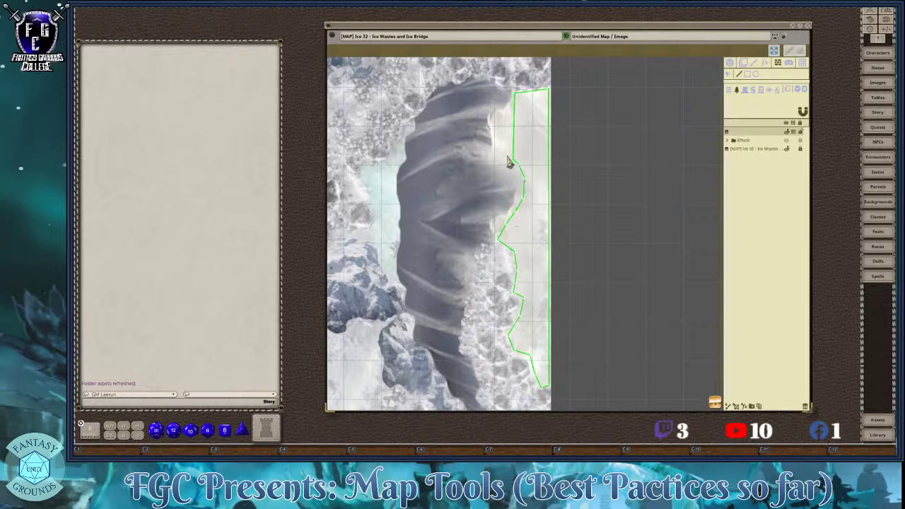
click(493, 135)
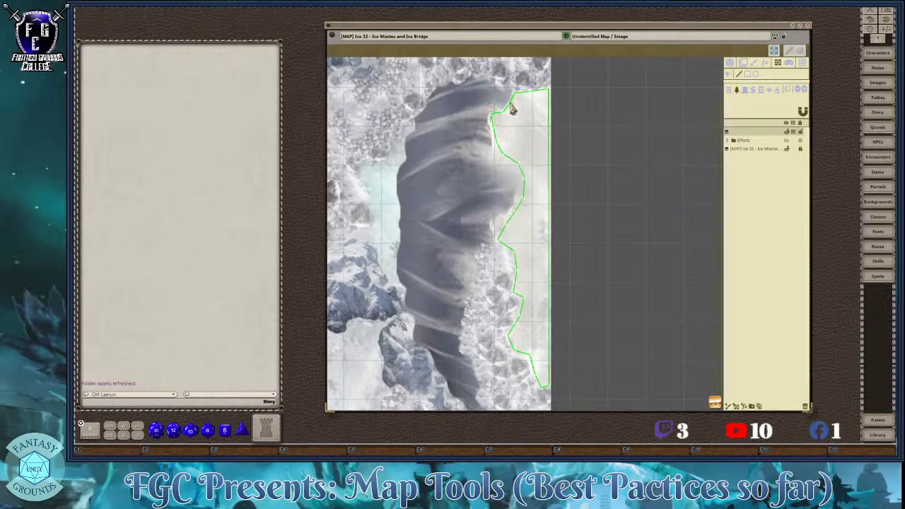
scroll(535, 311, down, 2)
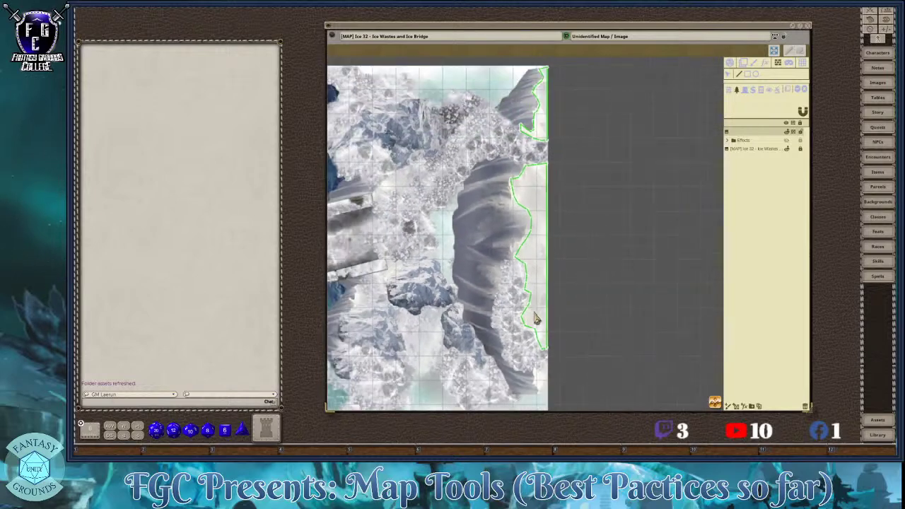
- Move the east snowfield polygon's innermost notch vertex north, into the cliff's recess just above the rocks
scroll(535, 262, up, 2)
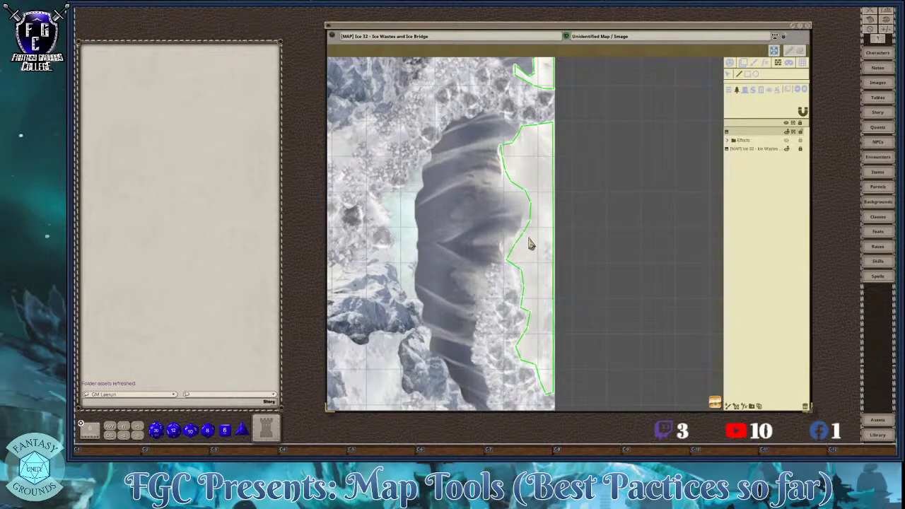
scroll(532, 272, up, 2)
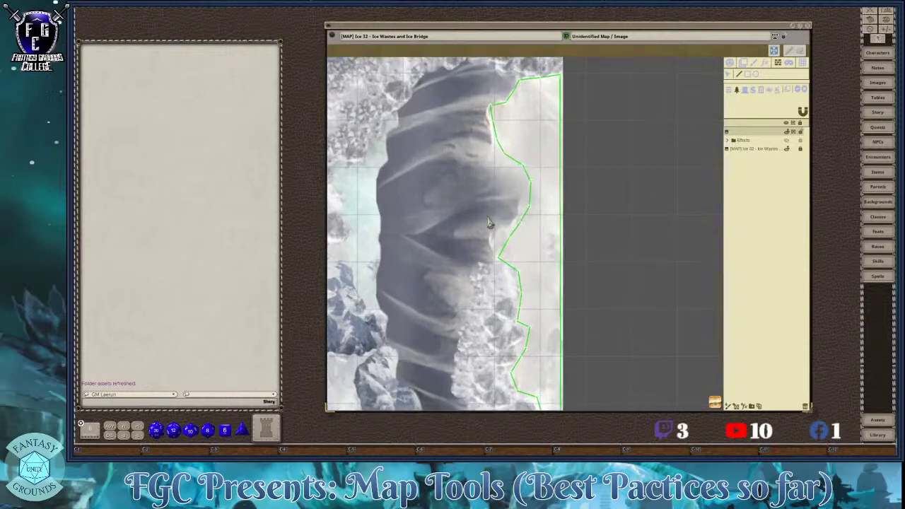
scroll(538, 234, up, 4)
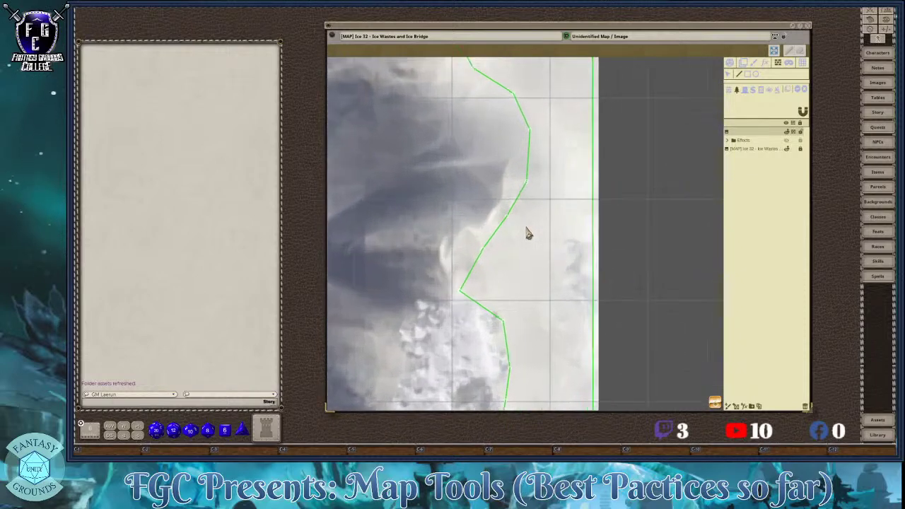
scroll(526, 234, down, 3)
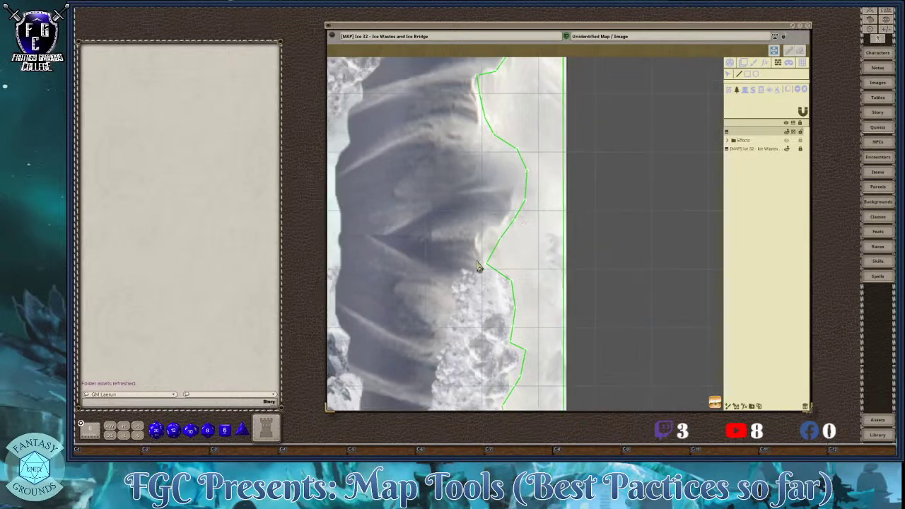
click(738, 77)
click(729, 75)
scroll(512, 244, up, 2)
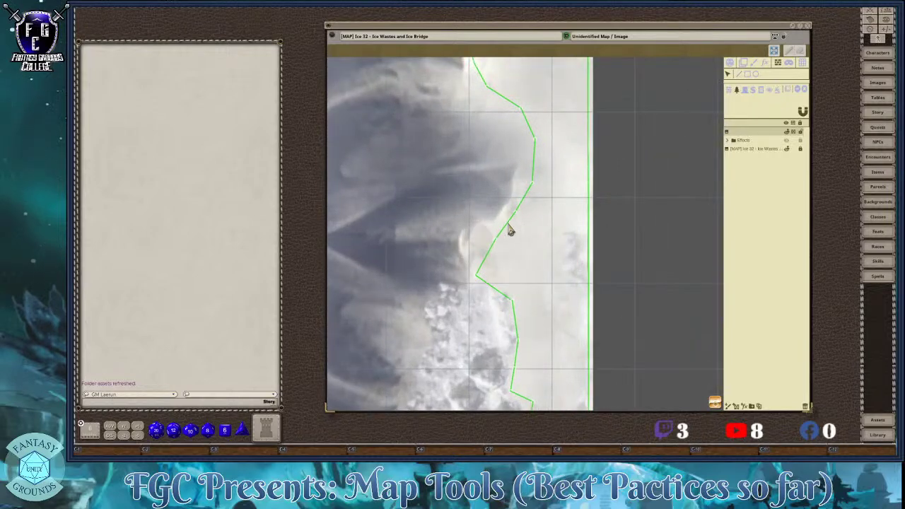
drag(476, 277, 473, 247)
scroll(518, 287, down, 6)
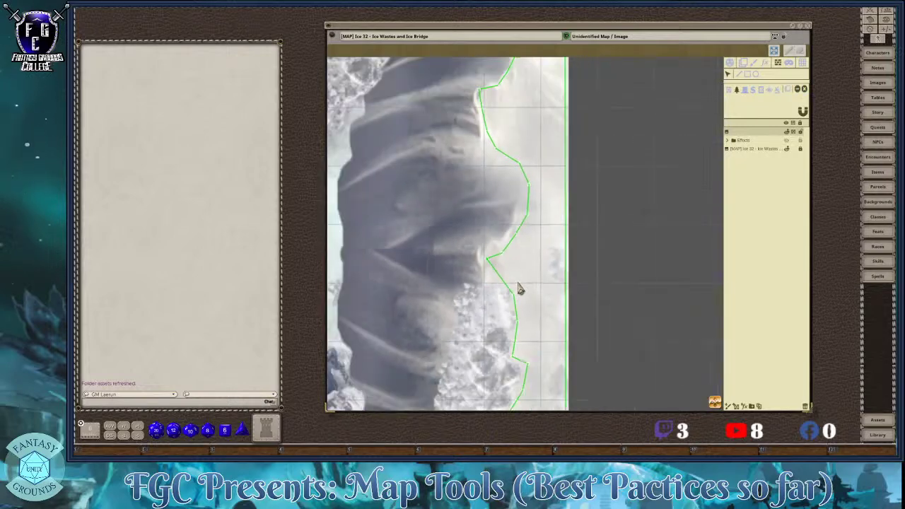
- Move the vertex above the east snowfield's cliff bulge west, so the outline fits the upper cliff edge more closely
scroll(523, 157, up, 3)
scroll(569, 149, up, 1)
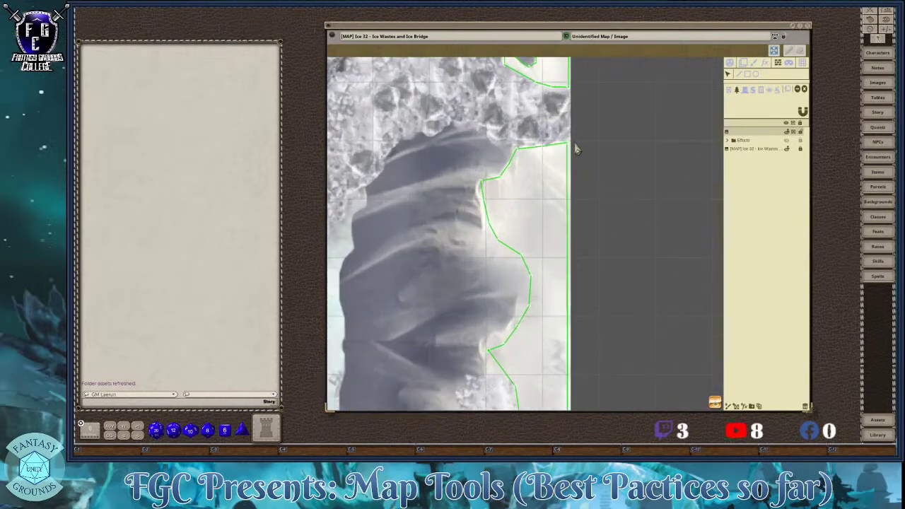
scroll(571, 146, up, 2)
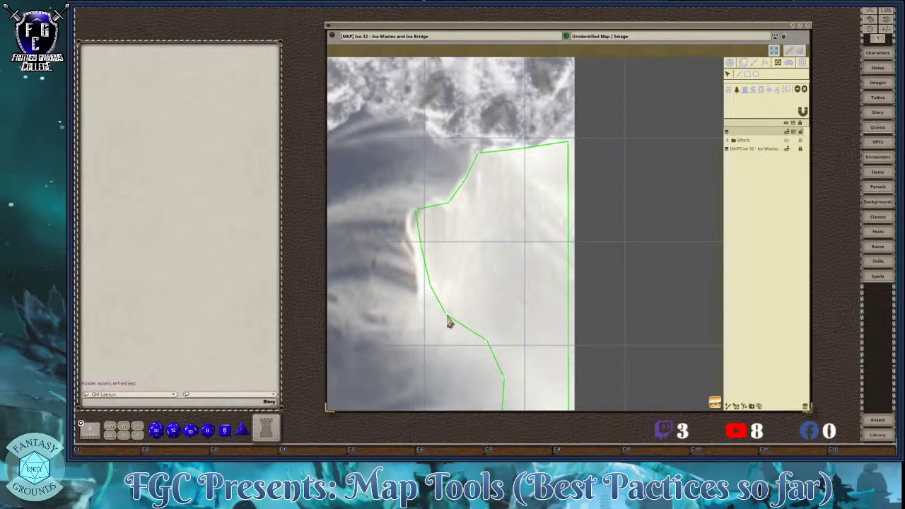
drag(447, 318, 427, 315)
scroll(460, 273, down, 4)
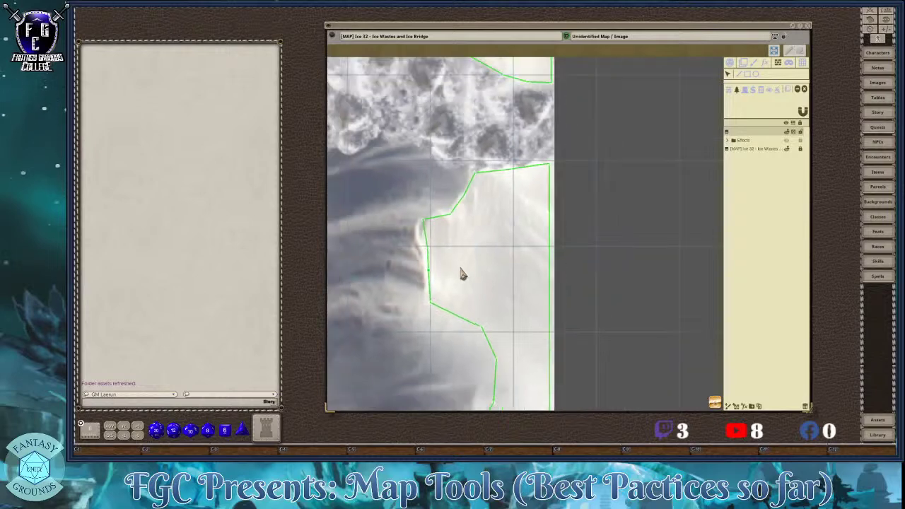
scroll(495, 323, down, 3)
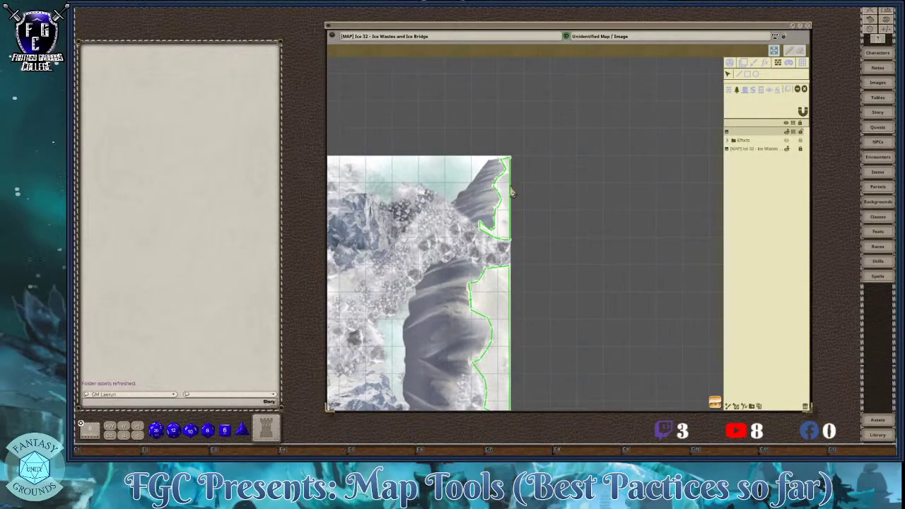
- Move the northeast snow patch polygon's two border corners closer to the map's east edge
scroll(500, 208, up, 8)
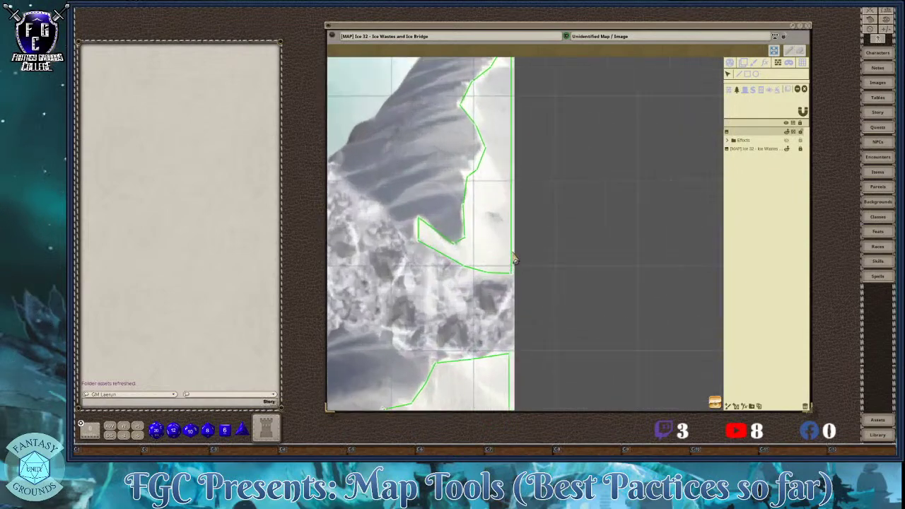
scroll(514, 260, up, 3)
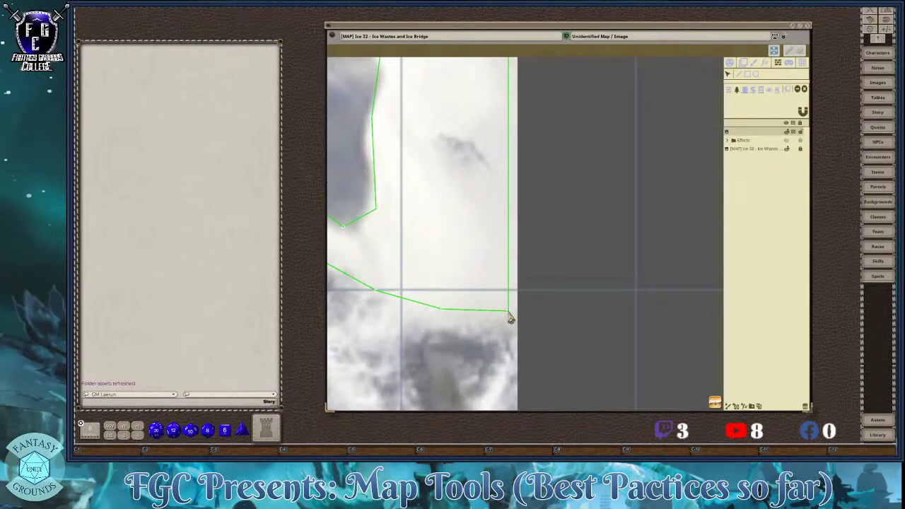
drag(518, 316, 514, 317)
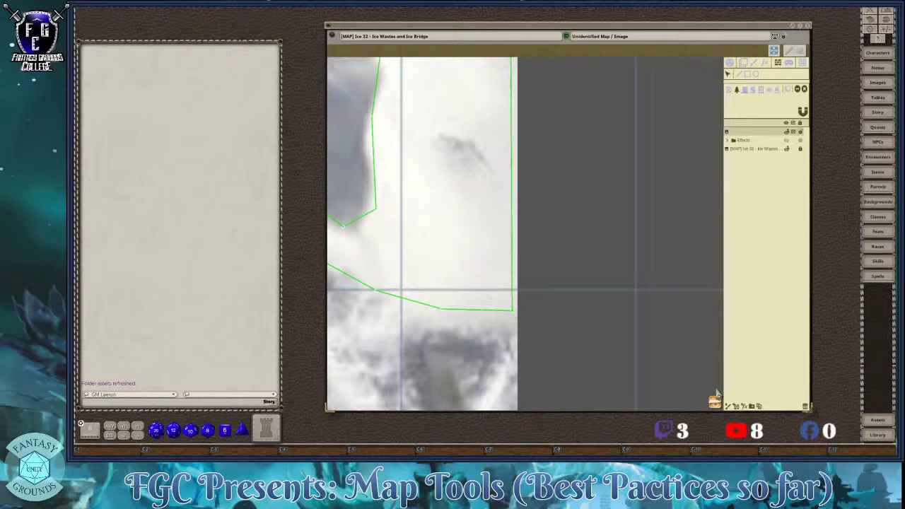
drag(716, 385, 522, 168)
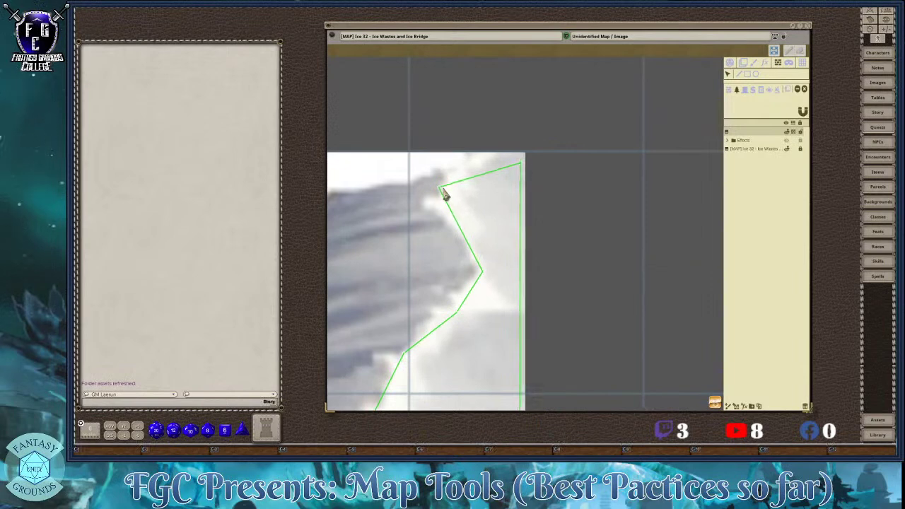
- Reposition the northeast polygon's vertices at the cliff's tip and below its bulge to follow the cliff edge more closely
mouse_move(441, 191)
mouse_down()
mouse_move(446, 200)
mouse_move(436, 202)
mouse_up()
scroll(459, 341, down, 3)
drag(717, 404, 668, 467)
drag(595, 494, 557, 379)
scroll(488, 298, up, 5)
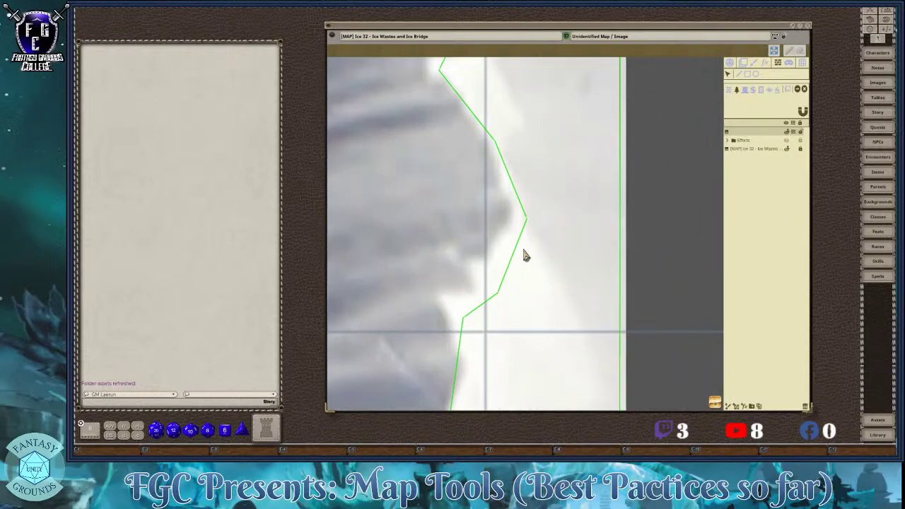
drag(498, 298, 464, 321)
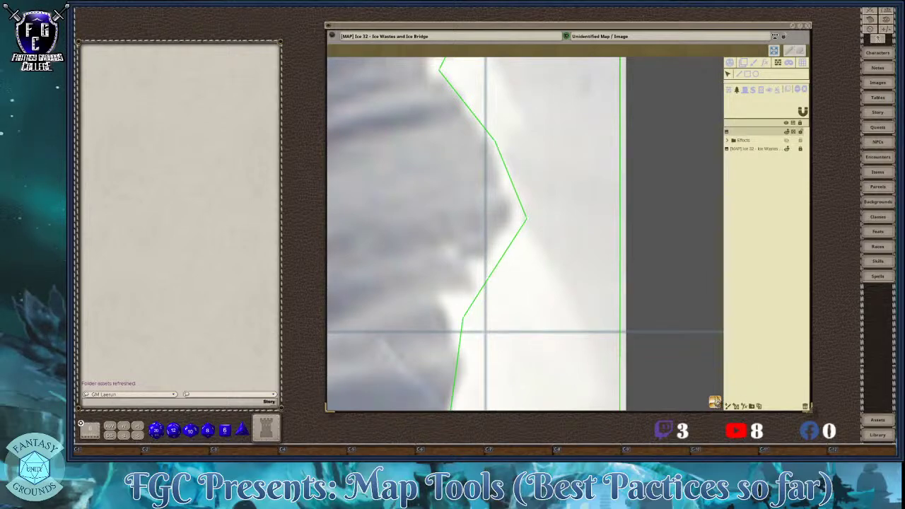
- Adjust the northeast polygon's vertices along the lower cliff edge, just above the hook-shaped strip of snow
drag(524, 403, 574, 353)
drag(502, 248, 529, 243)
drag(515, 148, 531, 127)
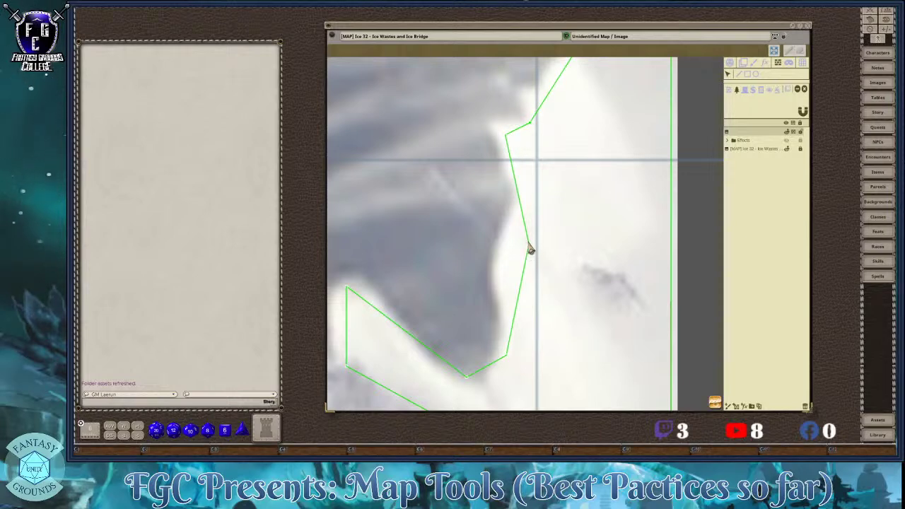
drag(532, 244, 523, 193)
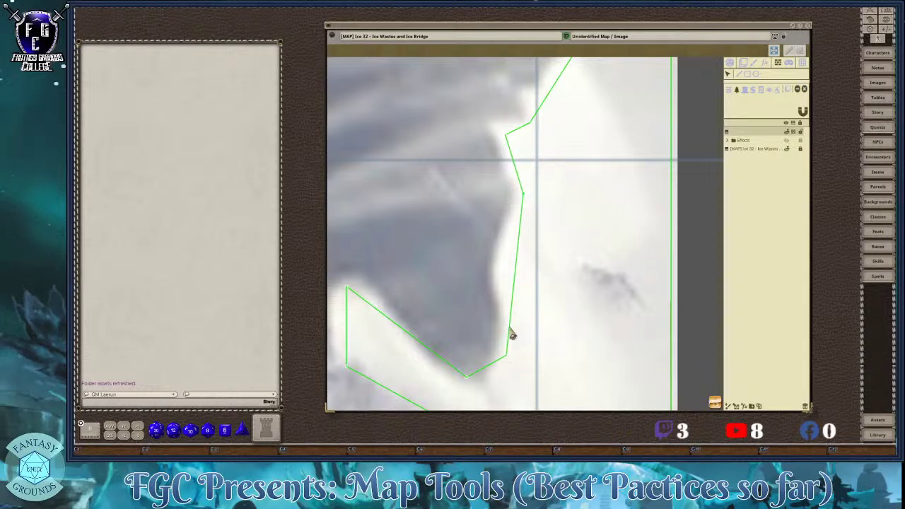
scroll(522, 284, down, 5)
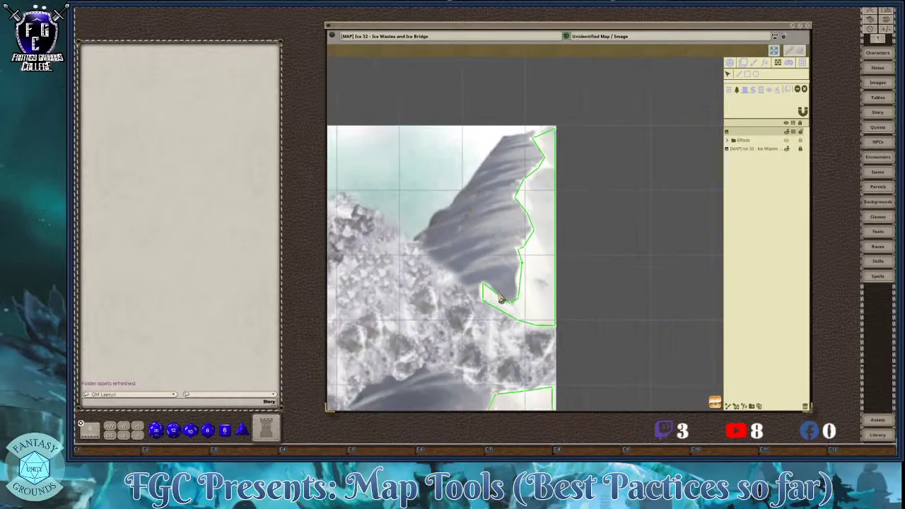
scroll(441, 245, down, 2)
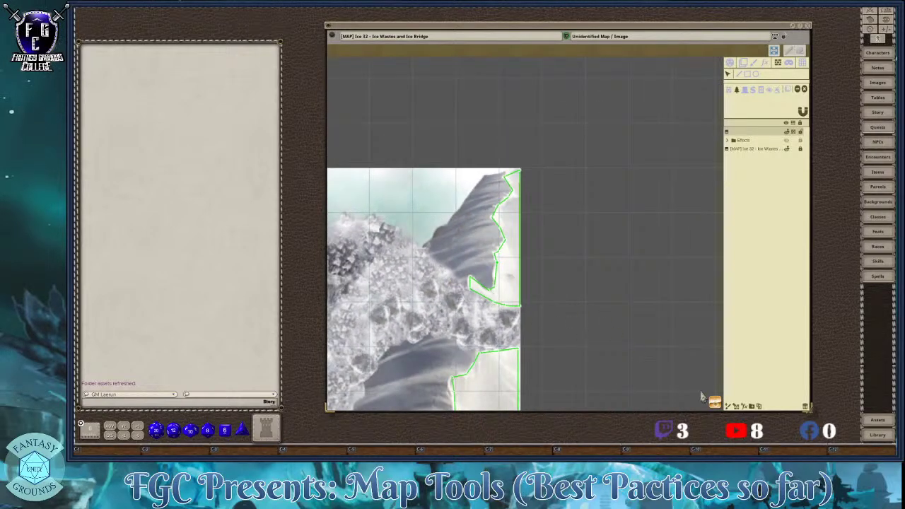
- Move the vertex partway down the east snowfield polygon's upper cliff bulge west to follow the cliff edge more closely
scroll(505, 342, down, 3)
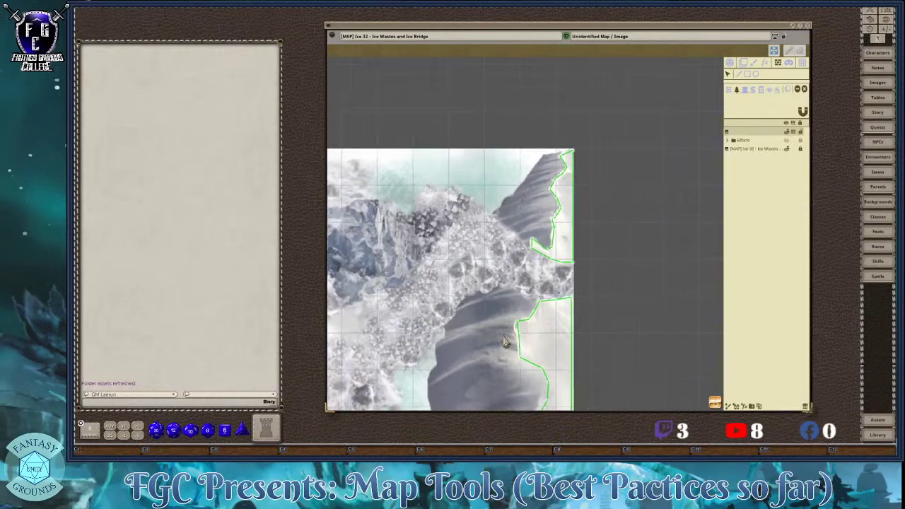
scroll(670, 398, up, 1)
scroll(485, 318, up, 2)
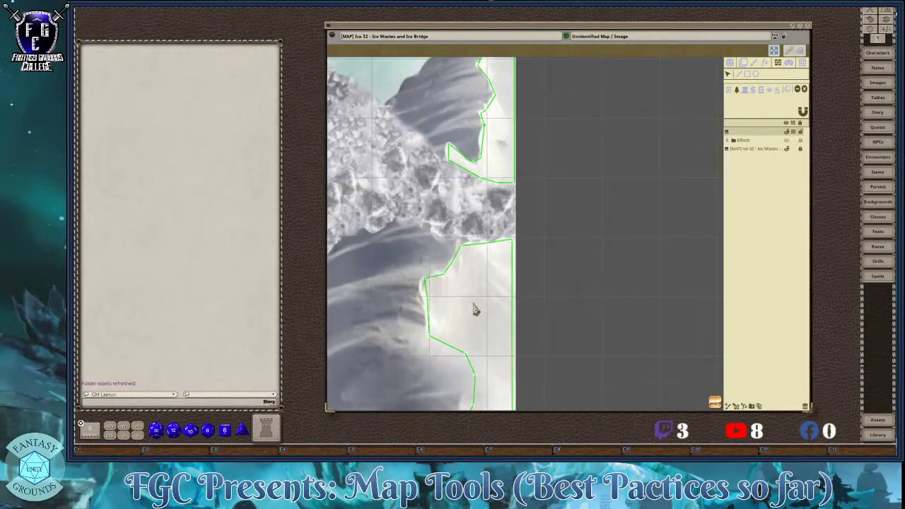
scroll(442, 309, up, 3)
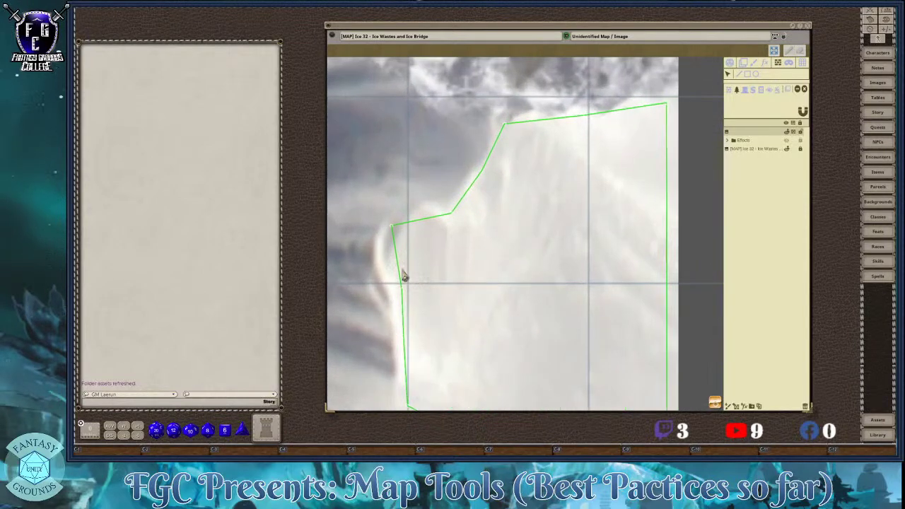
drag(403, 297, 388, 283)
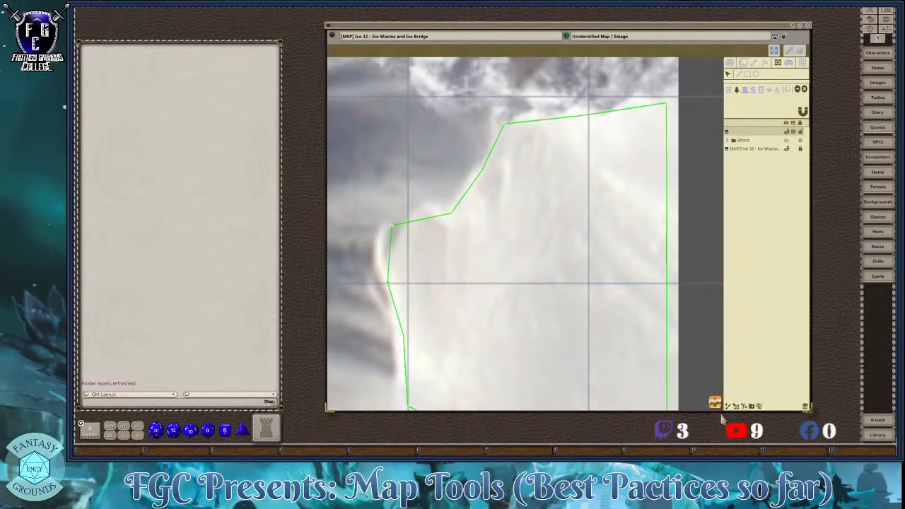
- Reposition the east snowfield polygon's vertices around the notch in the lower cliff to follow the cliff edge
scroll(697, 395, down, 4)
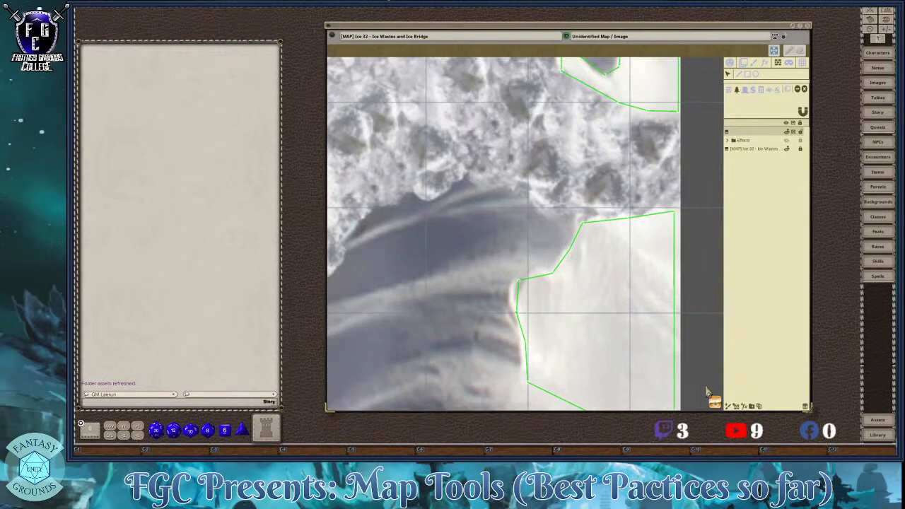
scroll(706, 393, up, 2)
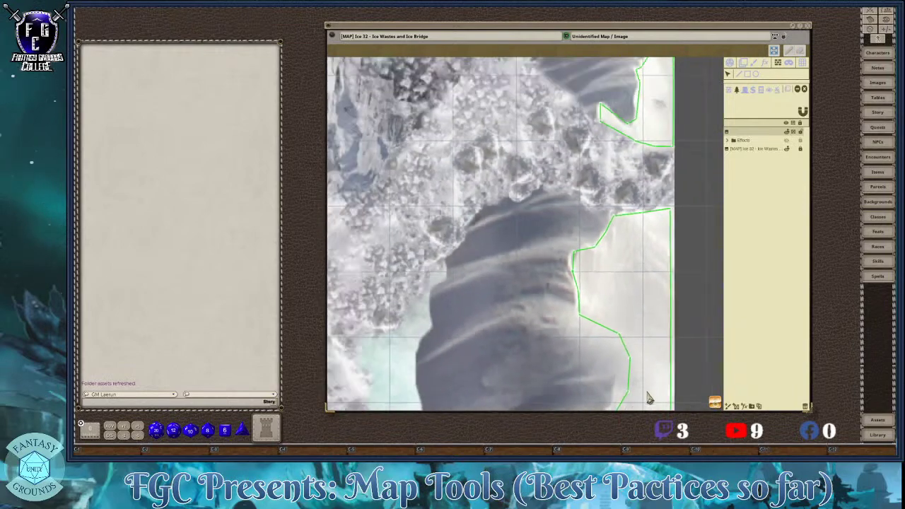
scroll(649, 398, down, 1)
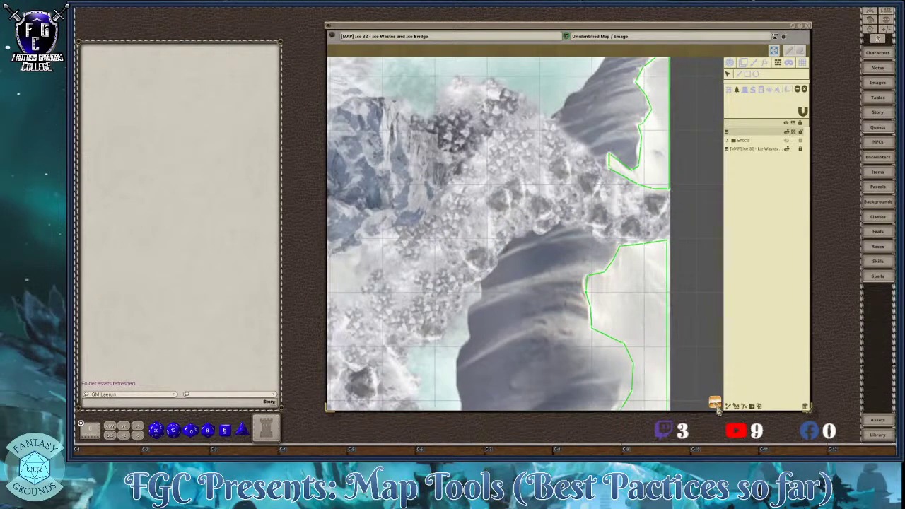
scroll(712, 423, down, 5)
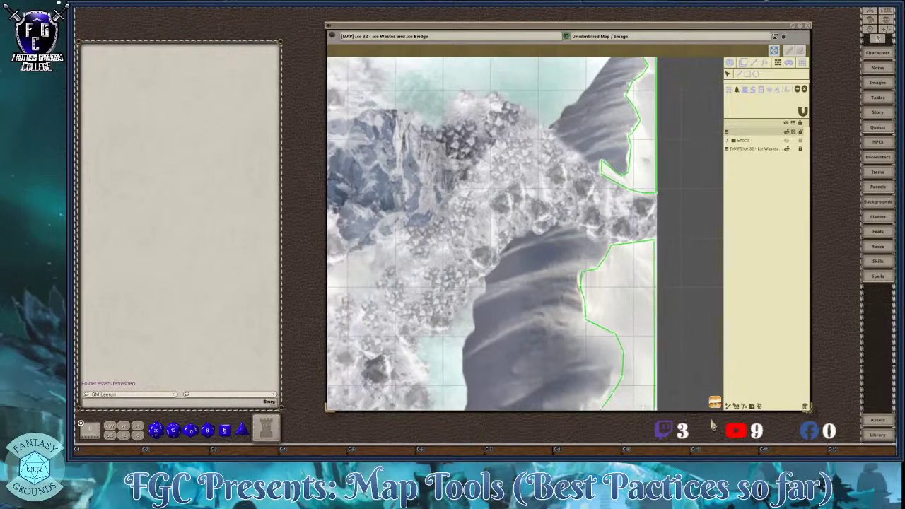
scroll(577, 359, up, 6)
scroll(578, 359, up, 4)
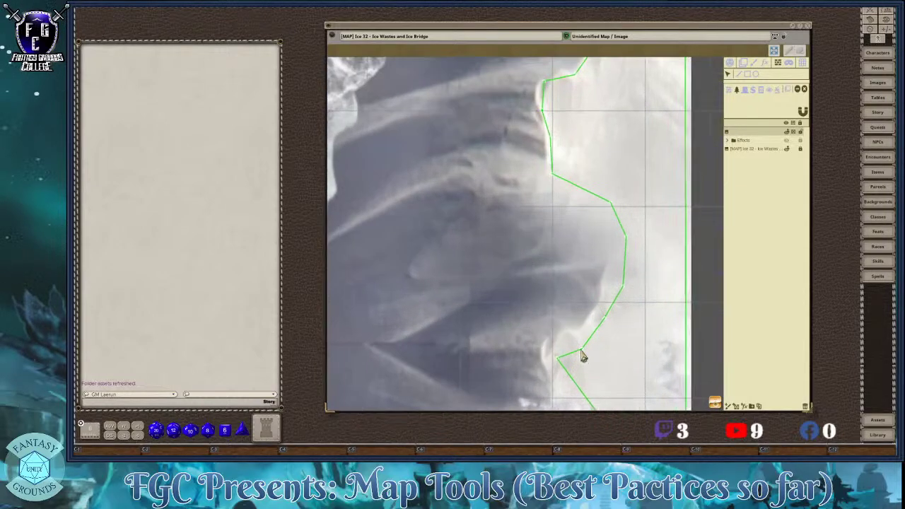
drag(615, 309, 592, 312)
drag(547, 365, 551, 344)
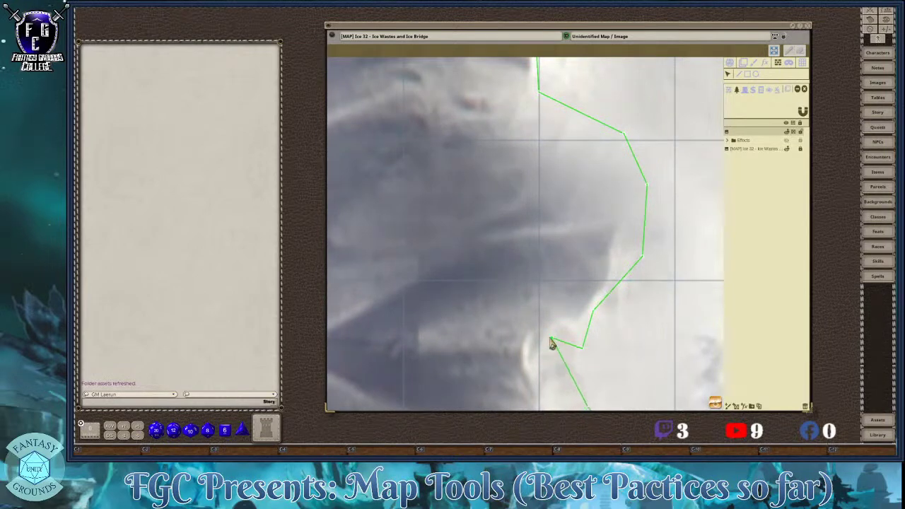
- Reshape the east snowfield polygon below the notch so it follows the border of the snow-covered boulders
scroll(714, 404, down, 2)
scroll(705, 370, down, 5)
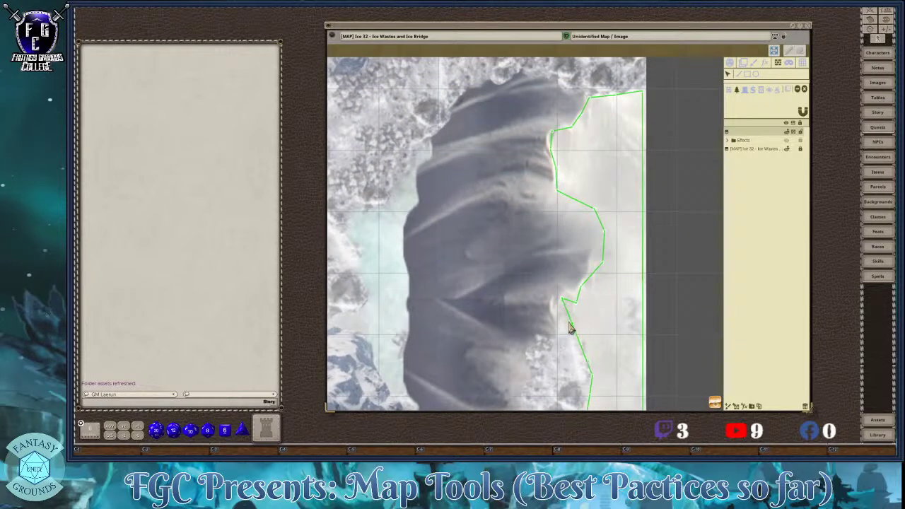
drag(596, 382, 573, 338)
scroll(629, 371, down, 3)
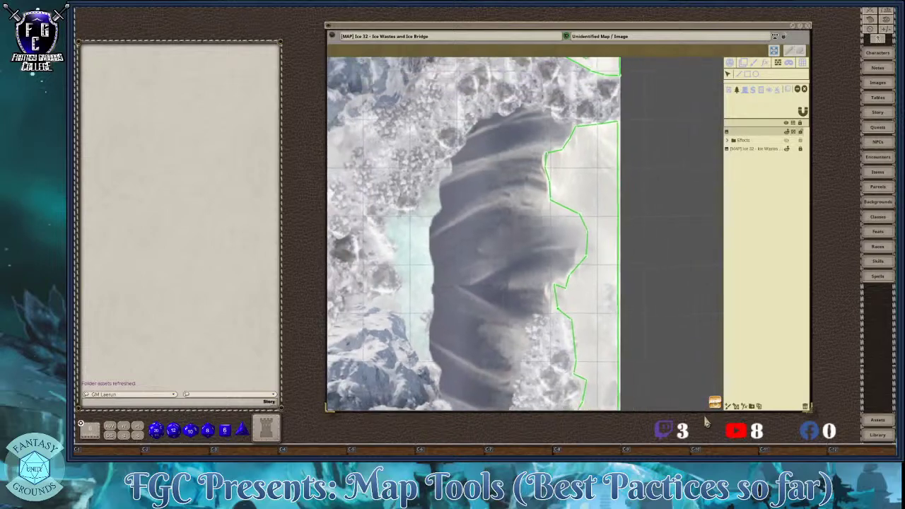
scroll(607, 391, up, 5)
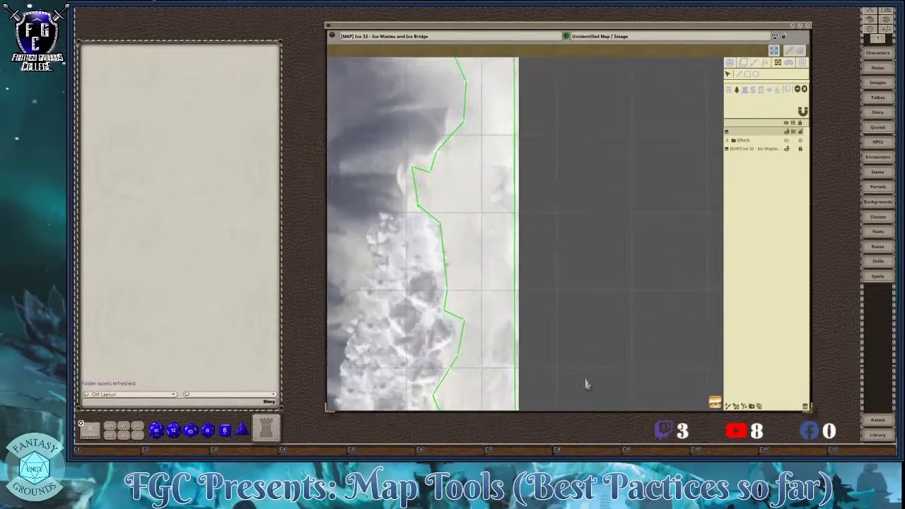
drag(435, 356, 428, 353)
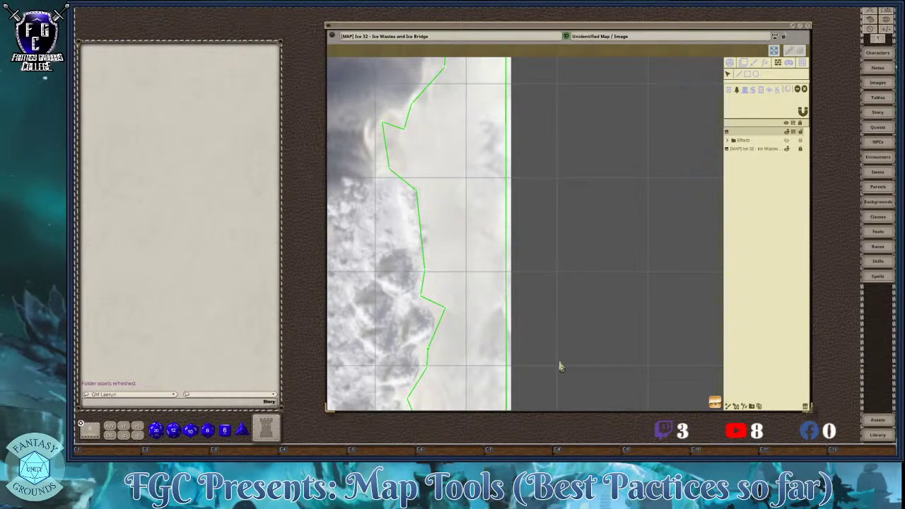
- Check the snowfield outlines down to the southeast corner and across the whole map
scroll(418, 257, down, 4)
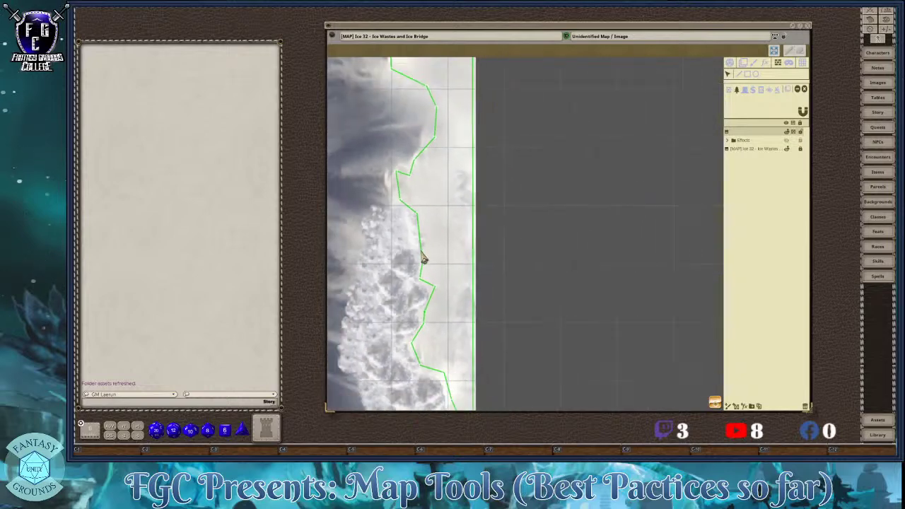
click(715, 402)
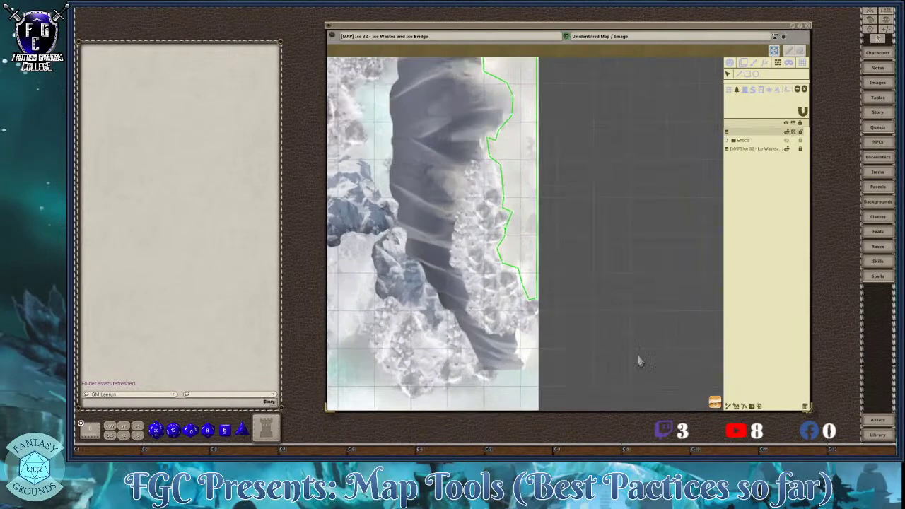
click(715, 402)
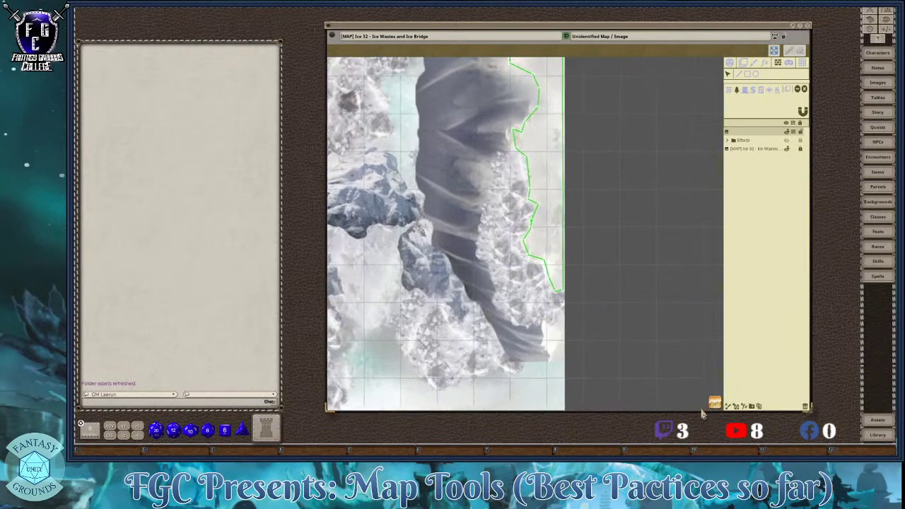
scroll(498, 346, down, 1)
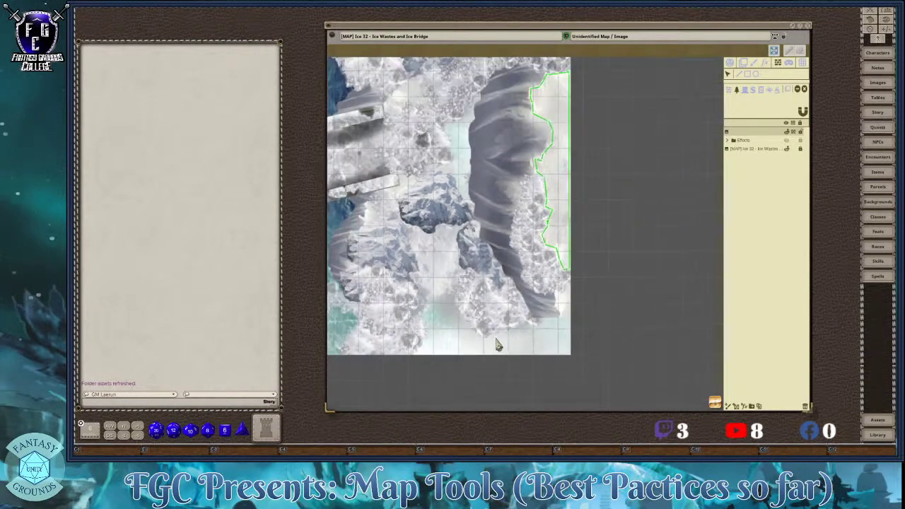
scroll(463, 339, down, 1)
scroll(463, 339, up, 1)
scroll(463, 340, down, 2)
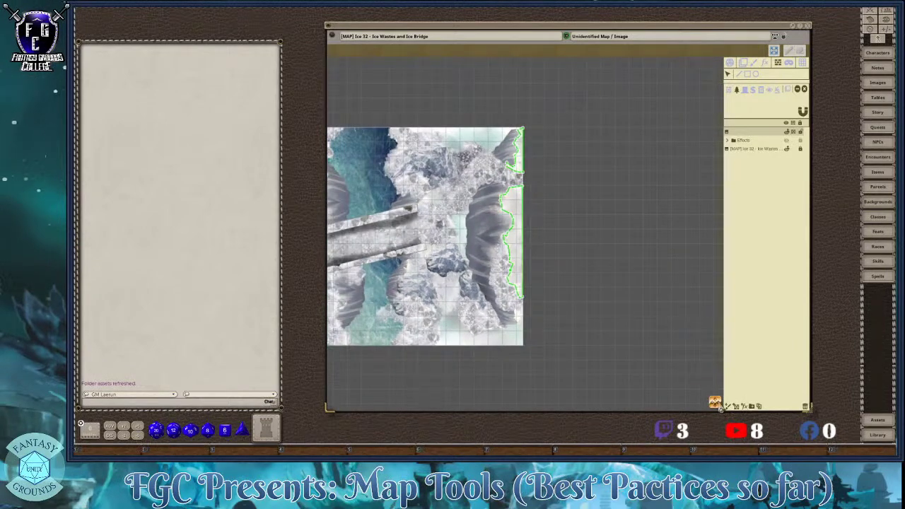
click(715, 402)
scroll(506, 279, down, 1)
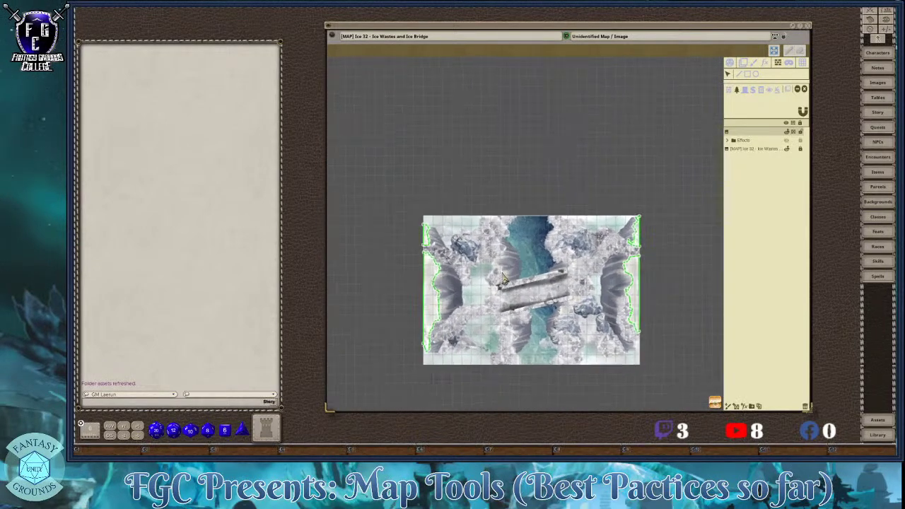
- Draw a line-of-sight polygon around the water north of the ice bridge, tracing both banks, the bridge side and the map's north border
scroll(505, 279, up, 3)
scroll(534, 255, up, 3)
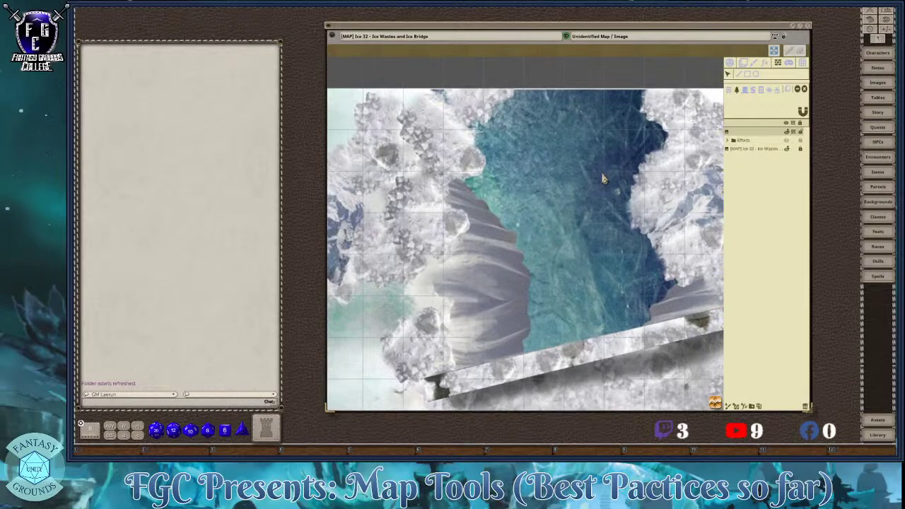
scroll(555, 221, down, 2)
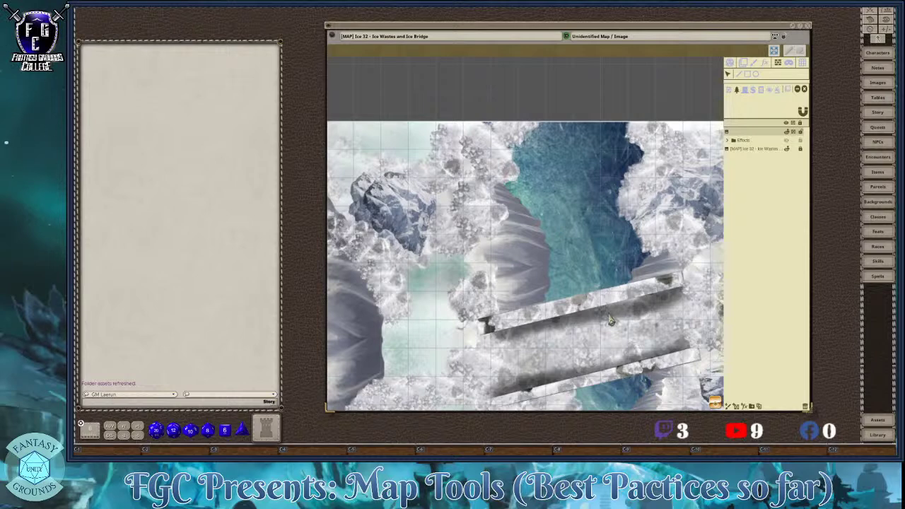
scroll(588, 207, up, 2)
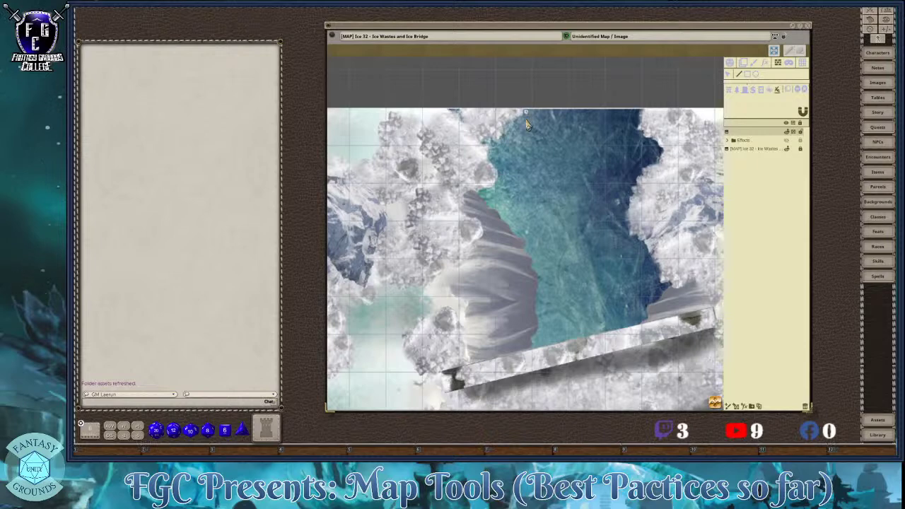
click(504, 154)
click(495, 191)
click(503, 211)
click(514, 213)
click(526, 229)
click(540, 255)
click(544, 280)
click(543, 304)
click(543, 329)
click(537, 340)
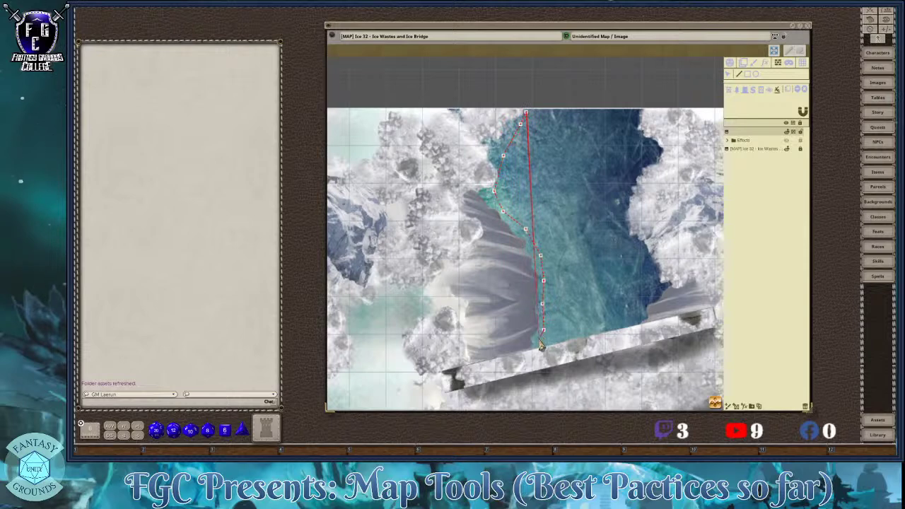
click(638, 320)
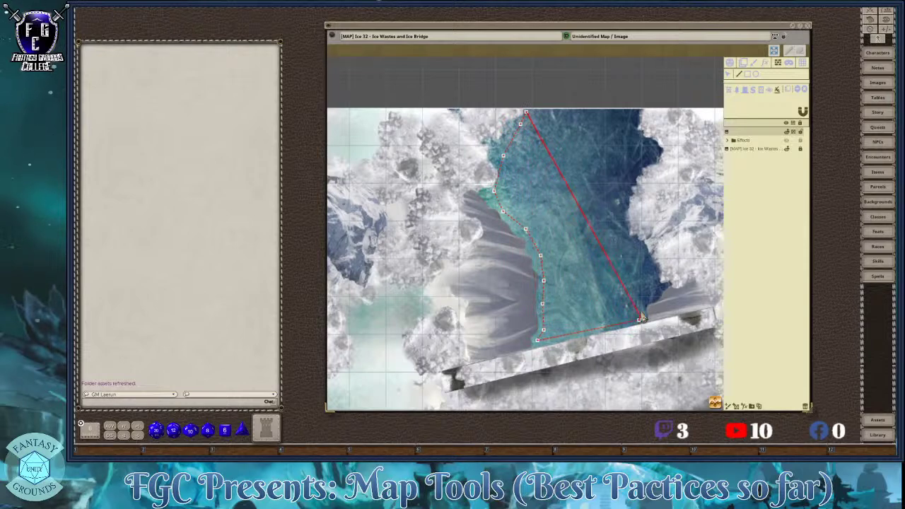
click(642, 302)
click(654, 288)
click(647, 268)
click(638, 248)
click(619, 236)
click(616, 213)
click(622, 193)
click(629, 172)
click(655, 150)
click(635, 134)
click(636, 111)
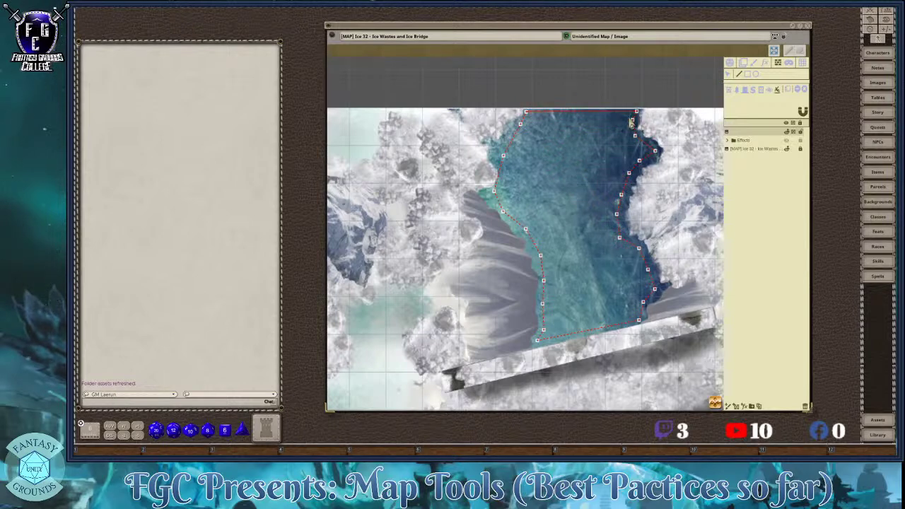
- Reposition the north water polygon's upper west bank vertices to follow the snowy shore and the recess beside the cliff
scroll(626, 203, down, 3)
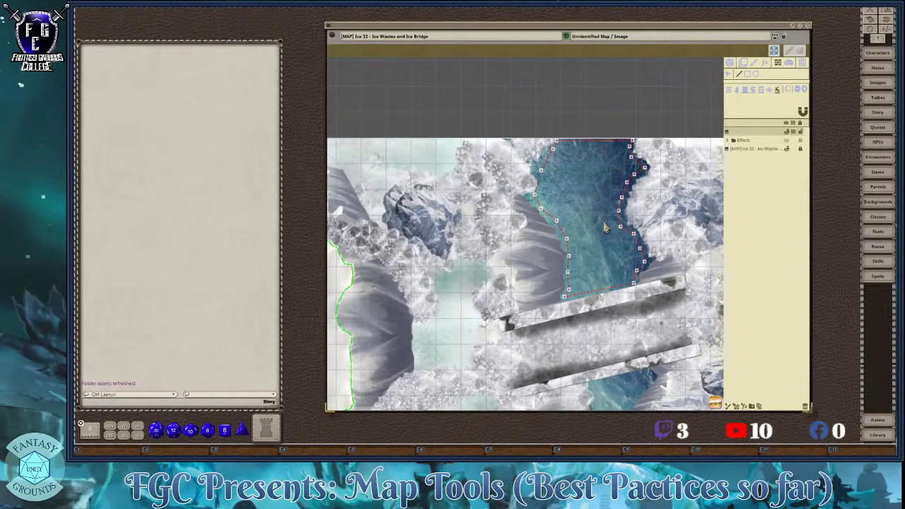
scroll(606, 228, up, 3)
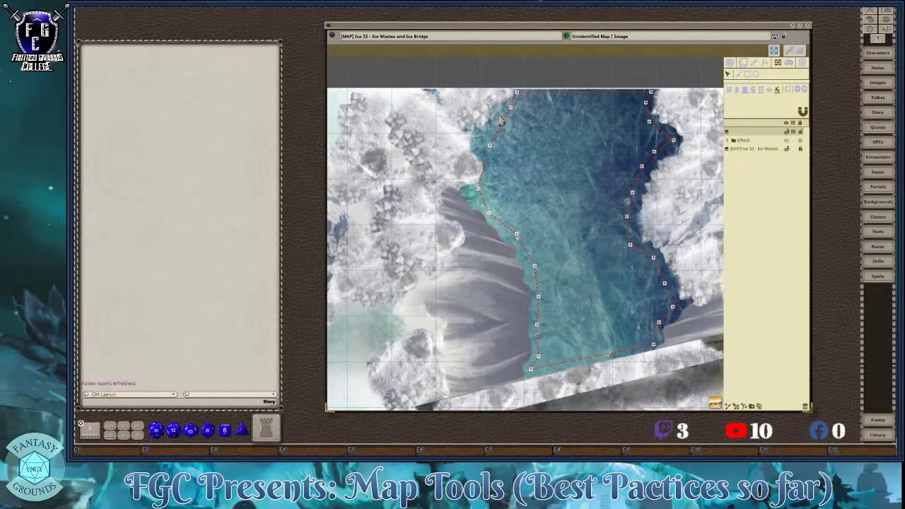
scroll(498, 124, up, 3)
scroll(481, 162, up, 2)
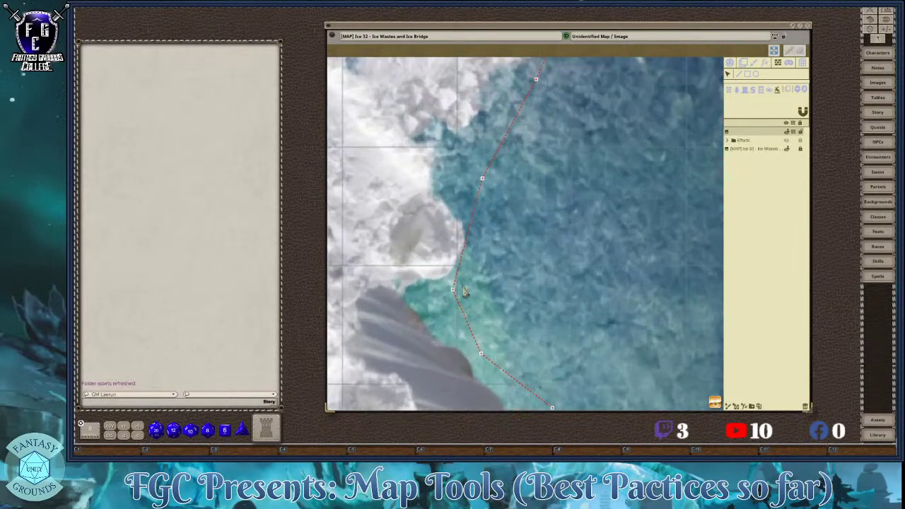
drag(454, 295, 448, 315)
drag(483, 179, 491, 157)
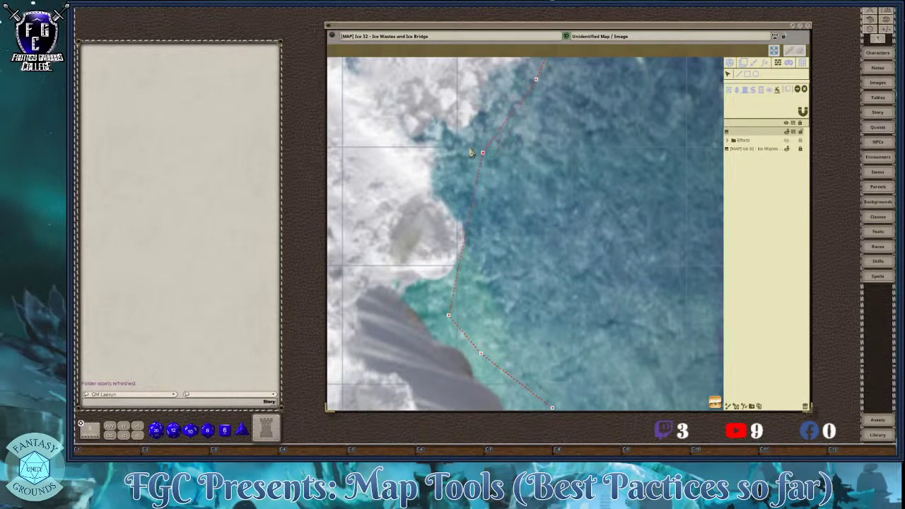
drag(447, 318, 466, 235)
drag(483, 355, 439, 317)
- Move the north water polygon's lower west bank vertices closer to the cliff face just above the bridge
scroll(558, 345, down, 5)
scroll(576, 360, down, 1)
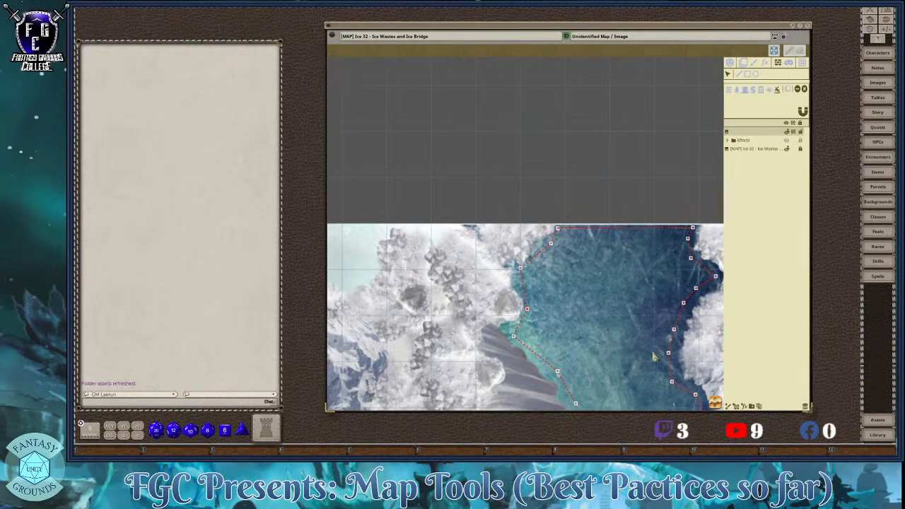
drag(717, 403, 627, 226)
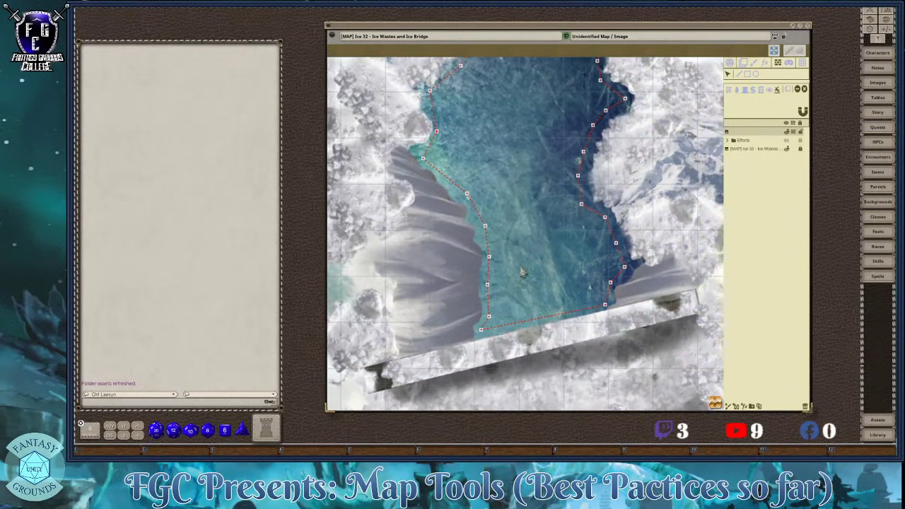
scroll(481, 287, up, 5)
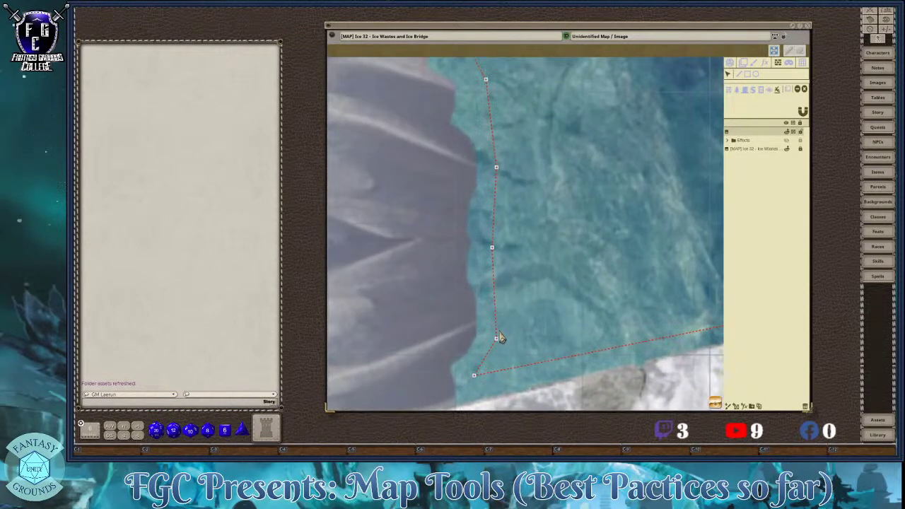
drag(497, 343, 484, 336)
drag(493, 161, 486, 154)
drag(485, 82, 471, 96)
- Draw a line-of-sight polygon around the water south of the ice bridge, tracing the bridge side, both banks, the snowy outcrop and the south border
scroll(602, 259, down, 1)
scroll(603, 260, down, 2)
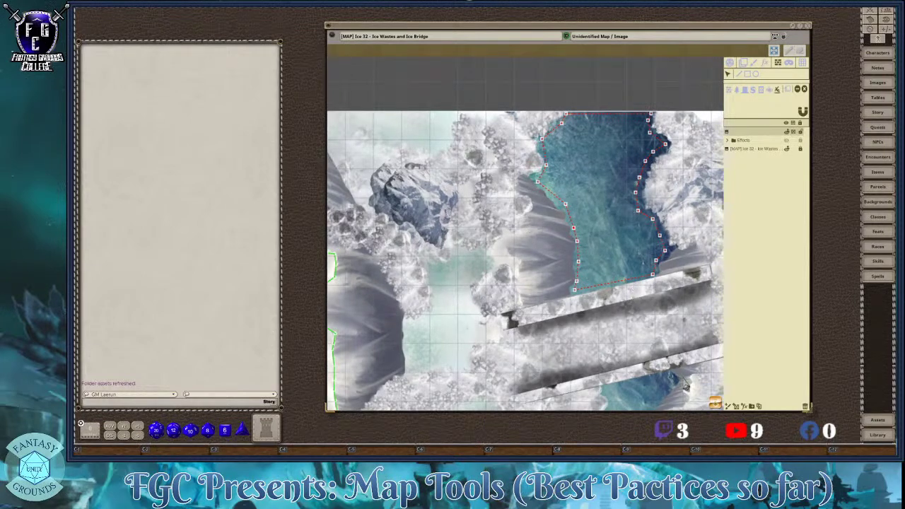
drag(622, 382, 591, 181)
scroll(592, 321, up, 3)
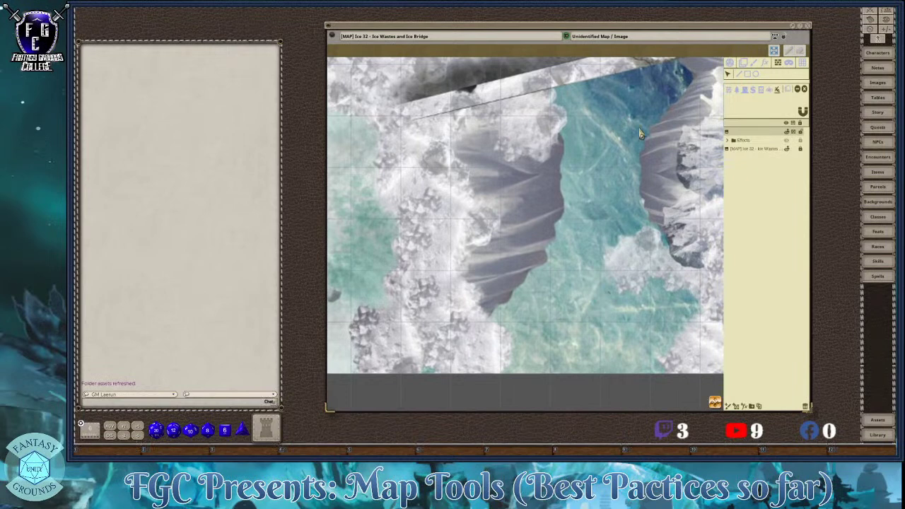
scroll(640, 137, down, 1)
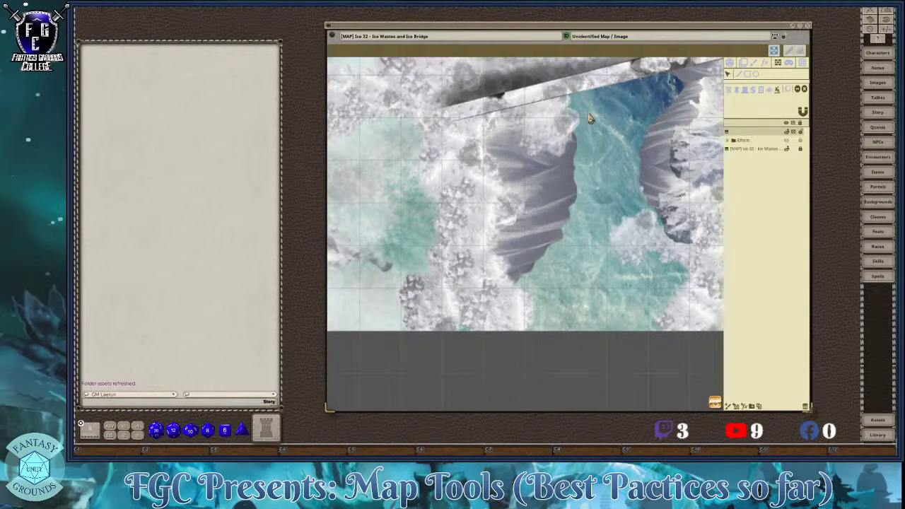
scroll(598, 280, down, 2)
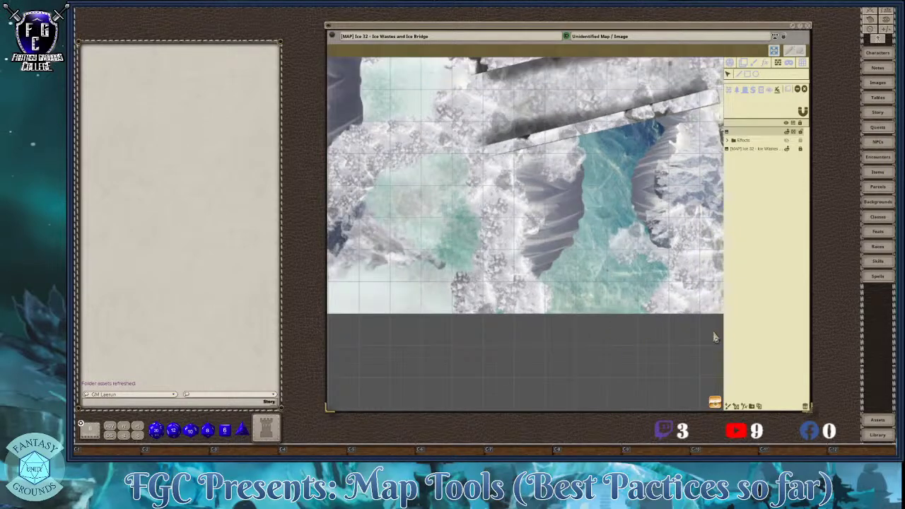
scroll(614, 197, up, 1)
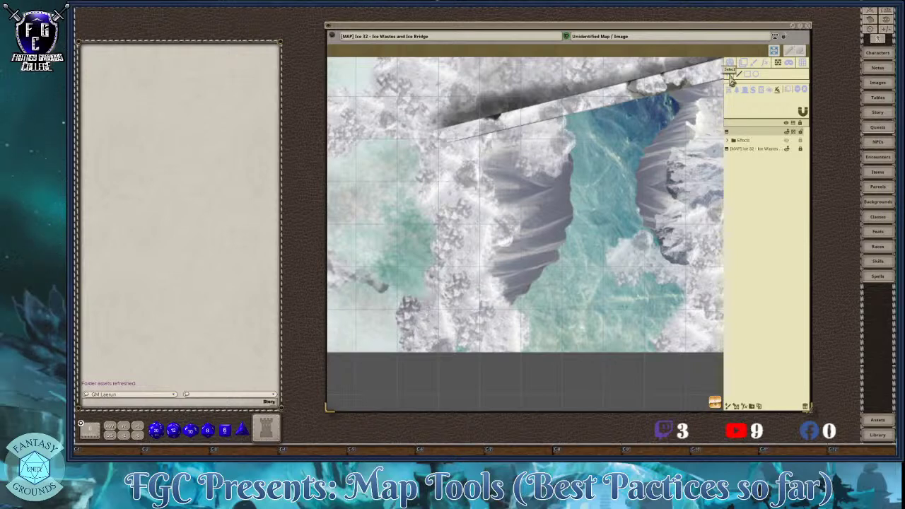
click(569, 119)
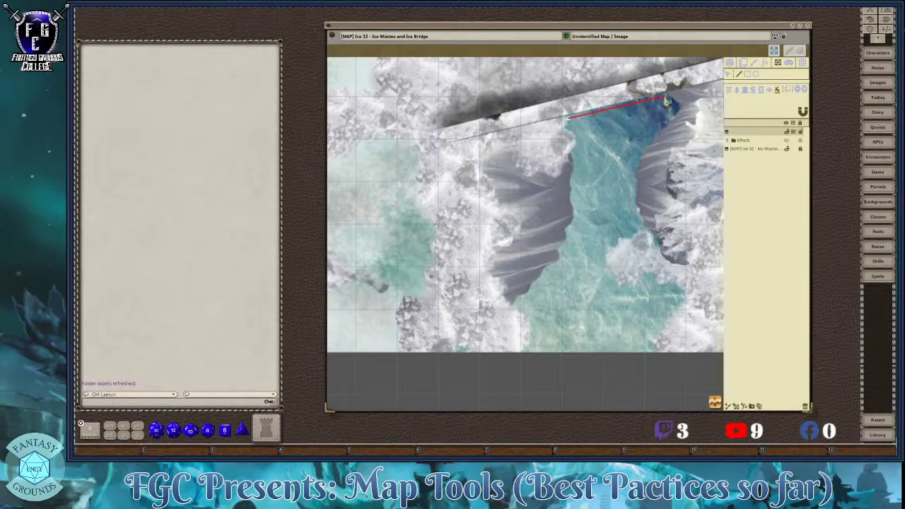
click(665, 98)
click(675, 106)
click(666, 120)
click(648, 134)
click(635, 146)
click(630, 161)
click(626, 189)
click(633, 220)
click(631, 234)
click(617, 240)
click(602, 256)
click(606, 282)
click(628, 291)
click(643, 288)
click(651, 278)
click(664, 287)
click(676, 292)
click(656, 315)
click(643, 333)
click(635, 346)
click(599, 346)
click(555, 346)
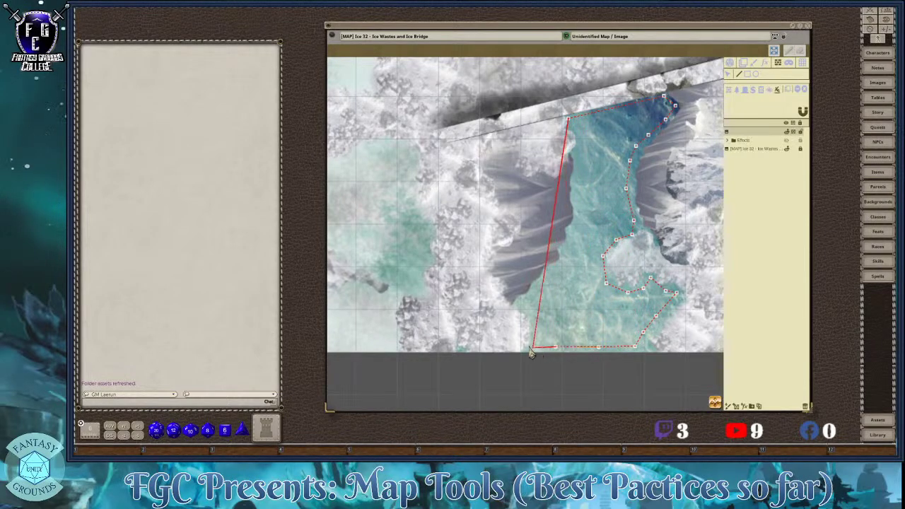
click(528, 346)
click(521, 303)
click(534, 311)
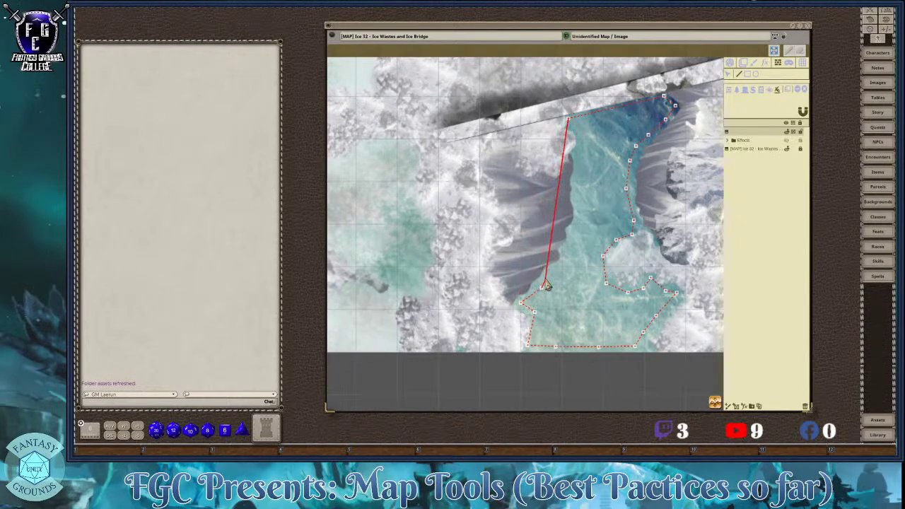
click(554, 273)
click(565, 261)
click(565, 249)
click(567, 231)
click(578, 207)
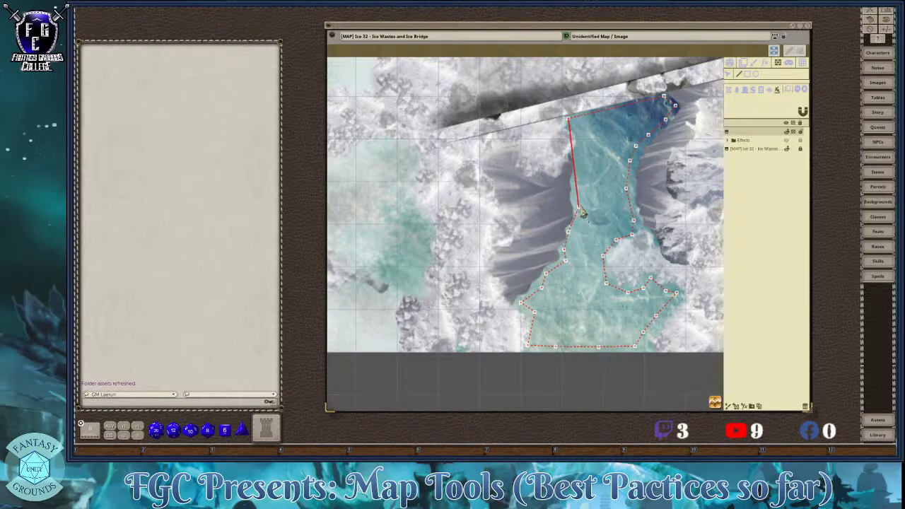
click(573, 182)
click(579, 157)
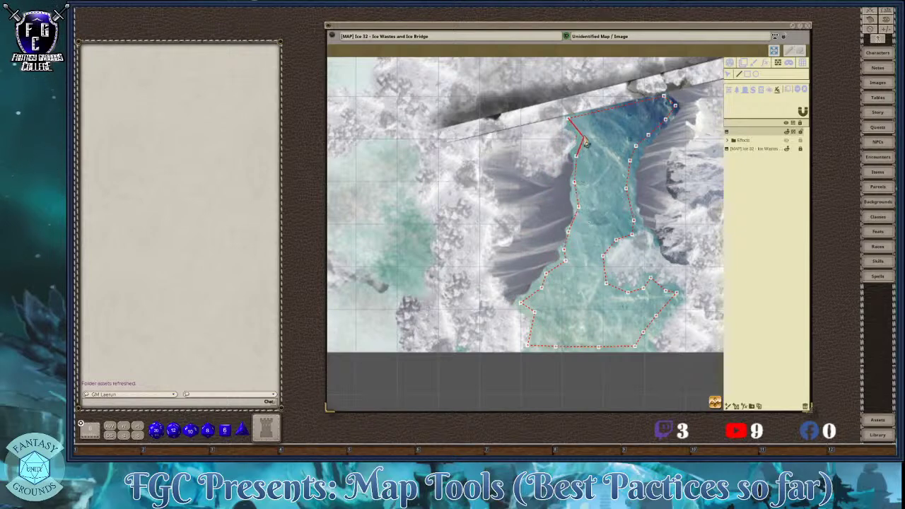
click(572, 126)
scroll(631, 285, down, 3)
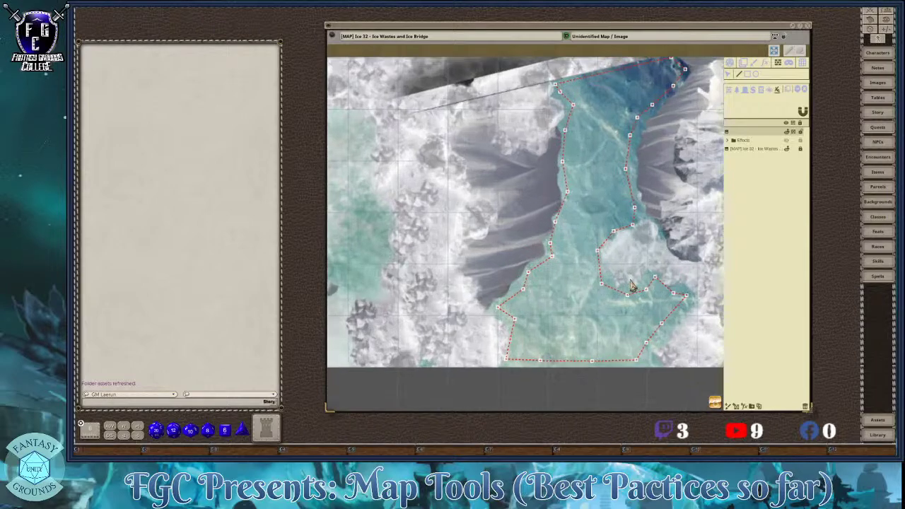
- Move the south water polygon's two lower corner vertices closer to the map's south border and remove the two vertices between them
scroll(570, 279, up, 5)
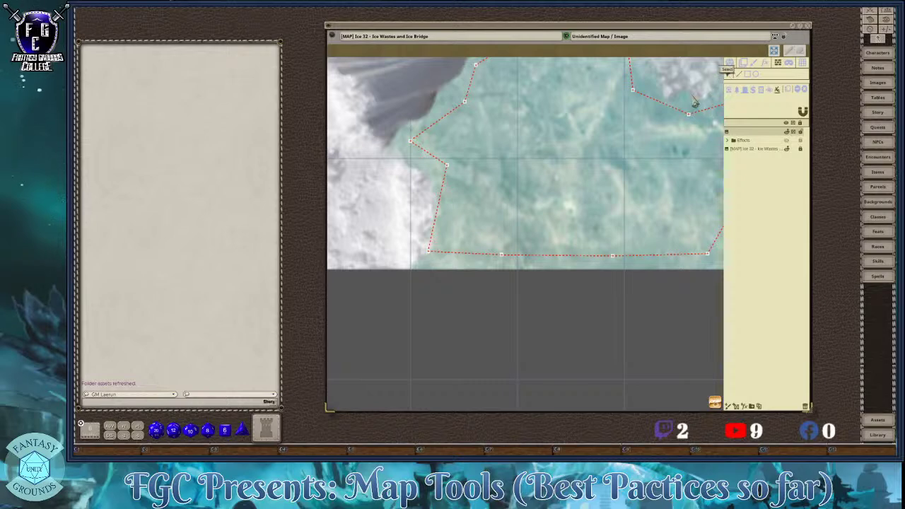
drag(429, 253, 422, 260)
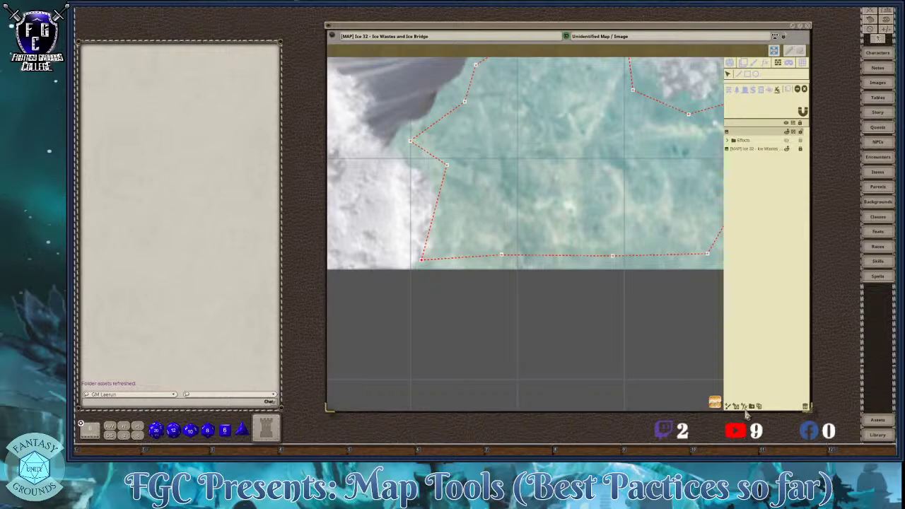
drag(792, 347, 703, 342)
drag(617, 251, 637, 259)
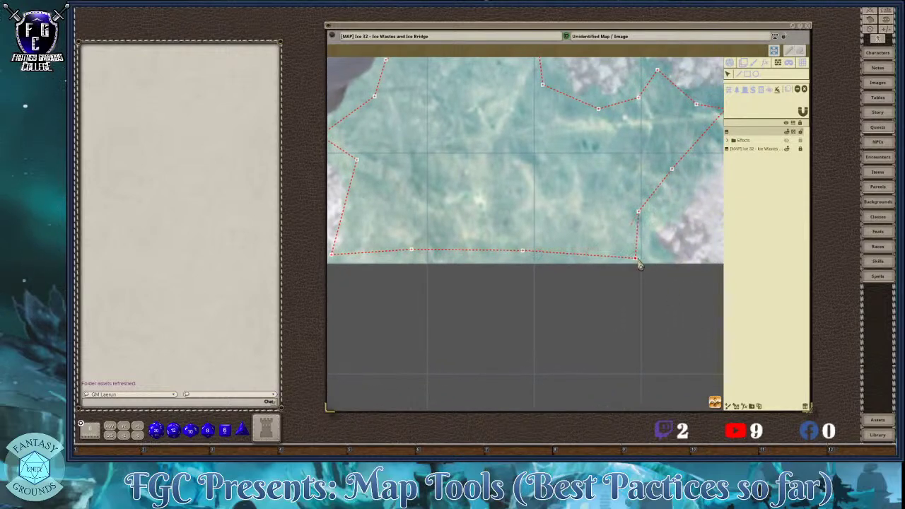
scroll(439, 255, up, 3)
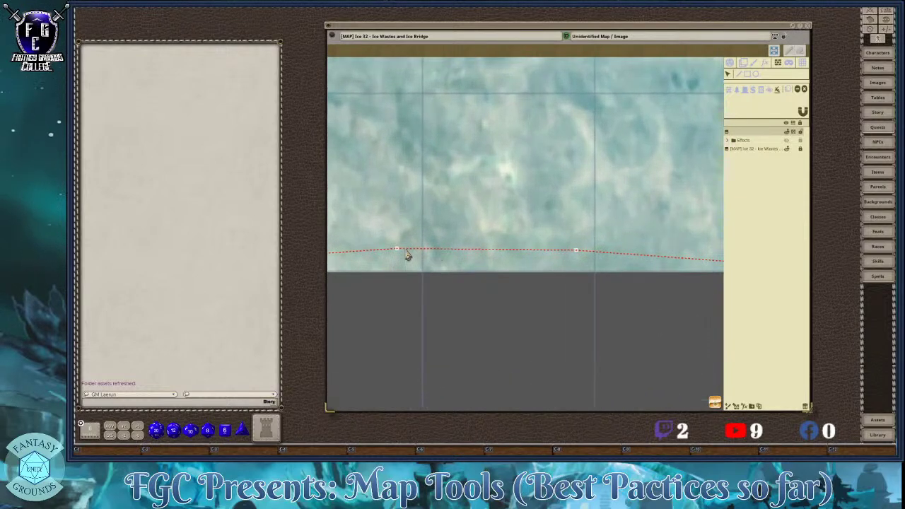
drag(398, 256, 403, 267)
drag(577, 253, 578, 266)
scroll(538, 265, down, 2)
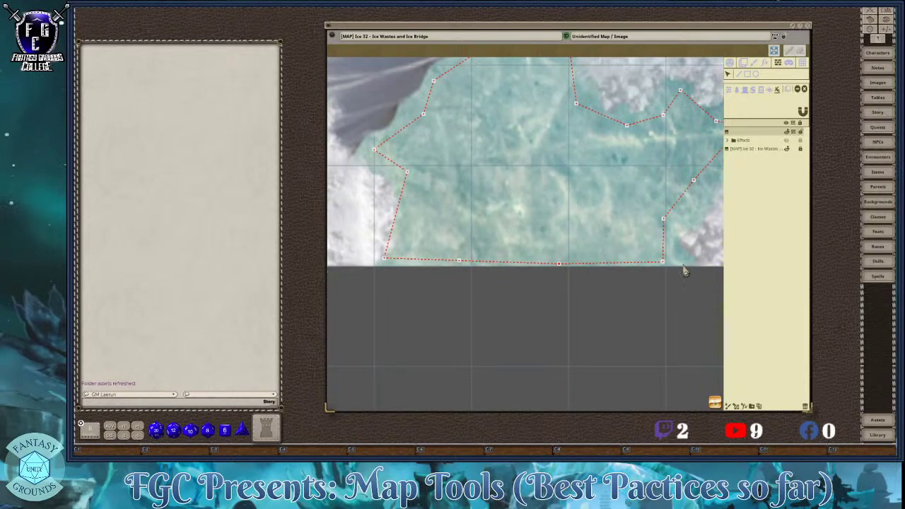
drag(664, 263, 672, 262)
scroll(444, 267, up, 2)
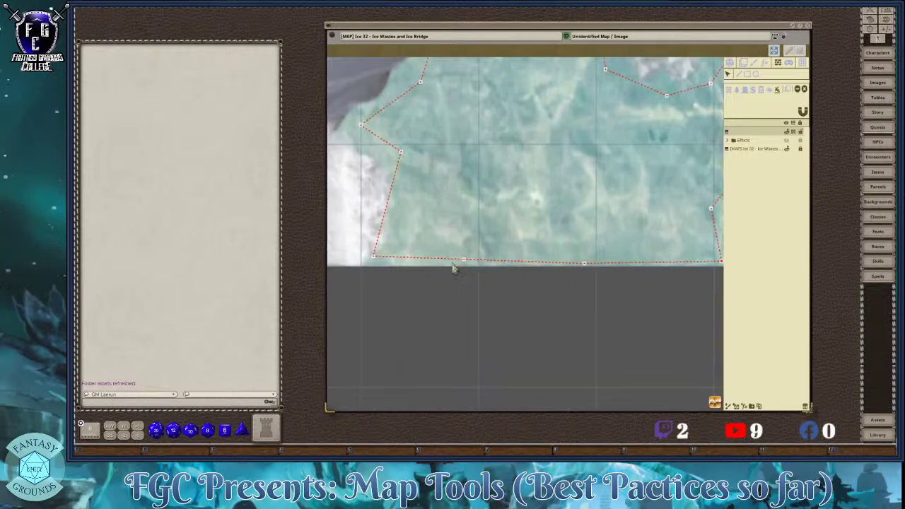
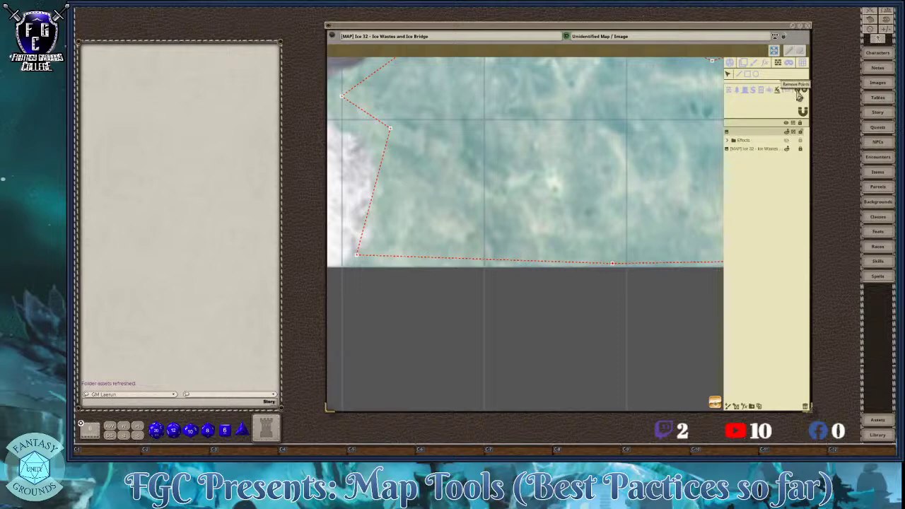
scroll(661, 283, down, 5)
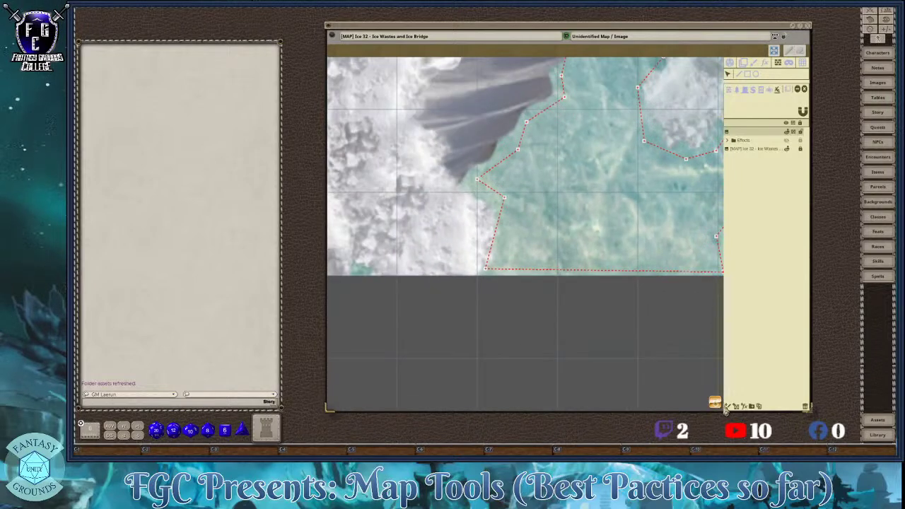
- Review the water and snowfield outlines across the whole map and switch the map to play mode
drag(671, 260, 593, 289)
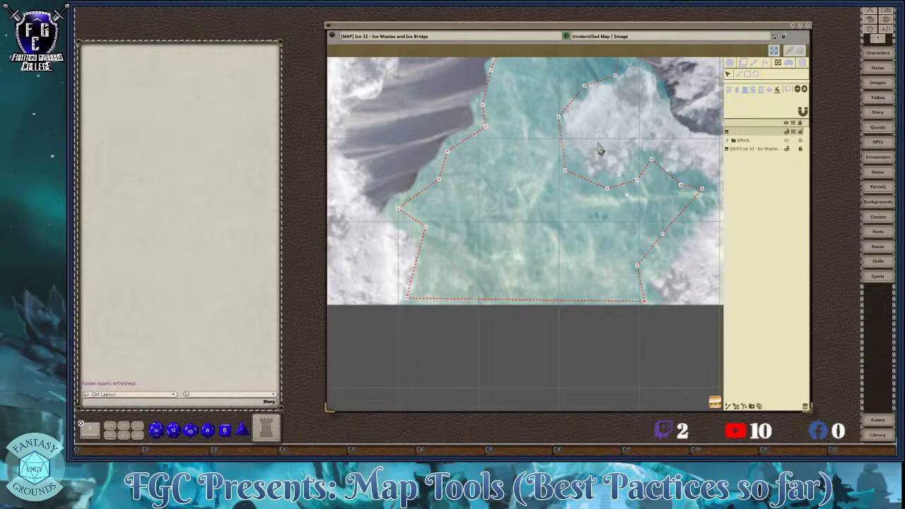
scroll(535, 216, down, 6)
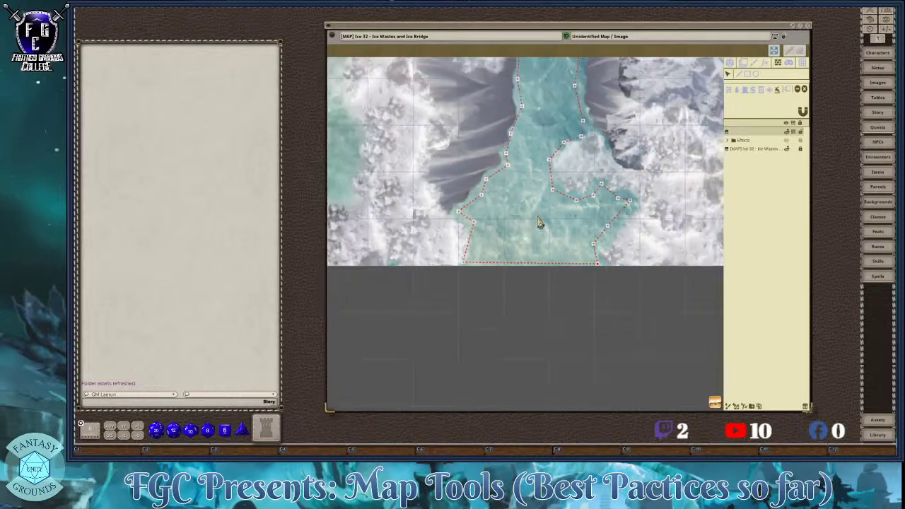
drag(716, 405, 731, 369)
scroll(608, 270, up, 2)
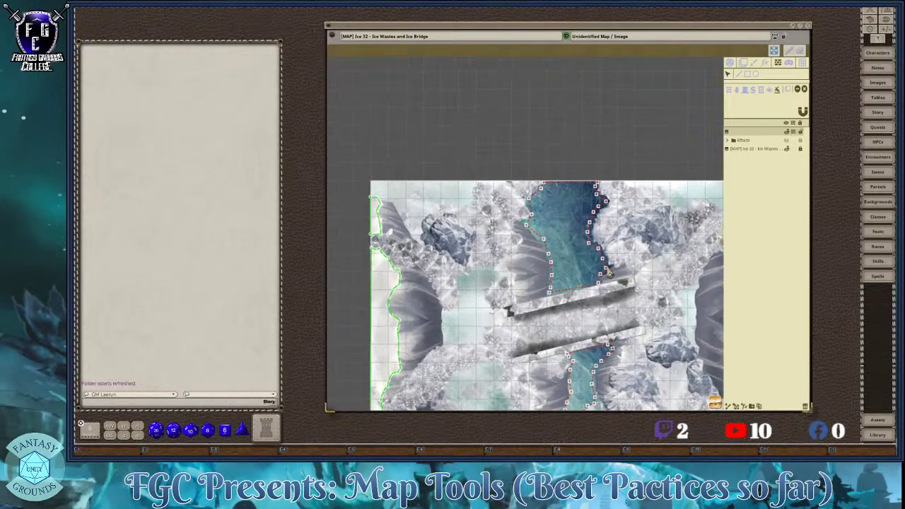
scroll(609, 274, up, 2)
scroll(609, 274, down, 4)
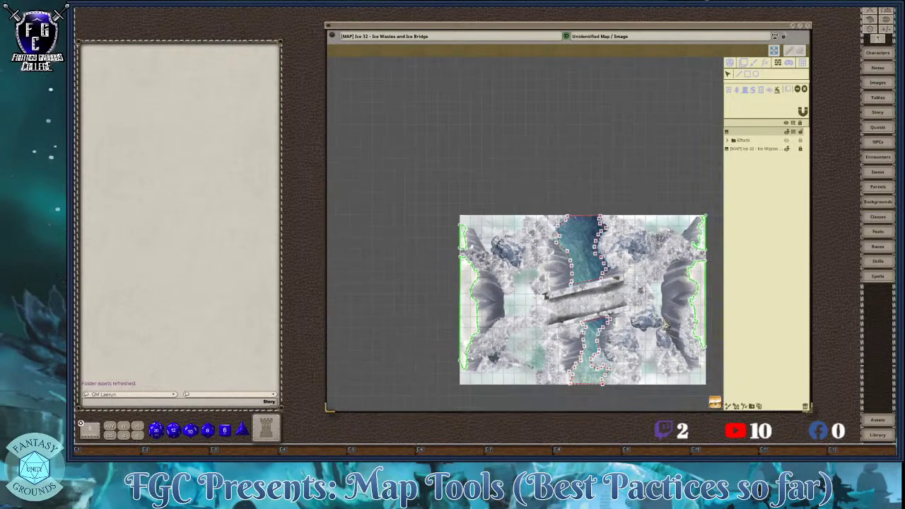
drag(718, 403, 729, 406)
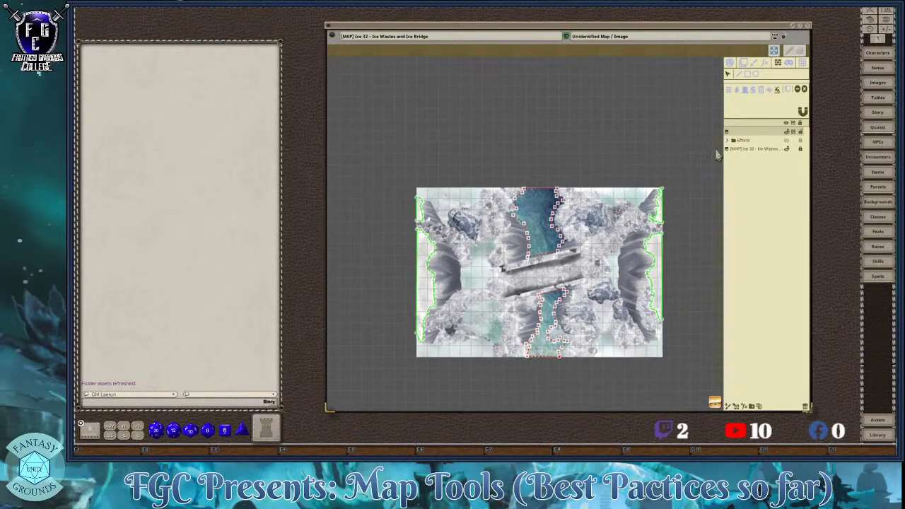
click(732, 63)
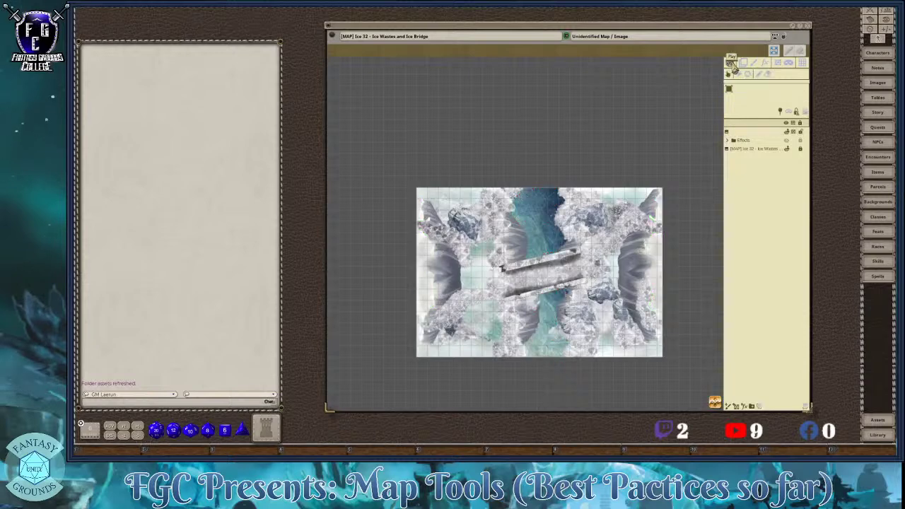
- Toggle line of sight on and off to preview its effect on the whole map, ending with it disabled
scroll(583, 225, up, 3)
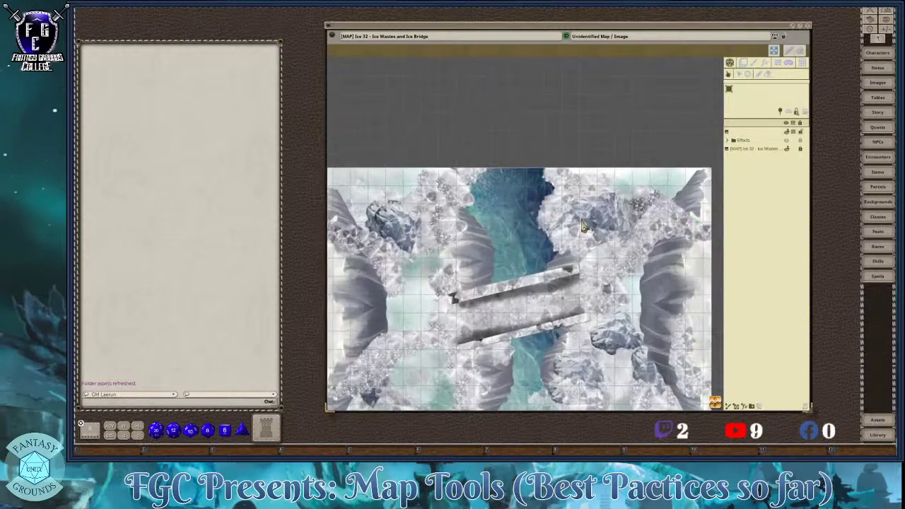
click(792, 113)
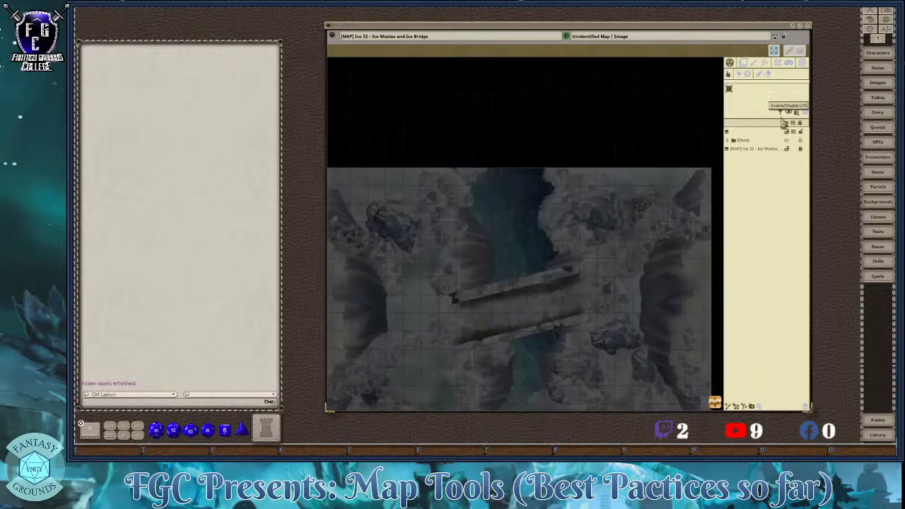
scroll(615, 262, down, 2)
click(791, 114)
click(791, 114)
click(792, 114)
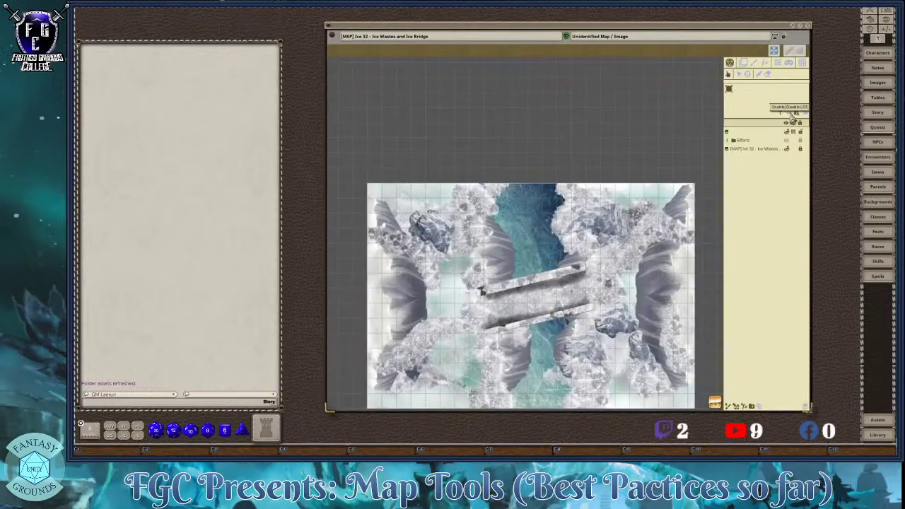
click(792, 114)
click(791, 115)
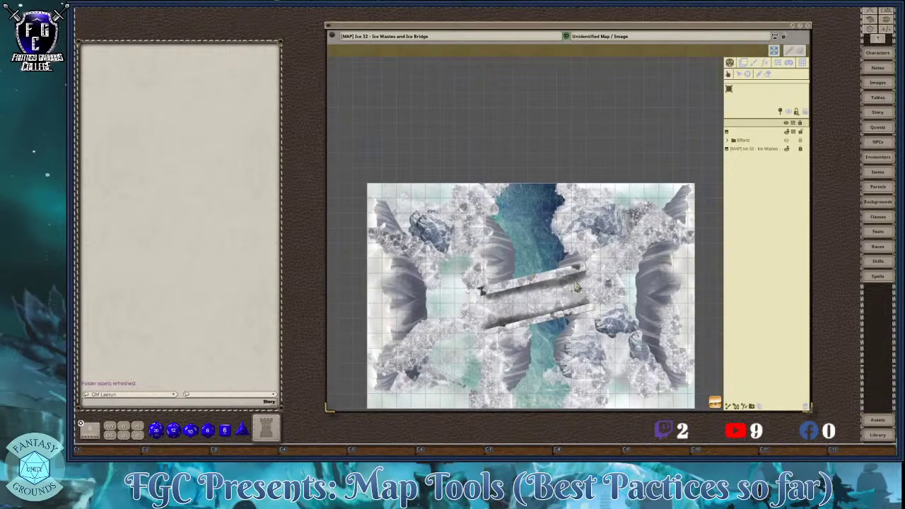
click(792, 114)
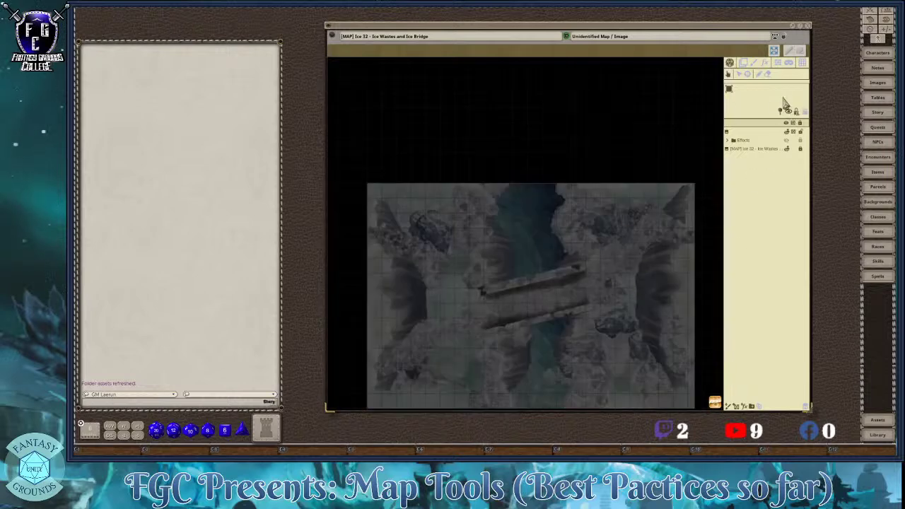
click(792, 115)
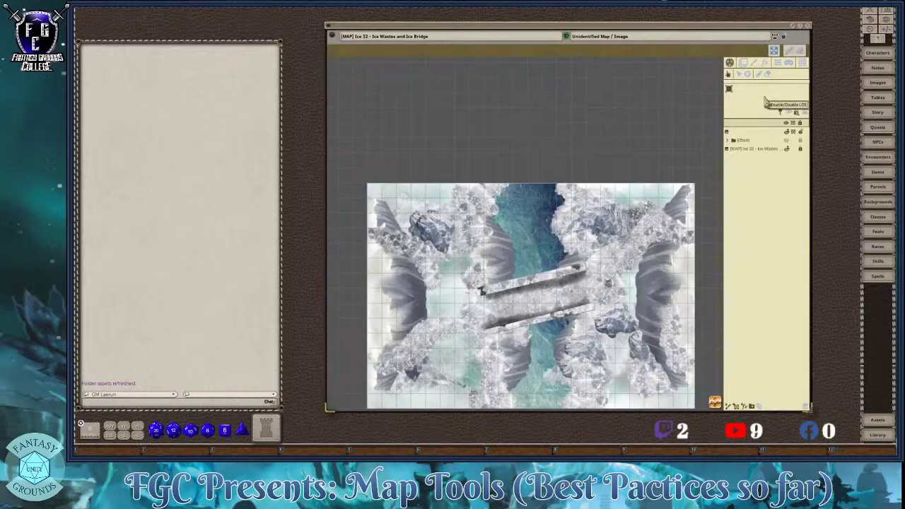
scroll(543, 257, up, 1)
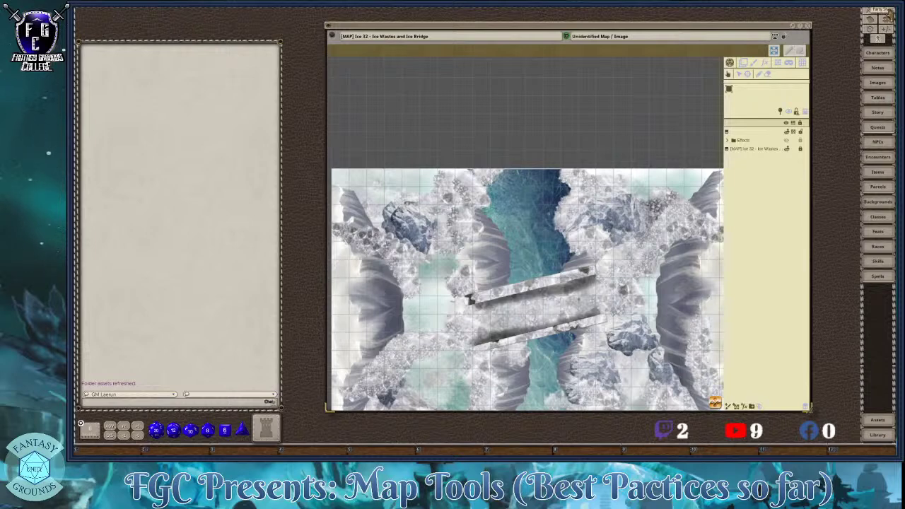
- Open the combat tracker, place it over the upper part of the chat window, and open the NPC list
click(889, 13)
click(612, 152)
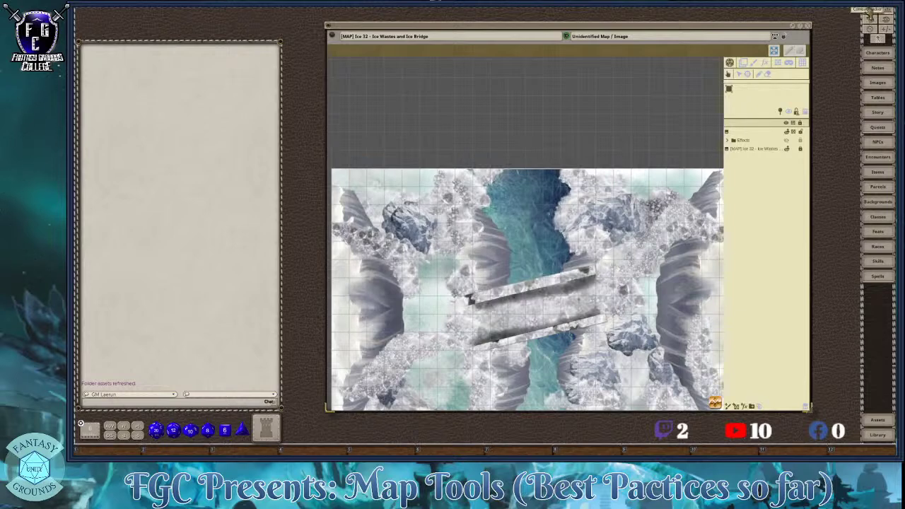
click(871, 15)
drag(473, 146, 178, 32)
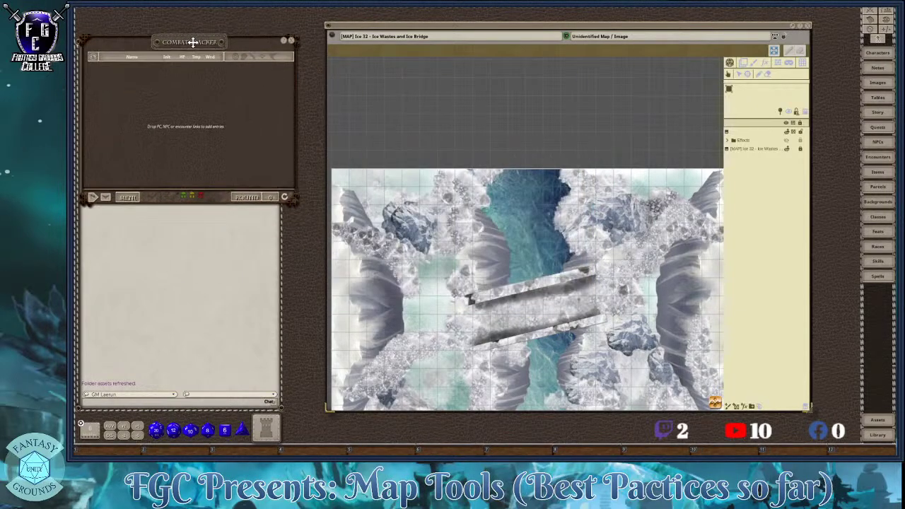
click(877, 141)
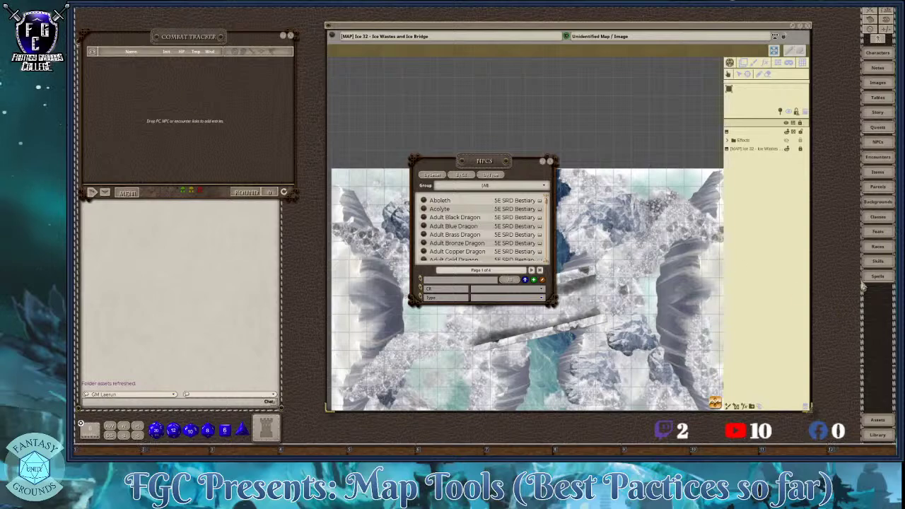
- Add the Acolyte from the NPC list to the combat tracker and close the list
drag(877, 219, 781, 249)
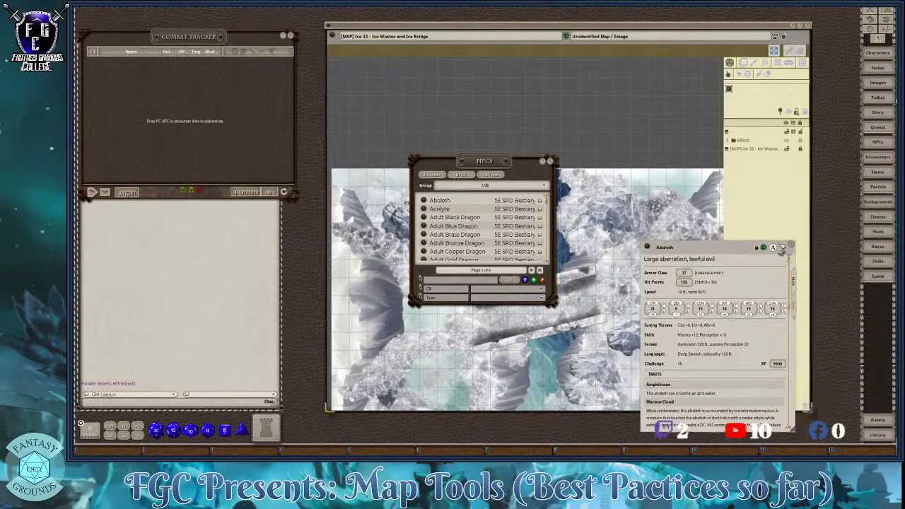
click(792, 248)
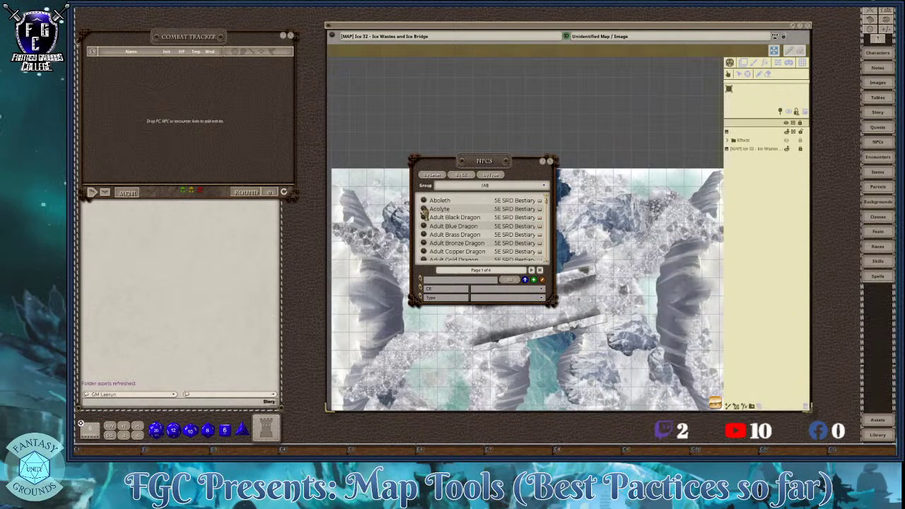
drag(169, 91, 170, 92)
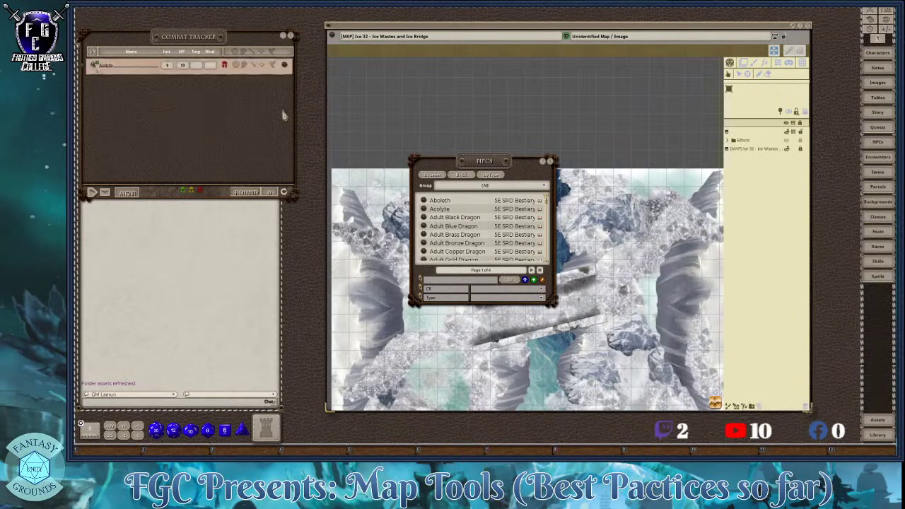
click(550, 162)
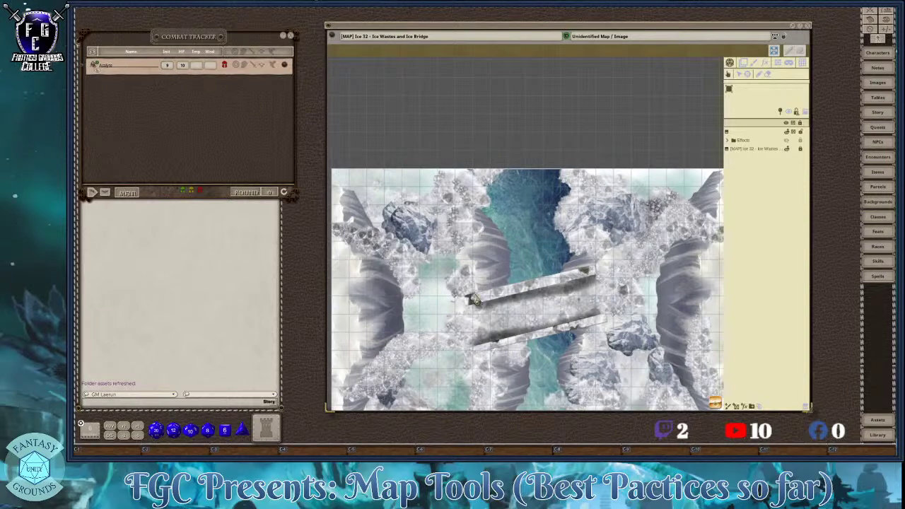
- Place the Acolyte's token from the combat tracker on the open ground just west of the ice bridge
scroll(470, 300, up, 1)
scroll(458, 300, down, 2)
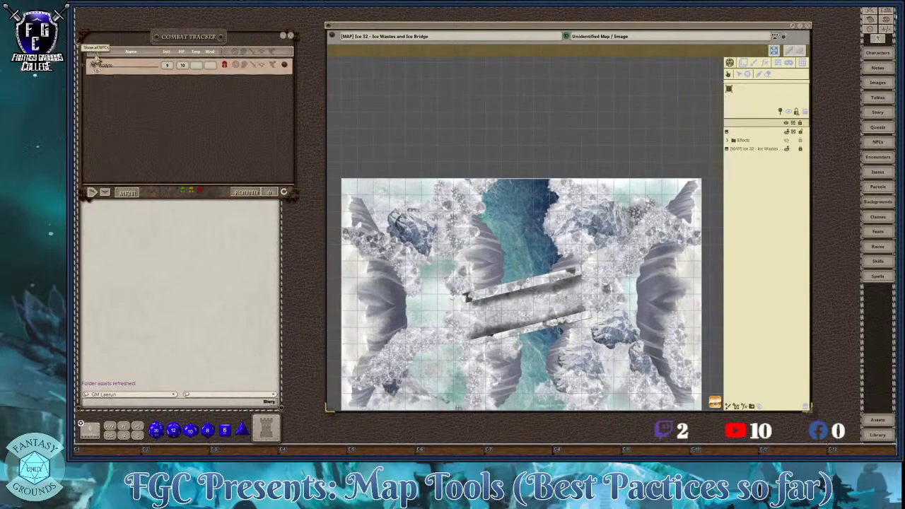
drag(96, 67, 447, 321)
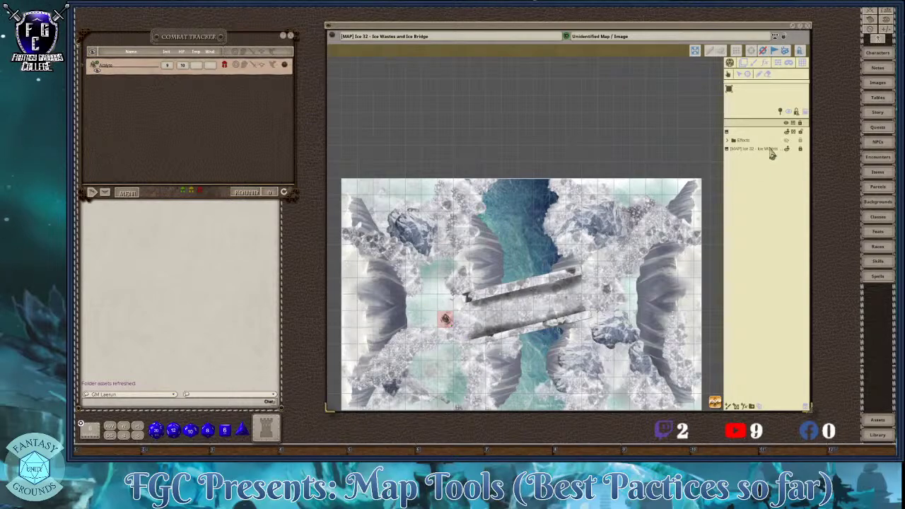
- Enable line of sight on the map and check the view from the Acolyte's token across the whole map
scroll(429, 338, up, 3)
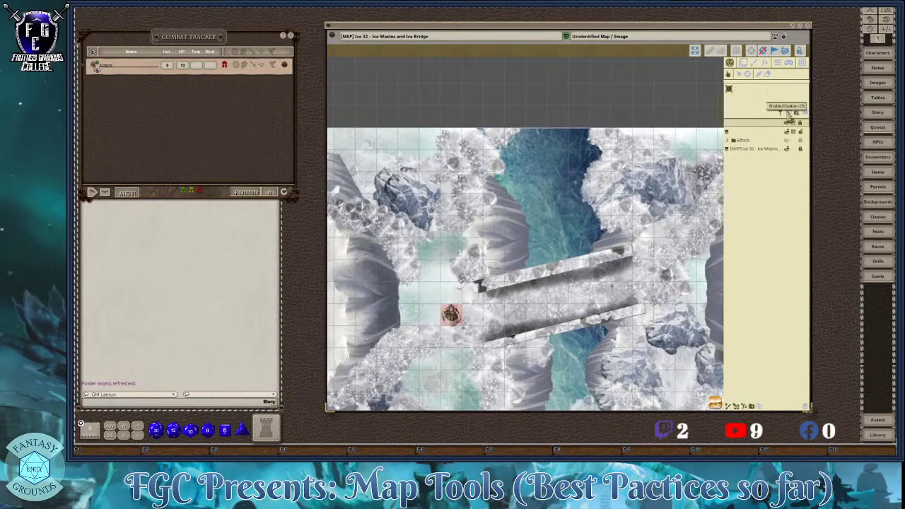
click(788, 112)
scroll(669, 234, down, 4)
scroll(644, 297, up, 2)
scroll(459, 313, up, 4)
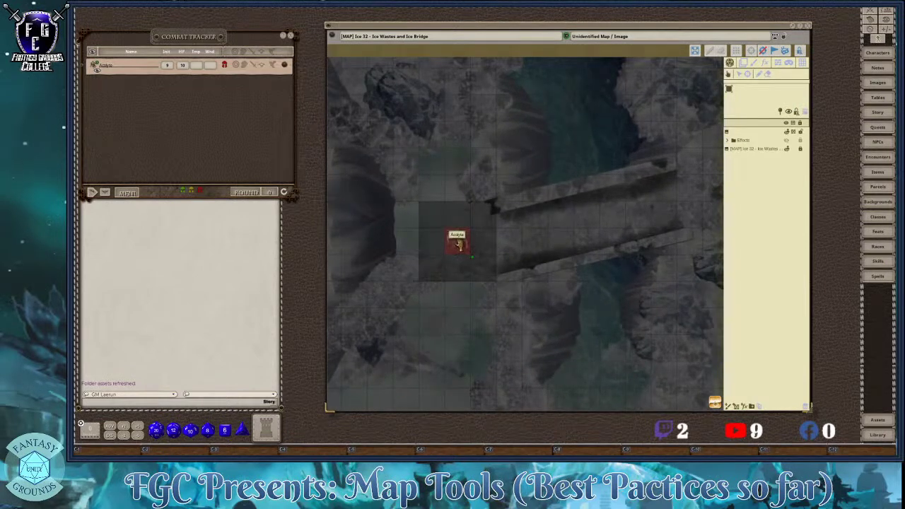
mouse_move(457, 243)
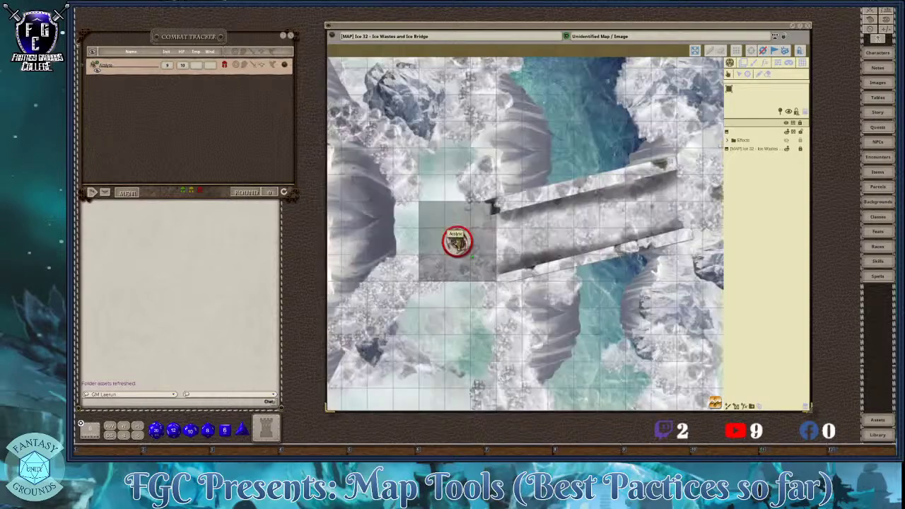
scroll(418, 249, down, 3)
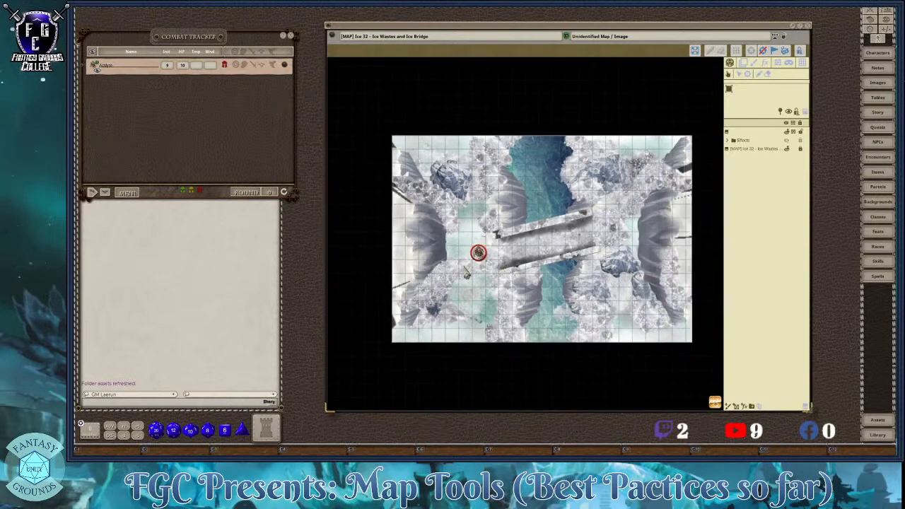
scroll(467, 266, up, 2)
- Test the Acolyte's vision from inside the north water area by moving its token there, and compare with the south water
drag(485, 247, 374, 198)
drag(374, 249, 582, 164)
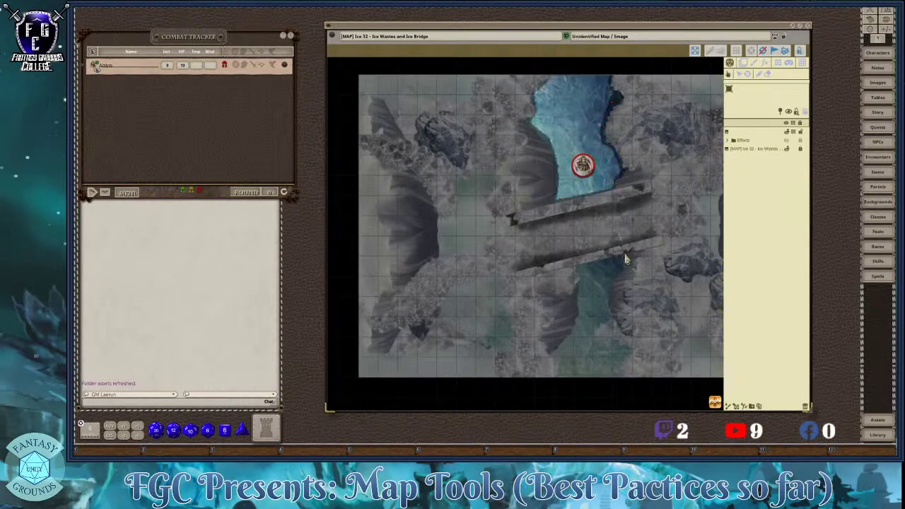
scroll(621, 253, down, 3)
scroll(566, 256, up, 5)
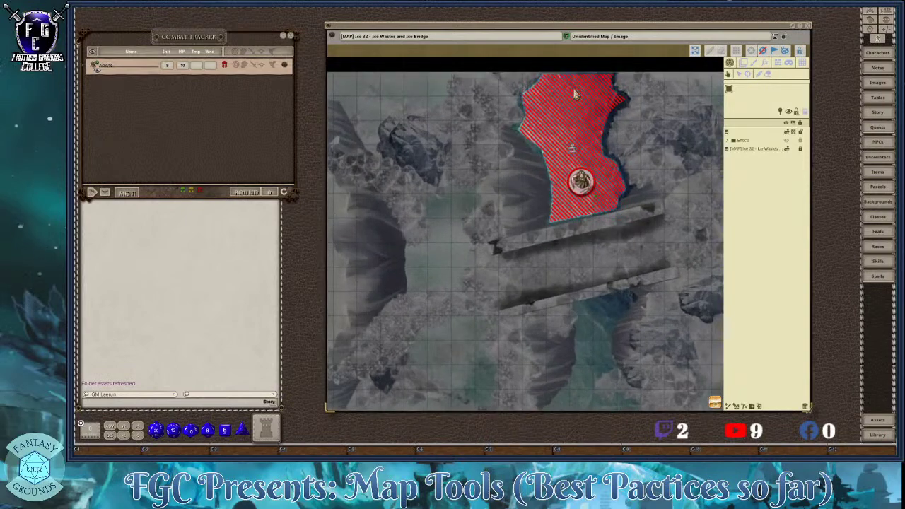
click(545, 172)
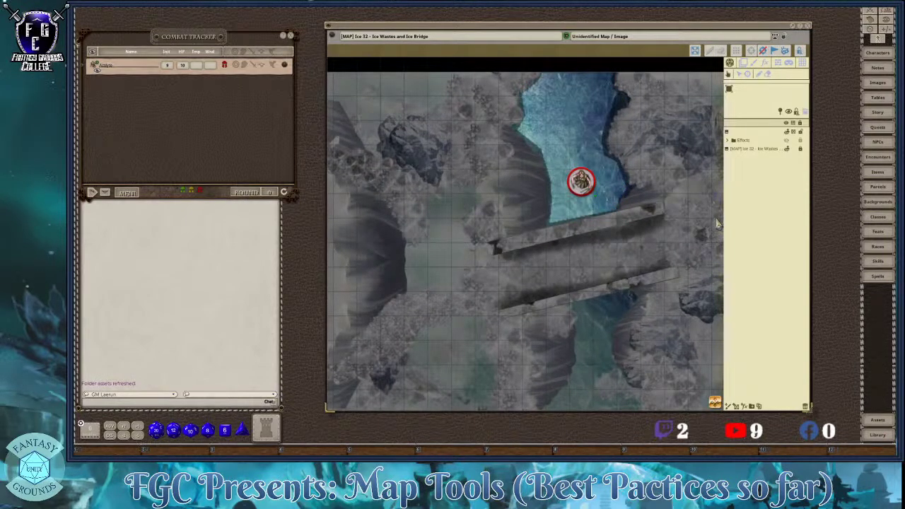
scroll(685, 216, down, 1)
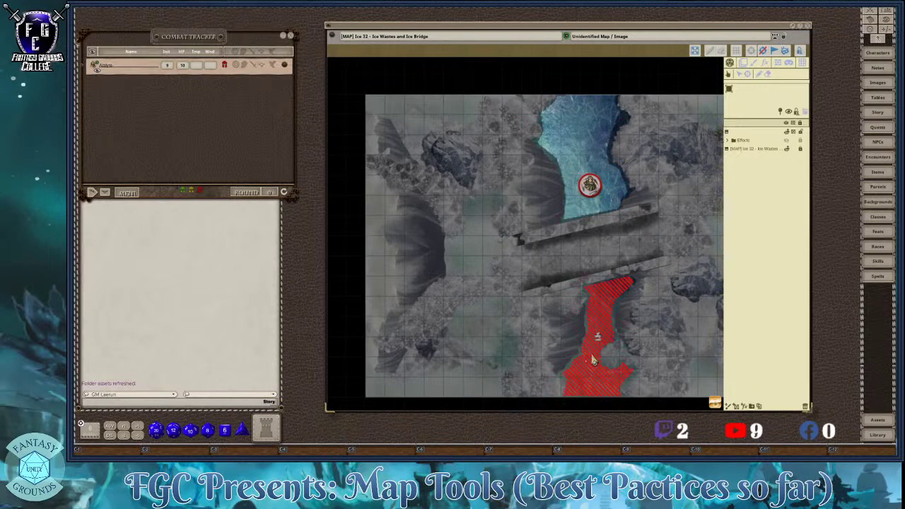
- Move the Acolyte's token from the north water onto the middle of the ice bridge and check its view
drag(588, 186, 591, 246)
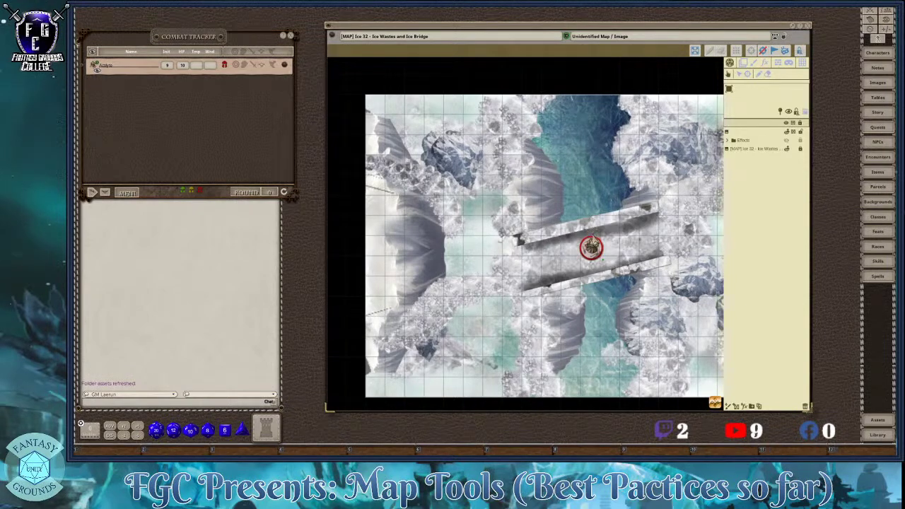
scroll(587, 234, up, 2)
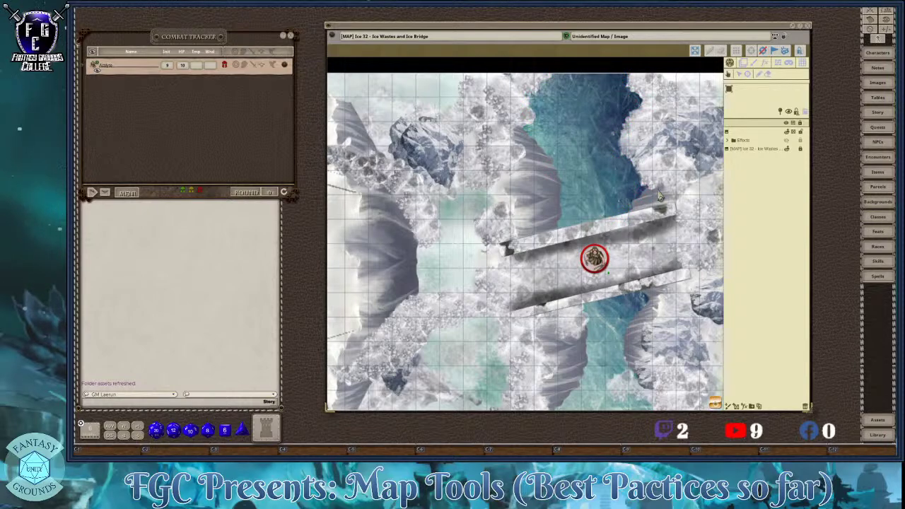
scroll(707, 225, down, 3)
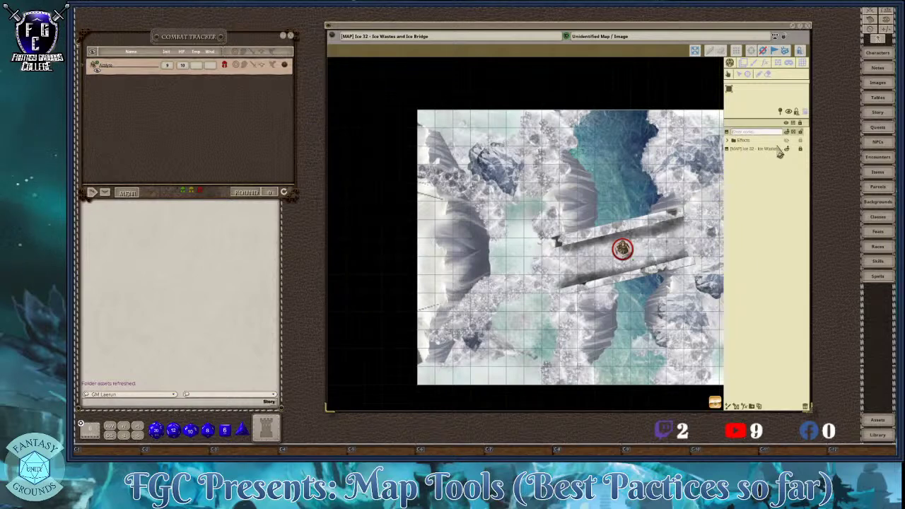
- Name the unnamed top layer of the map "Line of Sight"
text(L)
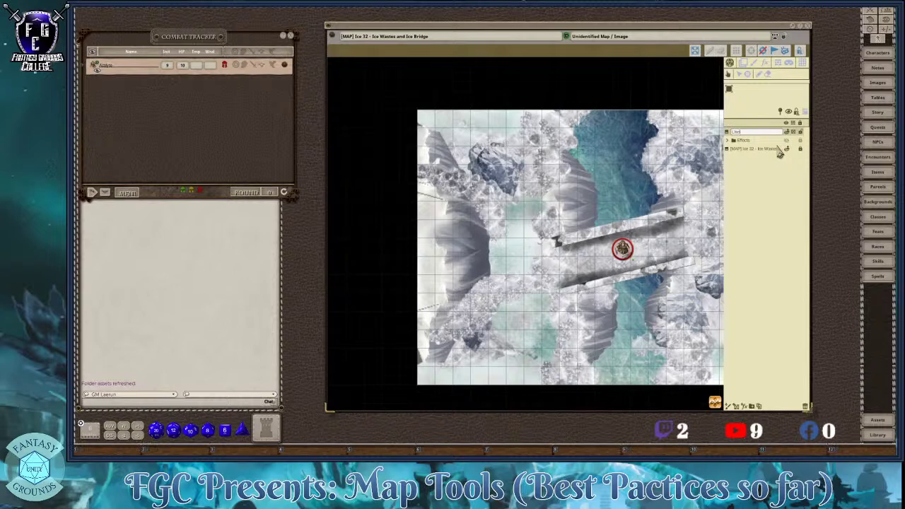
text(ine of si)
click(765, 169)
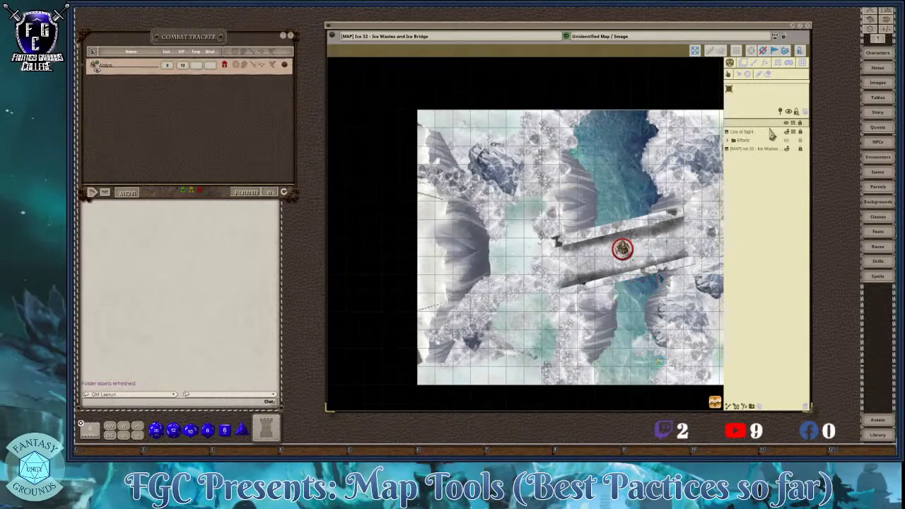
- Move the Acolyte's token off the bridge to the open ground on its west side and check its view
click(623, 253)
drag(623, 253, 516, 247)
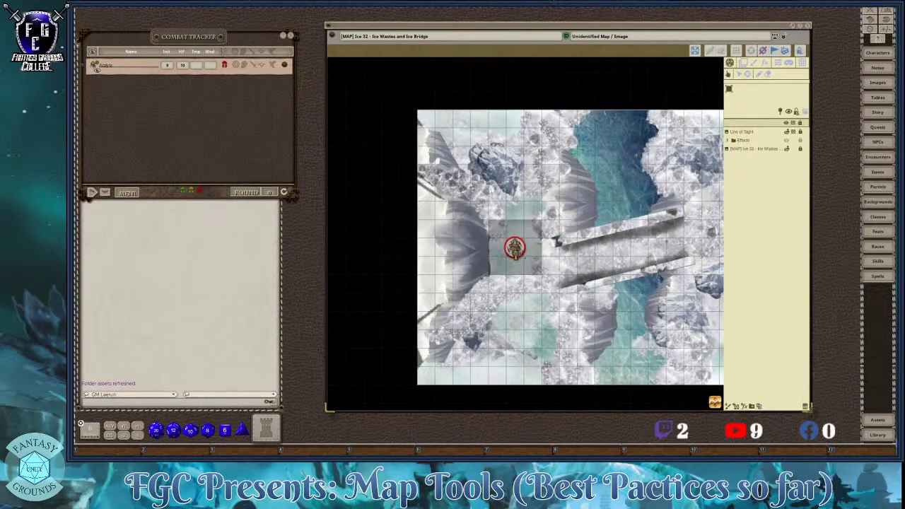
scroll(467, 265, up, 2)
scroll(467, 265, up, 1)
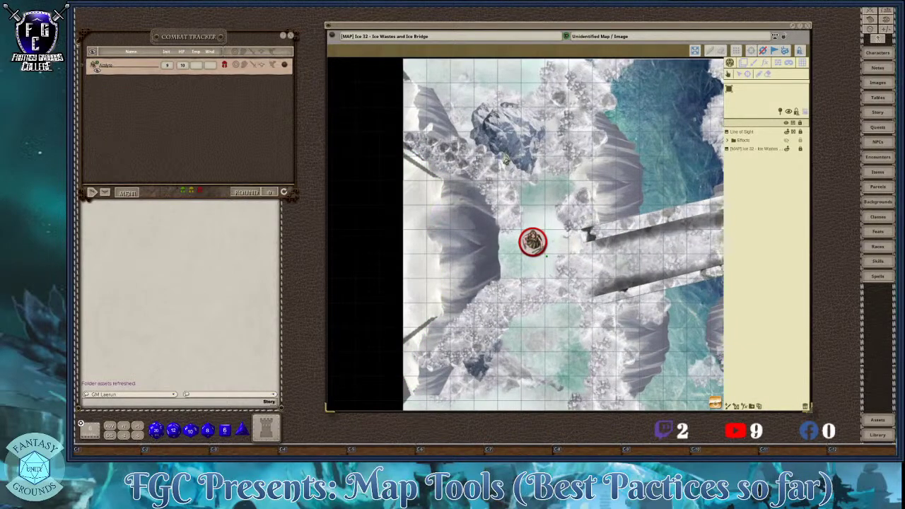
- Examine the Acolyte's view of the snowfields, water and bridge edges from the ground west of the bridge
scroll(572, 295, down, 3)
scroll(596, 316, up, 4)
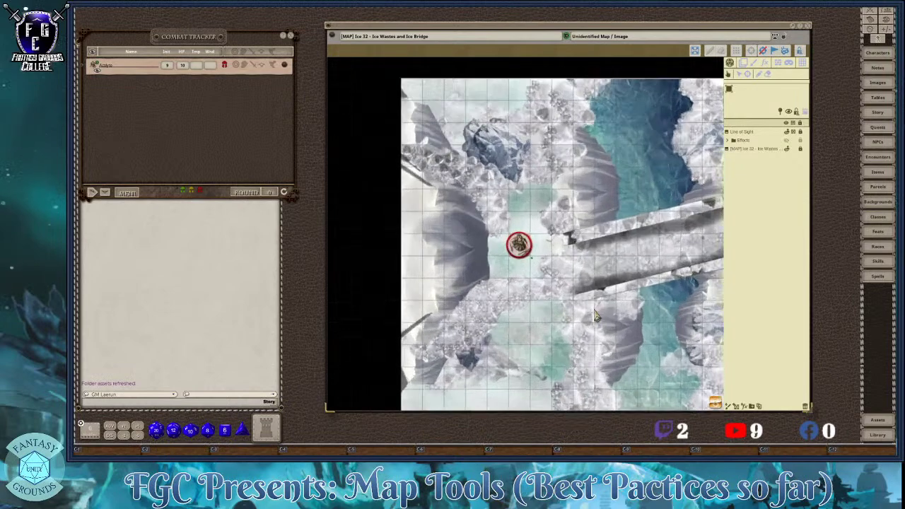
scroll(598, 316, down, 3)
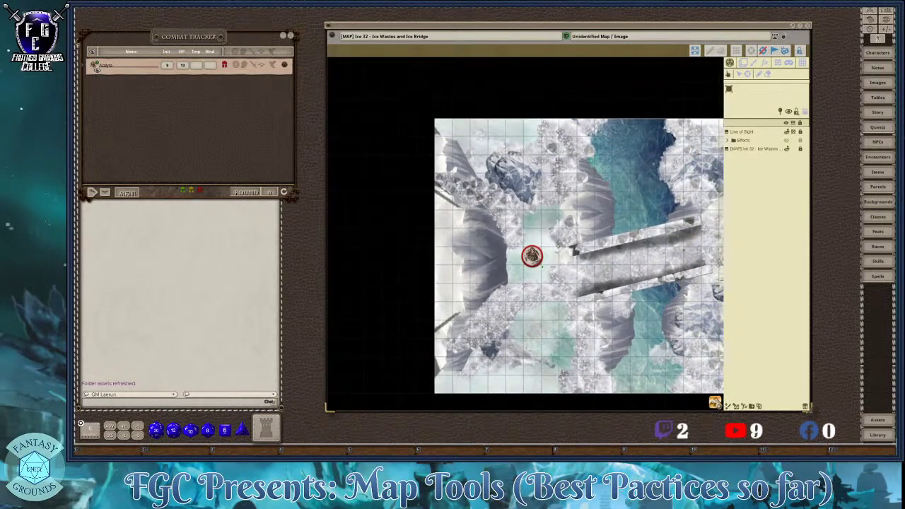
scroll(732, 409, down, 2)
scroll(631, 263, up, 5)
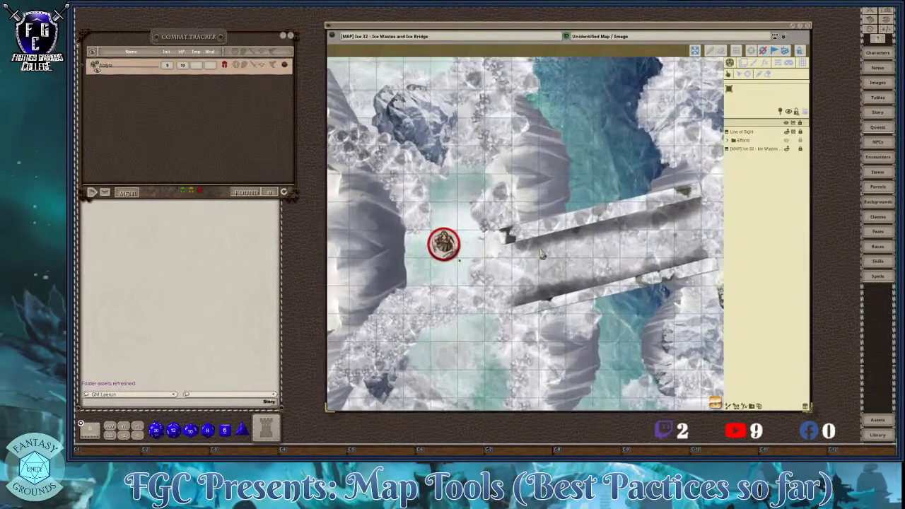
scroll(529, 205, up, 3)
scroll(649, 142, down, 3)
scroll(715, 401, up, 2)
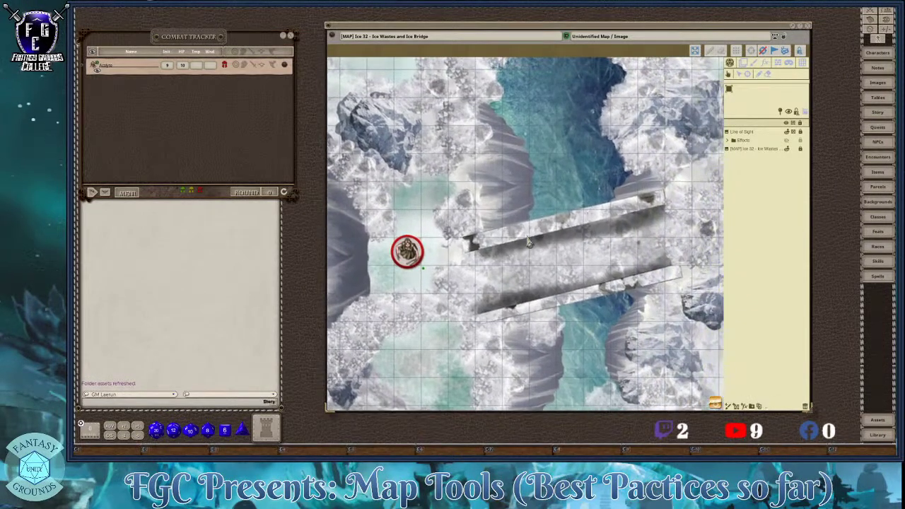
scroll(505, 239, up, 2)
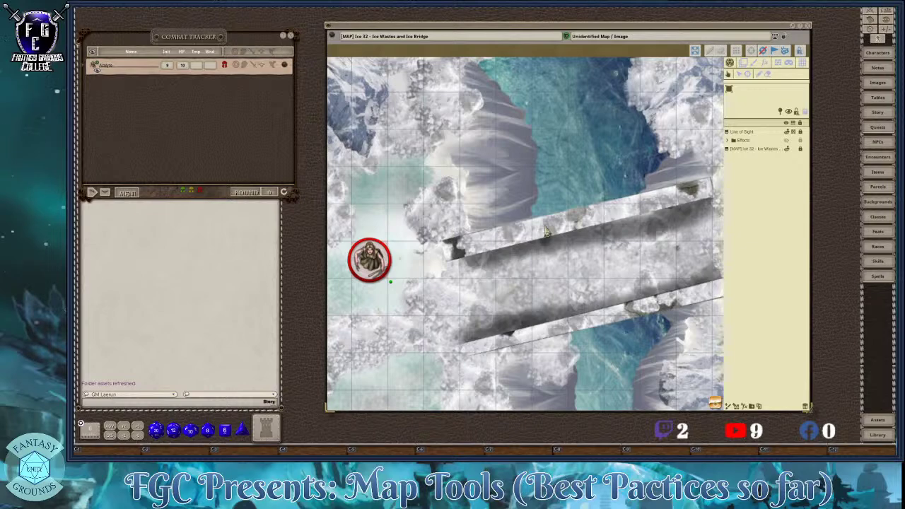
scroll(634, 245, down, 2)
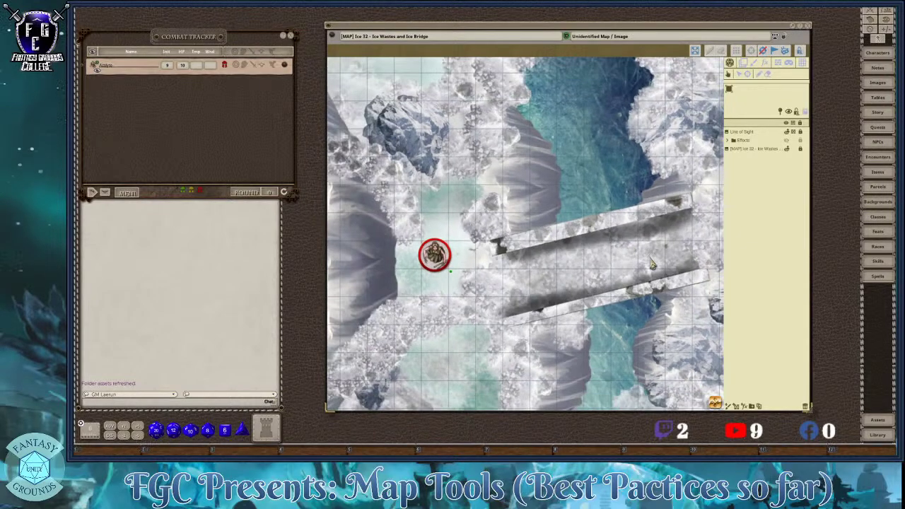
- Move the Acolyte's token back onto the middle of the ice bridge, between the north and south water
scroll(651, 263, up, 2)
drag(350, 247, 606, 245)
scroll(605, 245, up, 1)
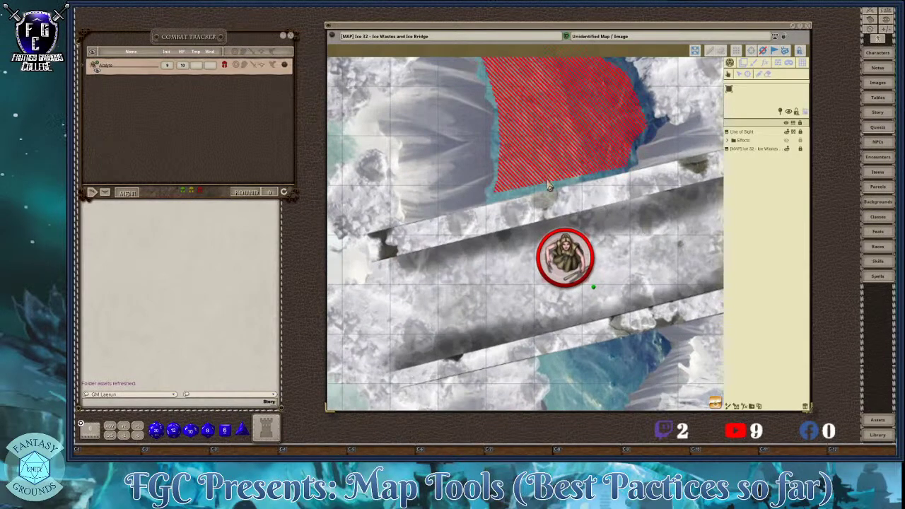
- Examine the visibility of both water areas and the surrounding map from the Acolyte's position on the bridge
scroll(608, 283, down, 4)
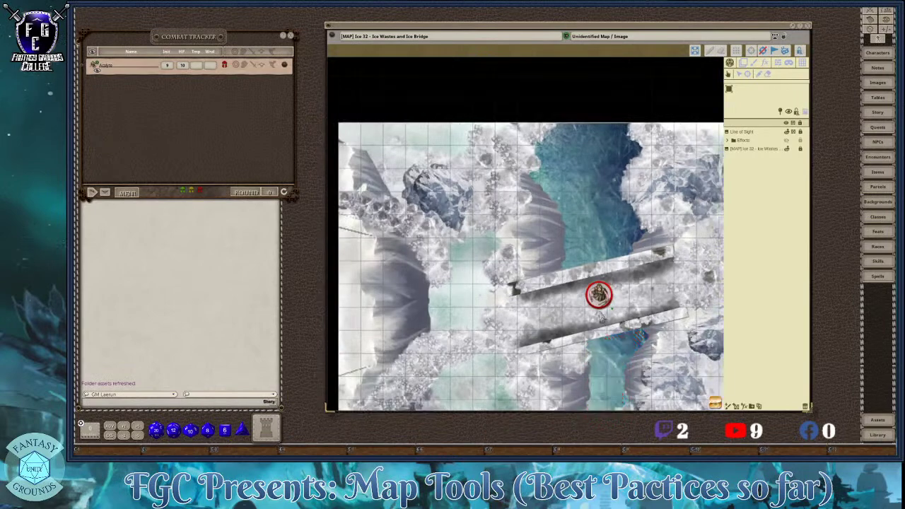
scroll(608, 276, up, 2)
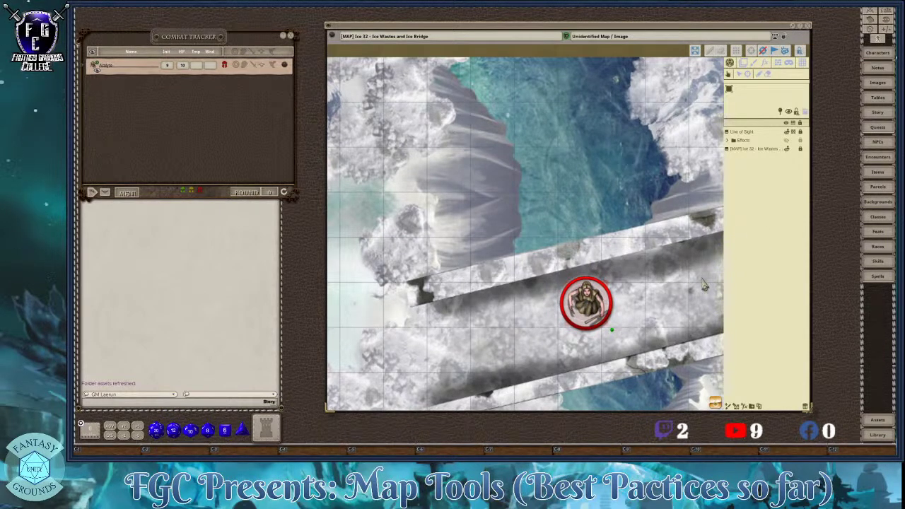
scroll(679, 297, down, 3)
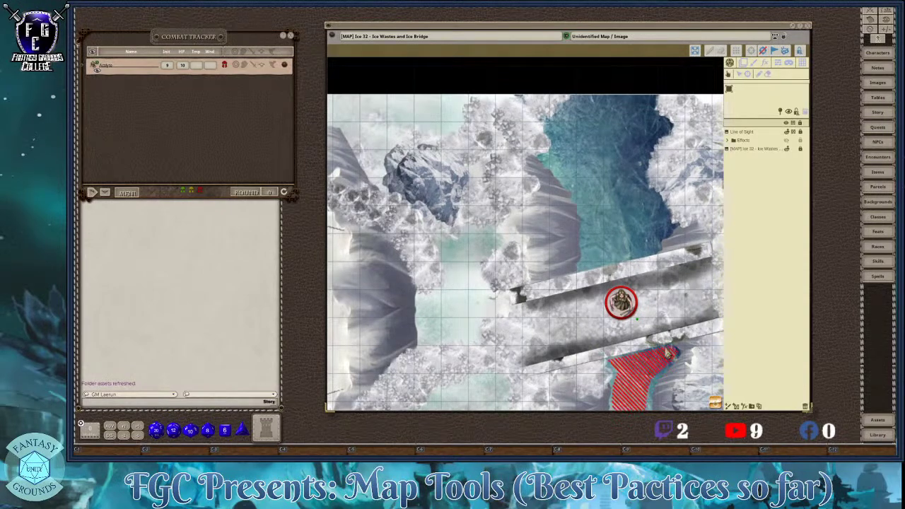
scroll(698, 344, up, 3)
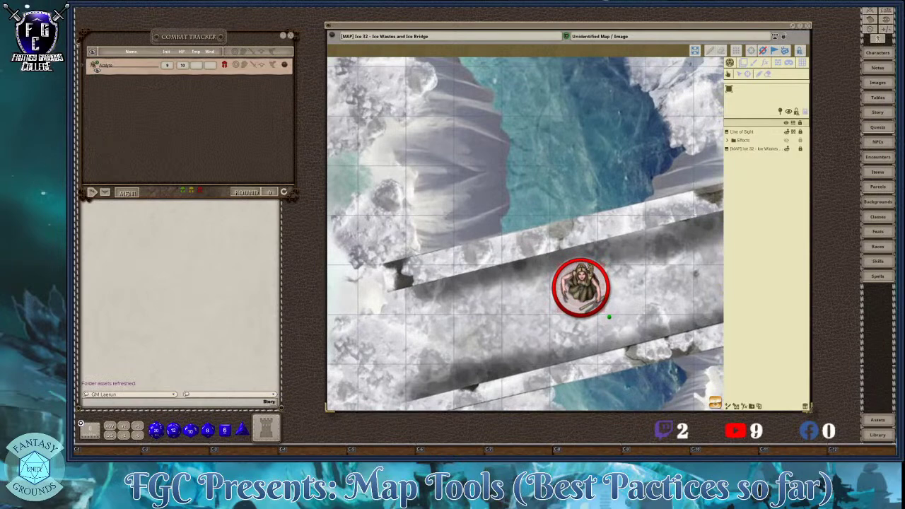
scroll(591, 269, down, 4)
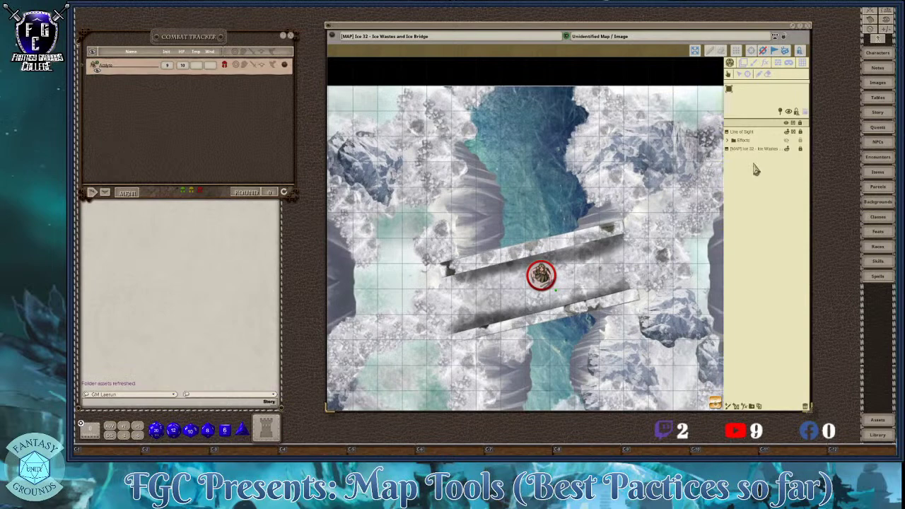
scroll(632, 293, down, 3)
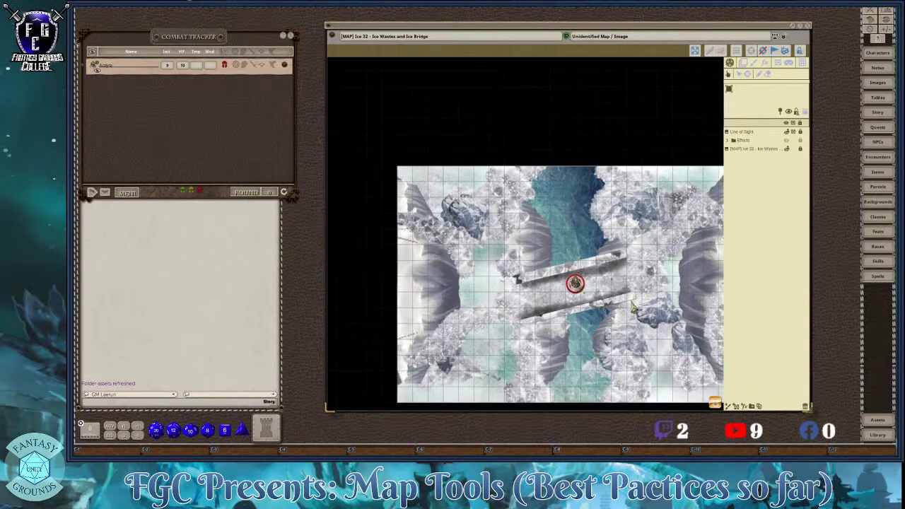
scroll(632, 306, up, 1)
scroll(633, 305, up, 1)
scroll(632, 305, down, 3)
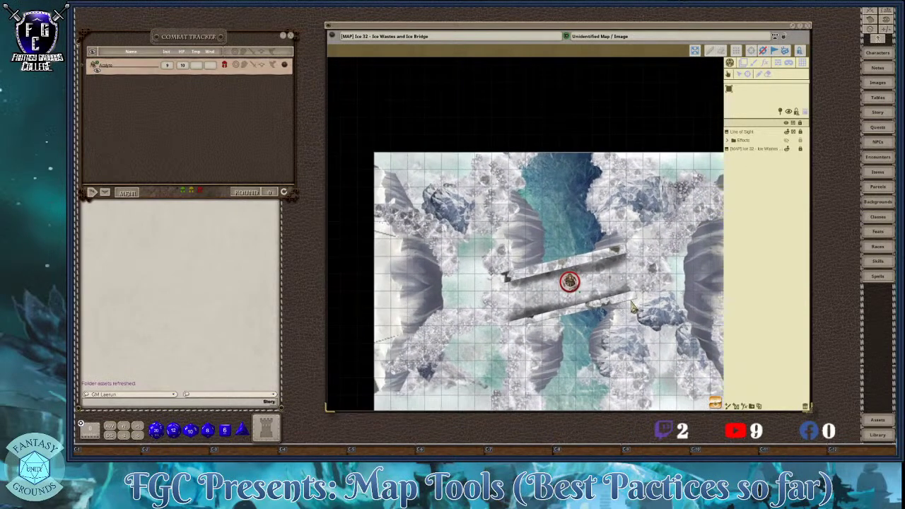
- Display the line-of-sight outlines on the map and examine the polygon around the water north of the bridge
scroll(591, 327, up, 1)
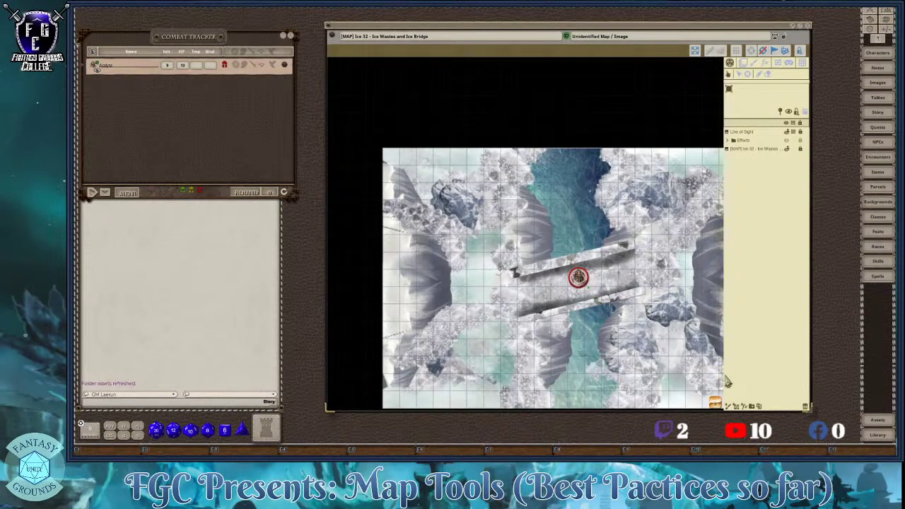
scroll(714, 403, up, 1)
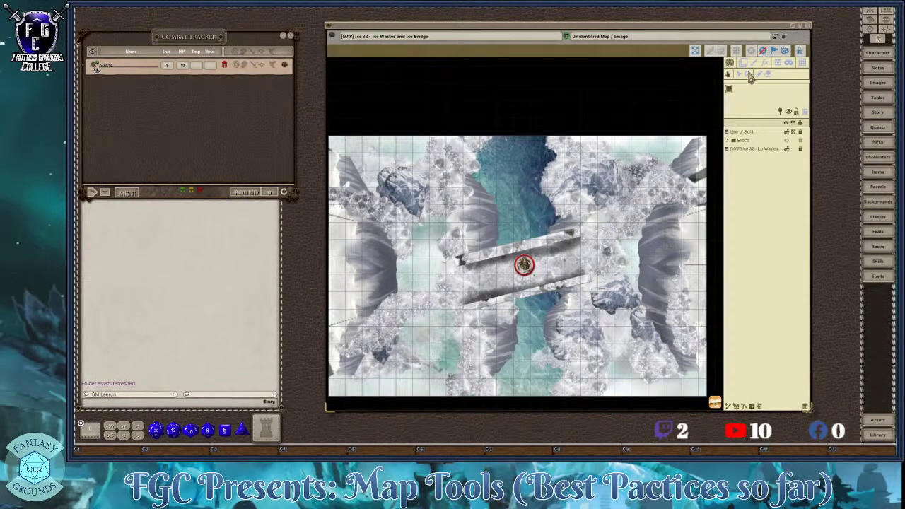
click(780, 64)
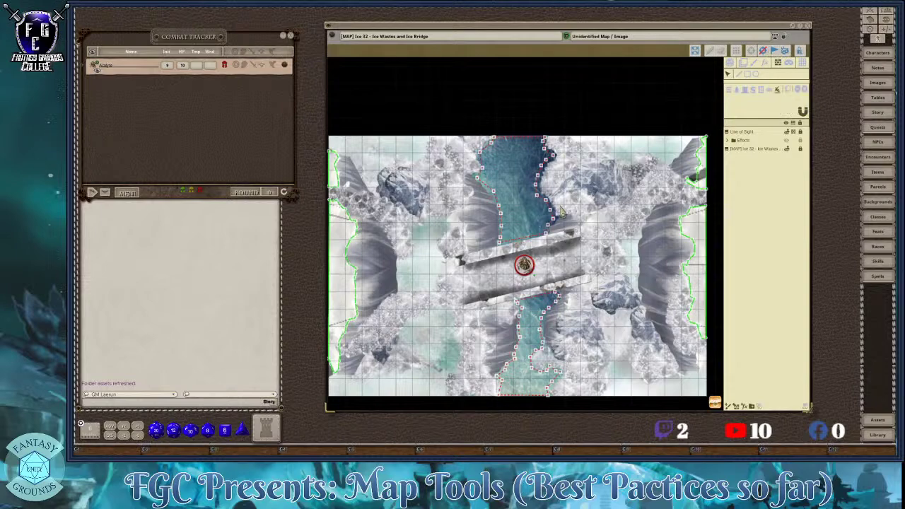
scroll(502, 228, up, 1)
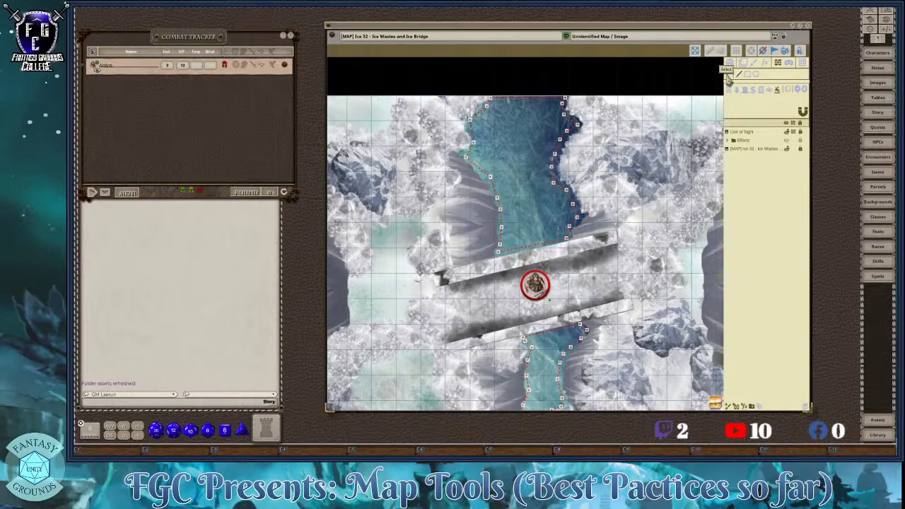
scroll(516, 209, up, 2)
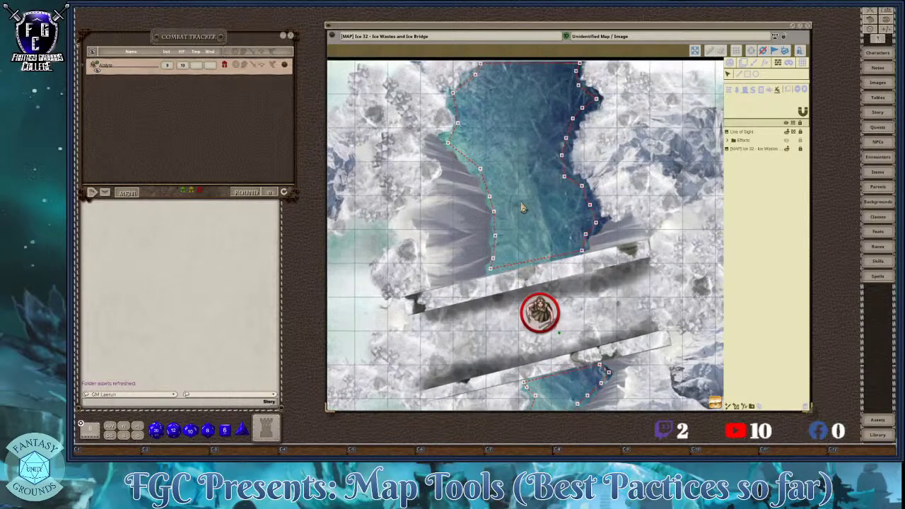
scroll(521, 207, down, 2)
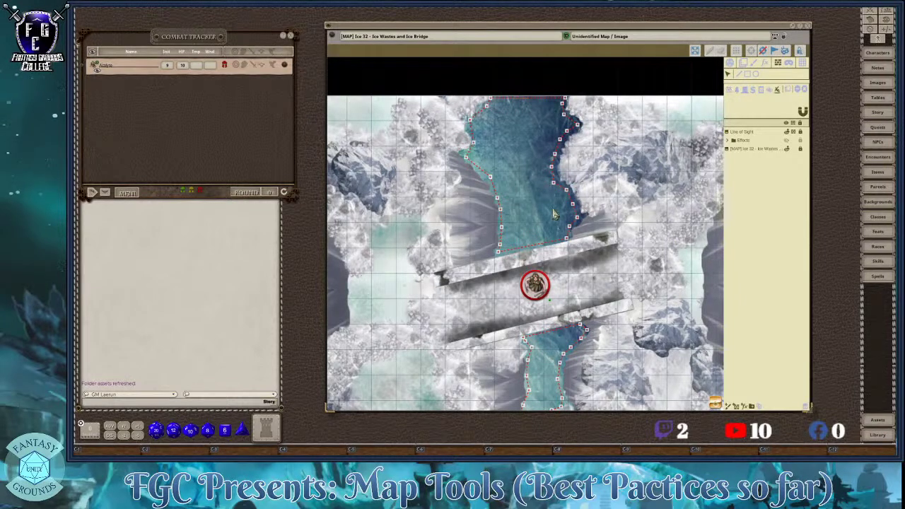
- Shift the north water's line-of-sight polygon east off the water and return it to its original position
scroll(553, 211, up, 1)
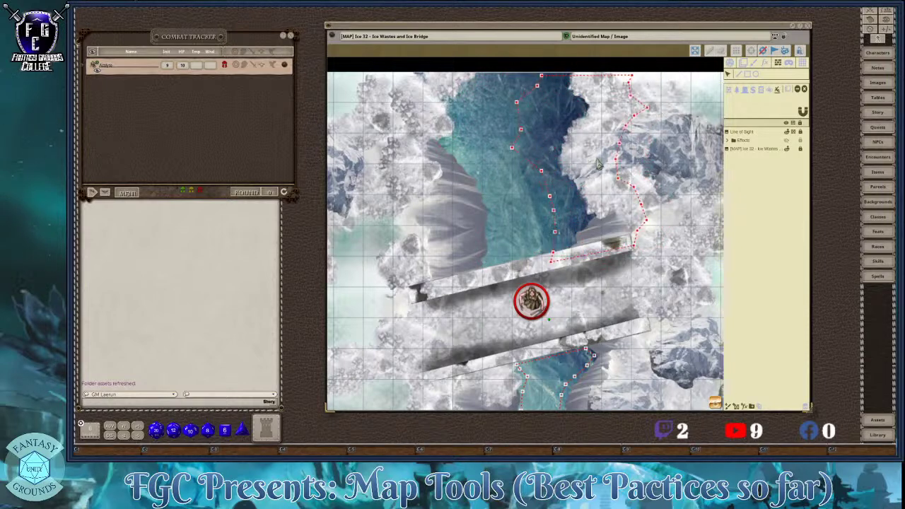
mouse_move(555, 162)
mouse_down()
mouse_move(480, 169)
mouse_move(552, 164)
mouse_up()
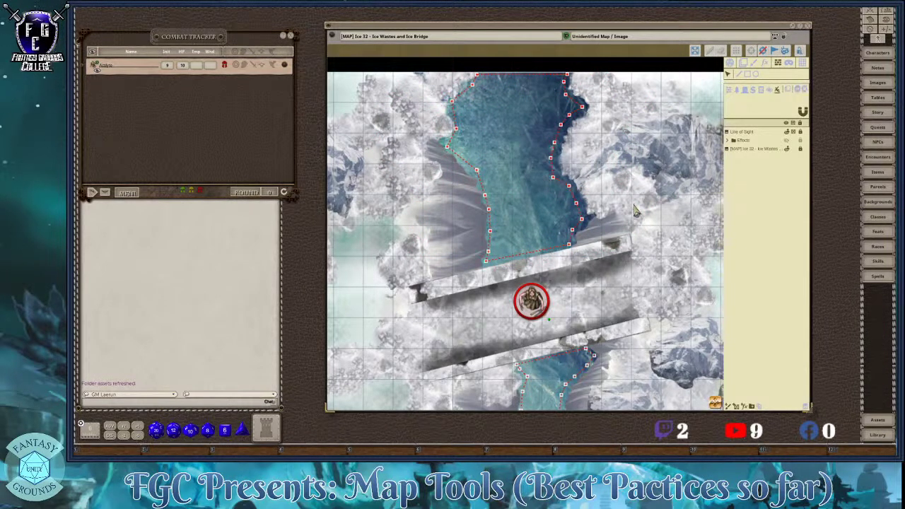
scroll(633, 212, down, 3)
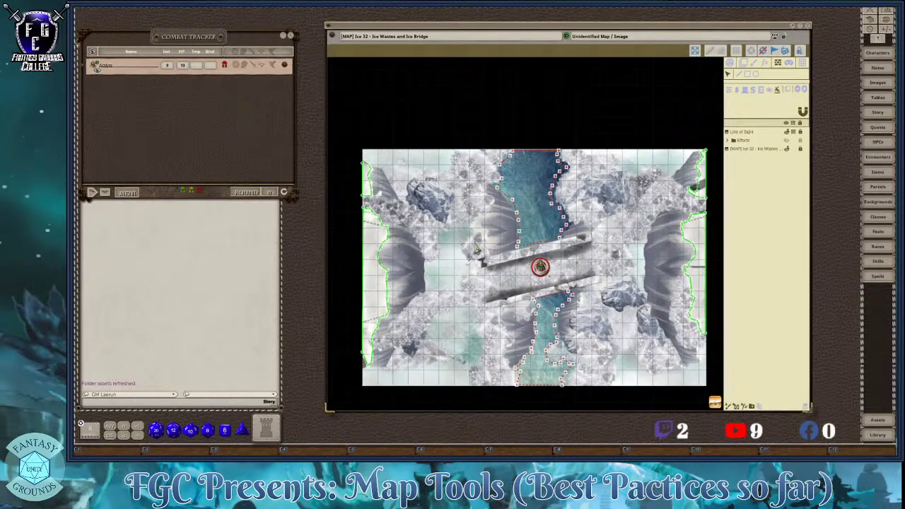
scroll(566, 240, up, 2)
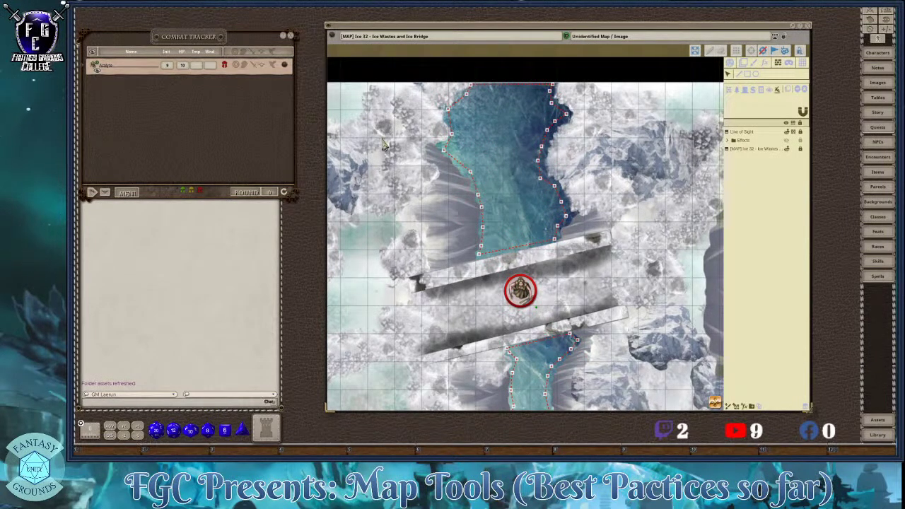
key(ctrl)
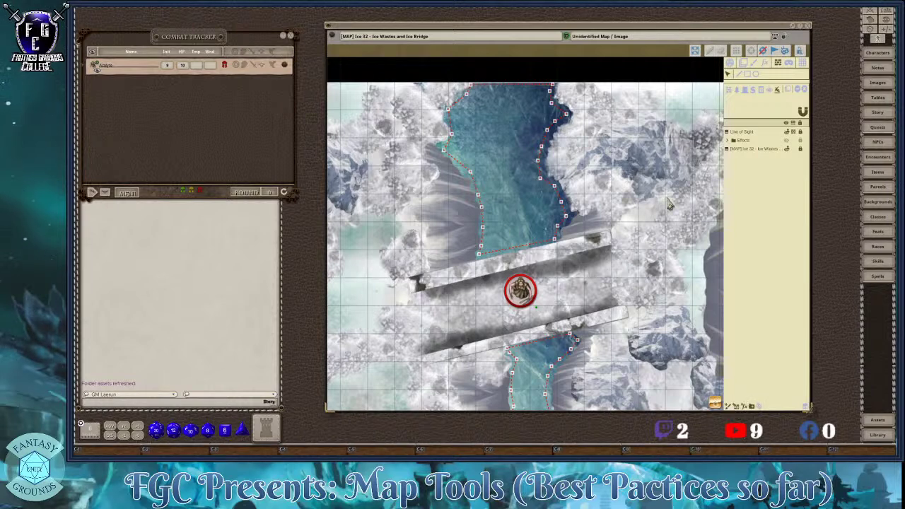
- Activate the map's paint tools, open the Assets window beside the map and search its images for "snow"
click(754, 63)
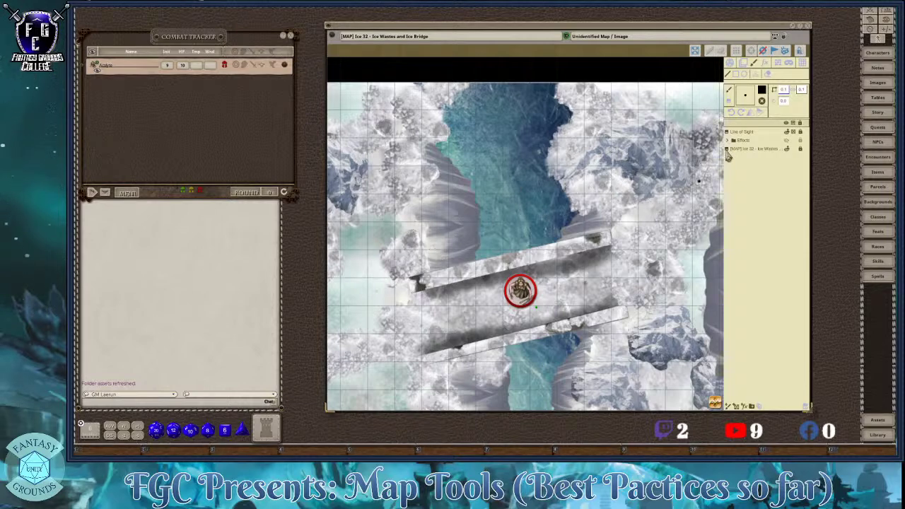
click(878, 420)
drag(681, 43, 427, 56)
click(335, 83)
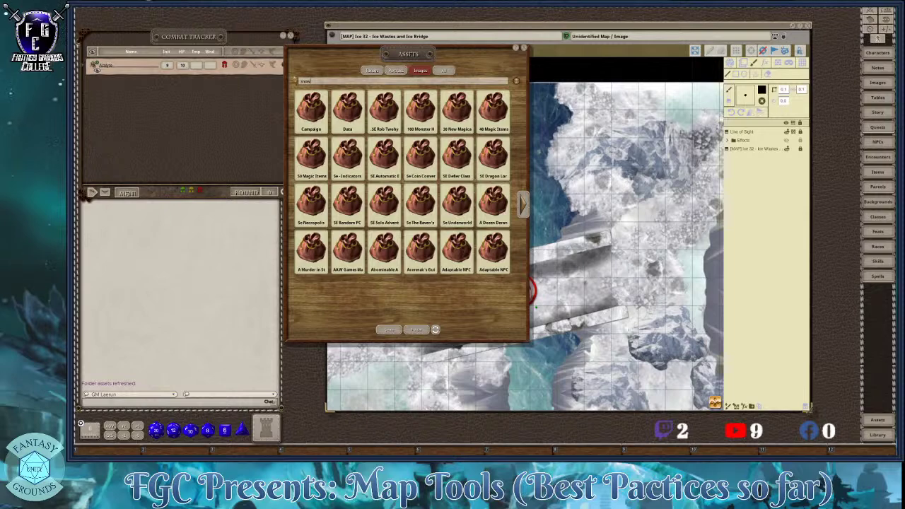
key(Return)
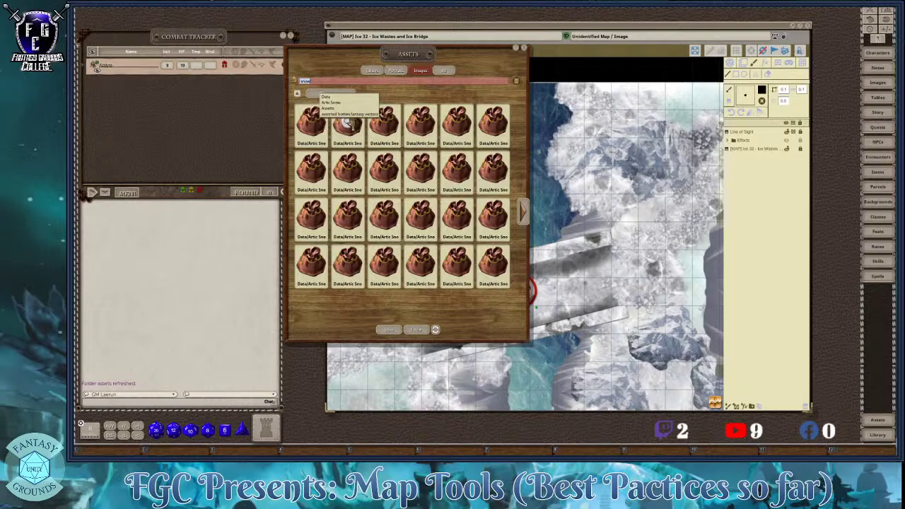
- Browse the assorted bottles fantasy vectors folder of the Artic Snow assets for a bottle group image
click(347, 123)
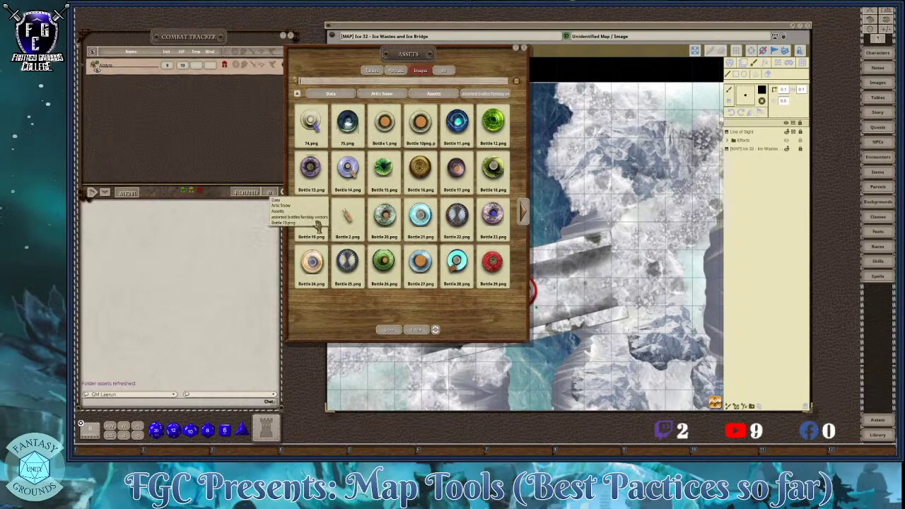
click(524, 216)
click(524, 216)
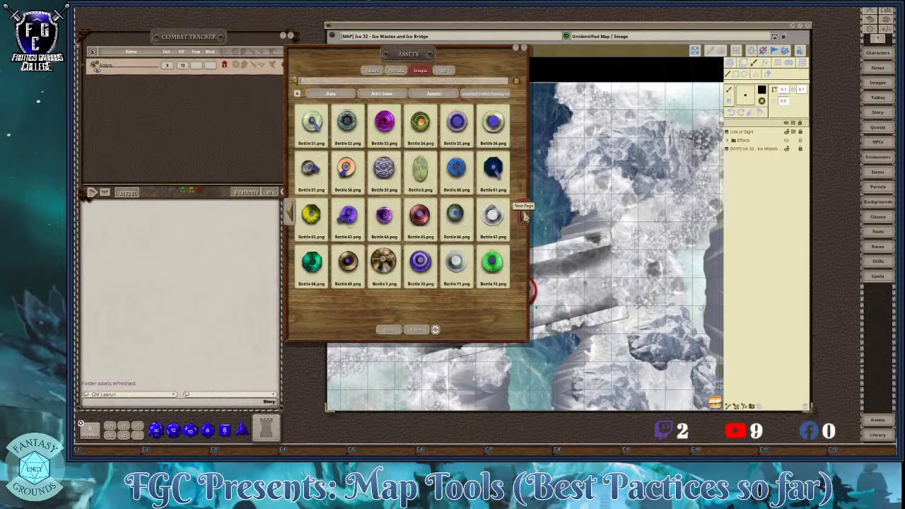
click(525, 216)
click(525, 216)
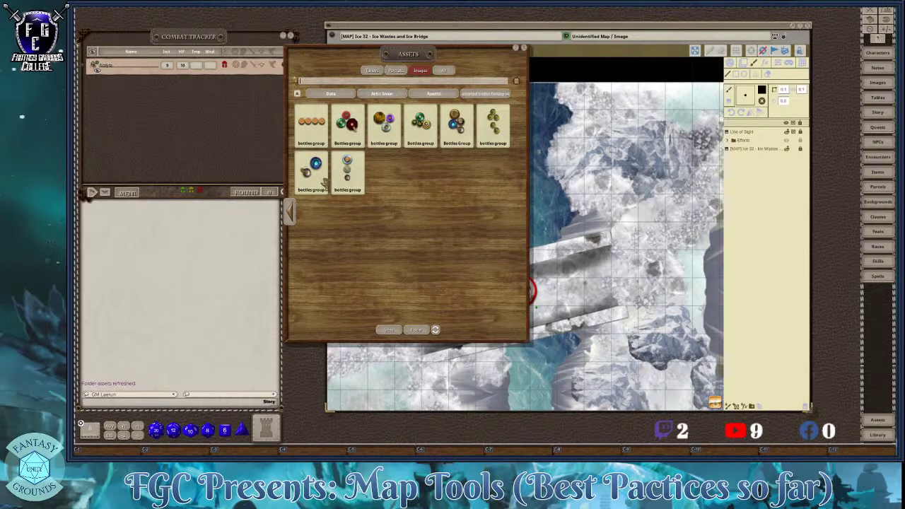
click(290, 217)
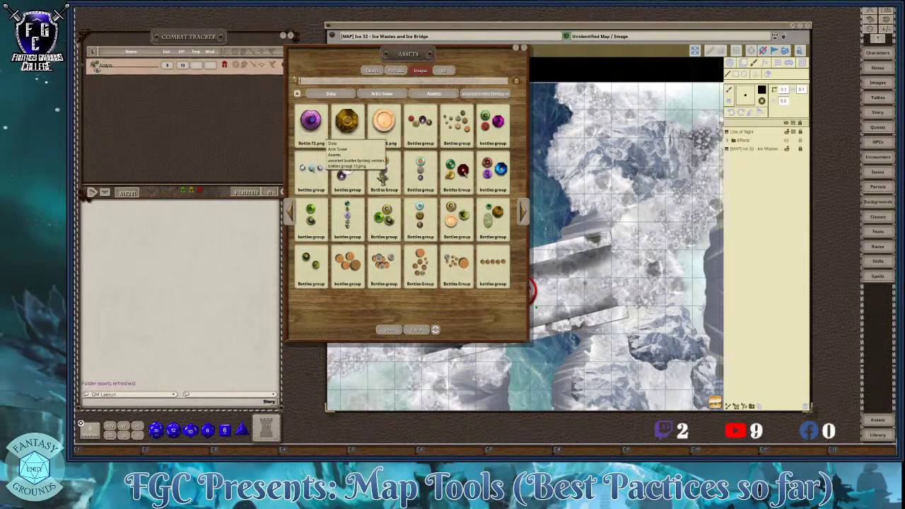
- Stamp the three-bottle image "bottles group 12.png" as a new layer beside the Acolyte at the bridge's north edge
click(746, 66)
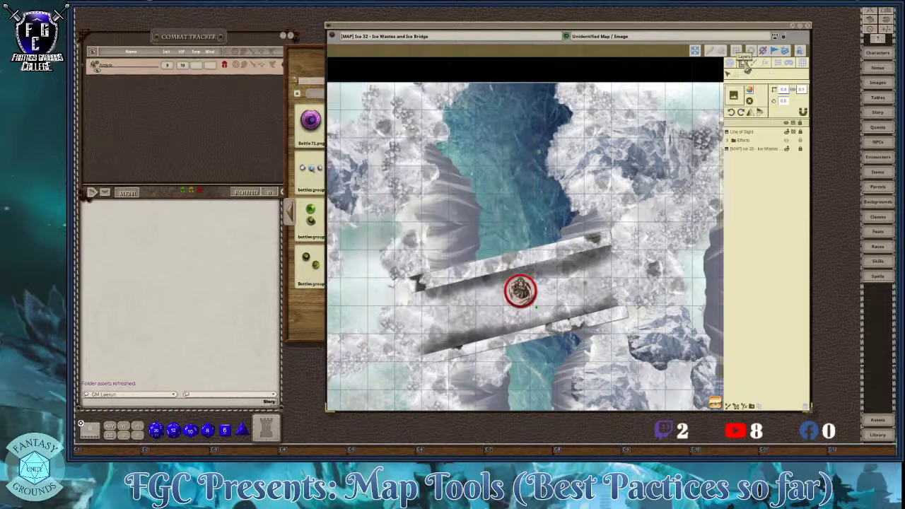
click(319, 60)
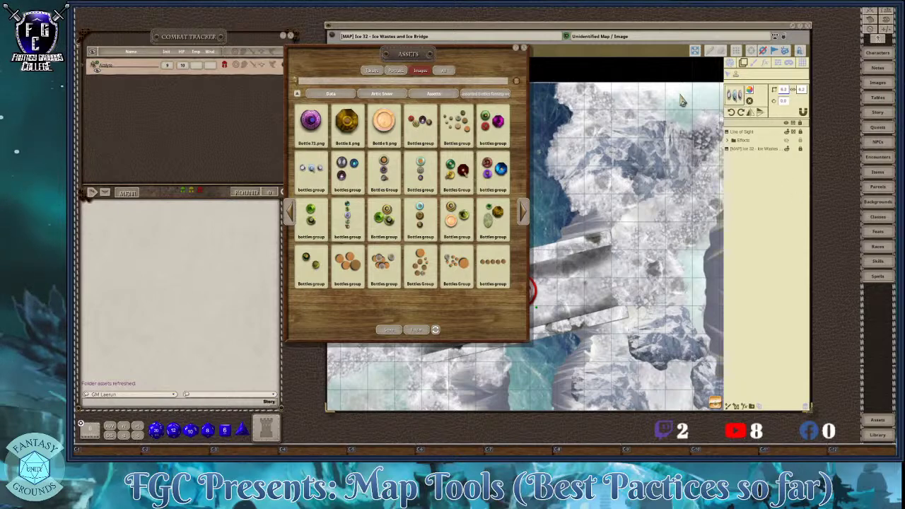
click(737, 71)
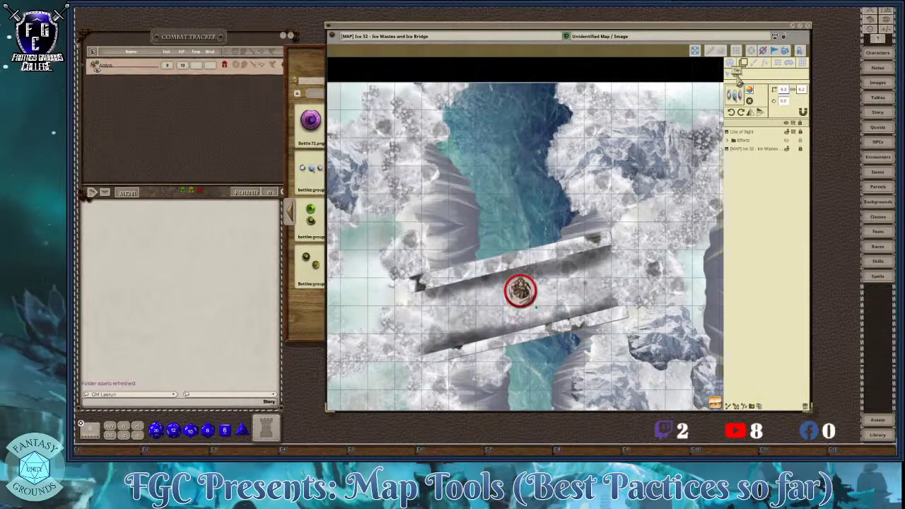
ctrl+click(572, 245)
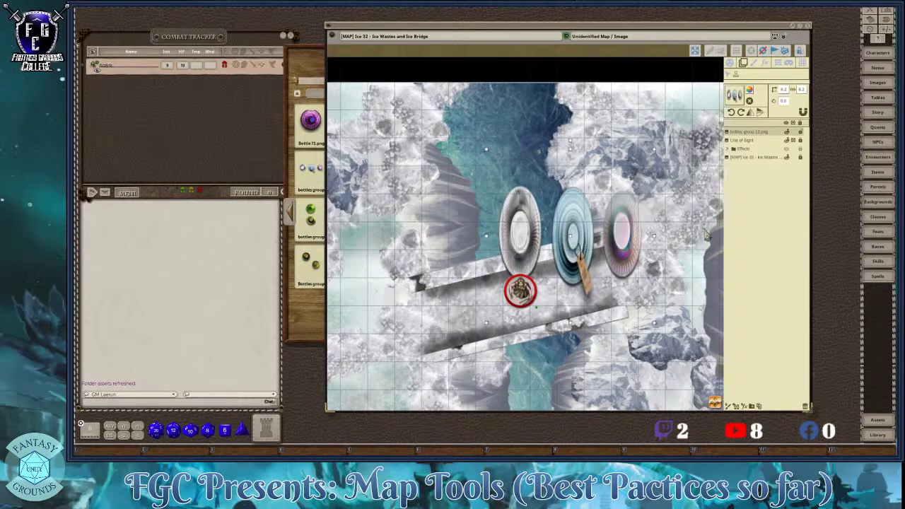
- Shrink the stamped bottle group to about 2.5 grid squares wide and 1 square high
scroll(566, 272, up, 3)
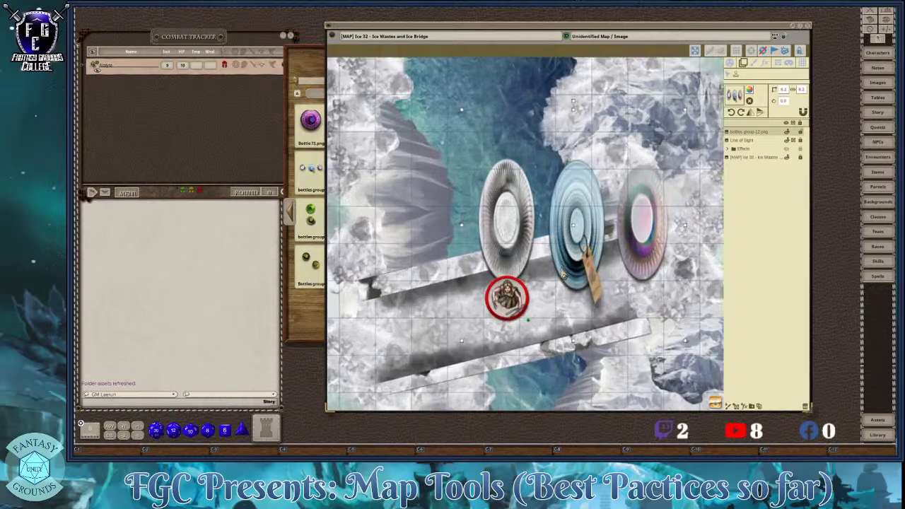
scroll(573, 263, down, 2)
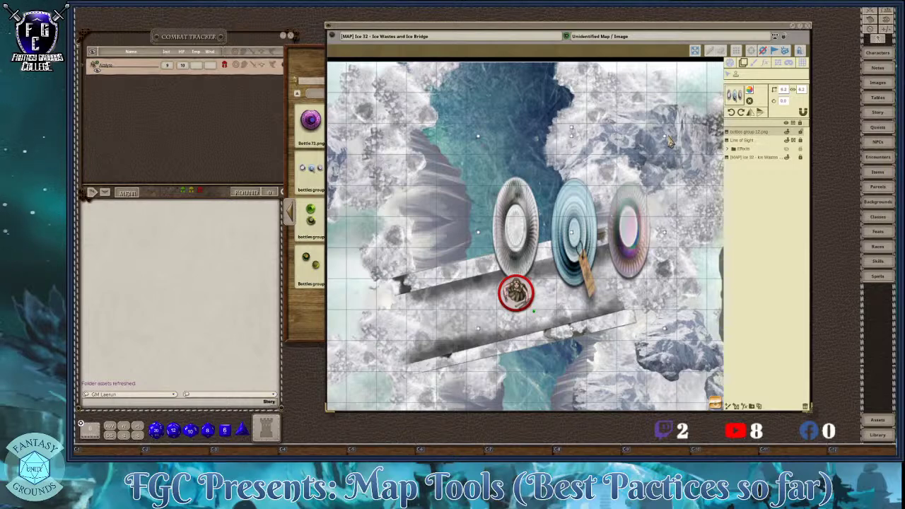
drag(669, 140, 590, 219)
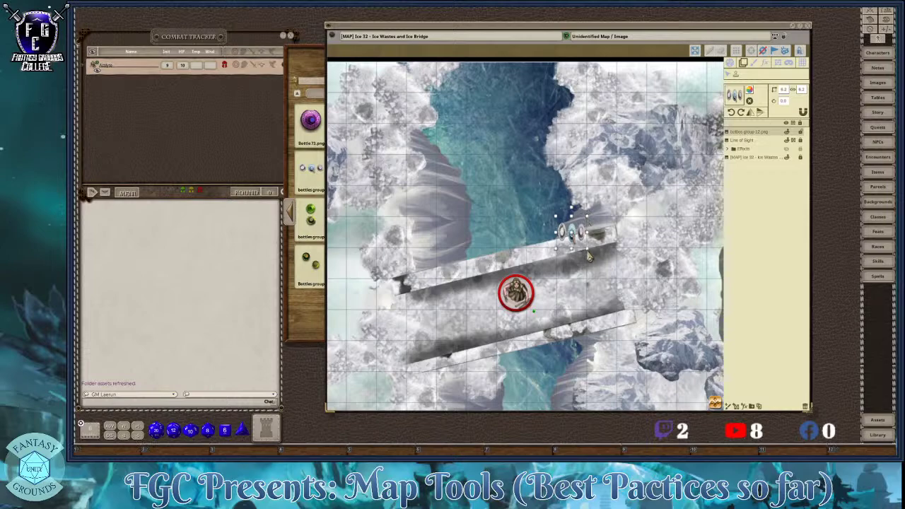
drag(591, 254, 613, 253)
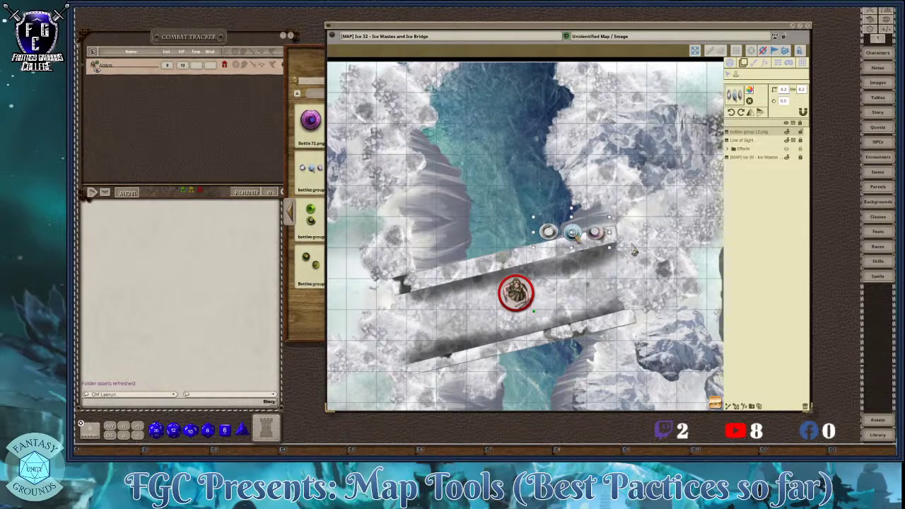
- Select the bottle group layer and move the bottles onto the bridge's north wall, near its east end
scroll(571, 266, up, 1)
scroll(574, 267, up, 2)
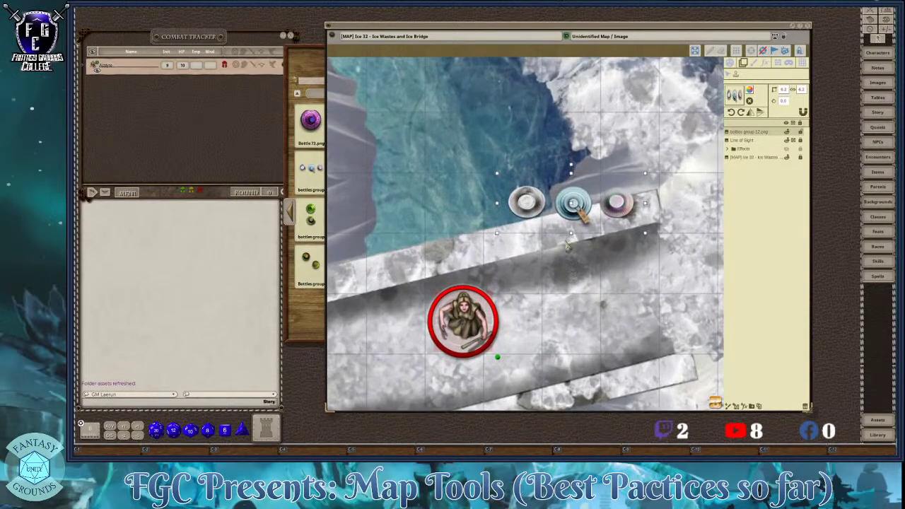
click(746, 140)
click(745, 135)
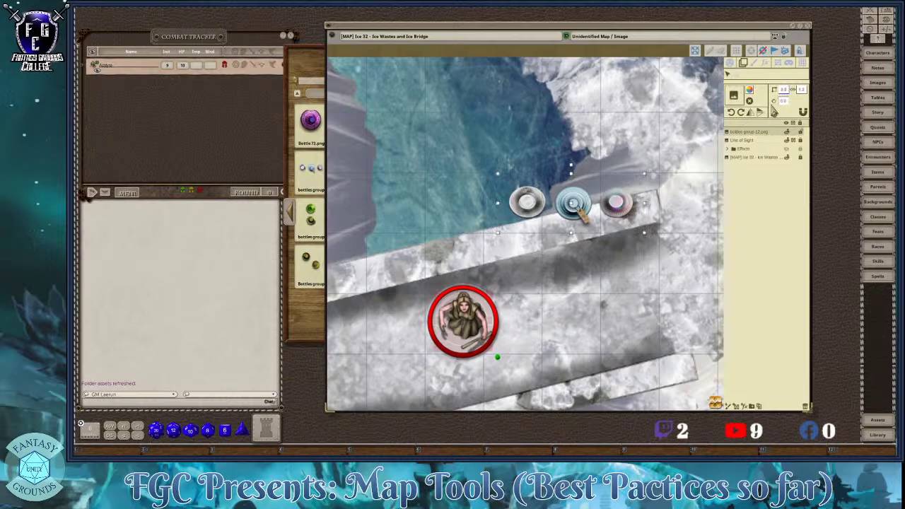
drag(576, 212, 567, 234)
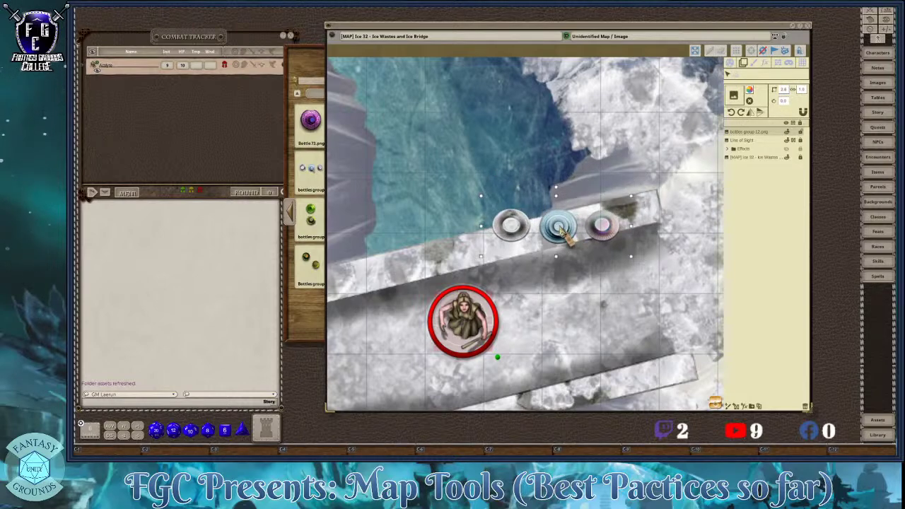
- Rotate the bottle group to 180 degrees so the white bottle sits at the east end of the row
click(745, 120)
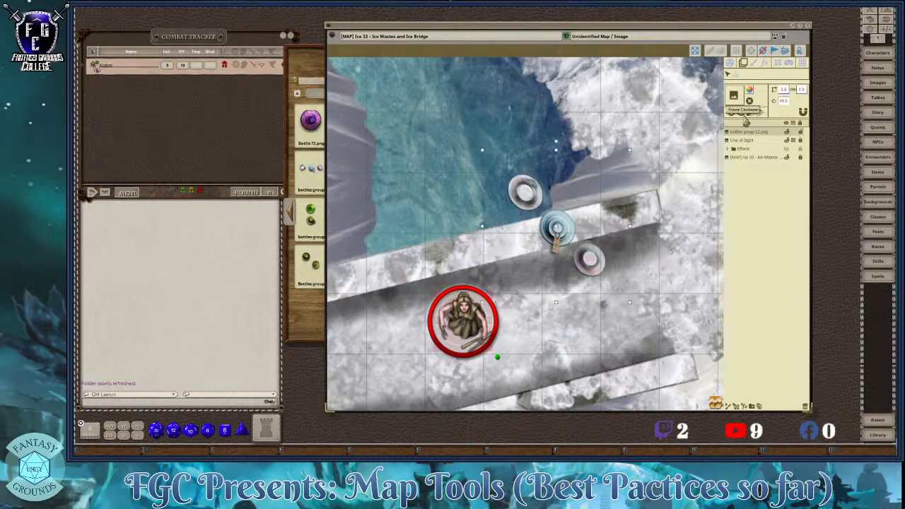
click(745, 120)
click(745, 121)
click(745, 122)
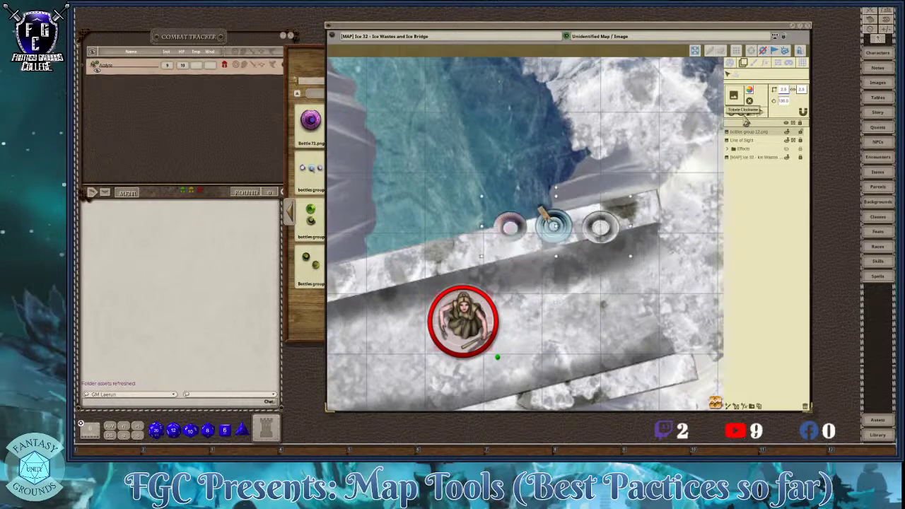
click(734, 122)
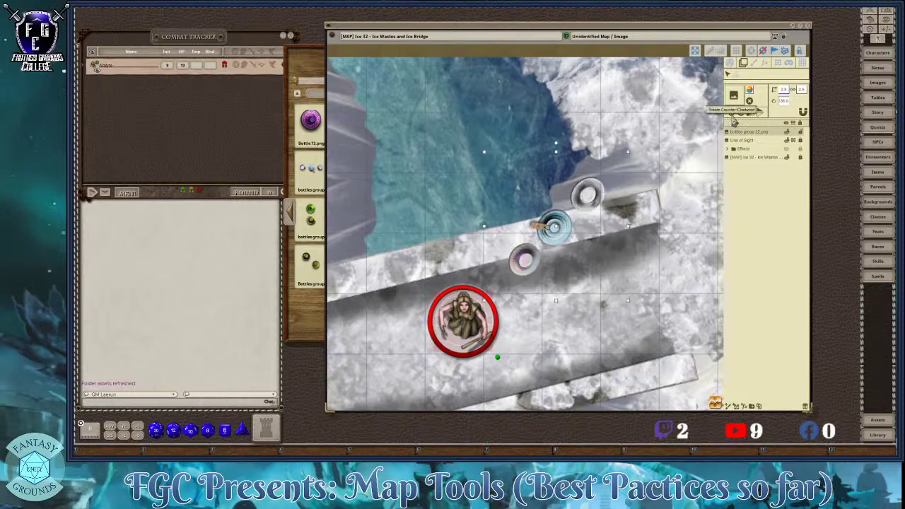
click(744, 120)
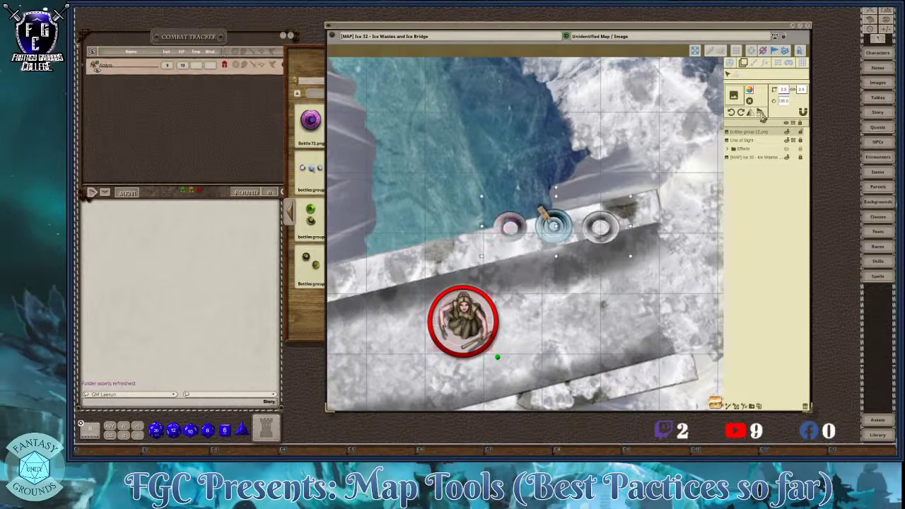
- Flip the bottle group vertically and shrink it to about 1.1 by 0.5 grid squares
click(762, 116)
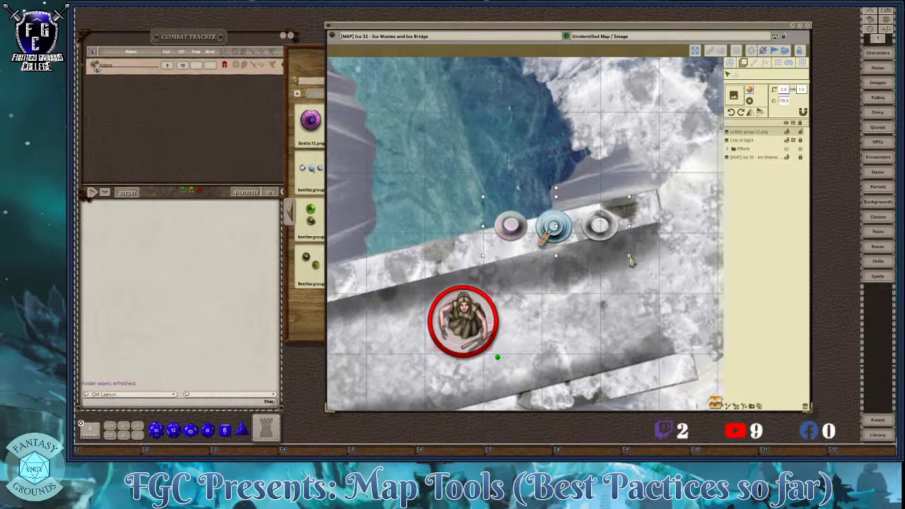
drag(628, 258, 609, 245)
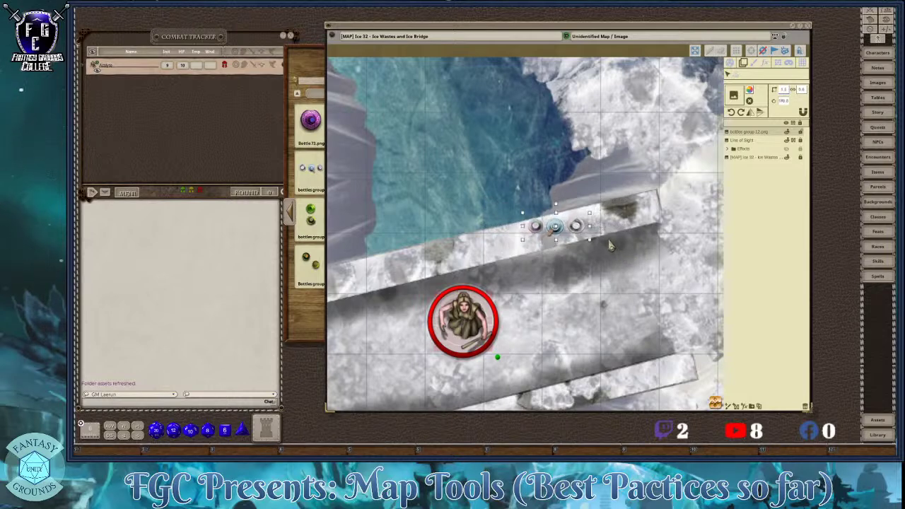
- Lower the bottle group's colour alpha to 220 and leave layer editing
scroll(557, 260, up, 1)
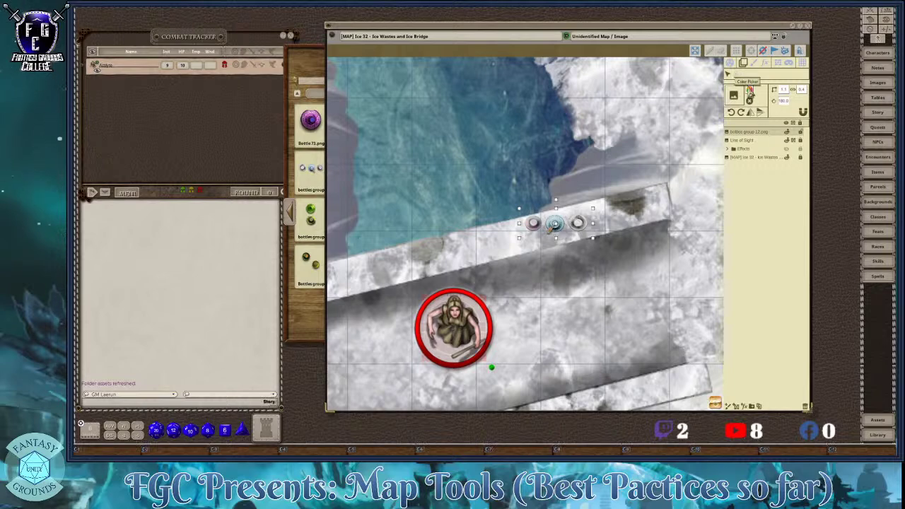
click(750, 91)
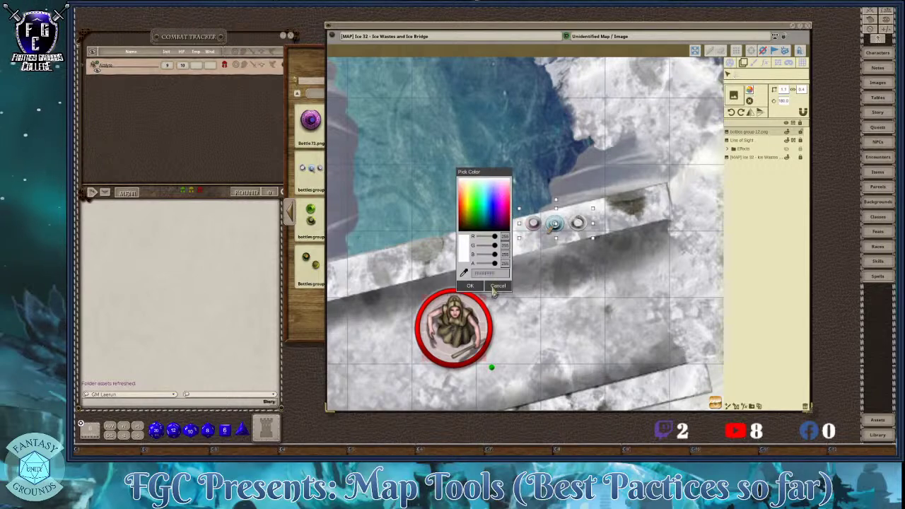
drag(494, 264, 497, 271)
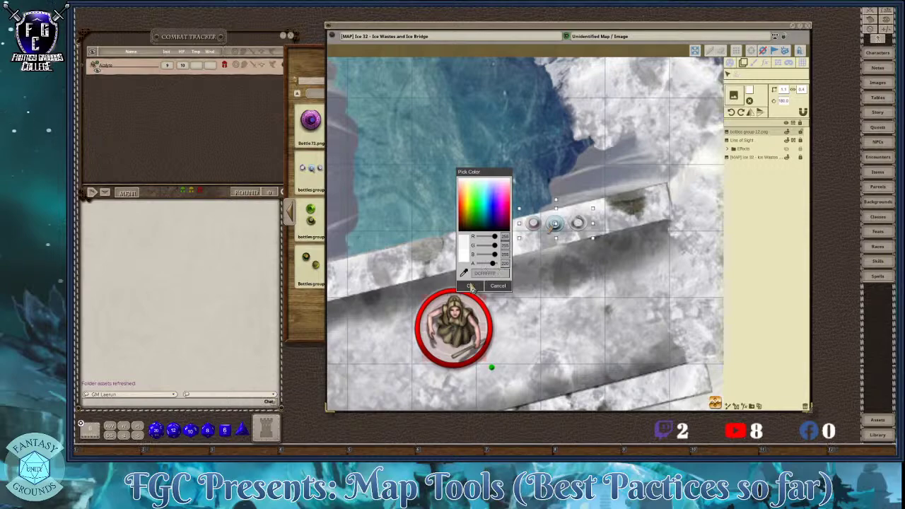
click(469, 287)
scroll(566, 293, down, 2)
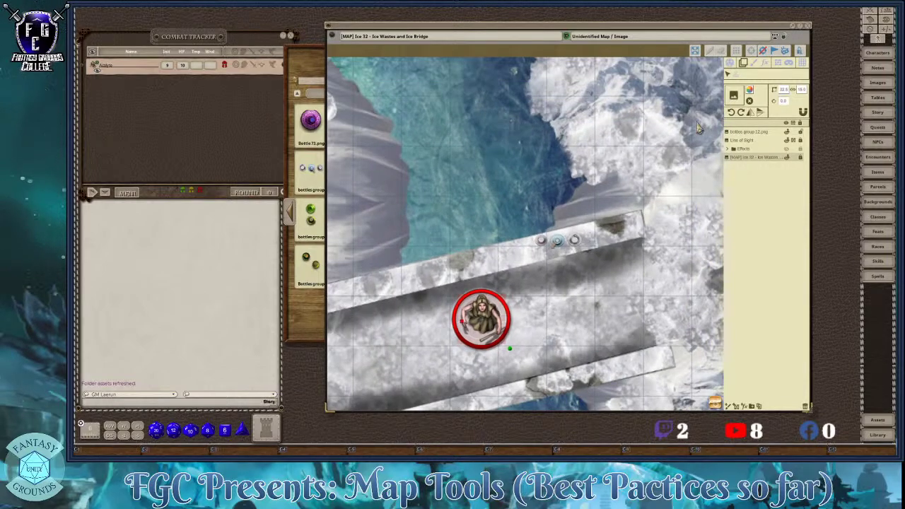
click(729, 70)
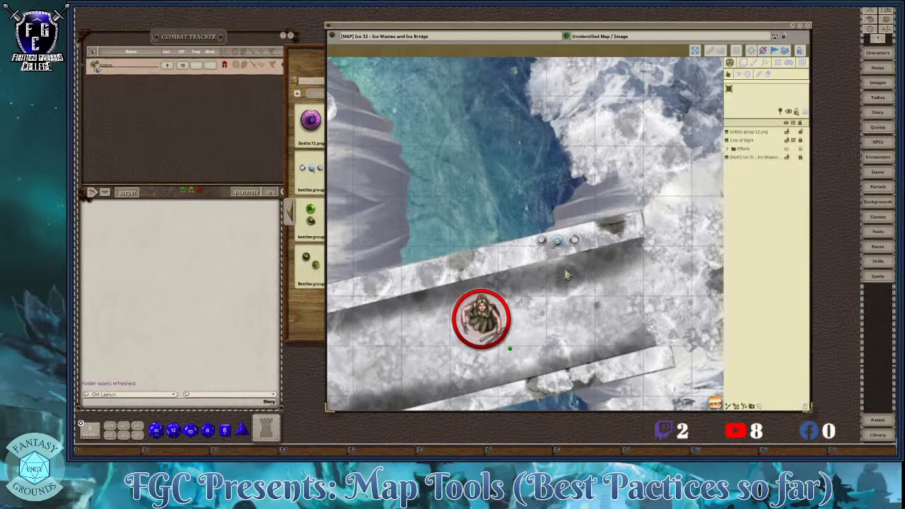
scroll(562, 254, up, 2)
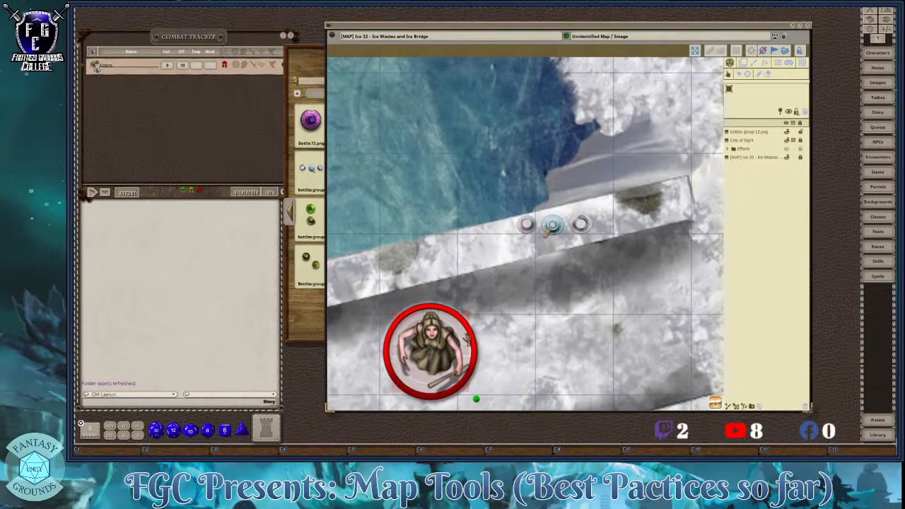
scroll(548, 282, down, 4)
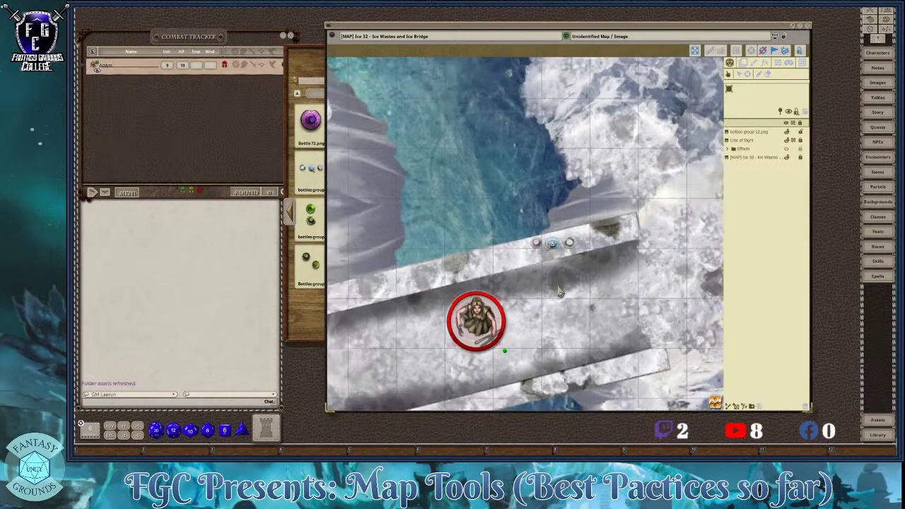
scroll(545, 285, up, 4)
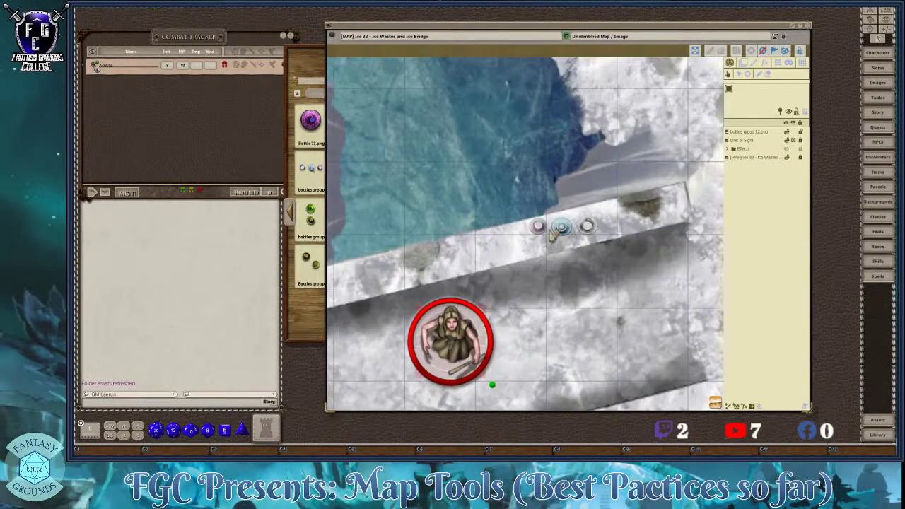
scroll(595, 283, down, 3)
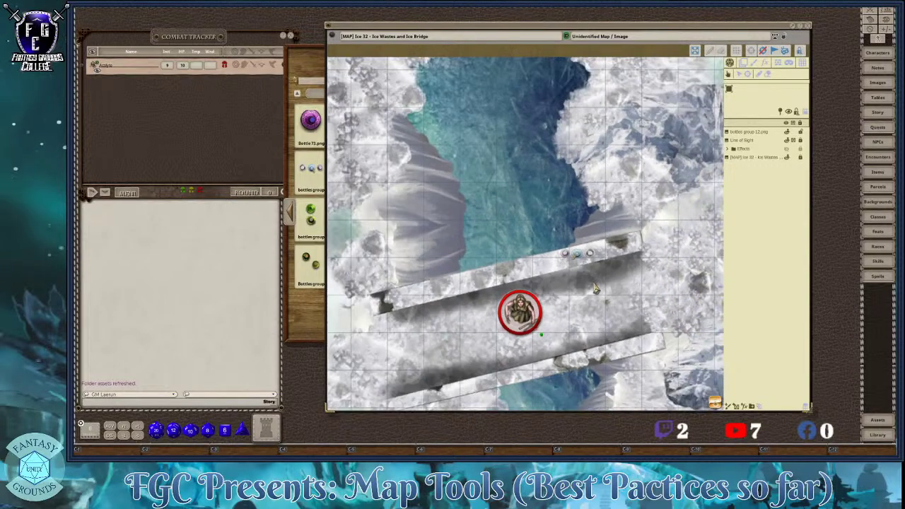
- Move the map off the assets window, search all image assets for "snow" and page forward to the snowy hill decorations
drag(498, 30, 594, 91)
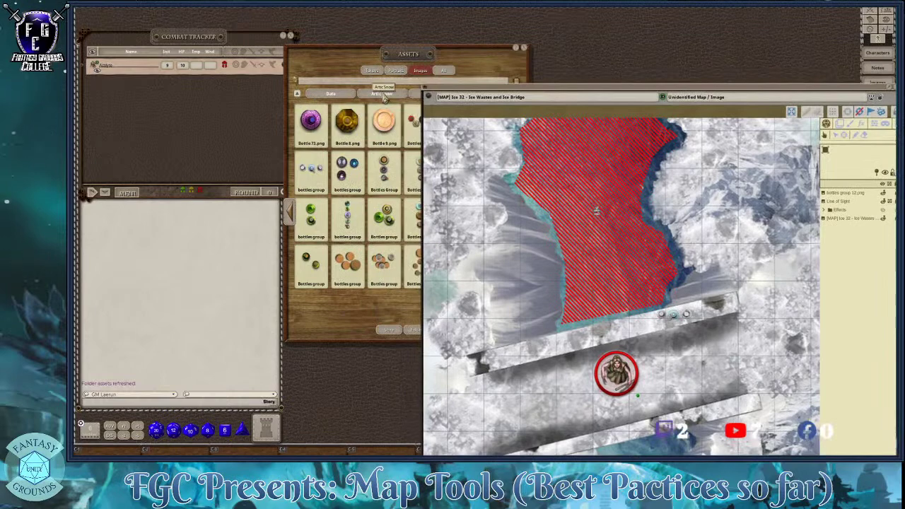
click(331, 93)
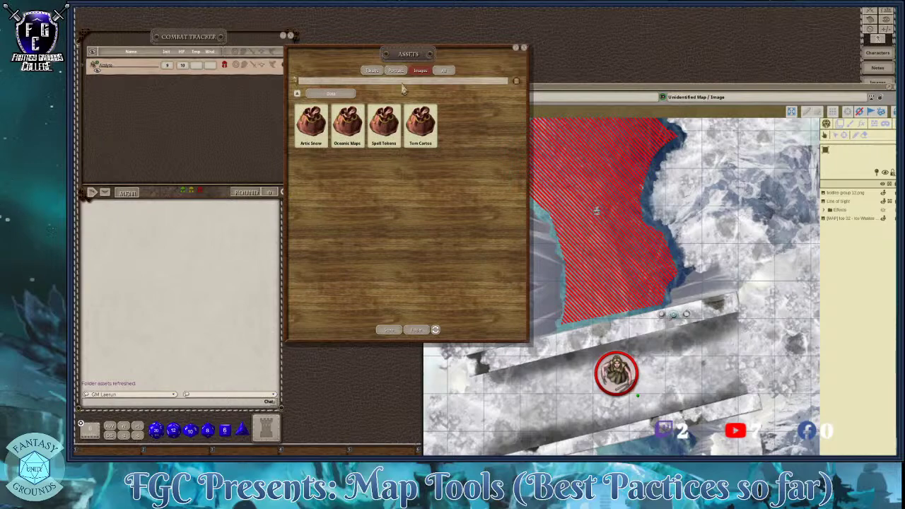
click(330, 94)
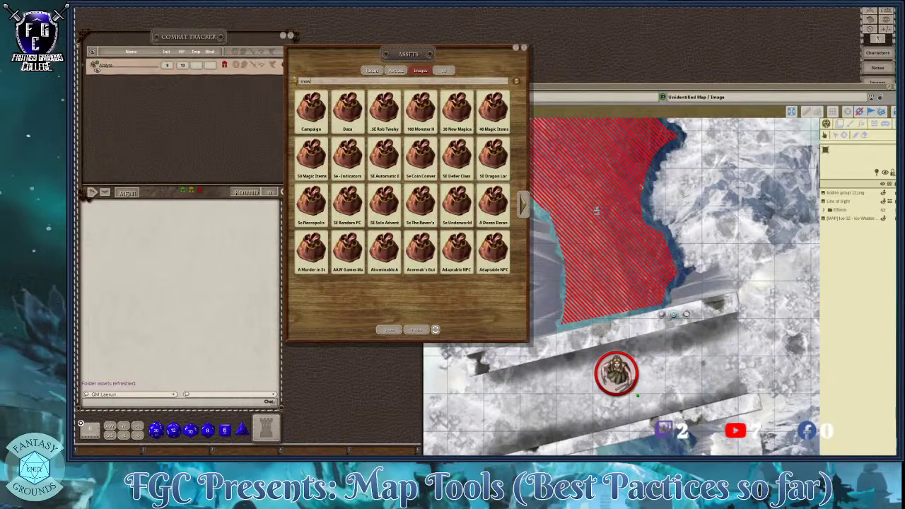
key(Return)
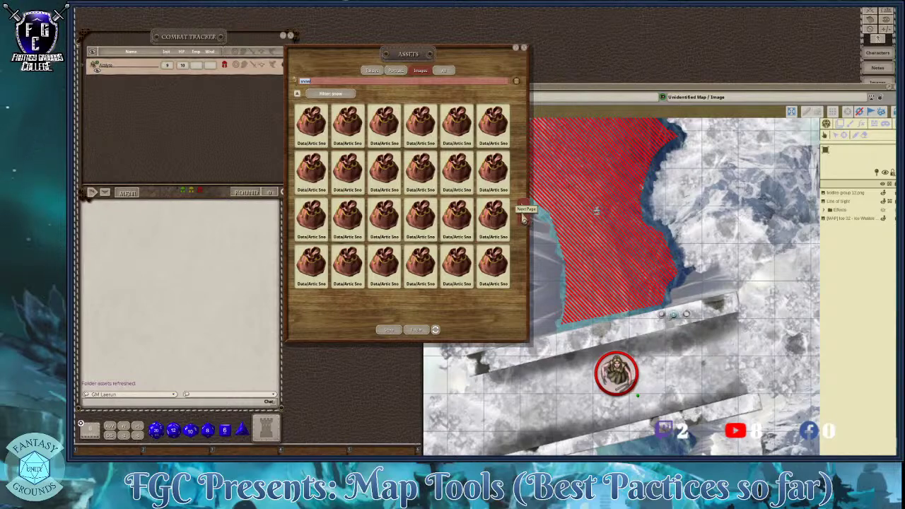
click(523, 218)
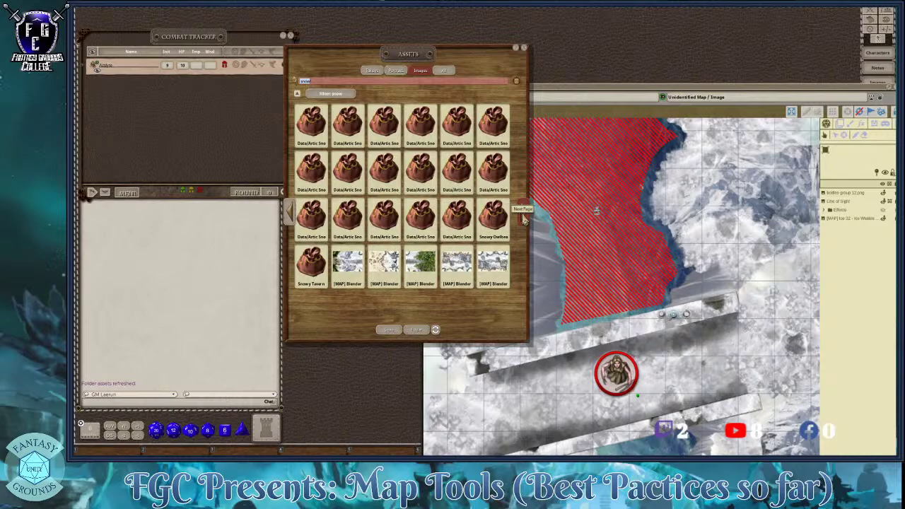
click(523, 217)
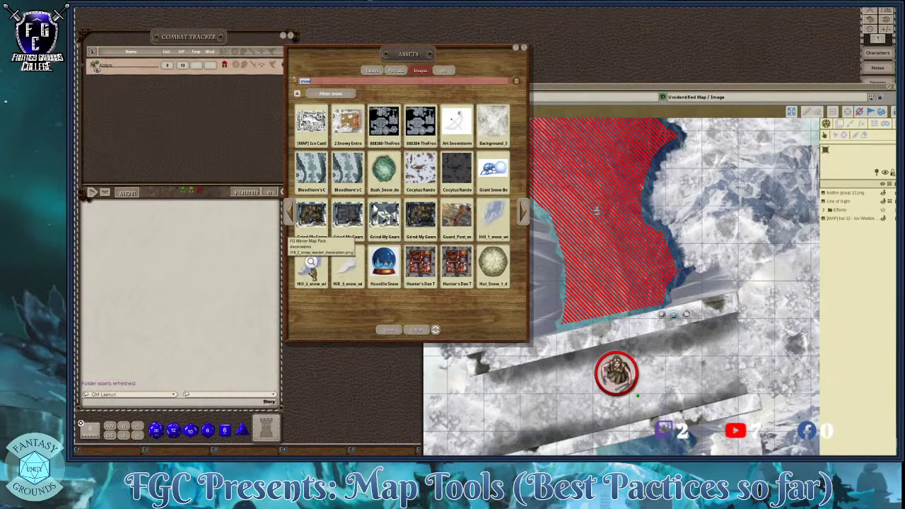
- Arrange the map and assets windows side by side and load Hill_1_snow_winter_decoration.png as the paint brush image
click(608, 83)
drag(606, 87, 541, 14)
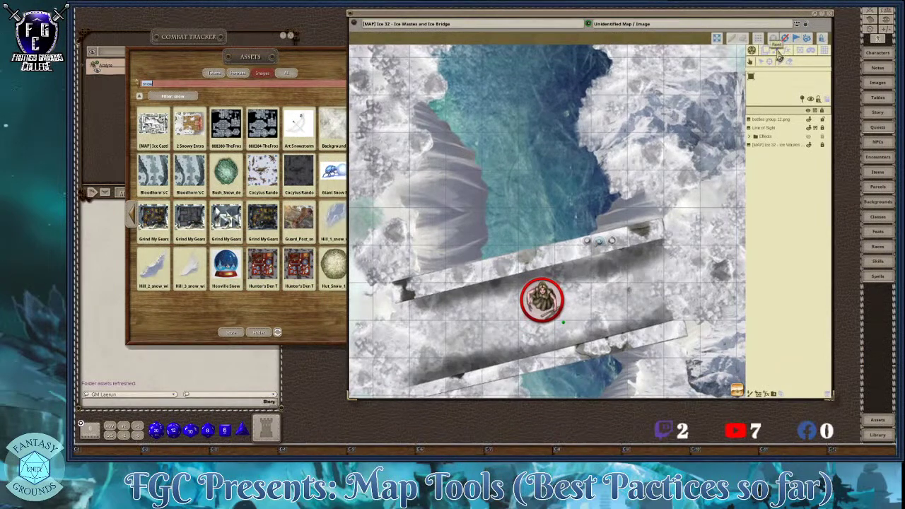
click(308, 51)
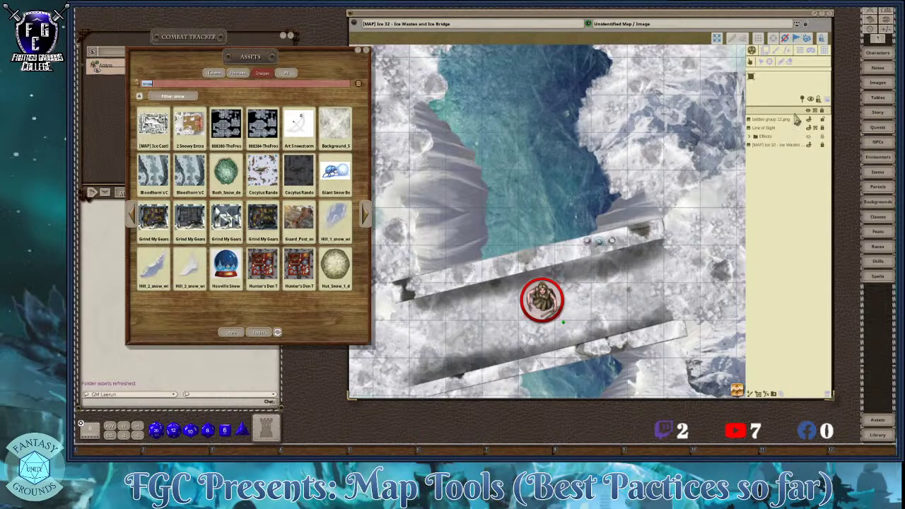
click(777, 51)
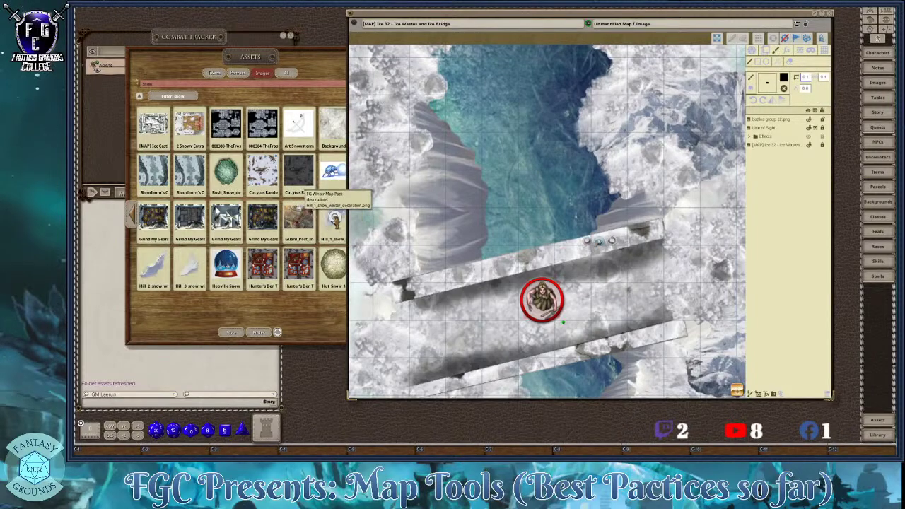
click(333, 215)
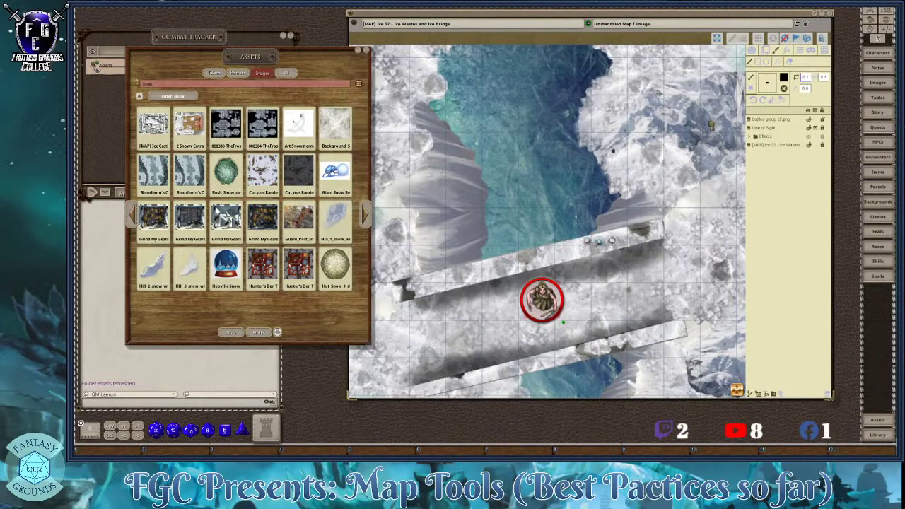
drag(768, 87, 767, 87)
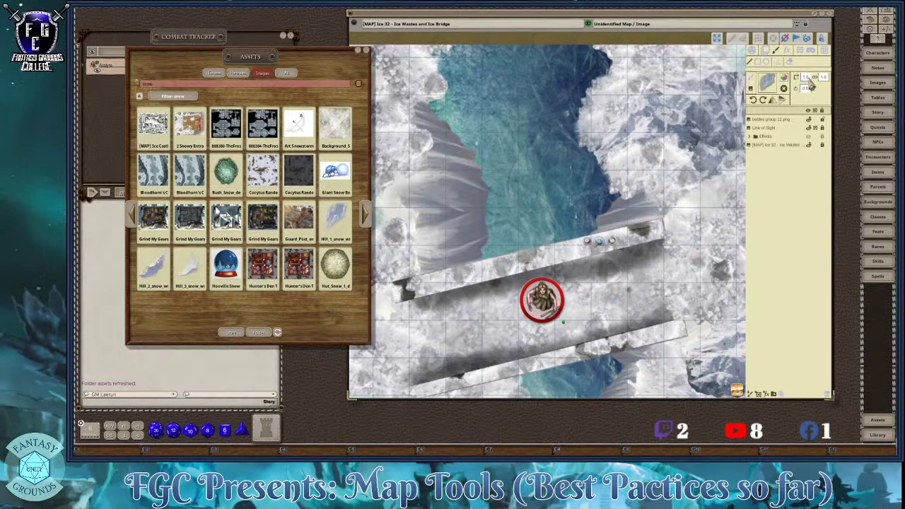
- Resize the hill brush to equal width and height, slightly under one grid square
click(806, 77)
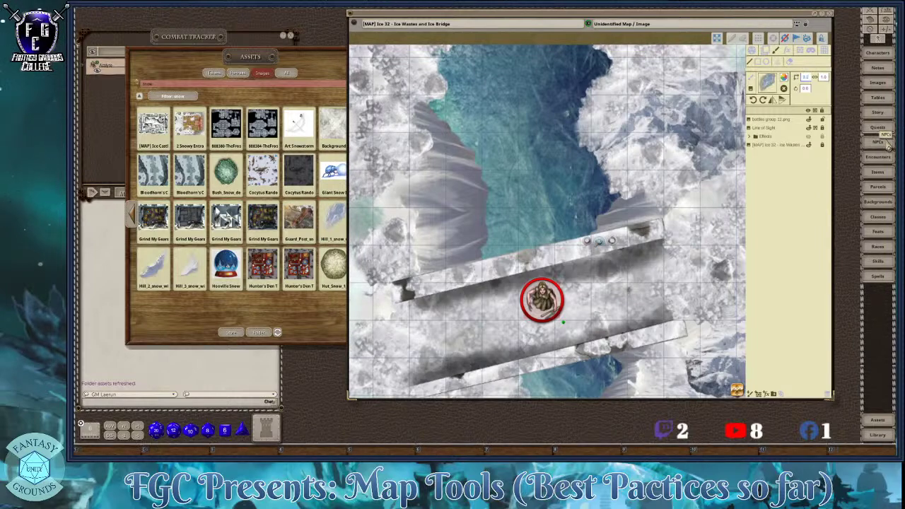
click(823, 78)
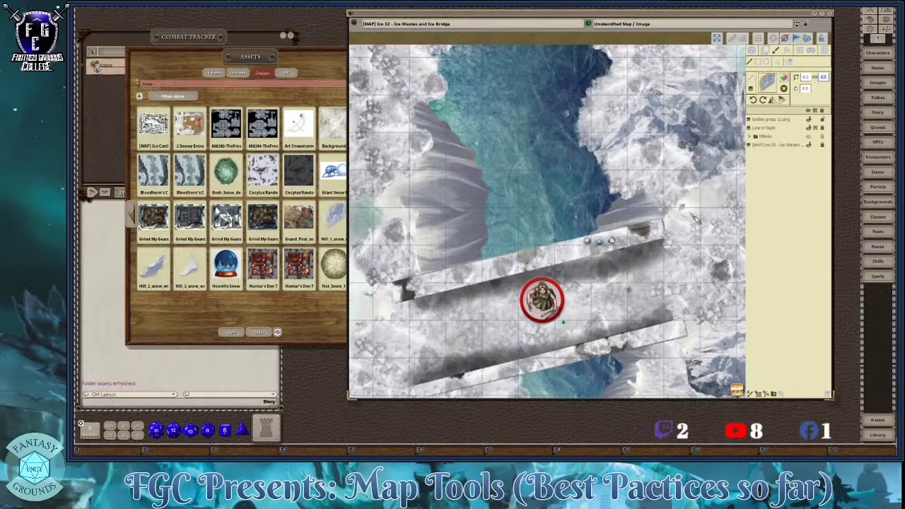
text(0.6)
scroll(692, 225, up, 6)
scroll(690, 223, down, 4)
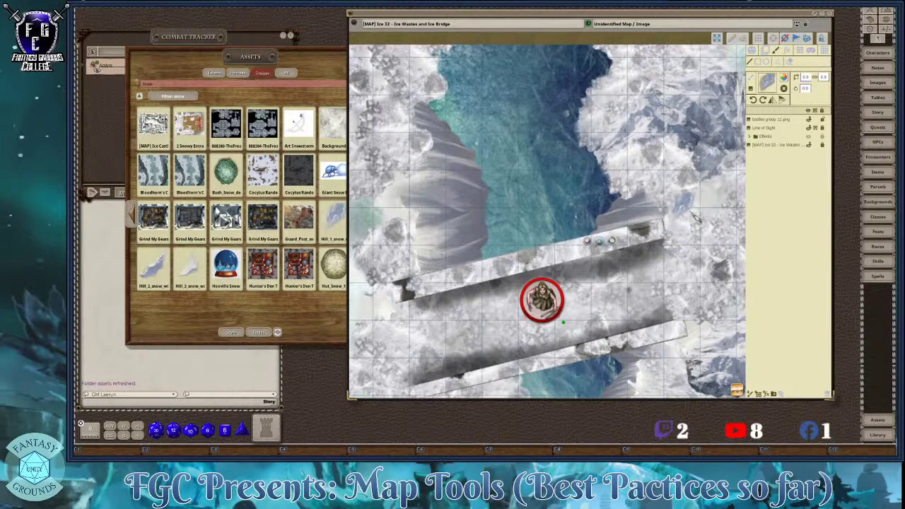
- Paint blue ice with the hill brush over the snow just beyond the bridge's east end
click(686, 254)
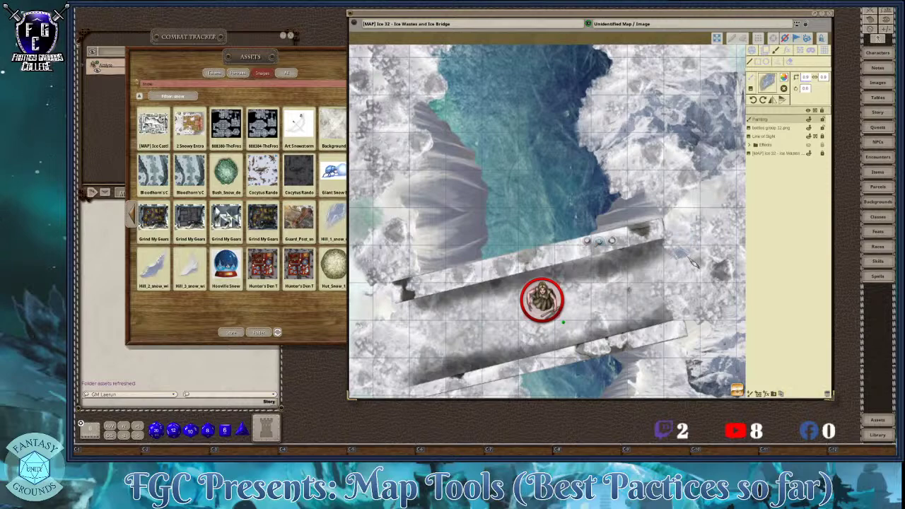
drag(704, 268, 707, 268)
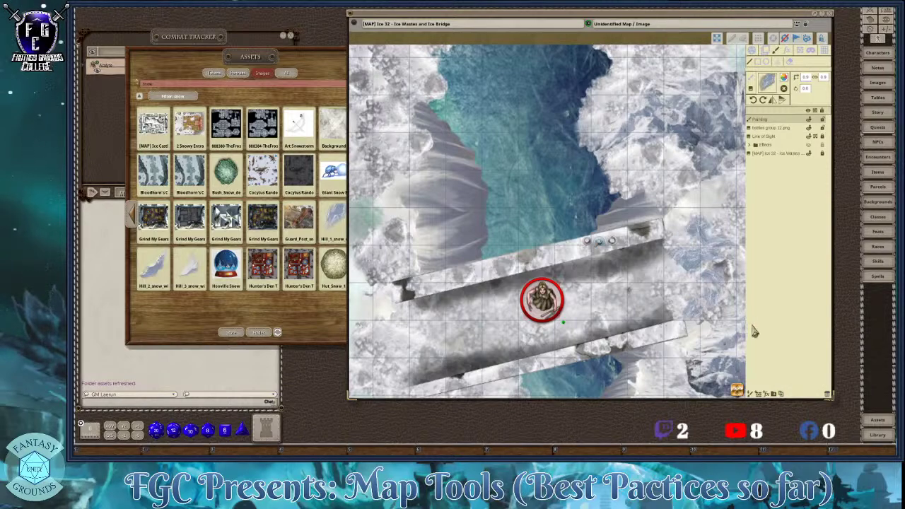
scroll(743, 332, up, 5)
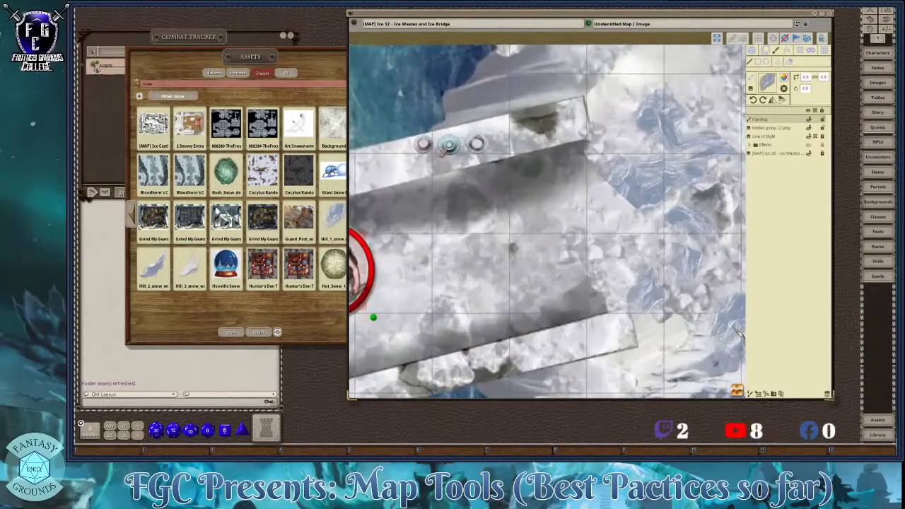
scroll(739, 332, up, 2)
mouse_move(621, 236)
mouse_down()
mouse_move(615, 261)
mouse_move(647, 205)
mouse_move(665, 249)
mouse_up()
mouse_move(686, 294)
mouse_down()
mouse_move(622, 244)
mouse_move(674, 289)
mouse_move(657, 269)
mouse_move(696, 286)
mouse_move(679, 183)
mouse_move(707, 177)
mouse_move(689, 159)
mouse_move(700, 148)
mouse_move(719, 221)
mouse_move(700, 191)
mouse_move(735, 163)
mouse_up()
click(785, 83)
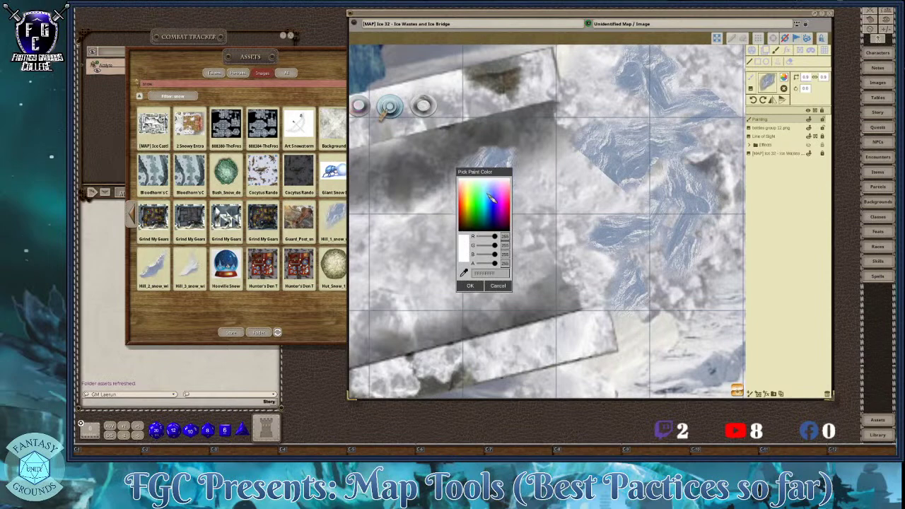
click(491, 204)
drag(495, 206, 499, 196)
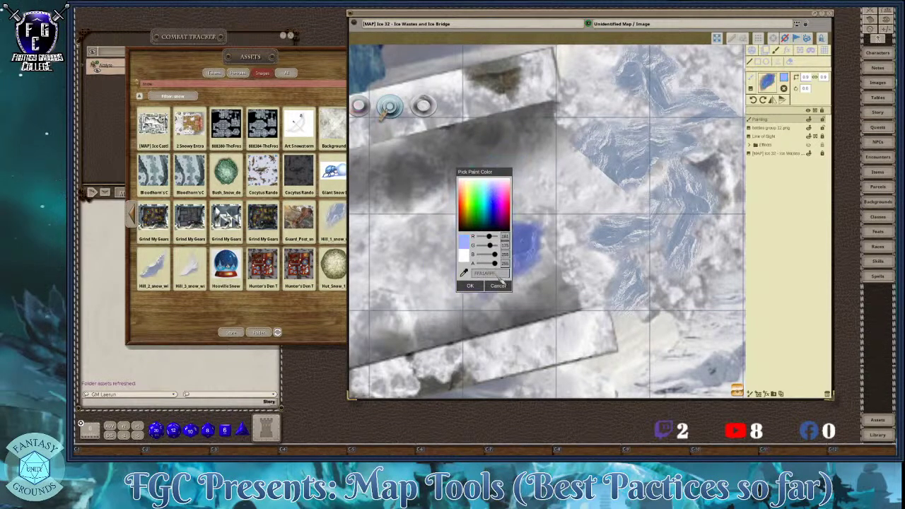
drag(494, 263, 446, 263)
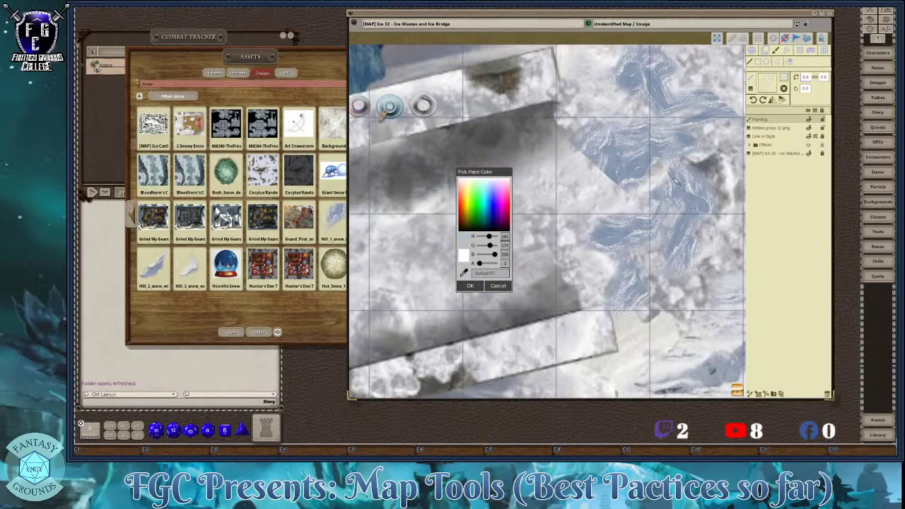
click(498, 285)
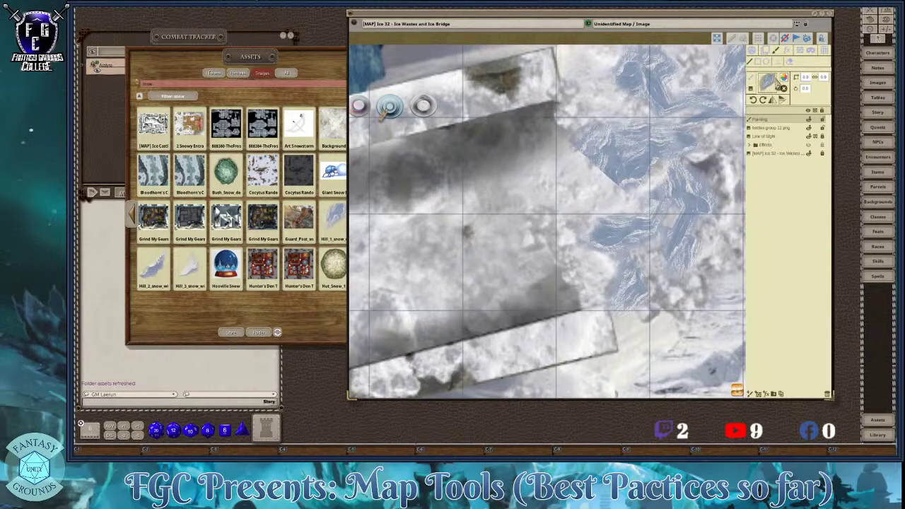
- Erase the northern part of the painted ice and repaint it with hill brush strokes reaching onto the bridge's east end
click(792, 65)
mouse_move(672, 146)
mouse_down()
mouse_move(589, 153)
mouse_move(657, 162)
mouse_up()
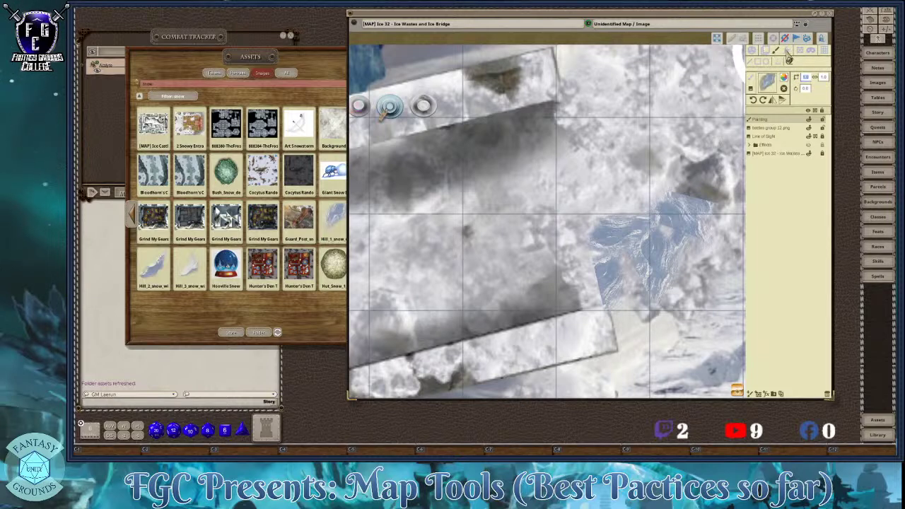
click(749, 60)
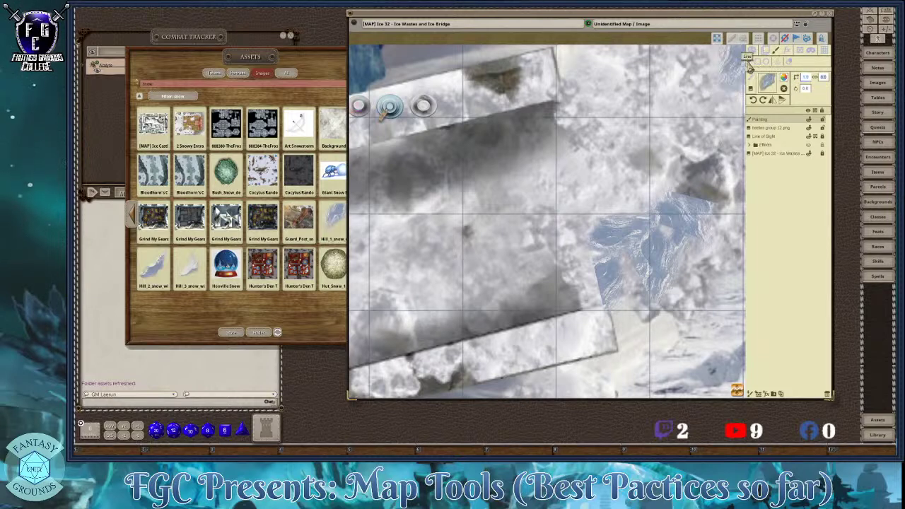
mouse_move(700, 134)
mouse_down()
mouse_move(608, 174)
mouse_move(545, 216)
mouse_up()
mouse_move(568, 258)
mouse_down()
mouse_move(601, 297)
mouse_move(640, 283)
mouse_move(735, 162)
mouse_up()
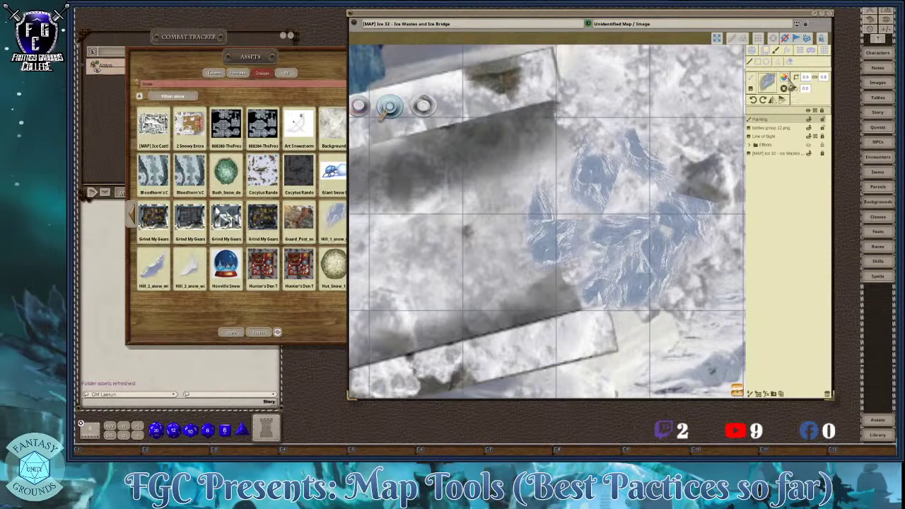
- Lower the paint colour's alpha to 140 and paint semi-transparent ice over the patch at the bridge's east end
click(783, 77)
drag(494, 263, 488, 263)
mouse_move(563, 206)
mouse_down()
mouse_move(622, 148)
mouse_move(615, 177)
mouse_move(636, 212)
mouse_move(560, 222)
mouse_move(619, 213)
mouse_move(636, 248)
mouse_move(657, 233)
mouse_move(620, 190)
mouse_move(580, 226)
mouse_move(707, 212)
mouse_move(693, 180)
mouse_move(668, 162)
mouse_move(661, 194)
mouse_move(632, 233)
mouse_up()
scroll(631, 233, down, 1)
scroll(635, 237, down, 3)
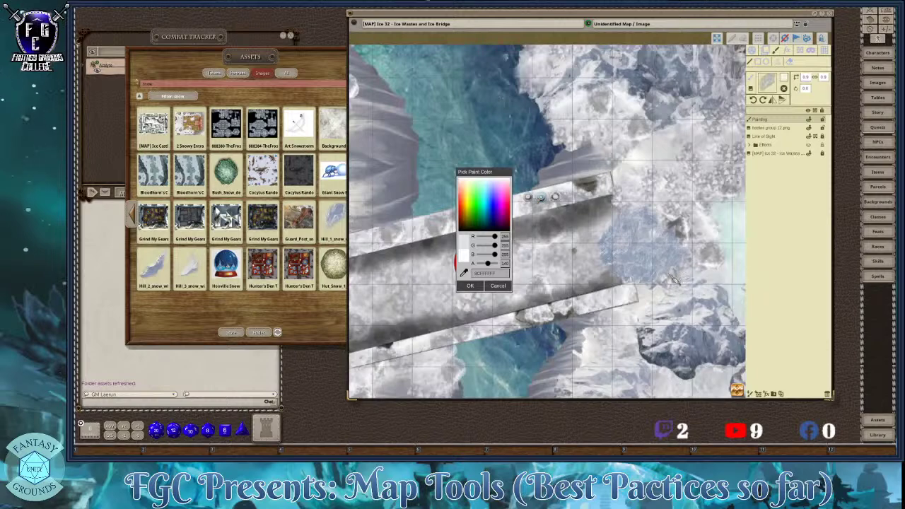
- Lower the paint colour's alpha to 20 and enlarge the paint brush to 1.4 in width and height
scroll(675, 274, up, 1)
drag(493, 272, 486, 274)
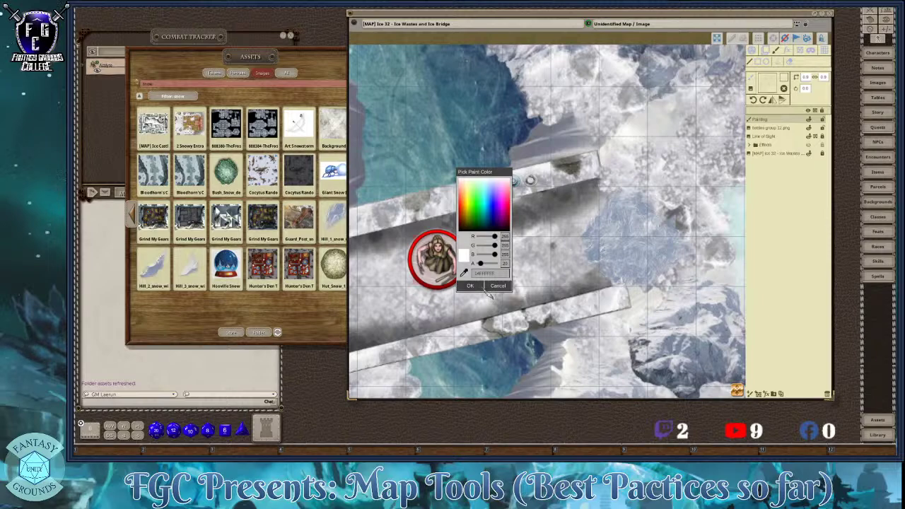
click(470, 286)
scroll(647, 198, up, 2)
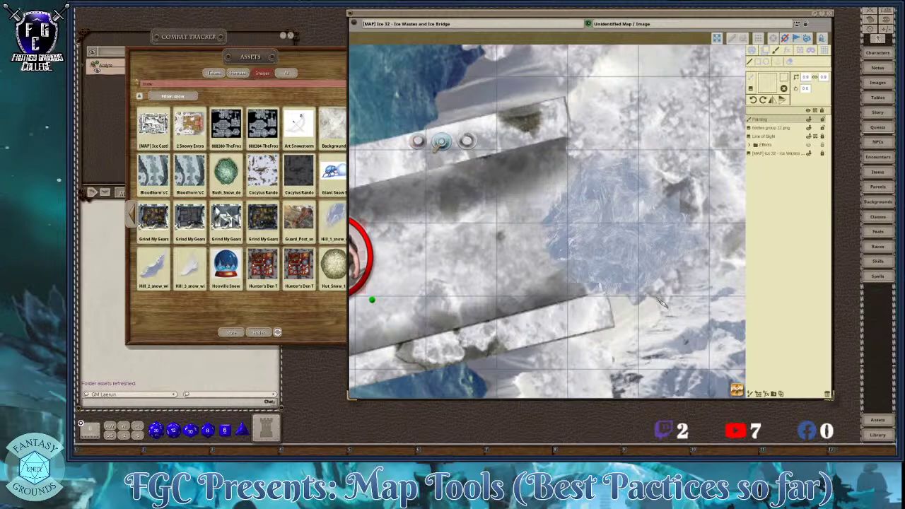
scroll(658, 300, down, 3)
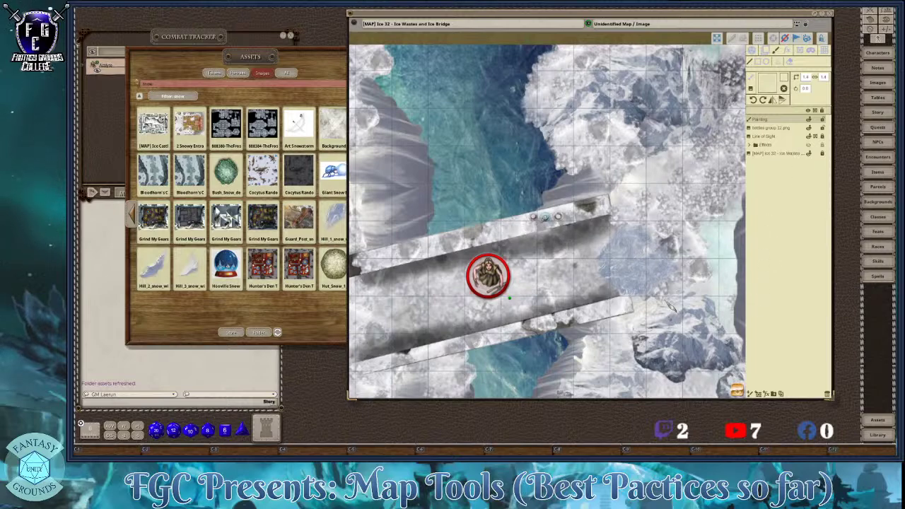
- Look through the play, layers, paint, effects, line of sight, mask and grid modes of the map in turn
click(755, 41)
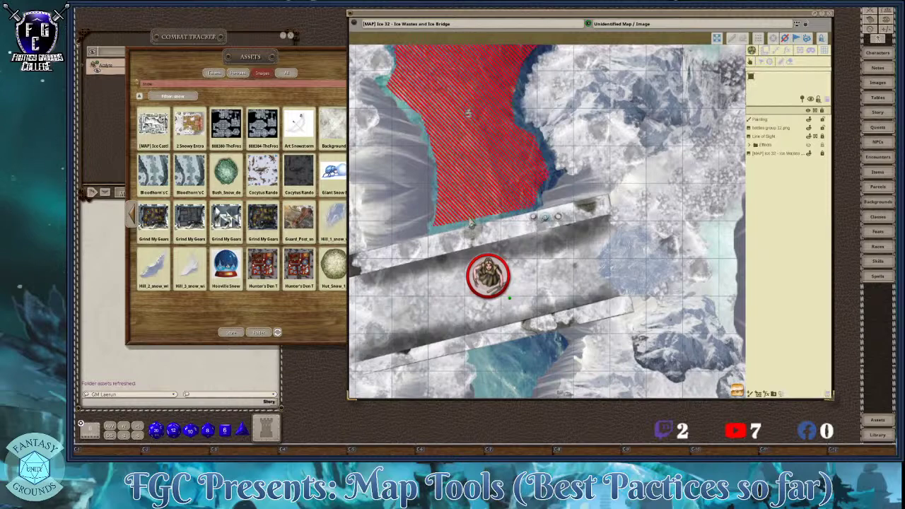
click(493, 154)
scroll(504, 258, down, 1)
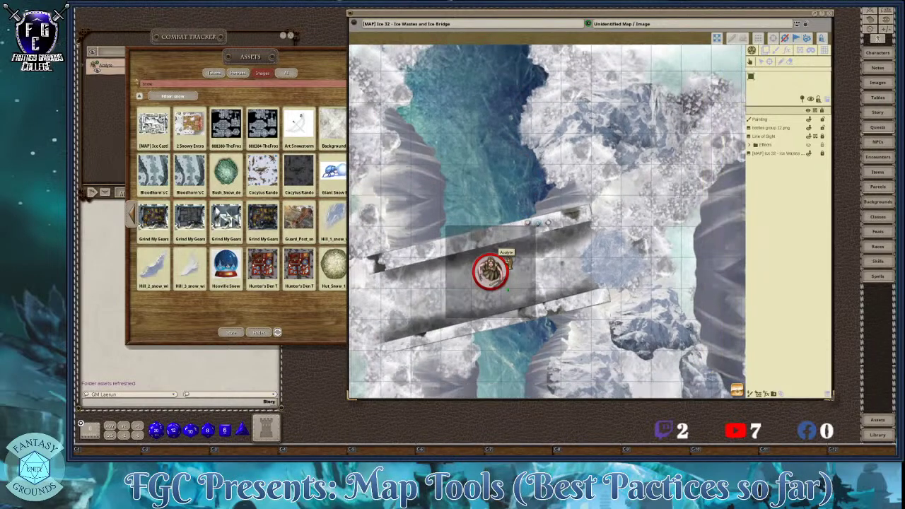
scroll(493, 249, down, 1)
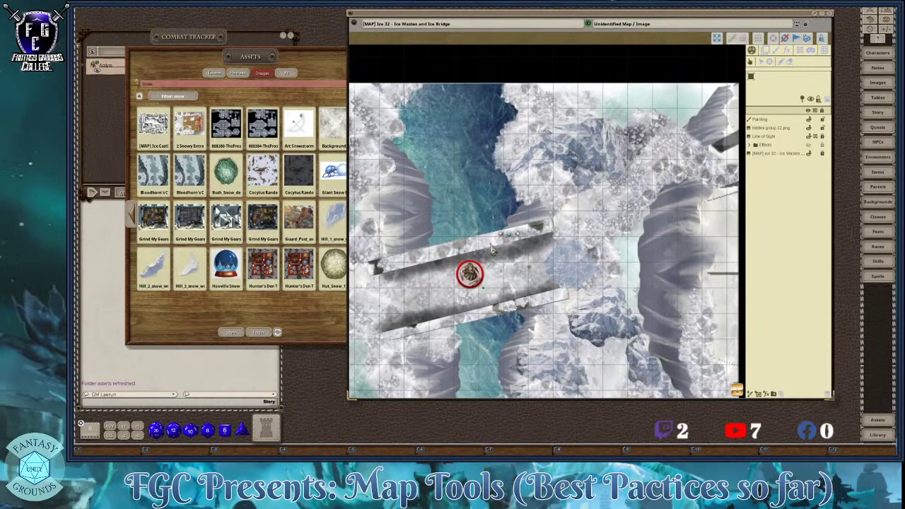
click(765, 50)
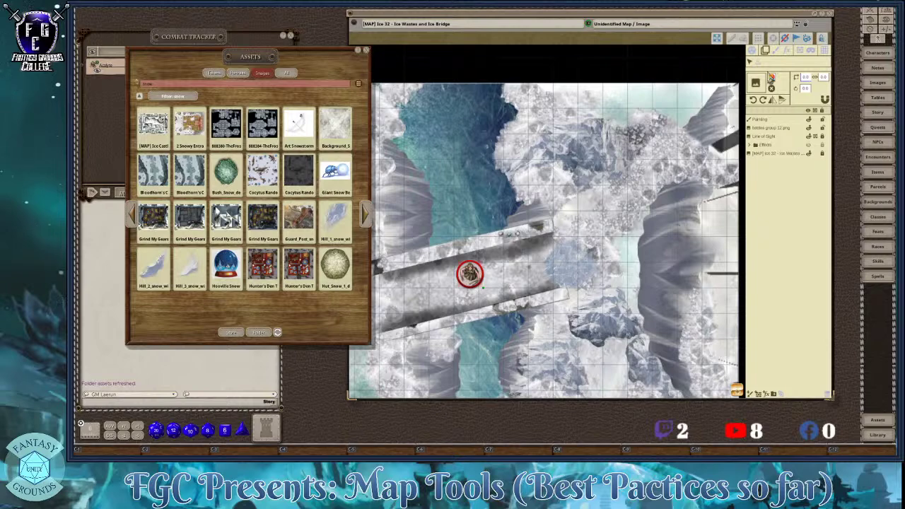
click(777, 51)
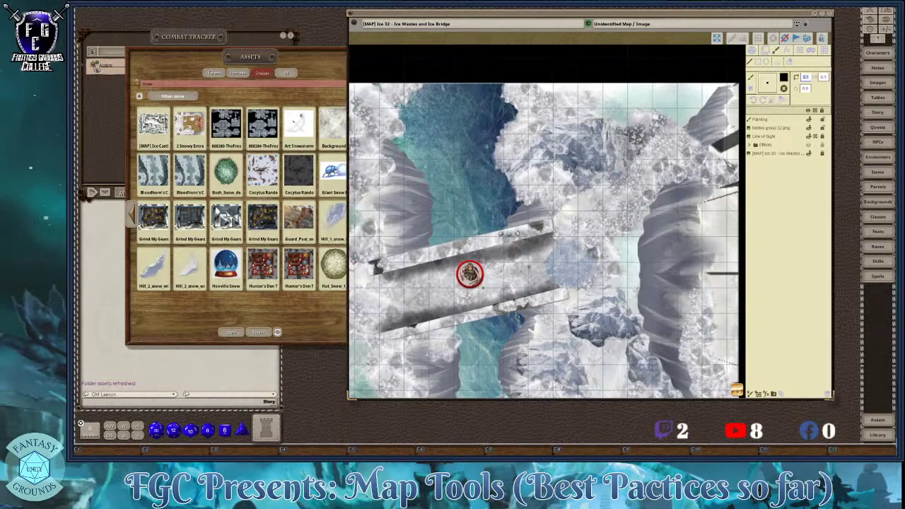
click(787, 51)
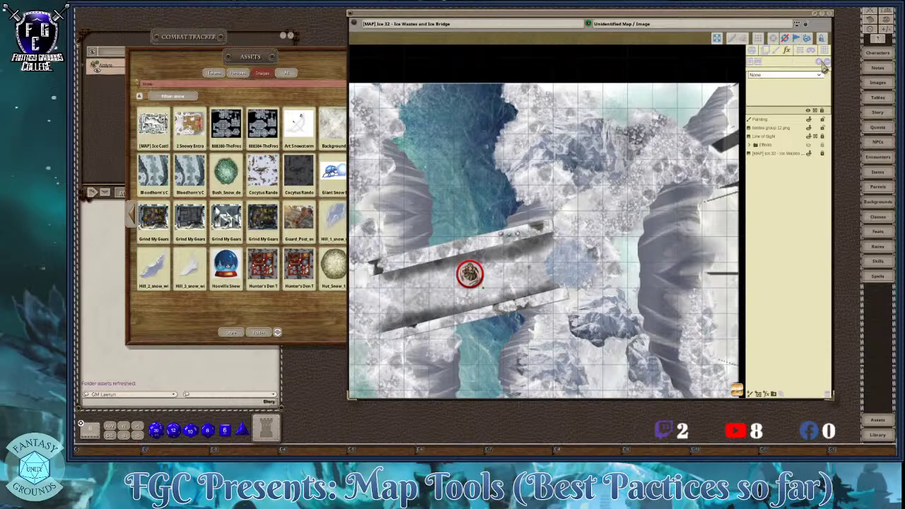
click(806, 39)
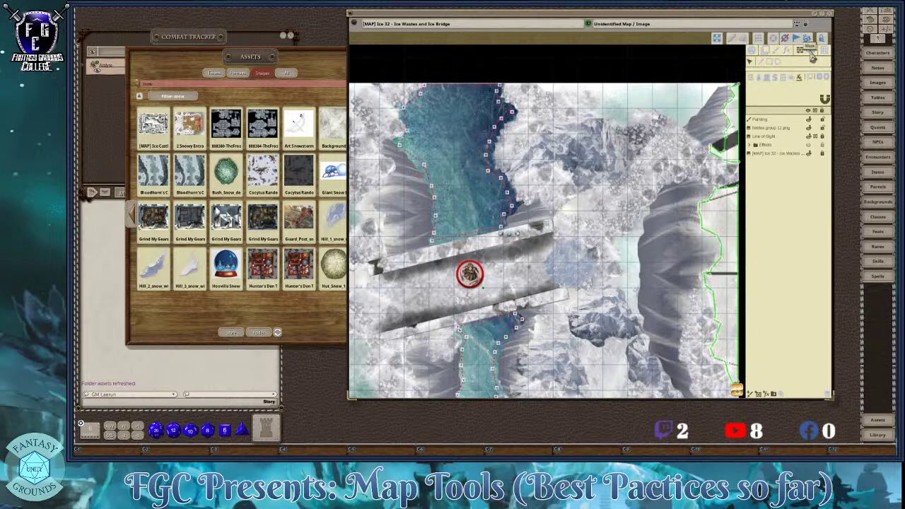
click(812, 56)
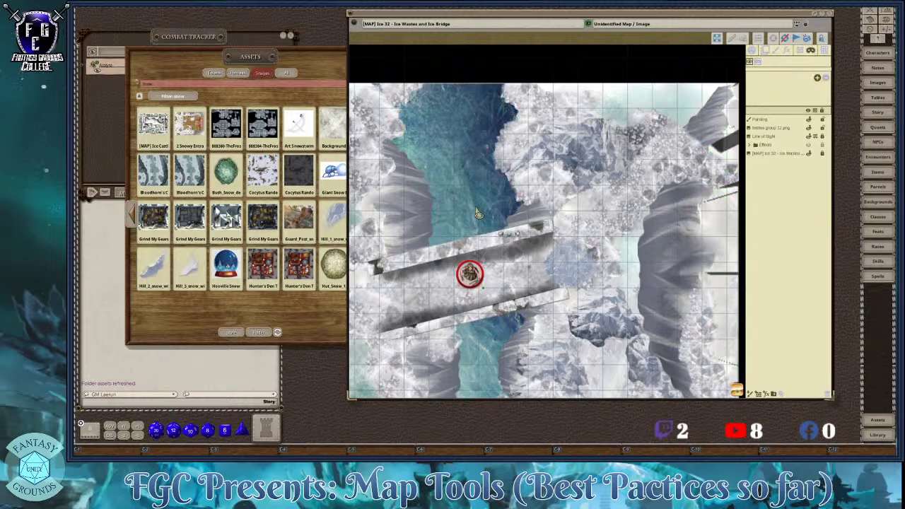
scroll(495, 192, down, 2)
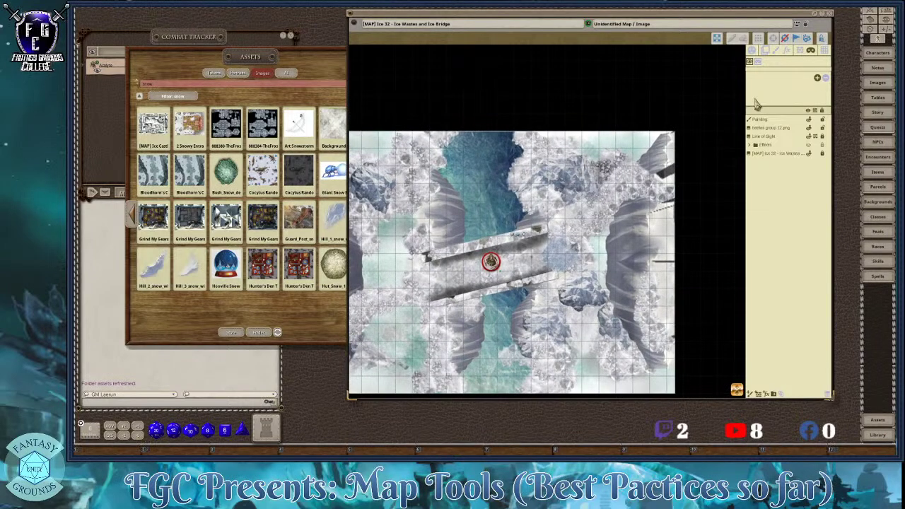
scroll(474, 261, up, 1)
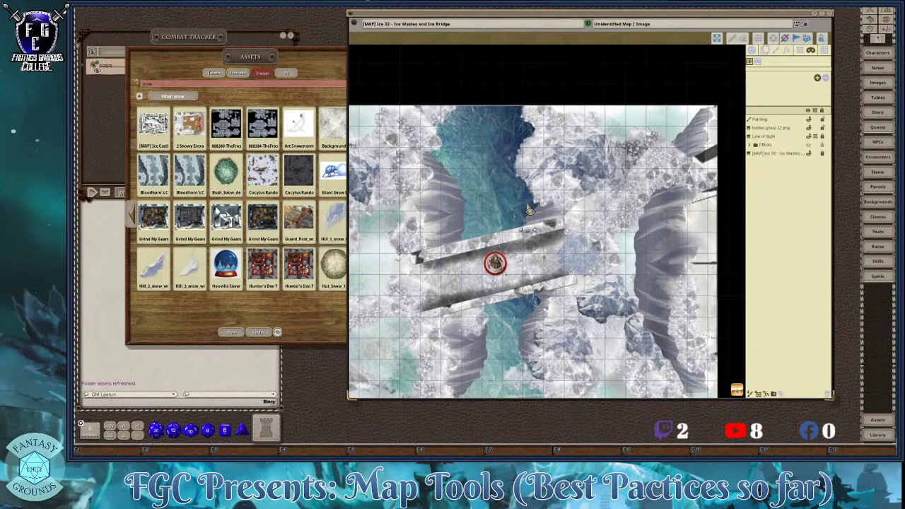
click(823, 49)
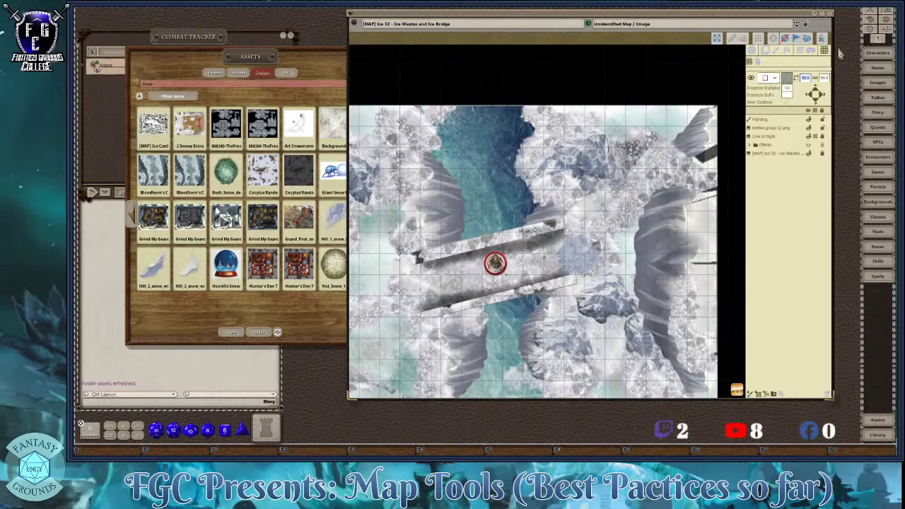
- Revisit the layers and line of sight modes, return to play mode and inspect the bridge around the Acolyte token
click(759, 51)
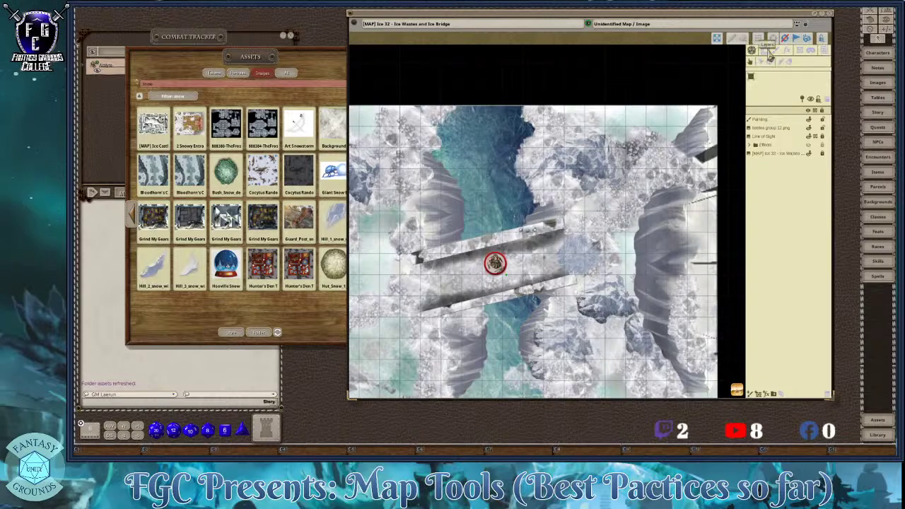
click(766, 51)
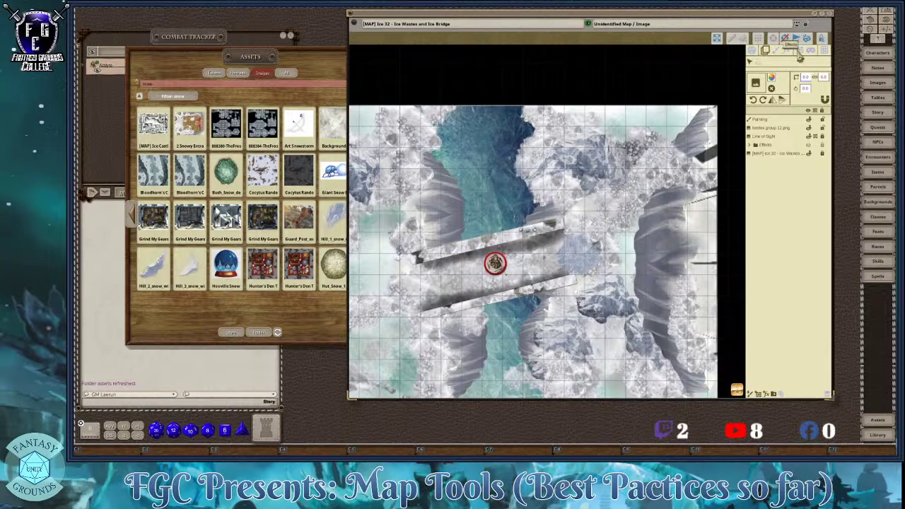
click(785, 38)
scroll(580, 241, down, 1)
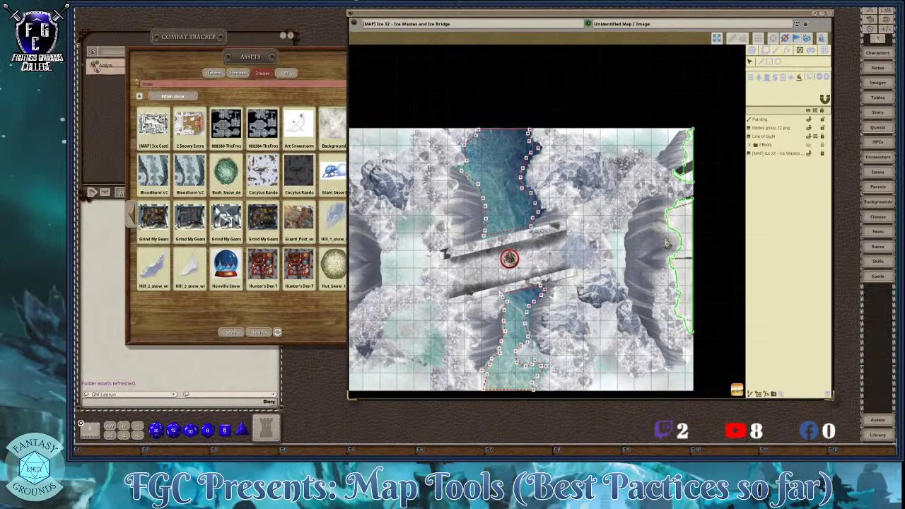
click(753, 53)
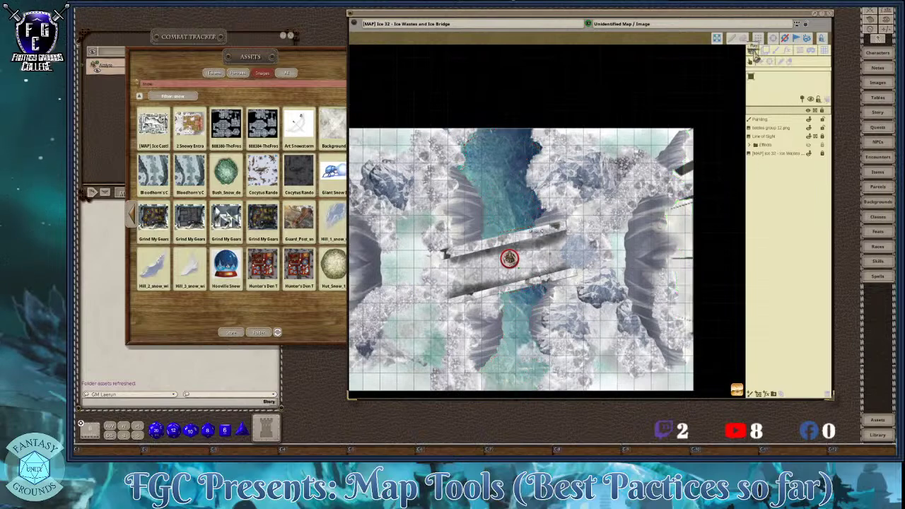
click(817, 101)
scroll(565, 300, down, 1)
scroll(424, 304, up, 4)
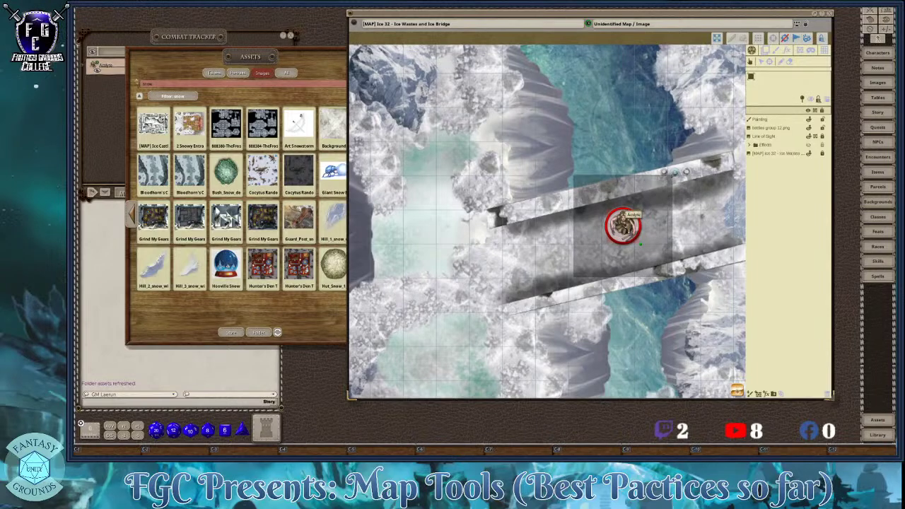
scroll(636, 226, down, 1)
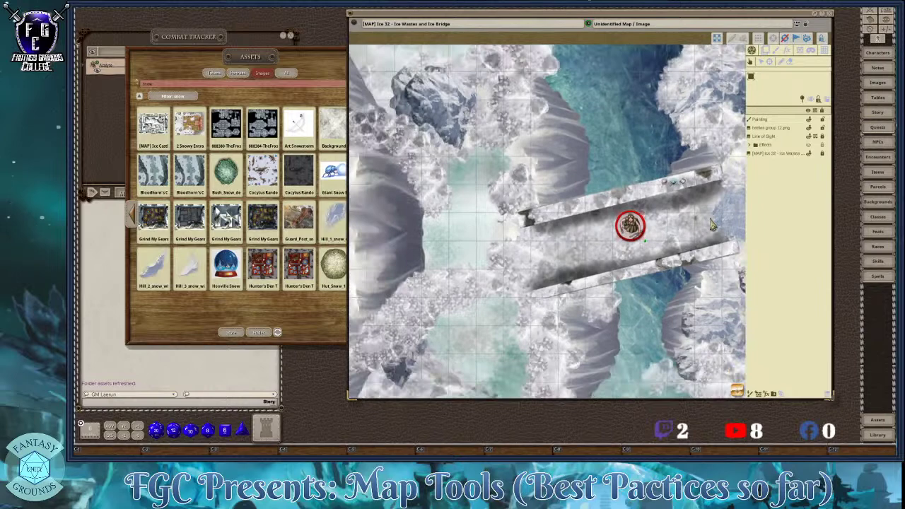
scroll(465, 202, down, 2)
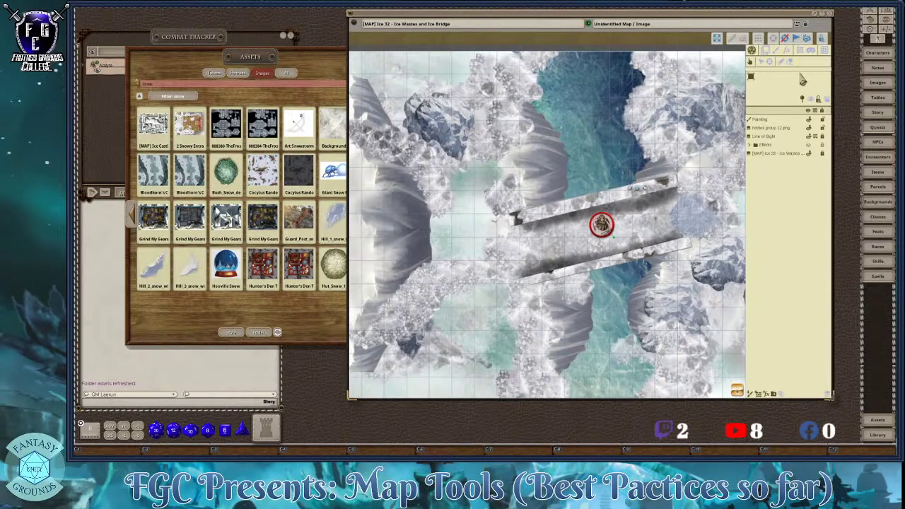
scroll(661, 225, up, 2)
- Move the Acolyte token off the bridge into the southern water chasm and check its line of sight there
mouse_move(578, 228)
mouse_down()
mouse_move(534, 232)
mouse_move(432, 212)
mouse_move(414, 186)
mouse_move(579, 240)
mouse_up()
scroll(578, 241, down, 2)
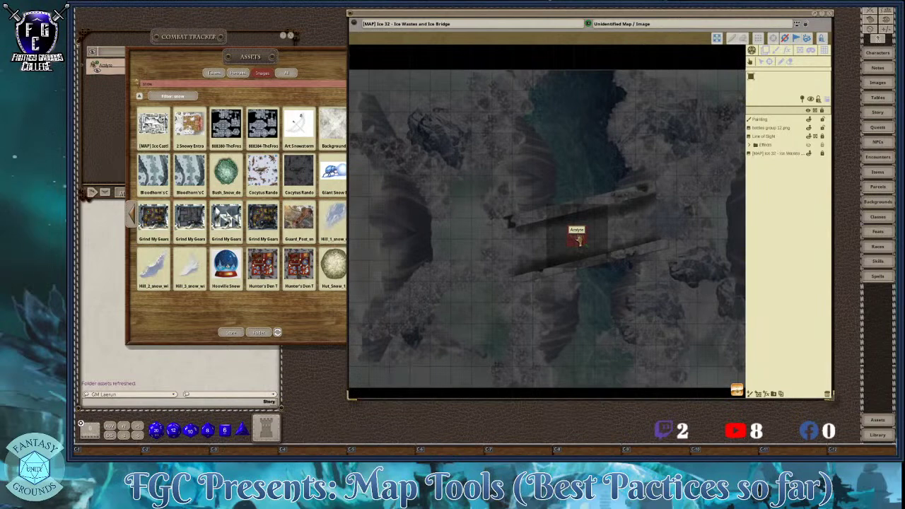
scroll(578, 240, up, 1)
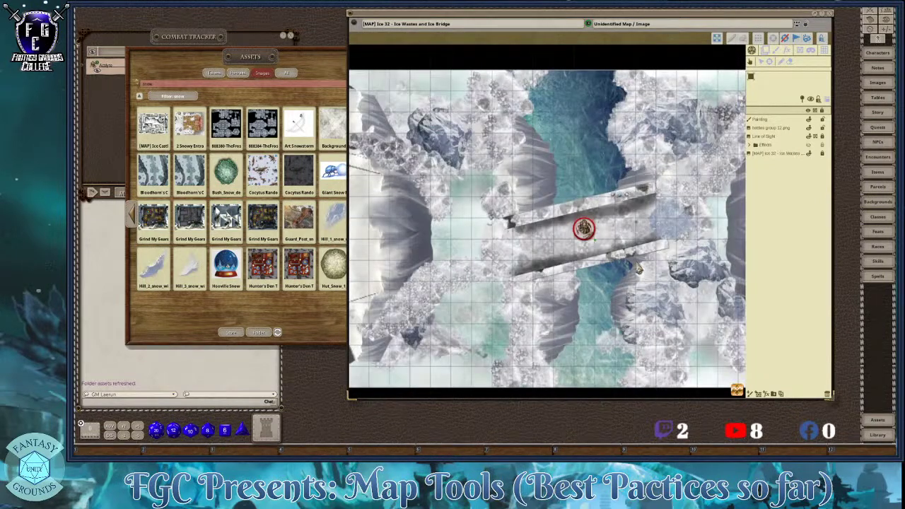
scroll(574, 231, up, 1)
scroll(512, 166, down, 2)
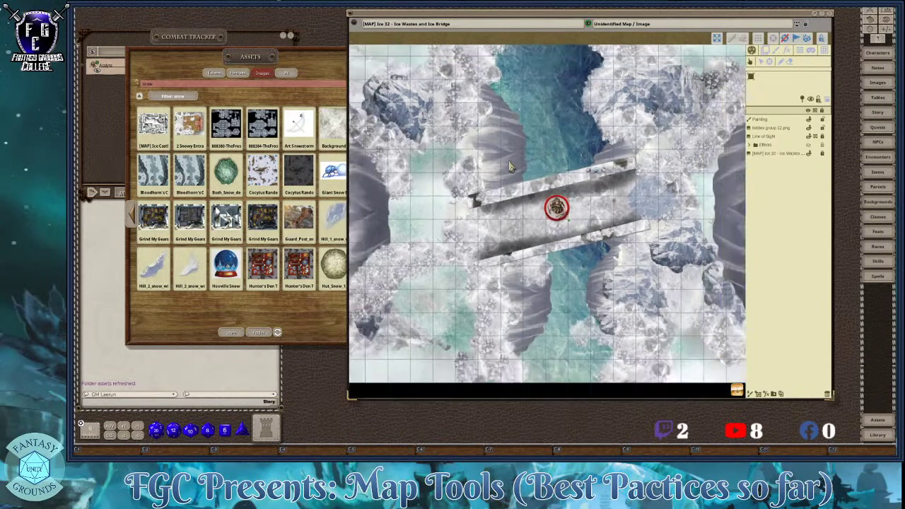
drag(548, 199, 556, 285)
scroll(564, 261, up, 3)
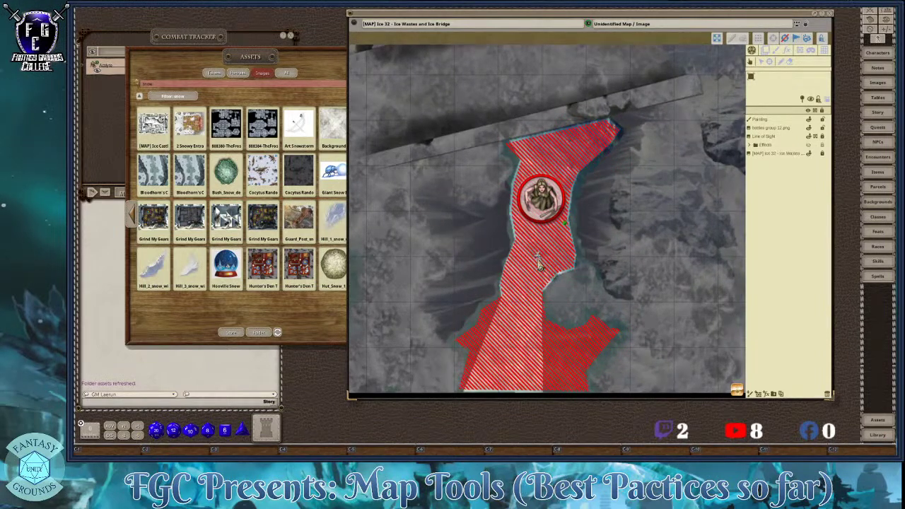
scroll(539, 263, down, 2)
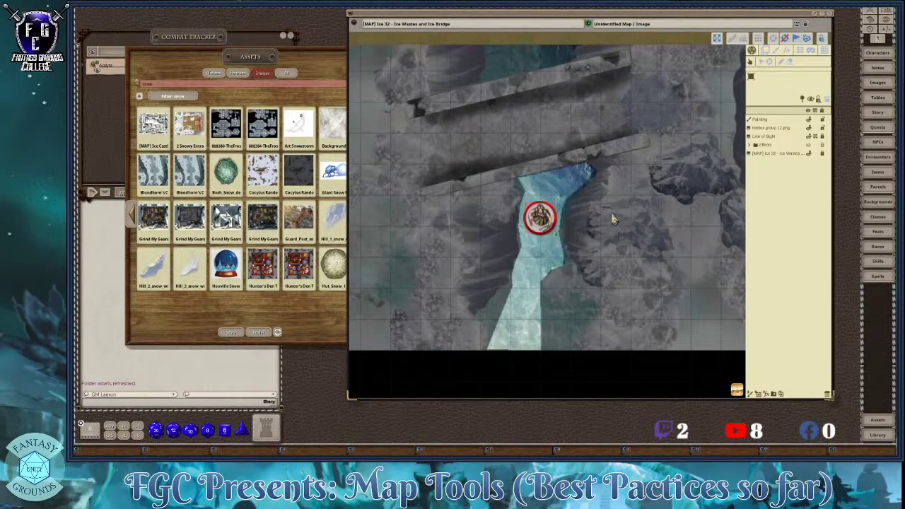
- Move the Acolyte token out of the chasm onto the snowy rock just east of it
mouse_move(545, 218)
mouse_down()
mouse_move(615, 221)
mouse_move(619, 211)
mouse_up()
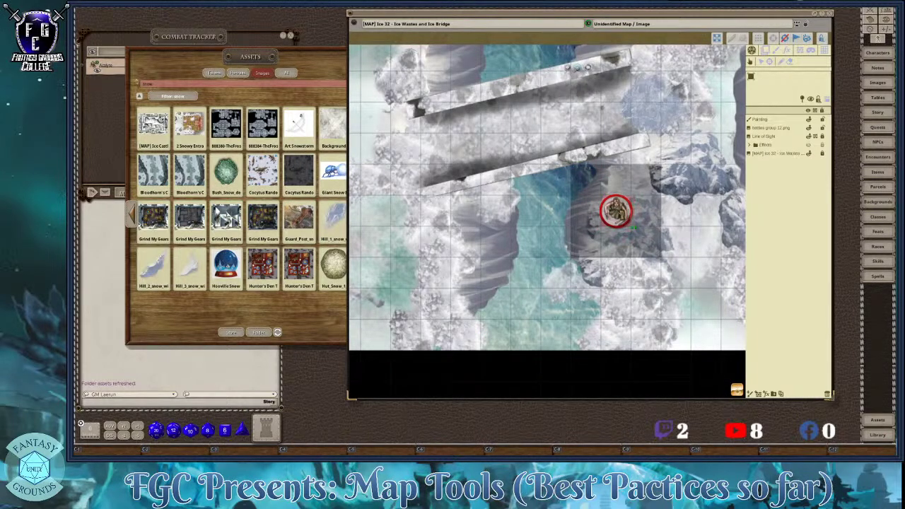
scroll(454, 225, down, 3)
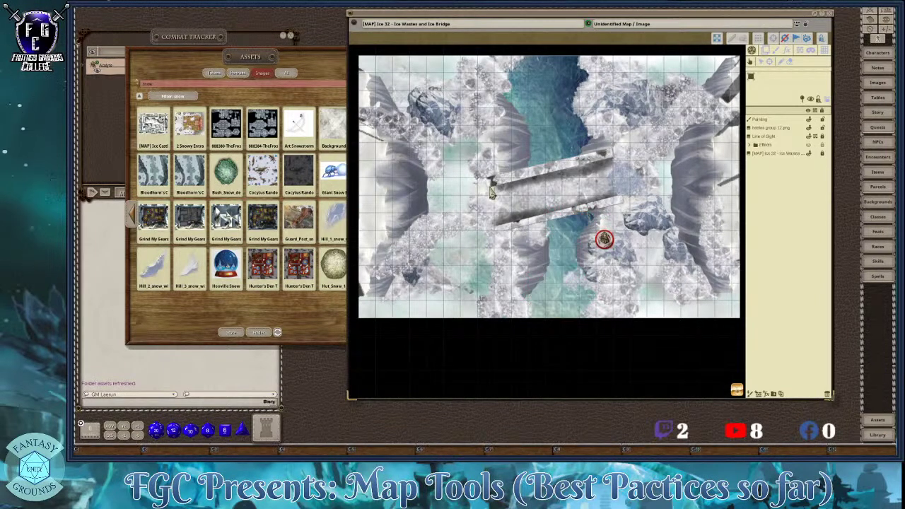
scroll(499, 196, down, 2)
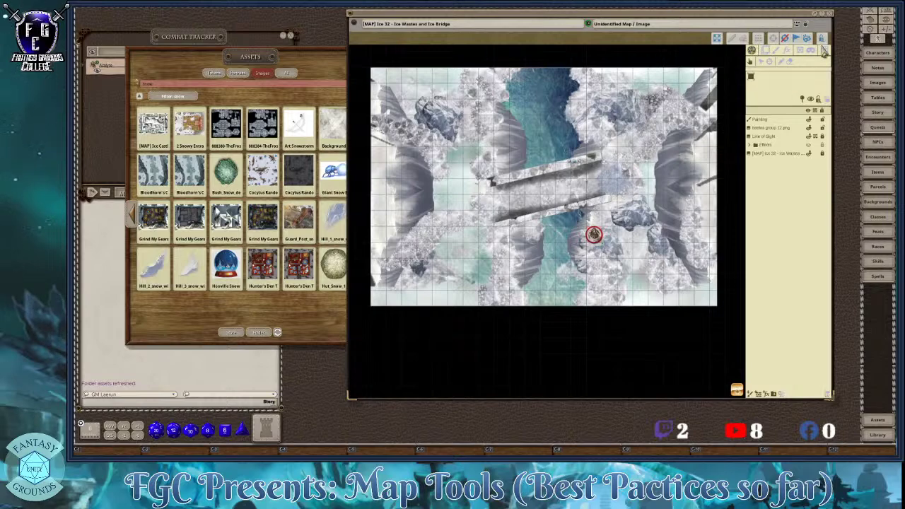
- Switch the map to line of sight editing and activate the rectangle drawing tool
click(765, 52)
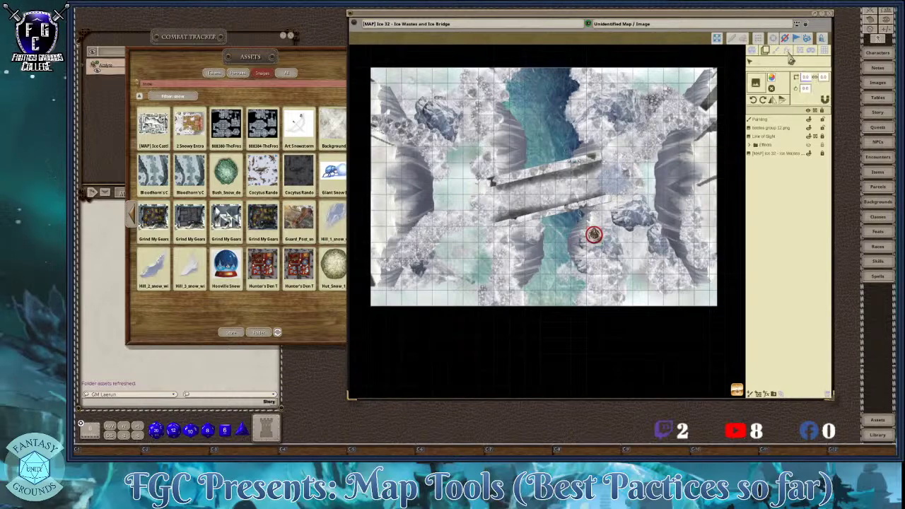
click(800, 52)
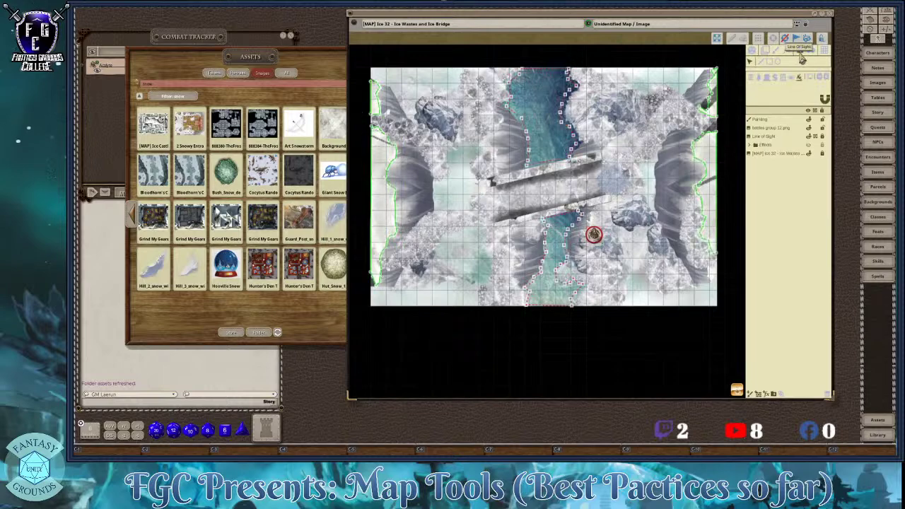
click(752, 64)
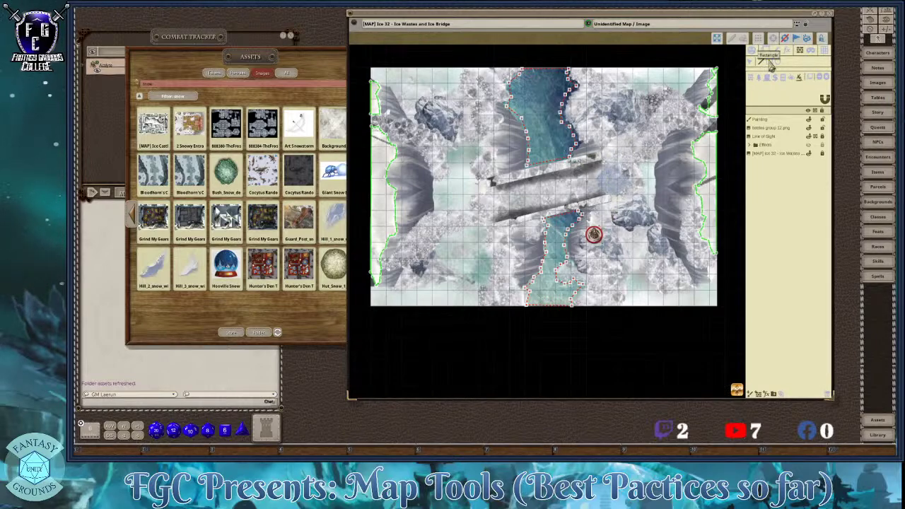
scroll(572, 192, up, 1)
scroll(572, 192, up, 1)
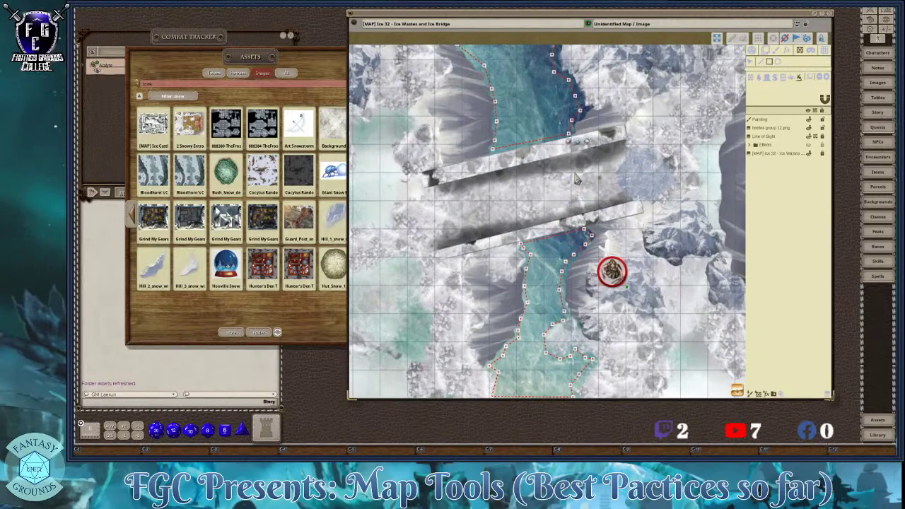
scroll(593, 164, down, 1)
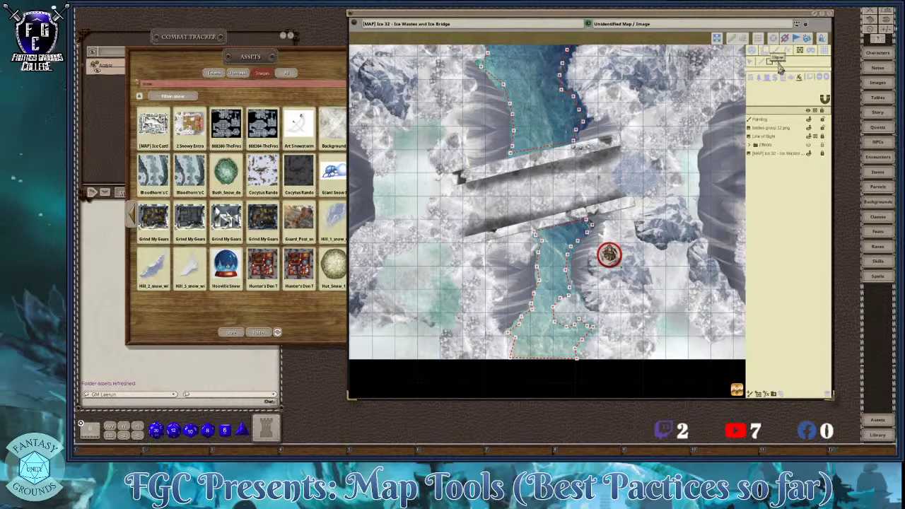
scroll(660, 191, up, 5)
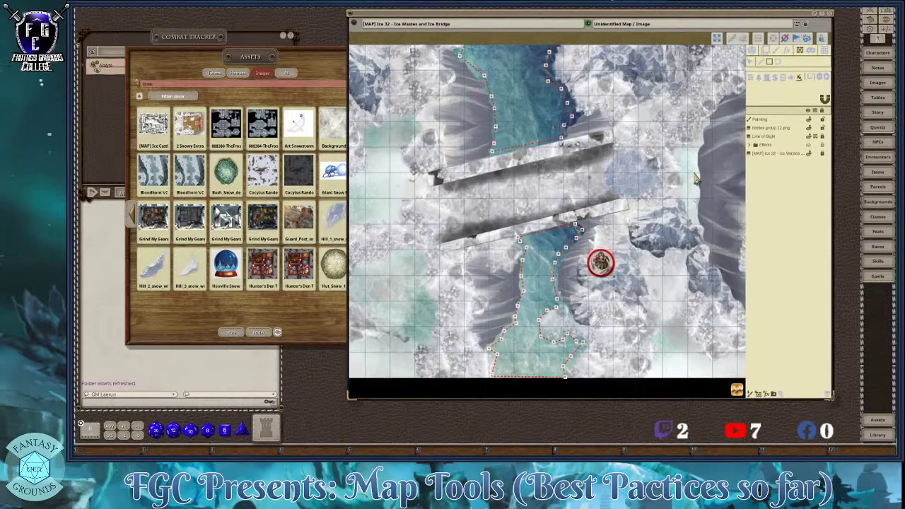
- Draw a circular line of sight area over the blue ice patch at the bridge's east end and shift it toward the patch's centre
scroll(634, 177, up, 1)
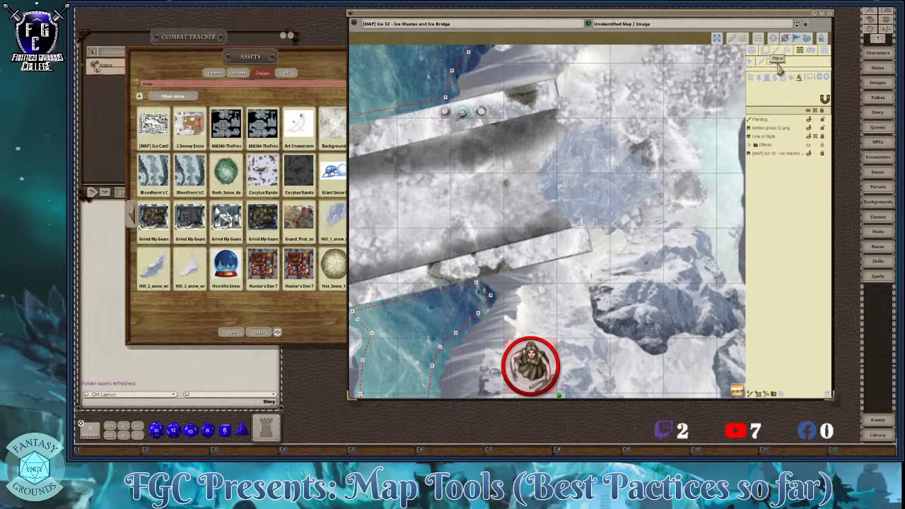
drag(577, 159, 644, 228)
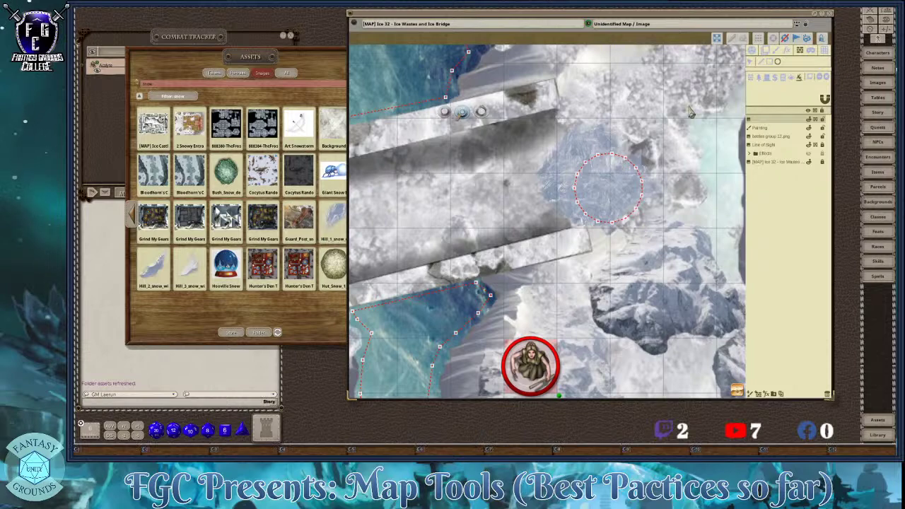
click(751, 62)
drag(619, 189, 606, 147)
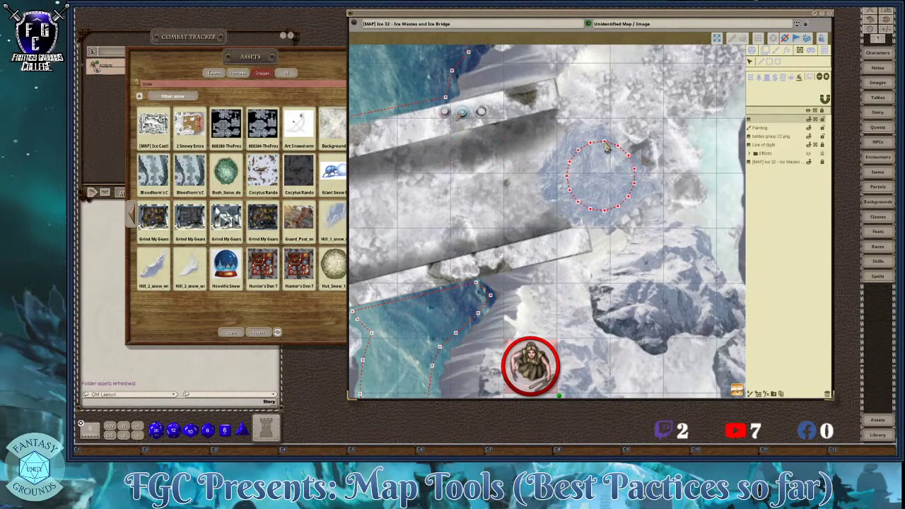
scroll(608, 152, down, 2)
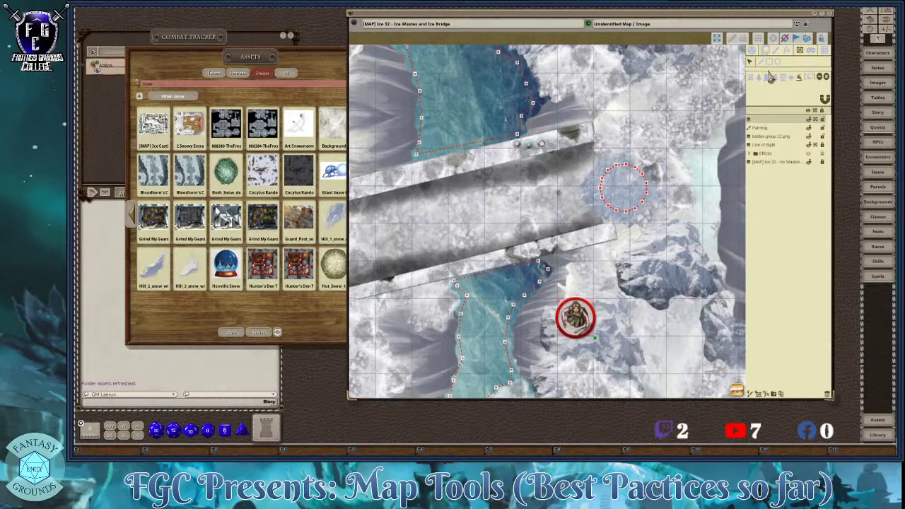
- Return to play mode and move the Acolyte token onto the bridge west of the ice patch, inspecting the circular area
click(751, 49)
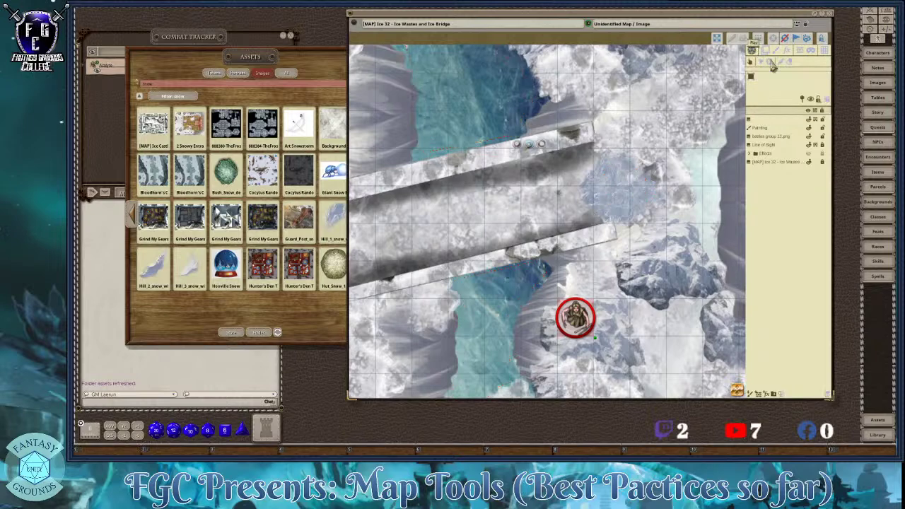
scroll(377, 224, down, 5)
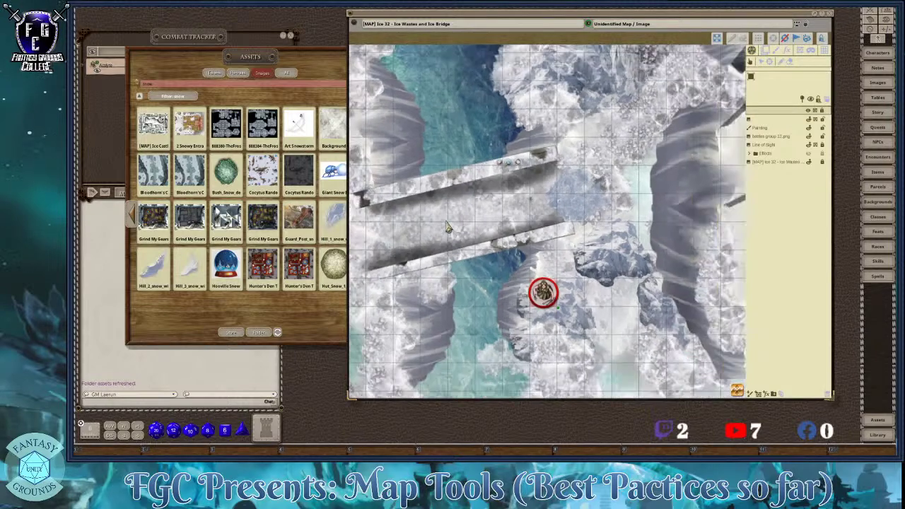
drag(492, 261, 524, 244)
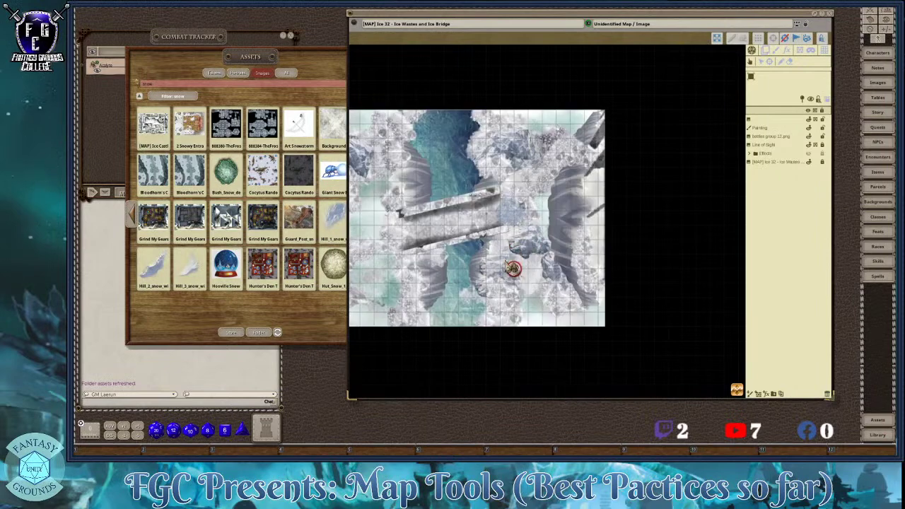
scroll(509, 226, up, 4)
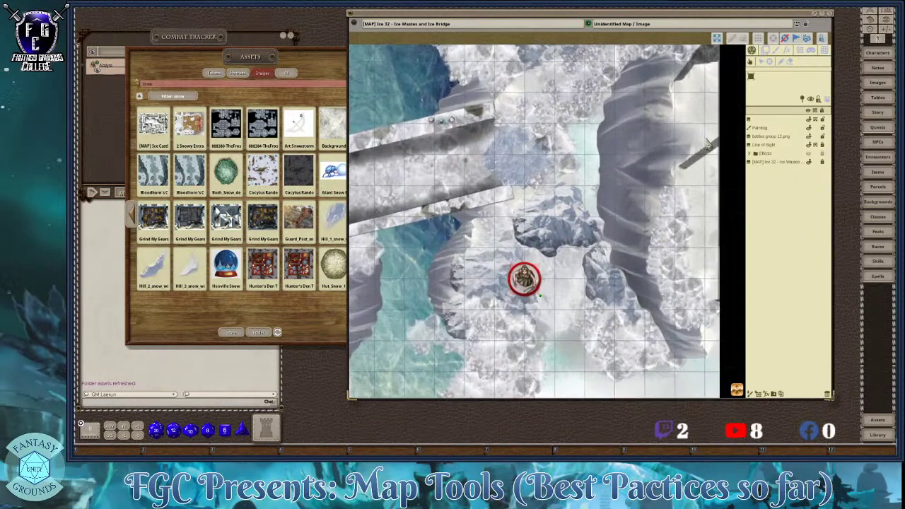
click(814, 108)
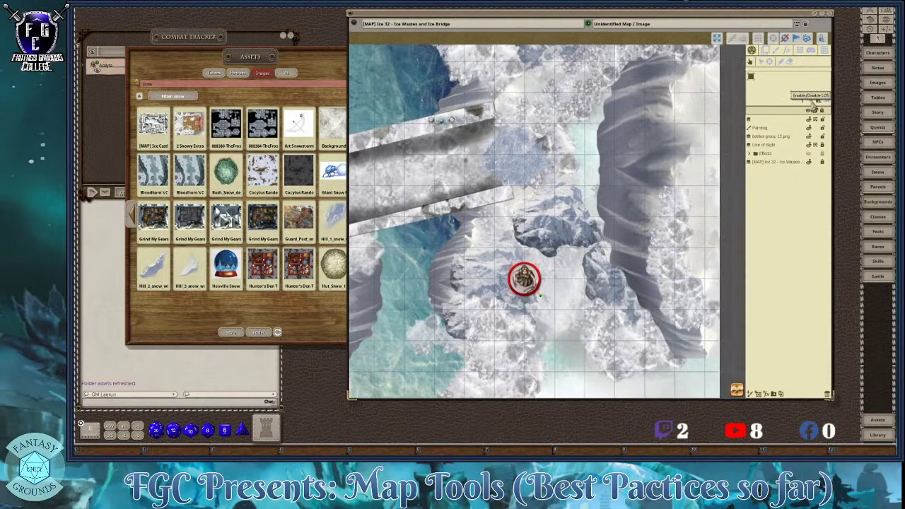
click(813, 105)
mouse_move(524, 278)
mouse_down()
mouse_move(517, 265)
mouse_move(565, 137)
mouse_move(420, 167)
mouse_move(524, 167)
mouse_move(418, 170)
mouse_up()
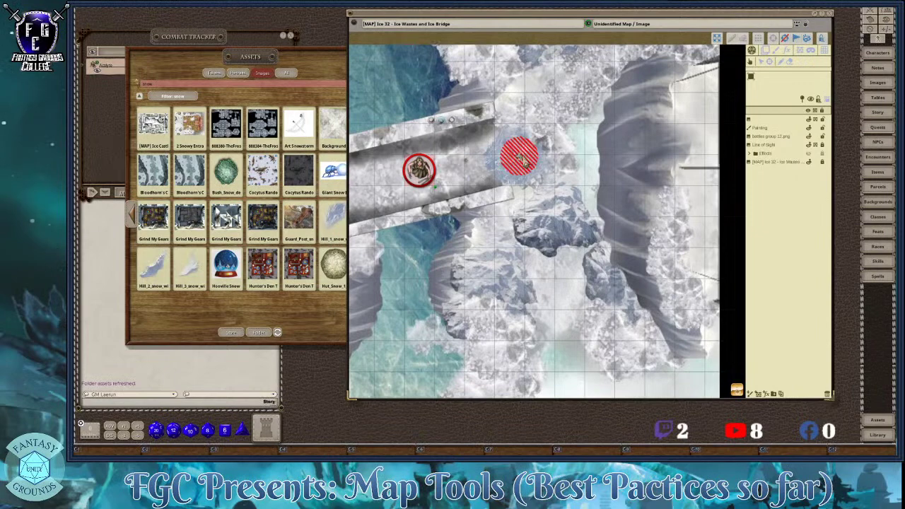
scroll(524, 161, up, 3)
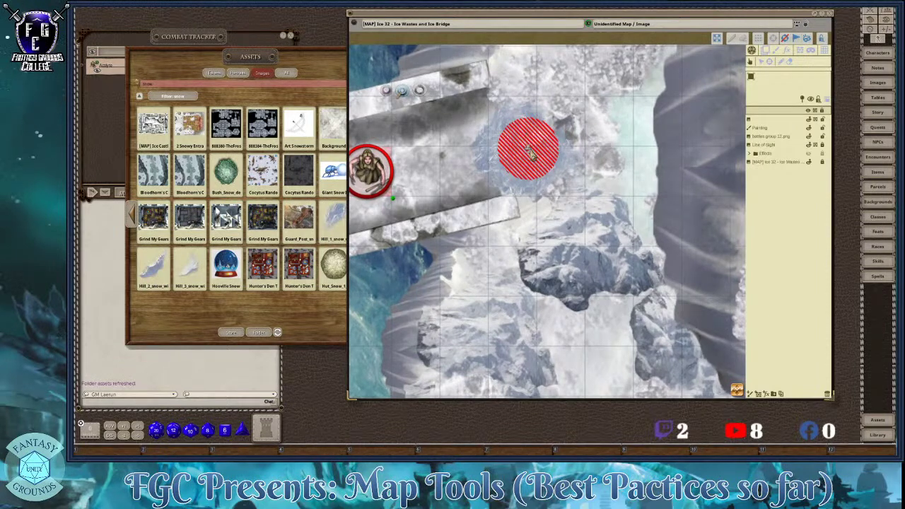
- Replace the circular area on the blue ice patch with a sight-blocking ellipse and centre it over the patch
click(800, 50)
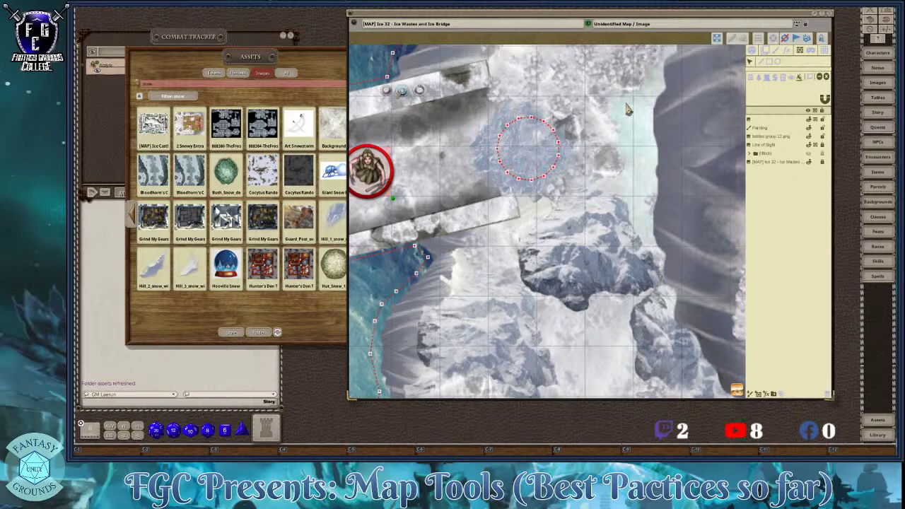
click(819, 78)
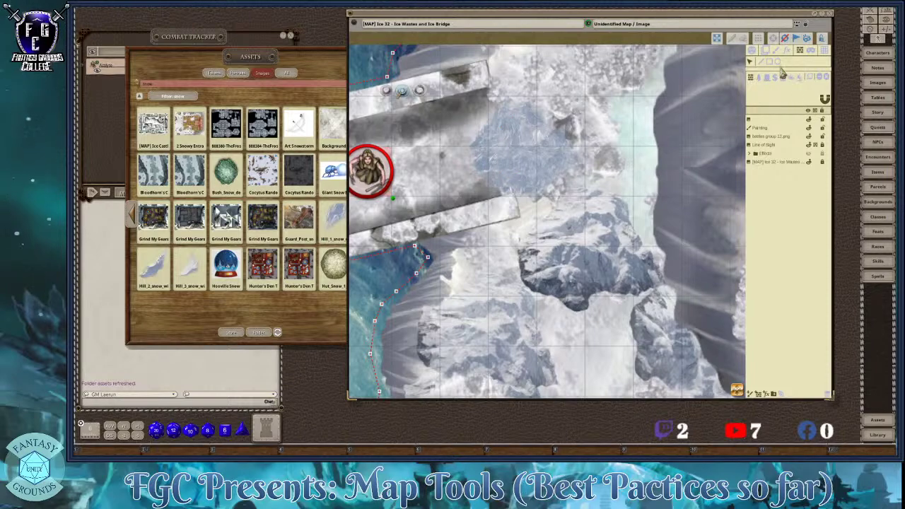
click(782, 78)
drag(512, 138, 576, 203)
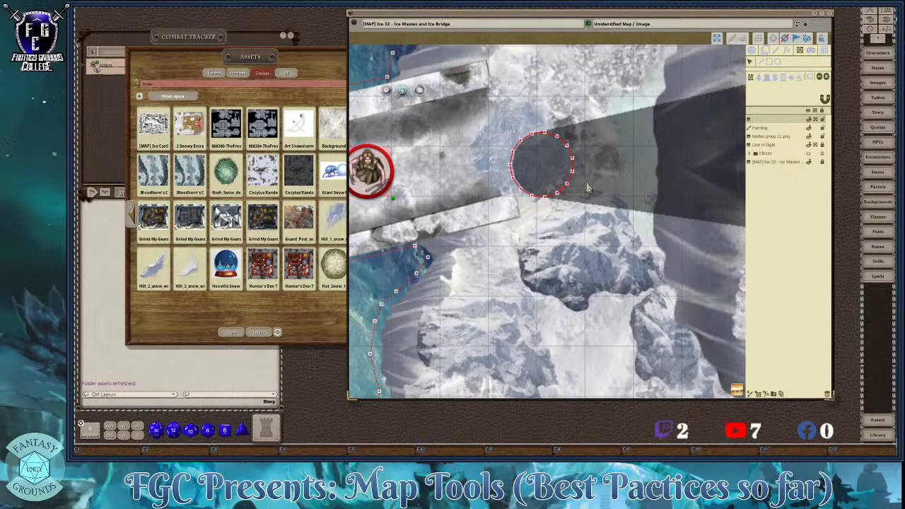
drag(539, 133, 503, 132)
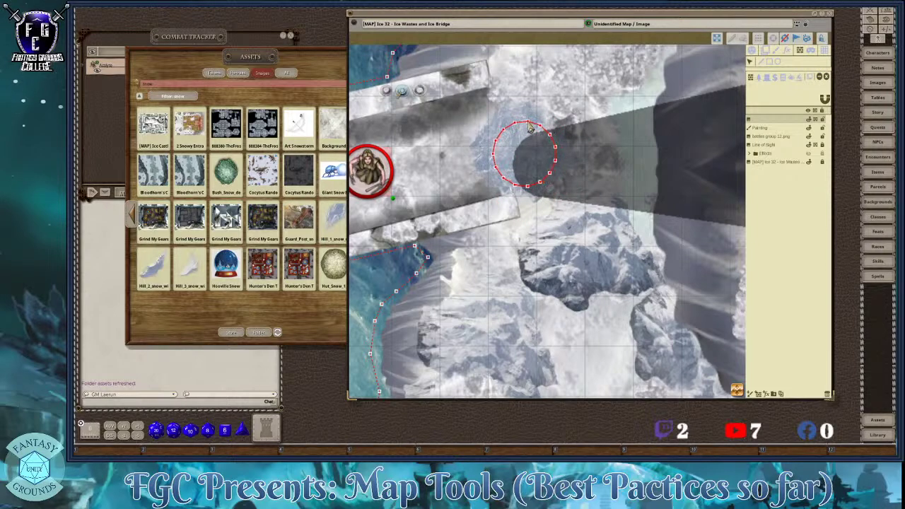
- Return to play mode and move the Acolyte token about one square east on the bridge to check its view past the ellipse
scroll(584, 233, down, 3)
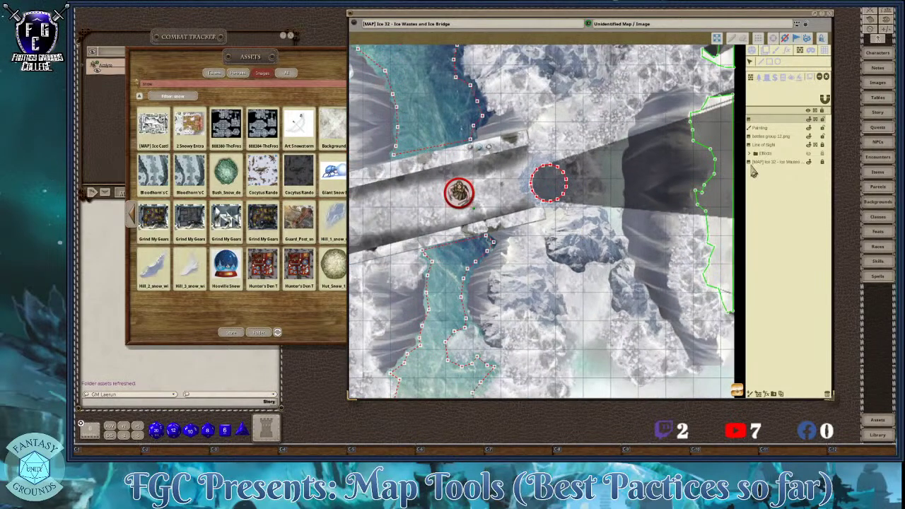
scroll(450, 221, up, 2)
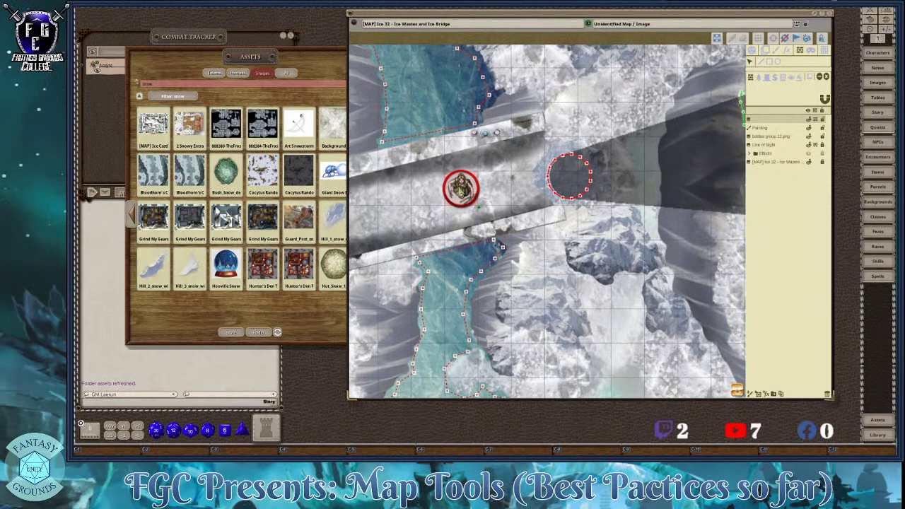
click(752, 51)
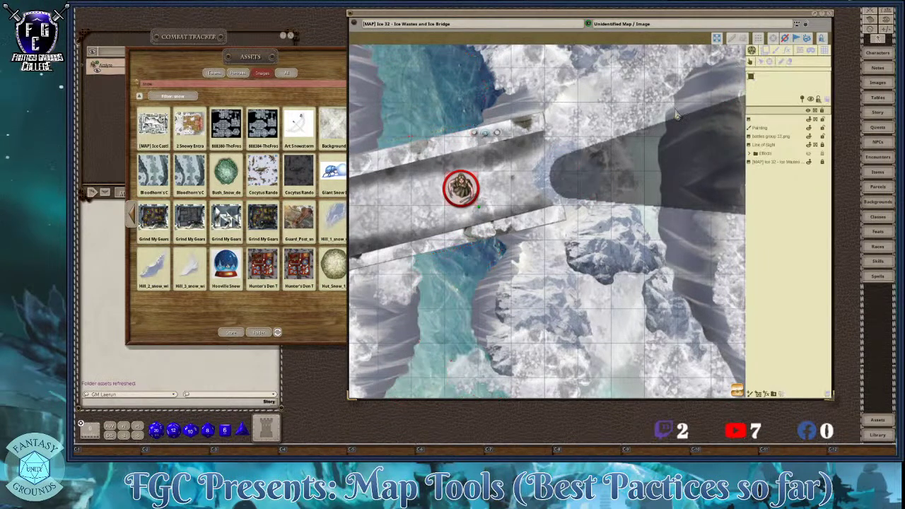
drag(461, 187, 483, 202)
scroll(537, 192, down, 3)
scroll(594, 160, up, 5)
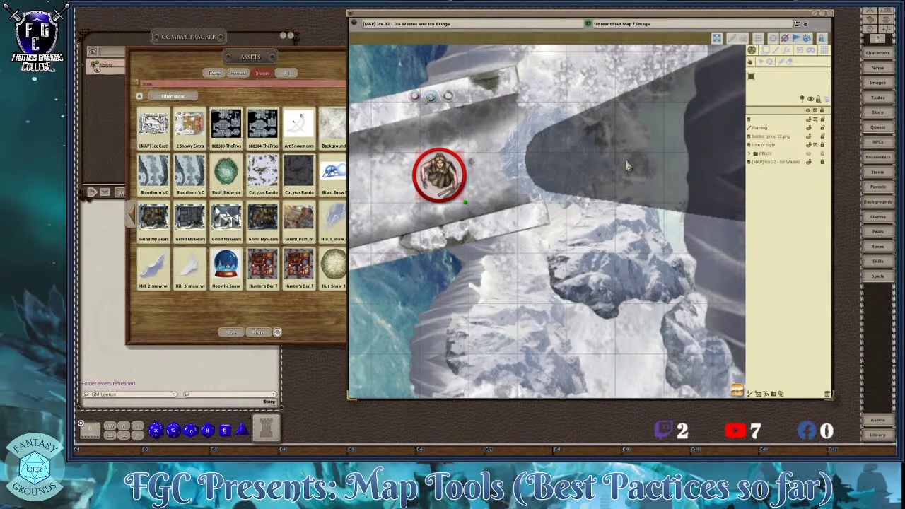
- Examine the whole map around the bridge and the area shadowed behind the blocking ellipse
scroll(527, 191, down, 4)
scroll(481, 206, down, 2)
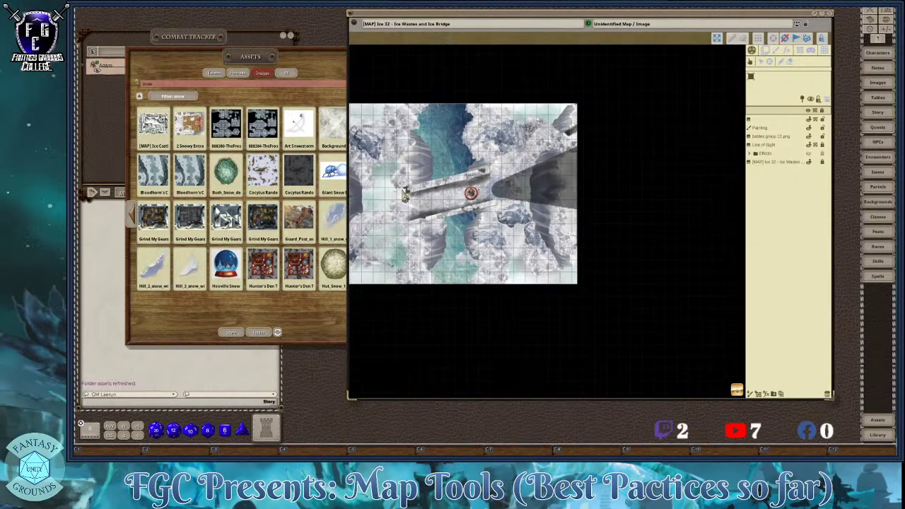
scroll(433, 193, up, 2)
scroll(433, 193, down, 2)
scroll(434, 193, up, 1)
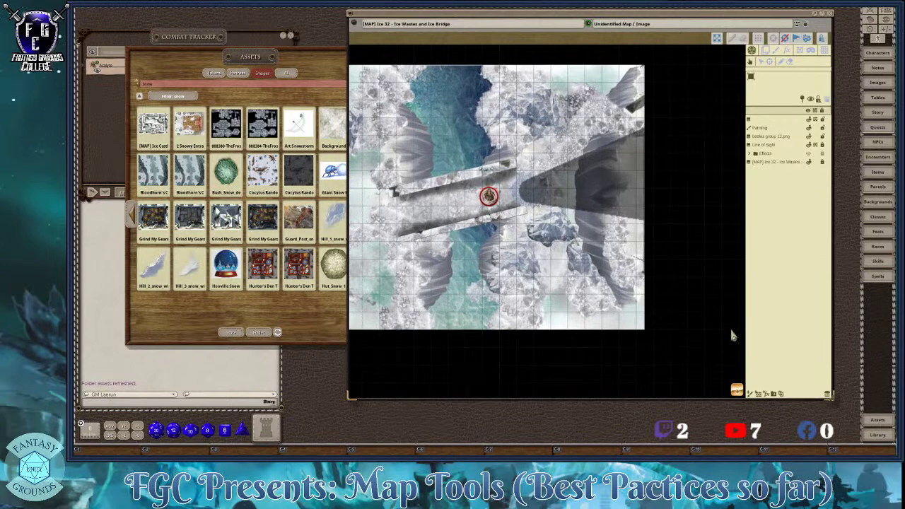
scroll(717, 260, down, 1)
scroll(641, 273, down, 1)
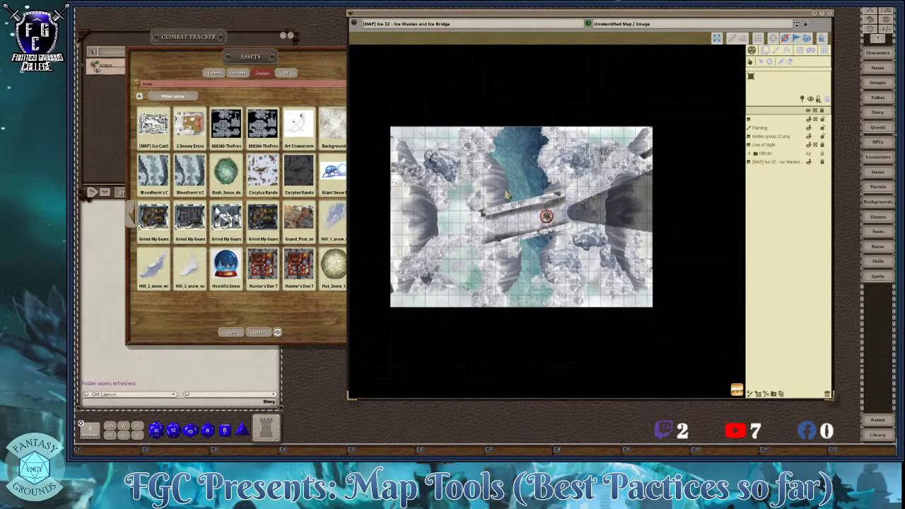
scroll(545, 254, up, 2)
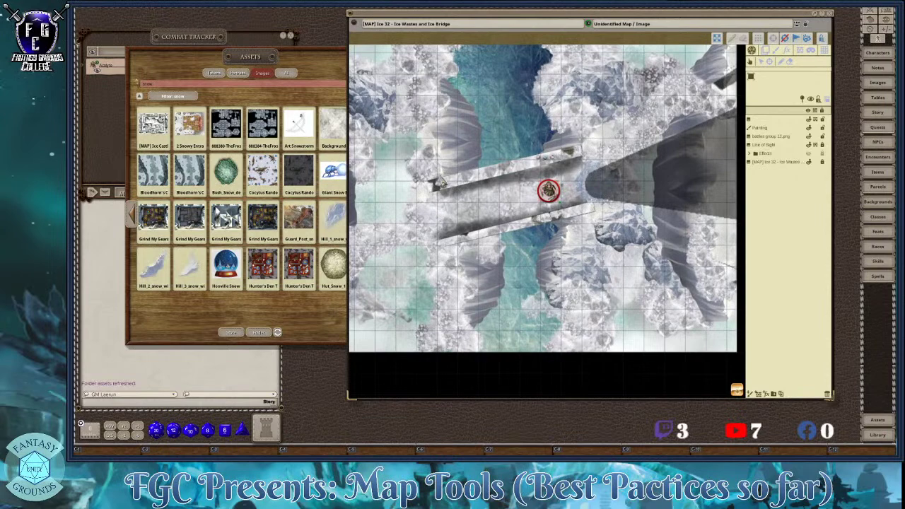
scroll(609, 222, down, 1)
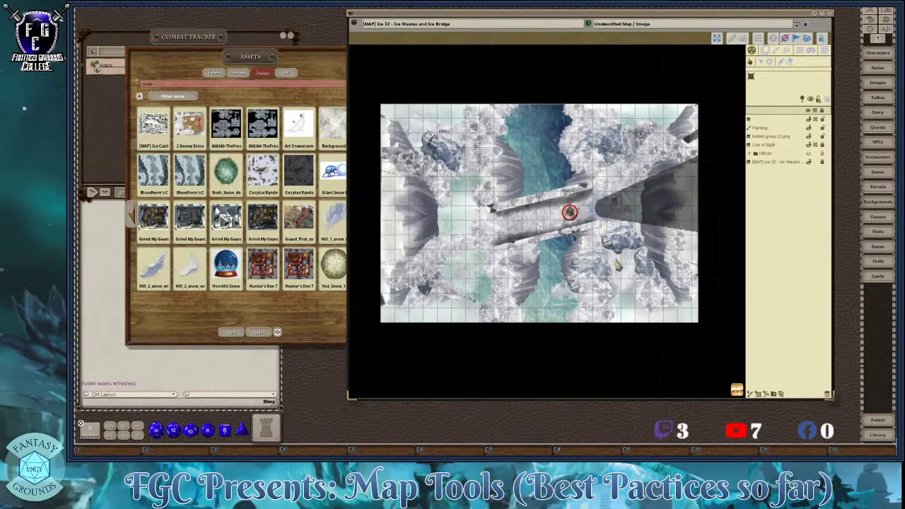
- Inspect the bridge's western end, its stone railings and the snowy cliffs to the west
scroll(427, 216, up, 2)
scroll(427, 216, up, 1)
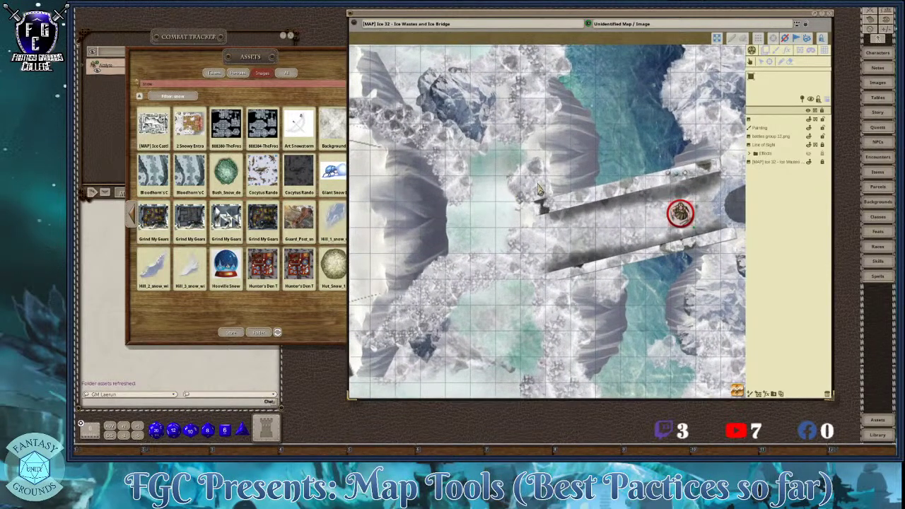
scroll(730, 145, down, 2)
scroll(587, 217, up, 3)
scroll(586, 217, up, 4)
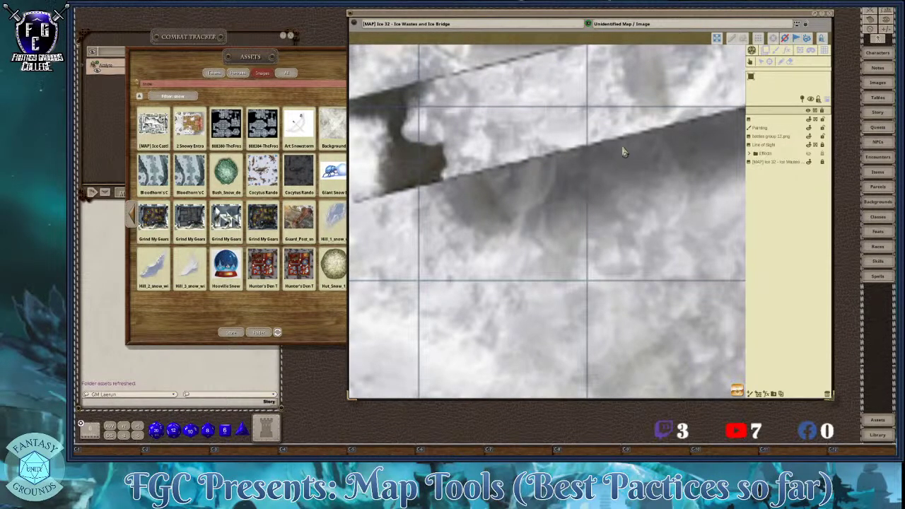
scroll(622, 152, down, 4)
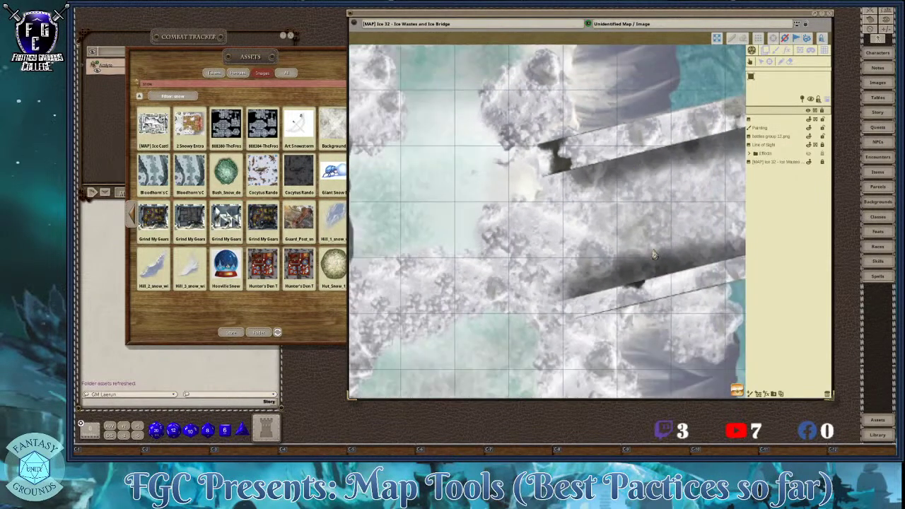
drag(737, 389, 818, 378)
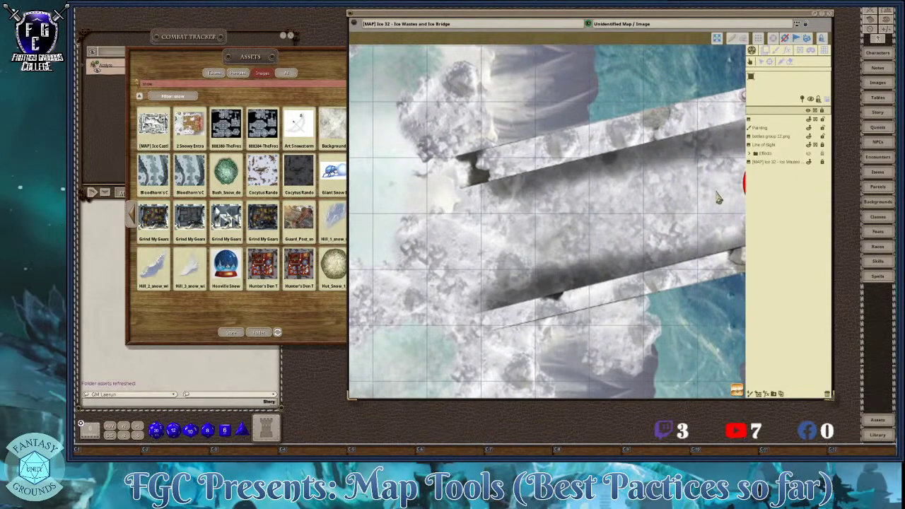
scroll(718, 192, down, 2)
scroll(682, 311, down, 1)
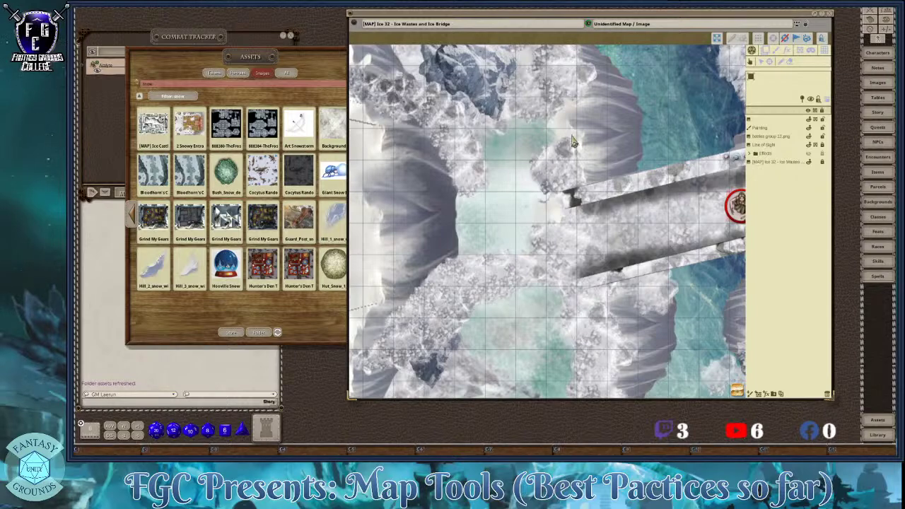
scroll(564, 154, down, 1)
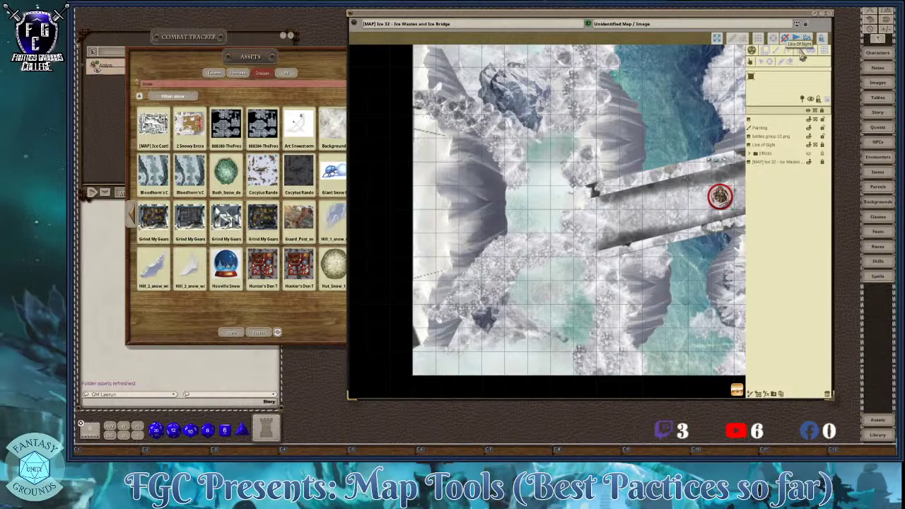
- Switch the map to line of sight editing and make the Effects layer folder visible
click(797, 39)
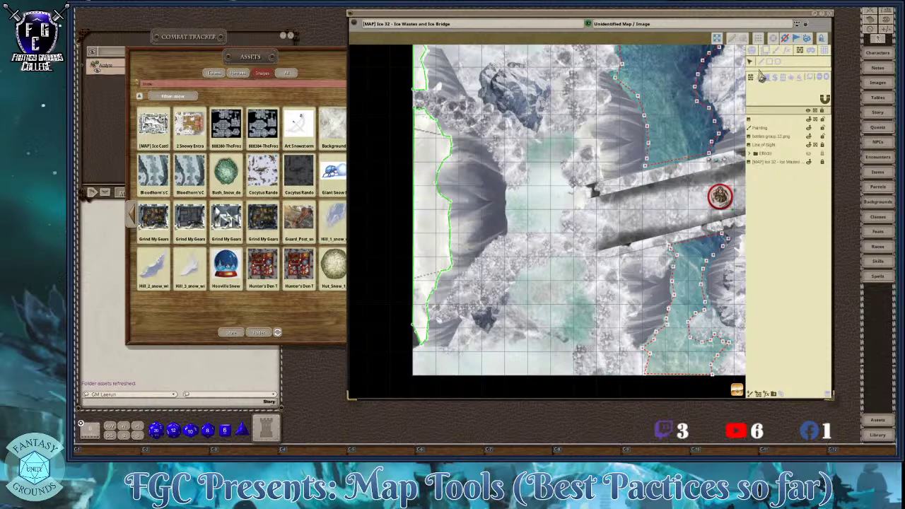
scroll(654, 147, up, 1)
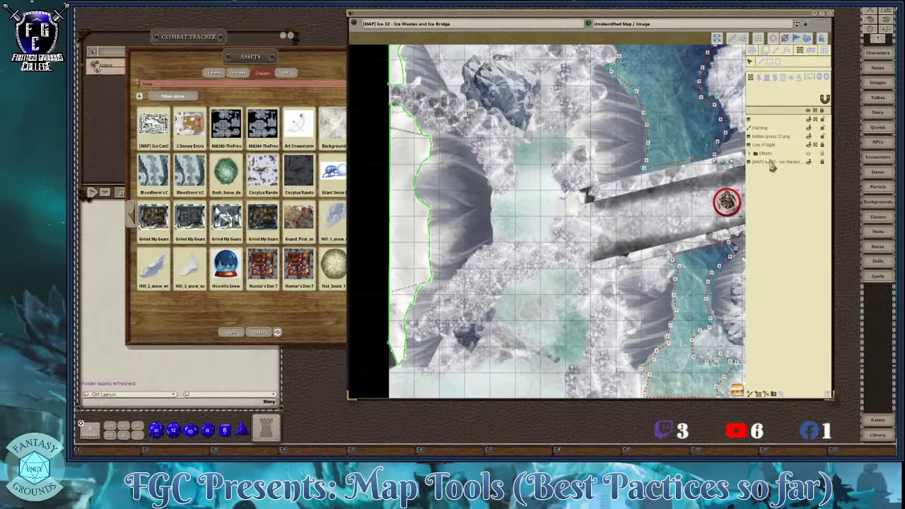
scroll(771, 158, down, 1)
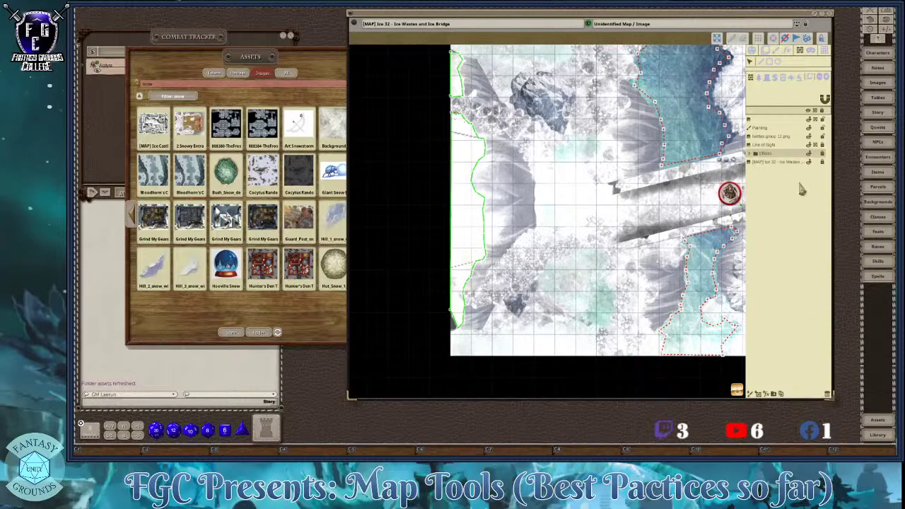
- Return to play mode and inspect the layer effects around the bridge and the blocking ellipse
click(751, 59)
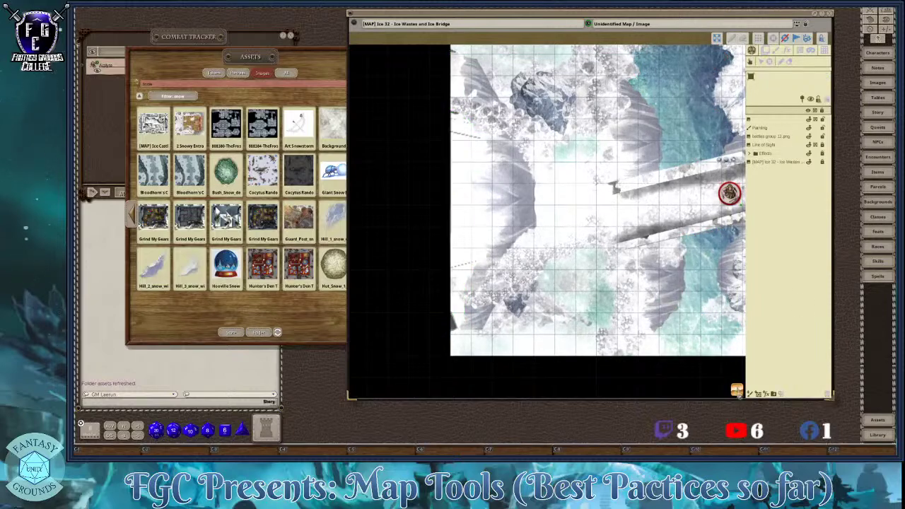
drag(779, 282, 629, 277)
scroll(583, 191, up, 2)
scroll(605, 207, down, 2)
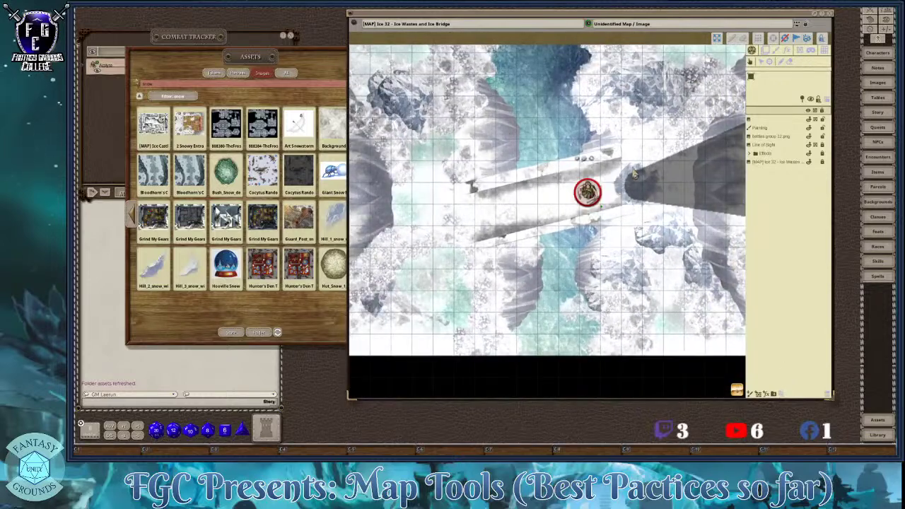
- Examine the three stamps on the bridge railing beside the Acolyte token, then the surrounding map
scroll(639, 200, up, 2)
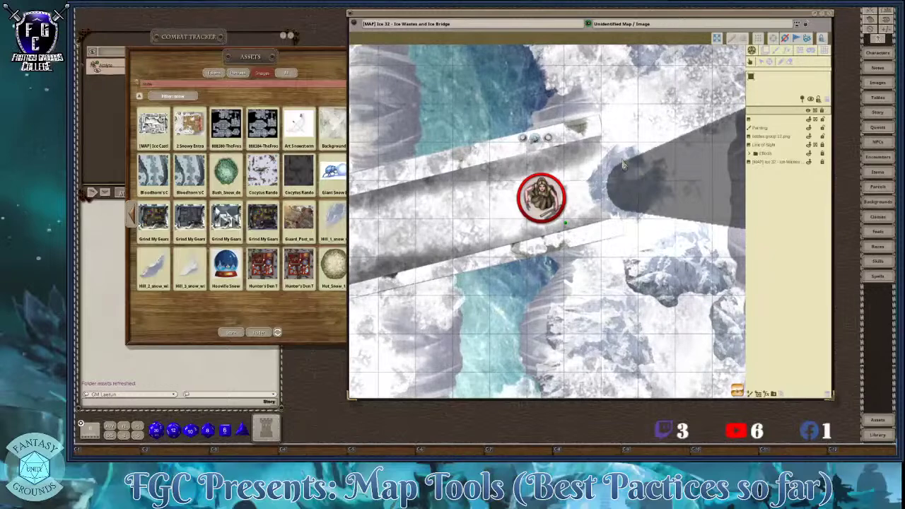
scroll(581, 229, down, 2)
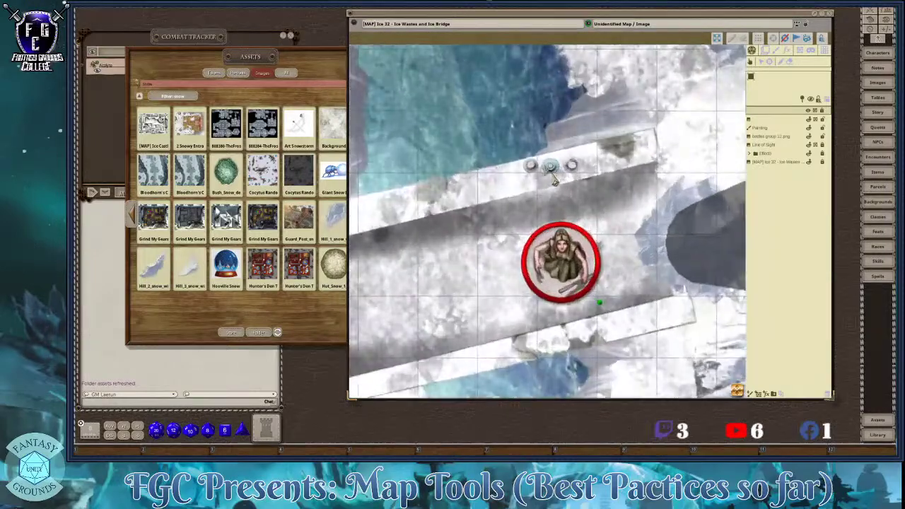
scroll(552, 176, up, 1)
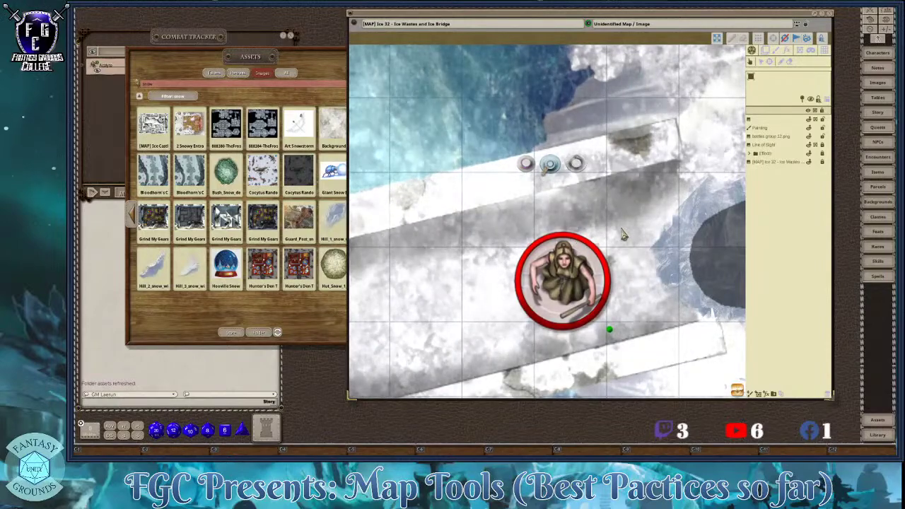
scroll(622, 234, down, 1)
scroll(636, 197, down, 3)
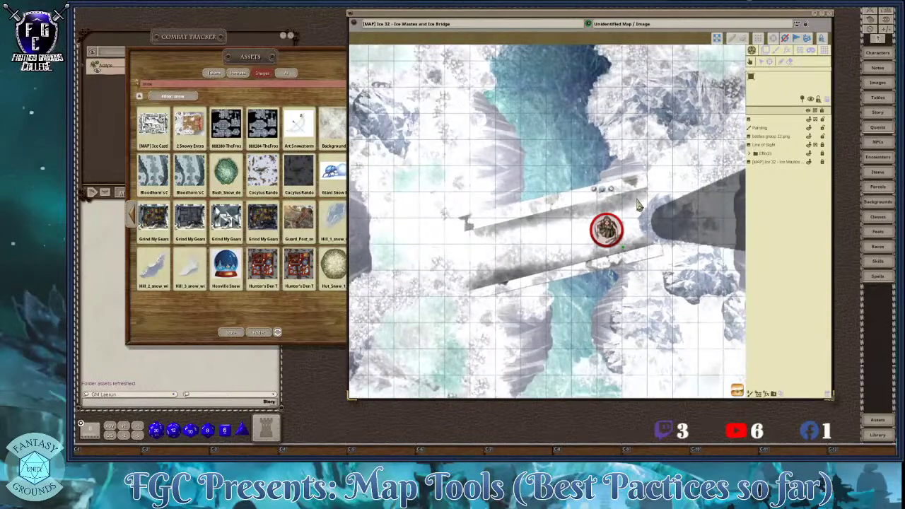
scroll(722, 131, down, 2)
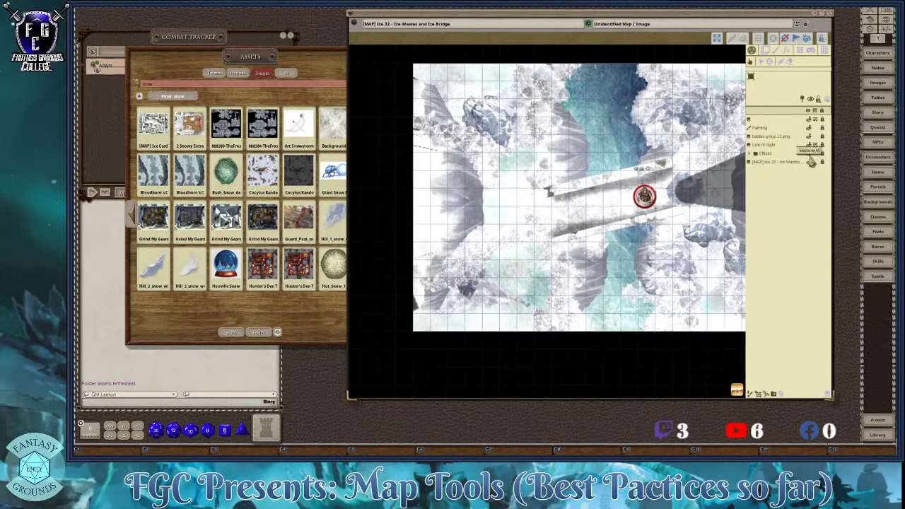
- Hide the map's layer editing controls and fit the whole map in its window
click(811, 161)
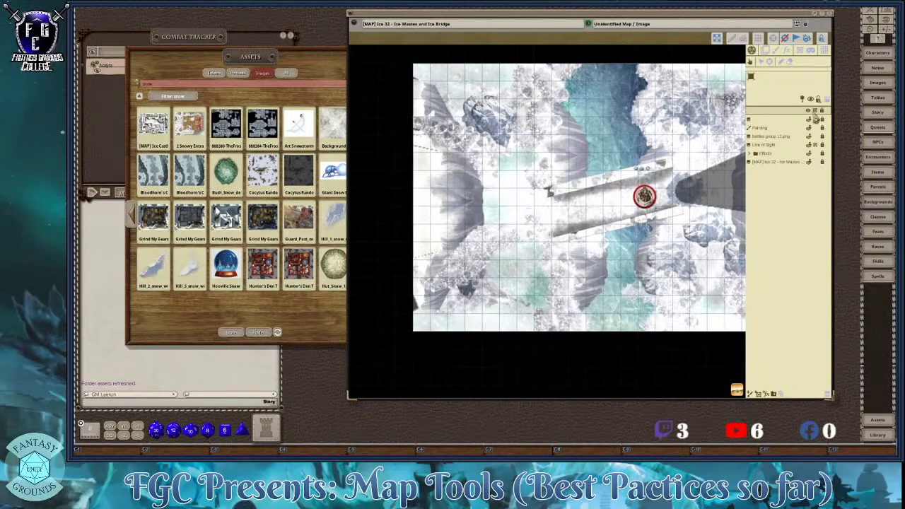
click(808, 35)
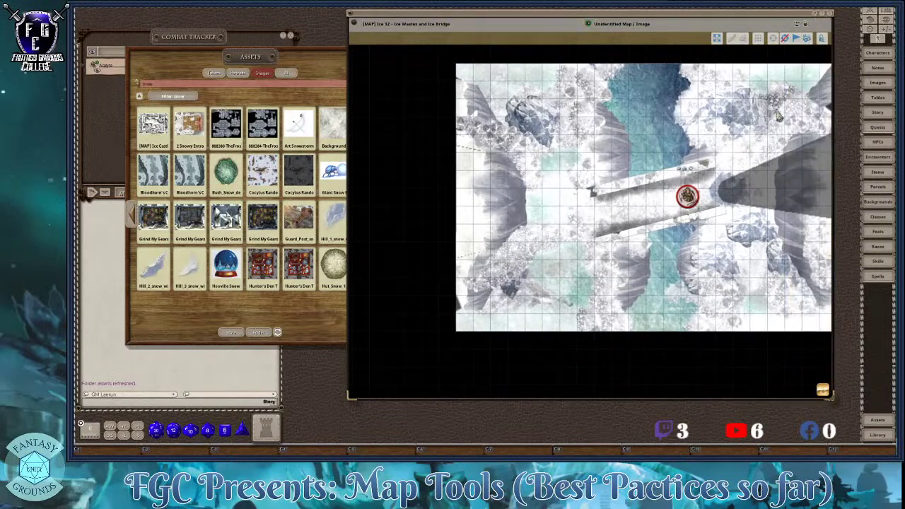
click(718, 38)
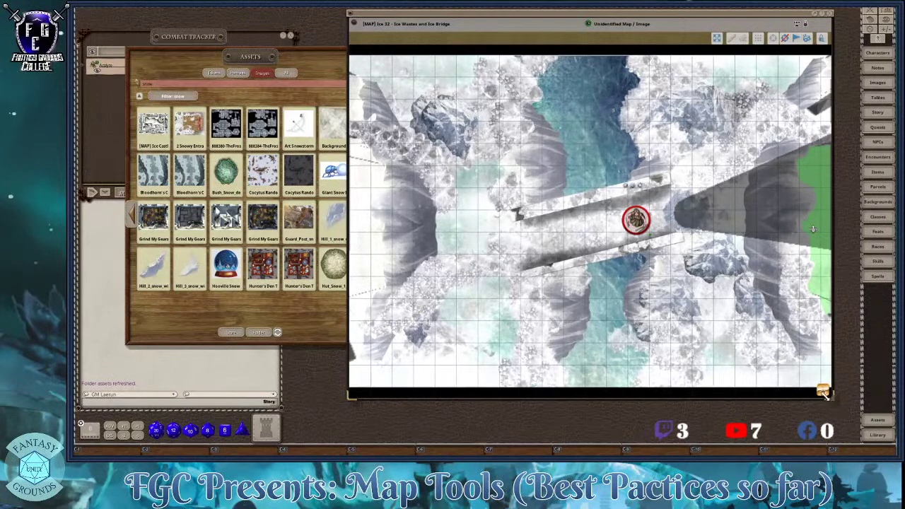
- Shrink the map window, place it beside the sidebar, and close the Assets window to clear the desktop
drag(830, 397, 683, 297)
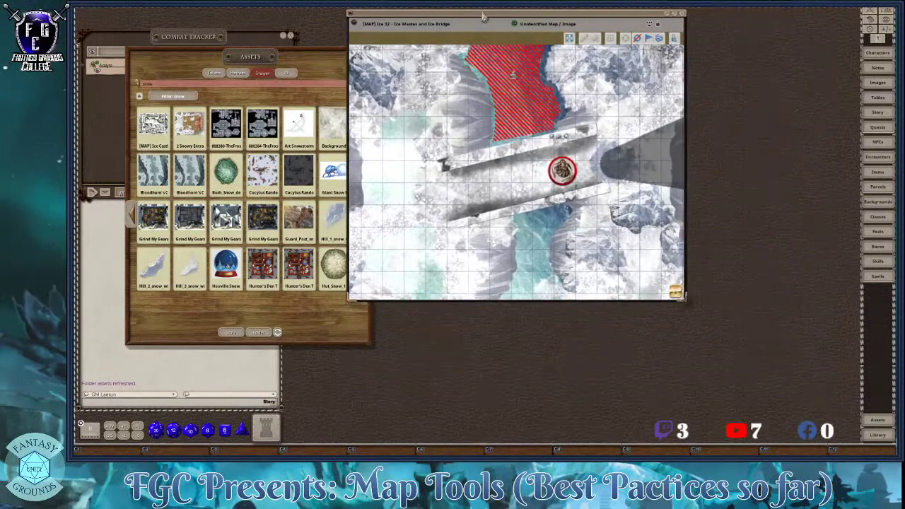
drag(484, 21, 650, 10)
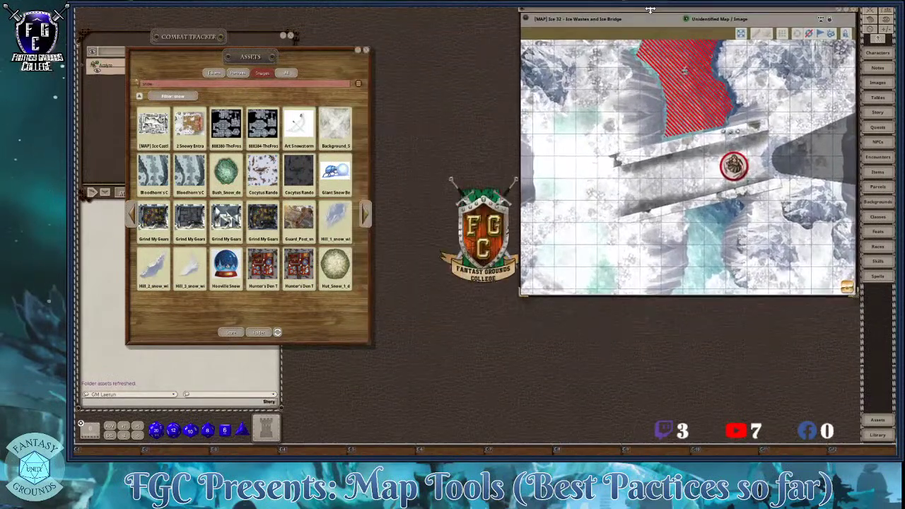
click(366, 51)
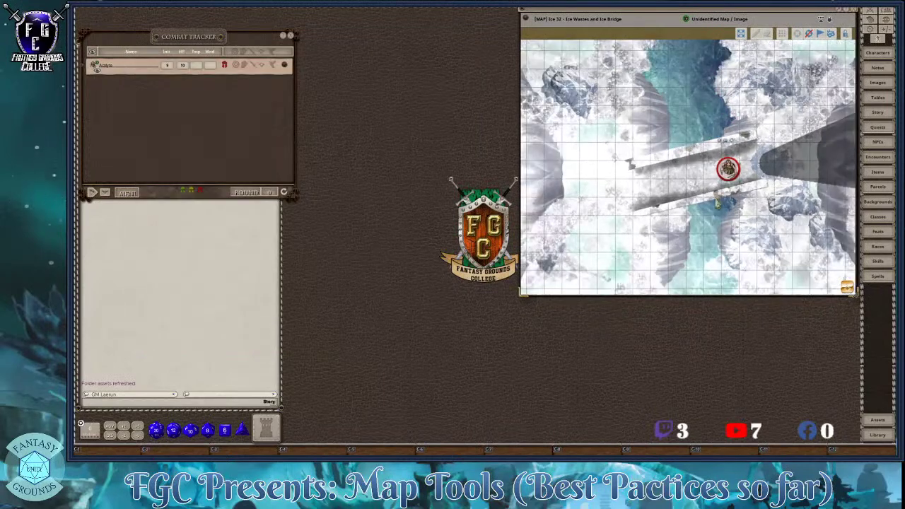
click(741, 34)
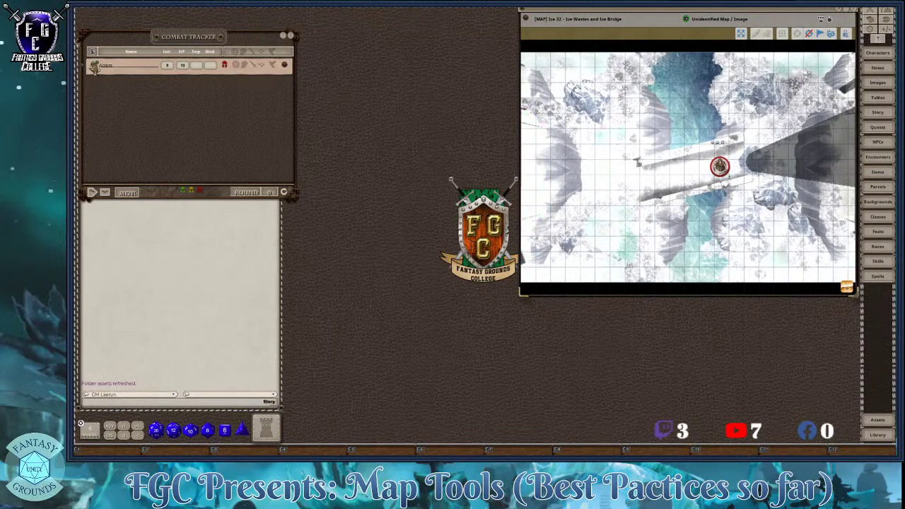
- Open the Acolyte's record from the combat tracker and extend it to nearly the full desktop height beside the tracker
click(286, 66)
drag(448, 140, 359, 19)
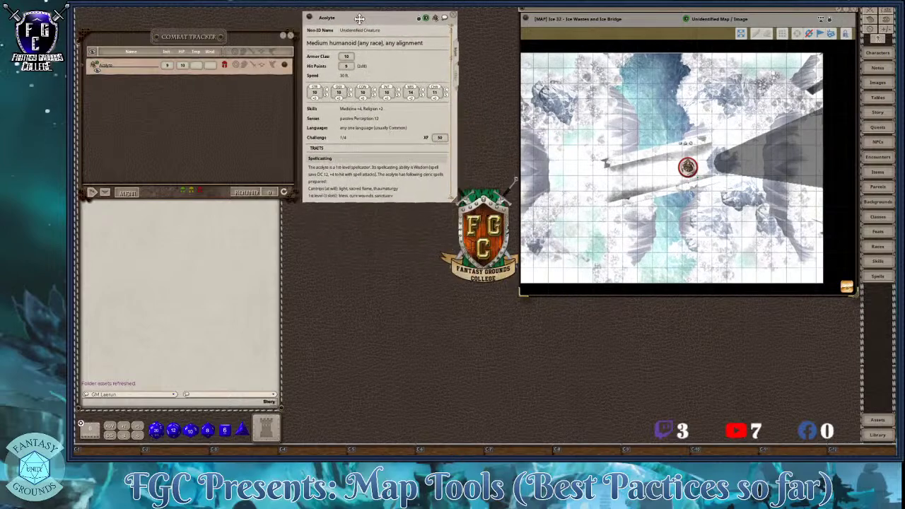
drag(376, 203, 356, 440)
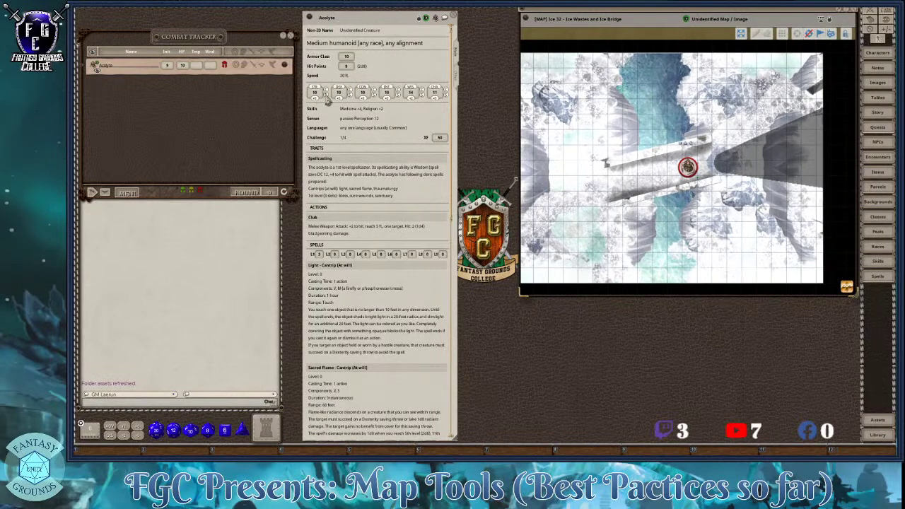
- Roll the Acolyte's Strength check twice and shift the map window slightly away from the sidebar
double_click(326, 97)
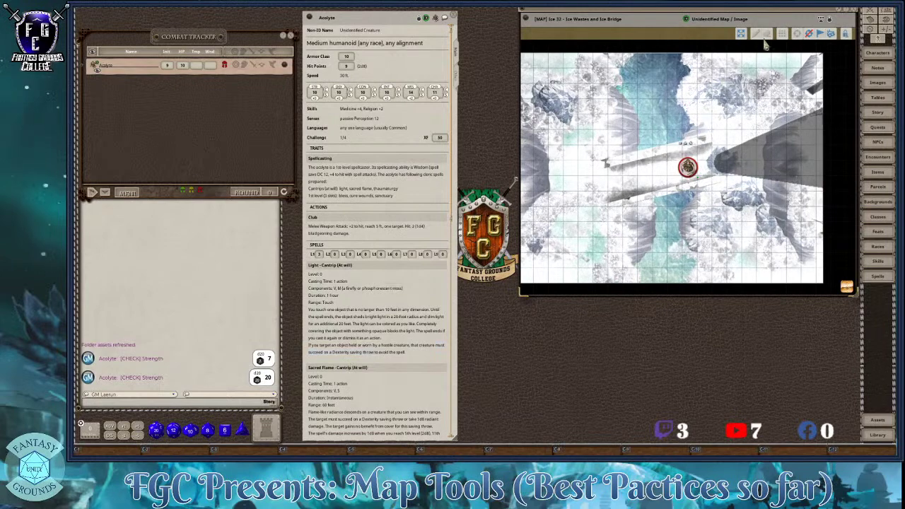
drag(777, 13, 748, 27)
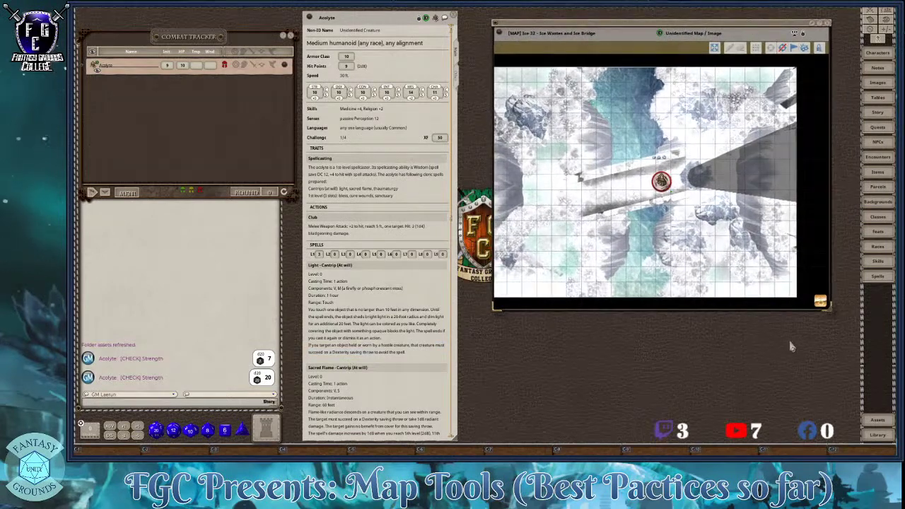